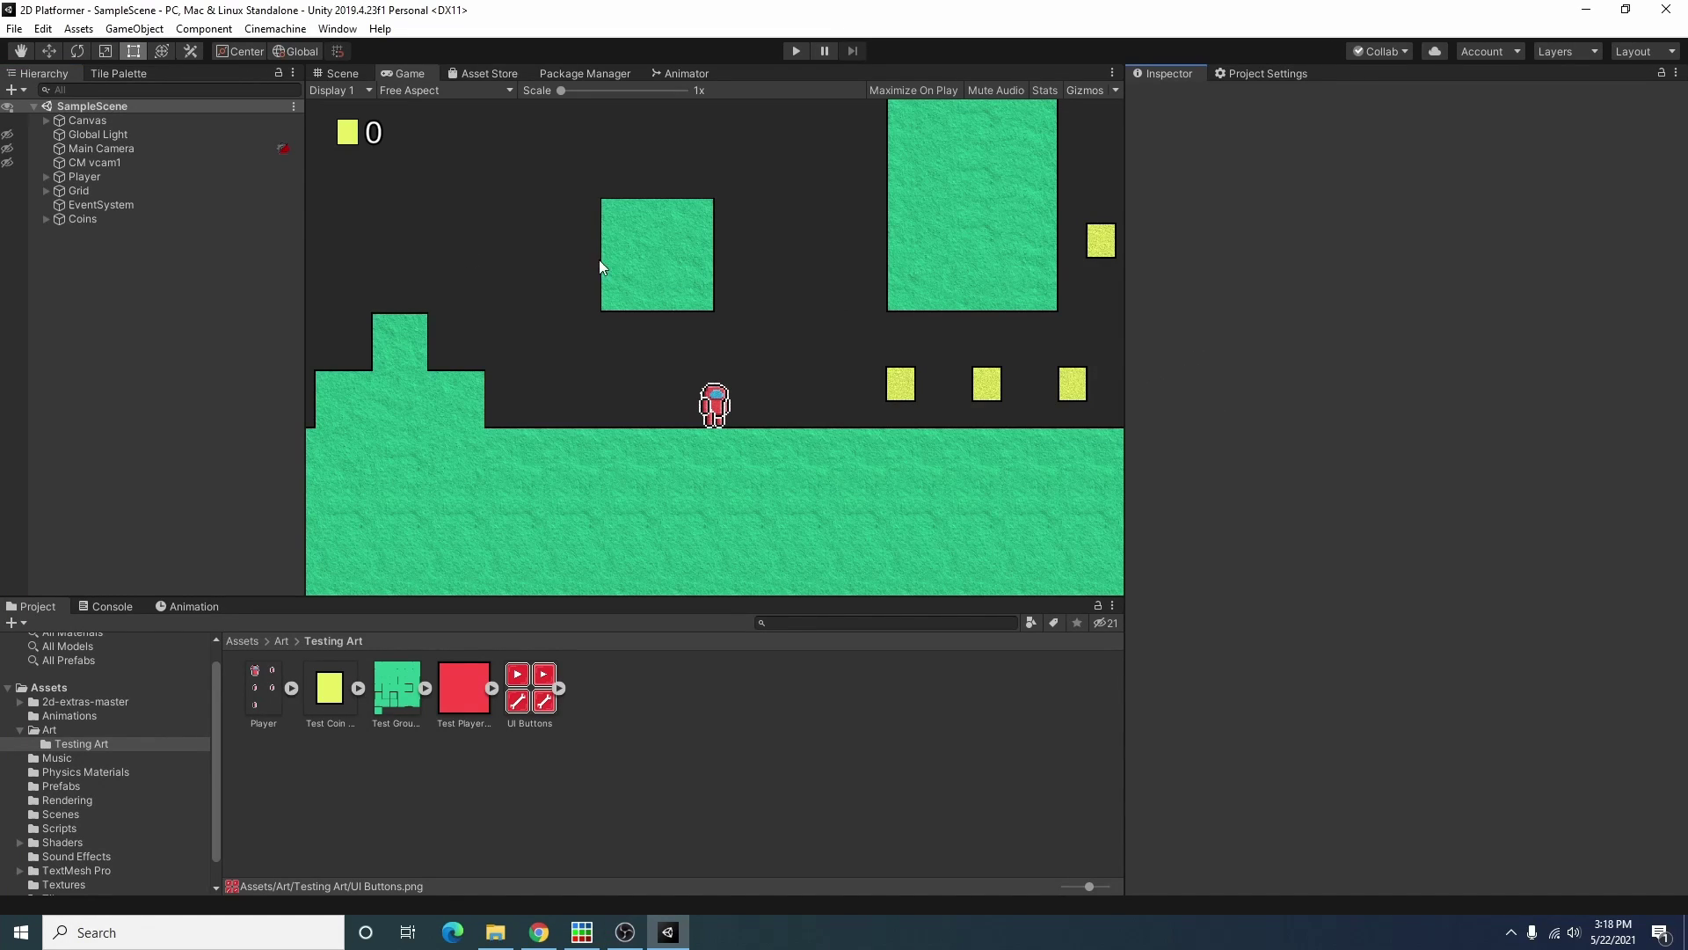
Step: Playtest the platformer scene by running, wall-jumping and collecting coins, and stop play mode
click(32, 314)
click(797, 51)
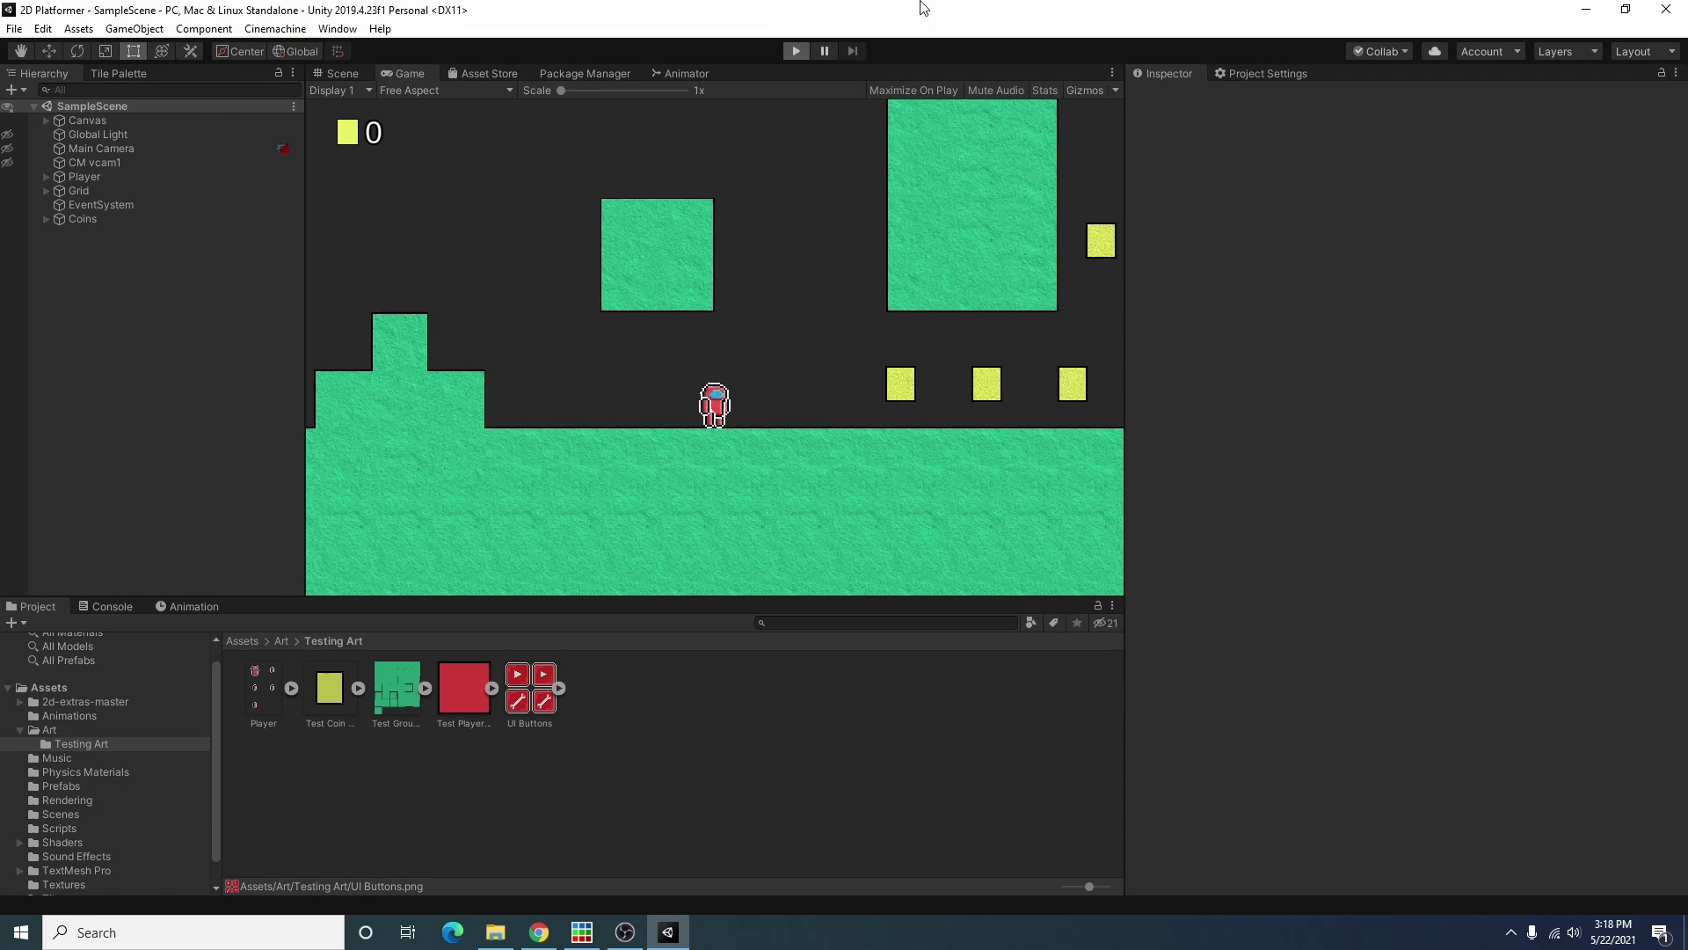
key(Right)
key(space)
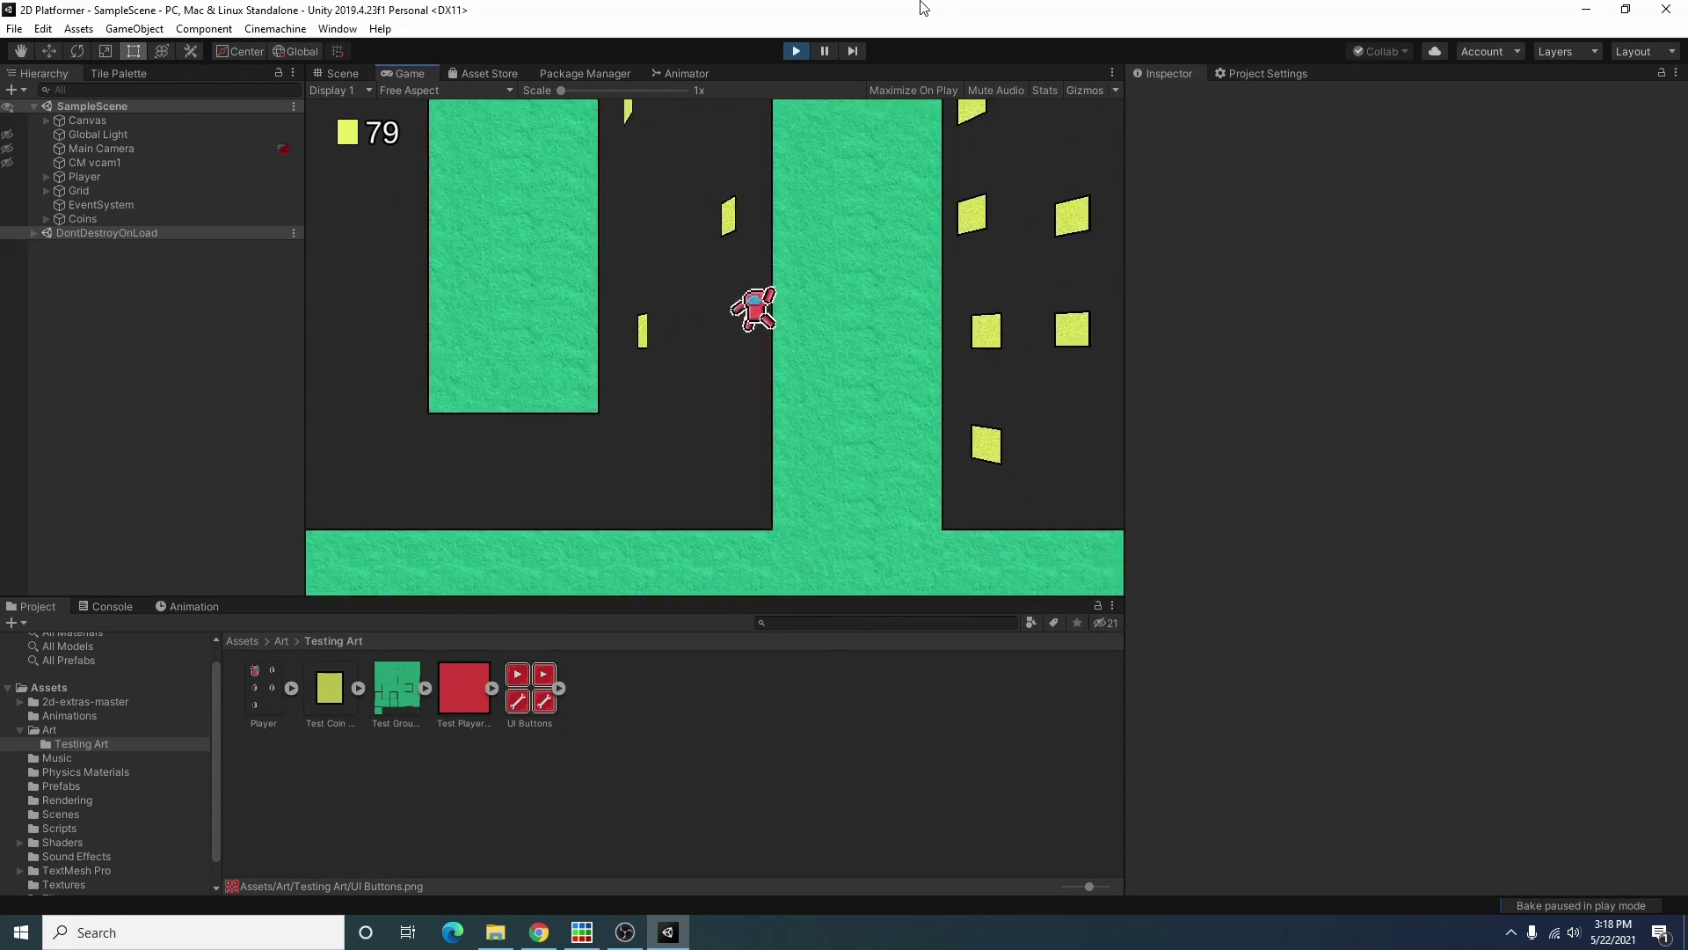
key(Left)
key(space)
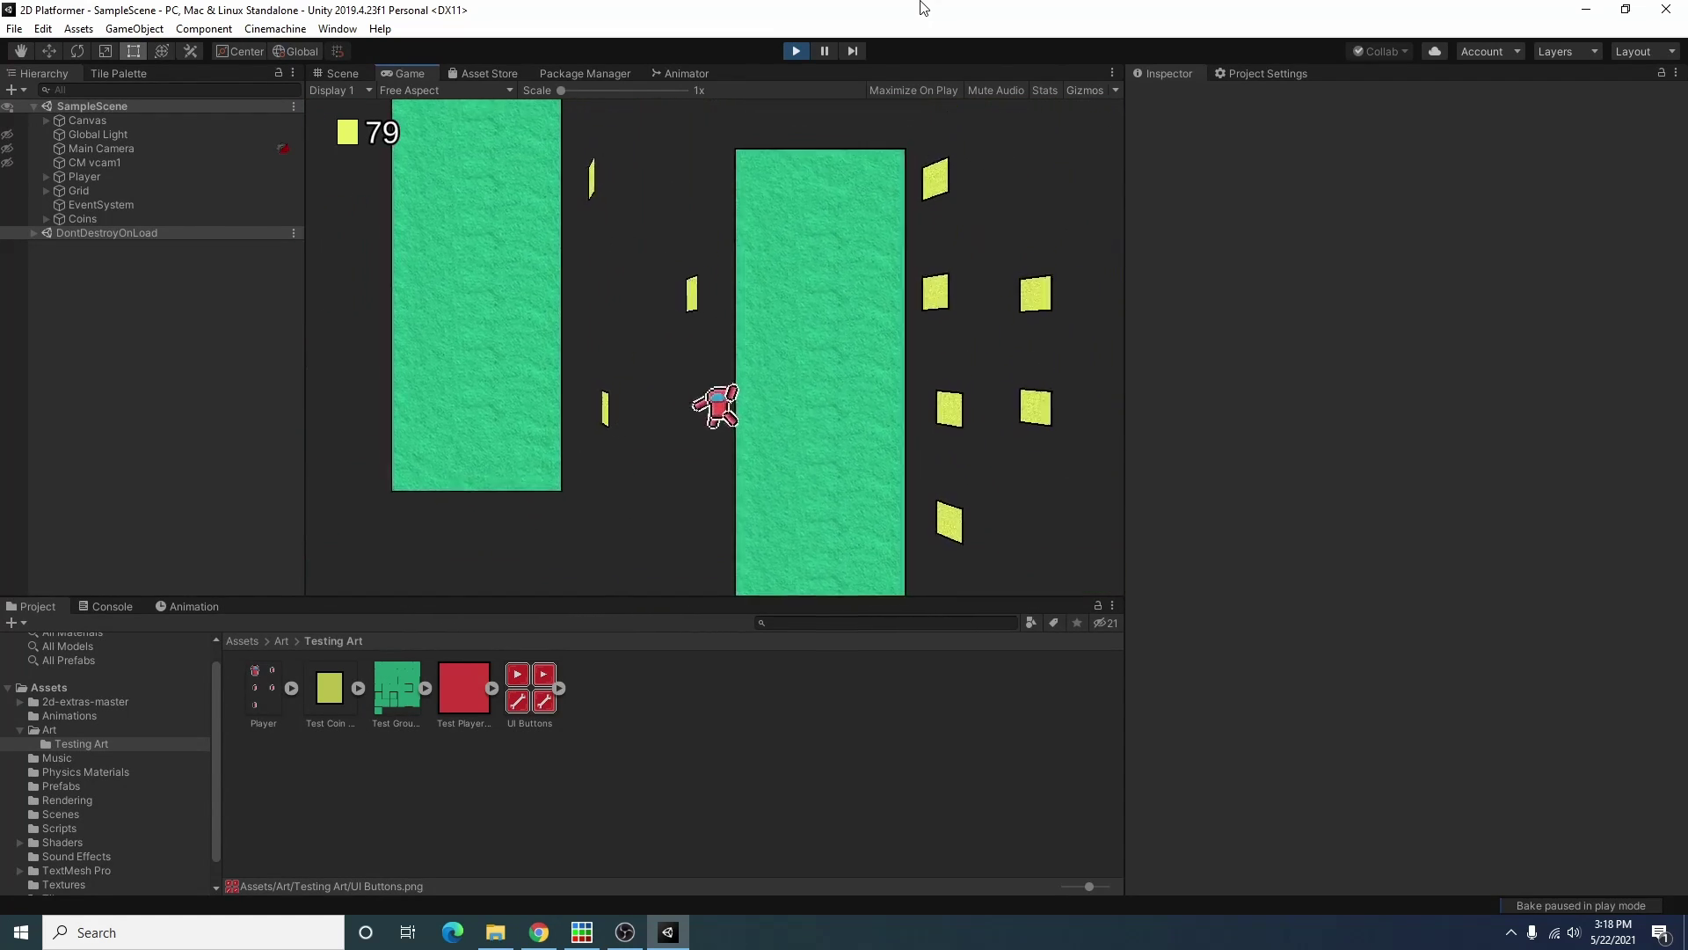
key(space)
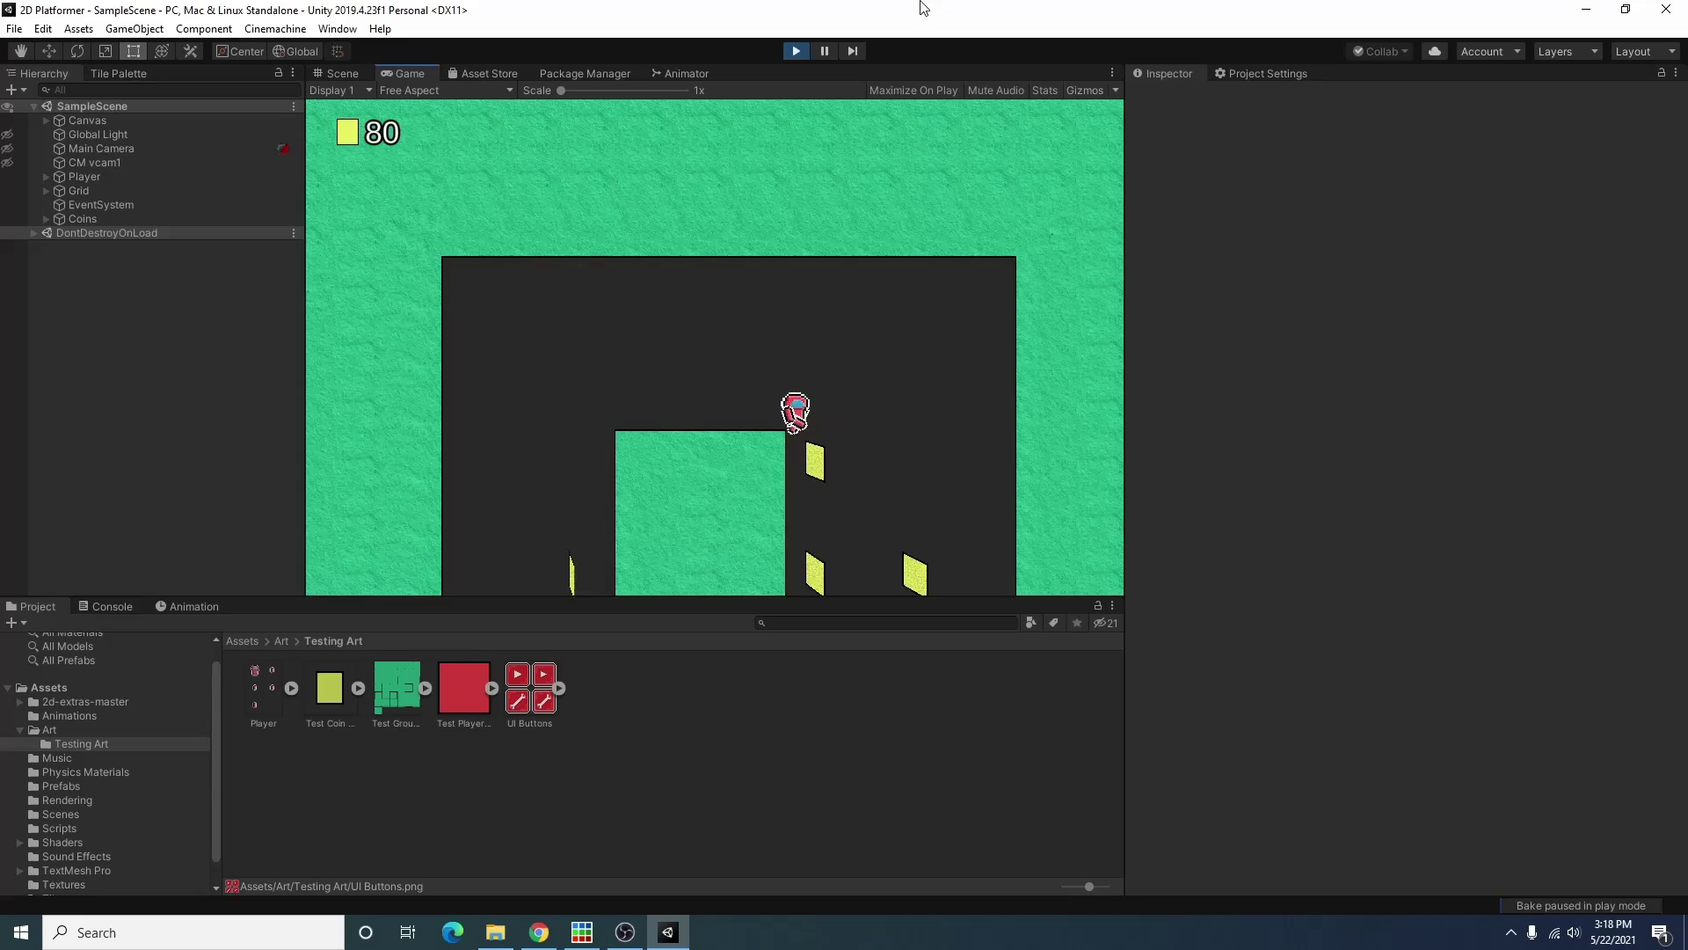
key(Right)
key(space)
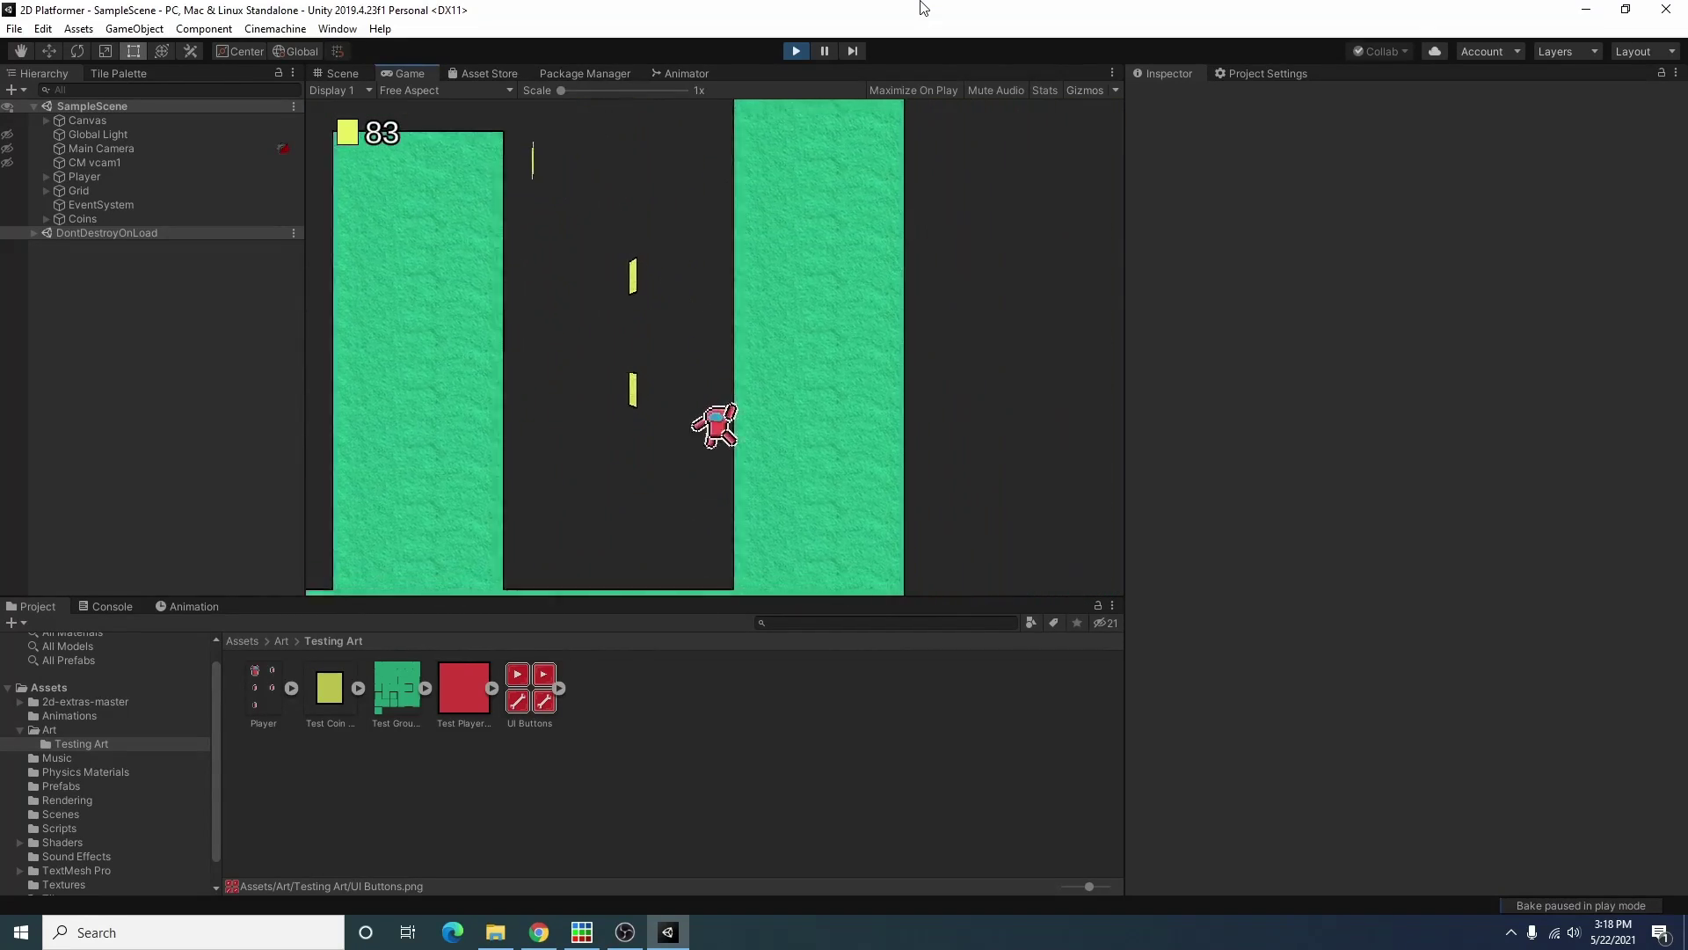
key(space)
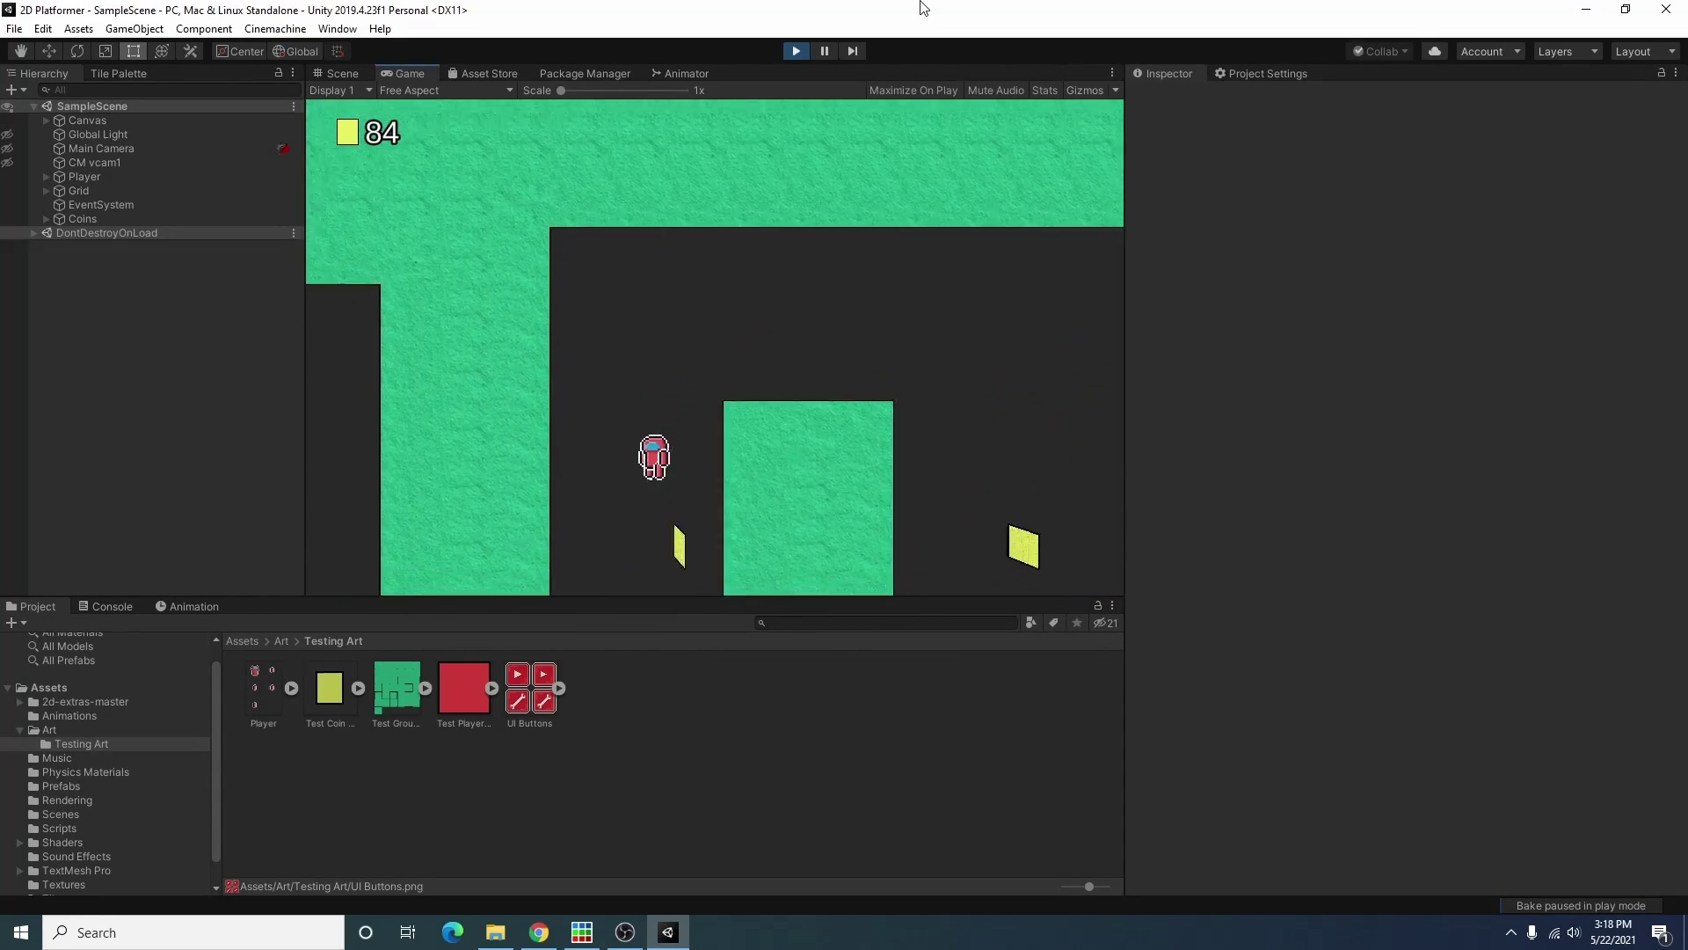
key(space)
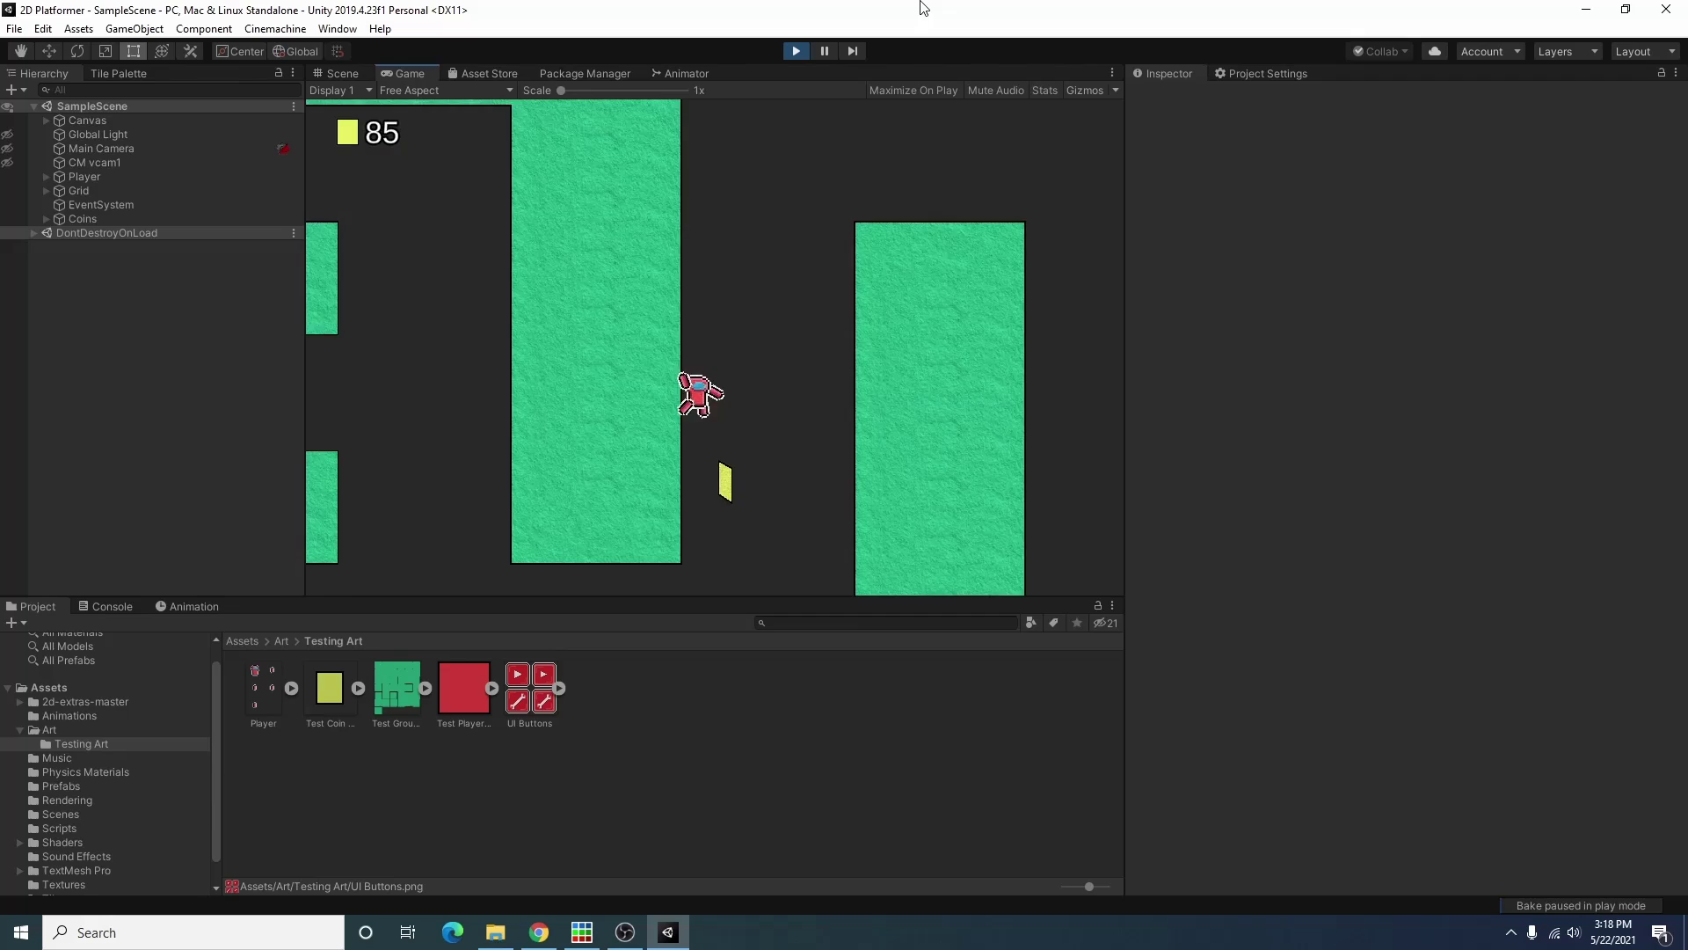
key(Right)
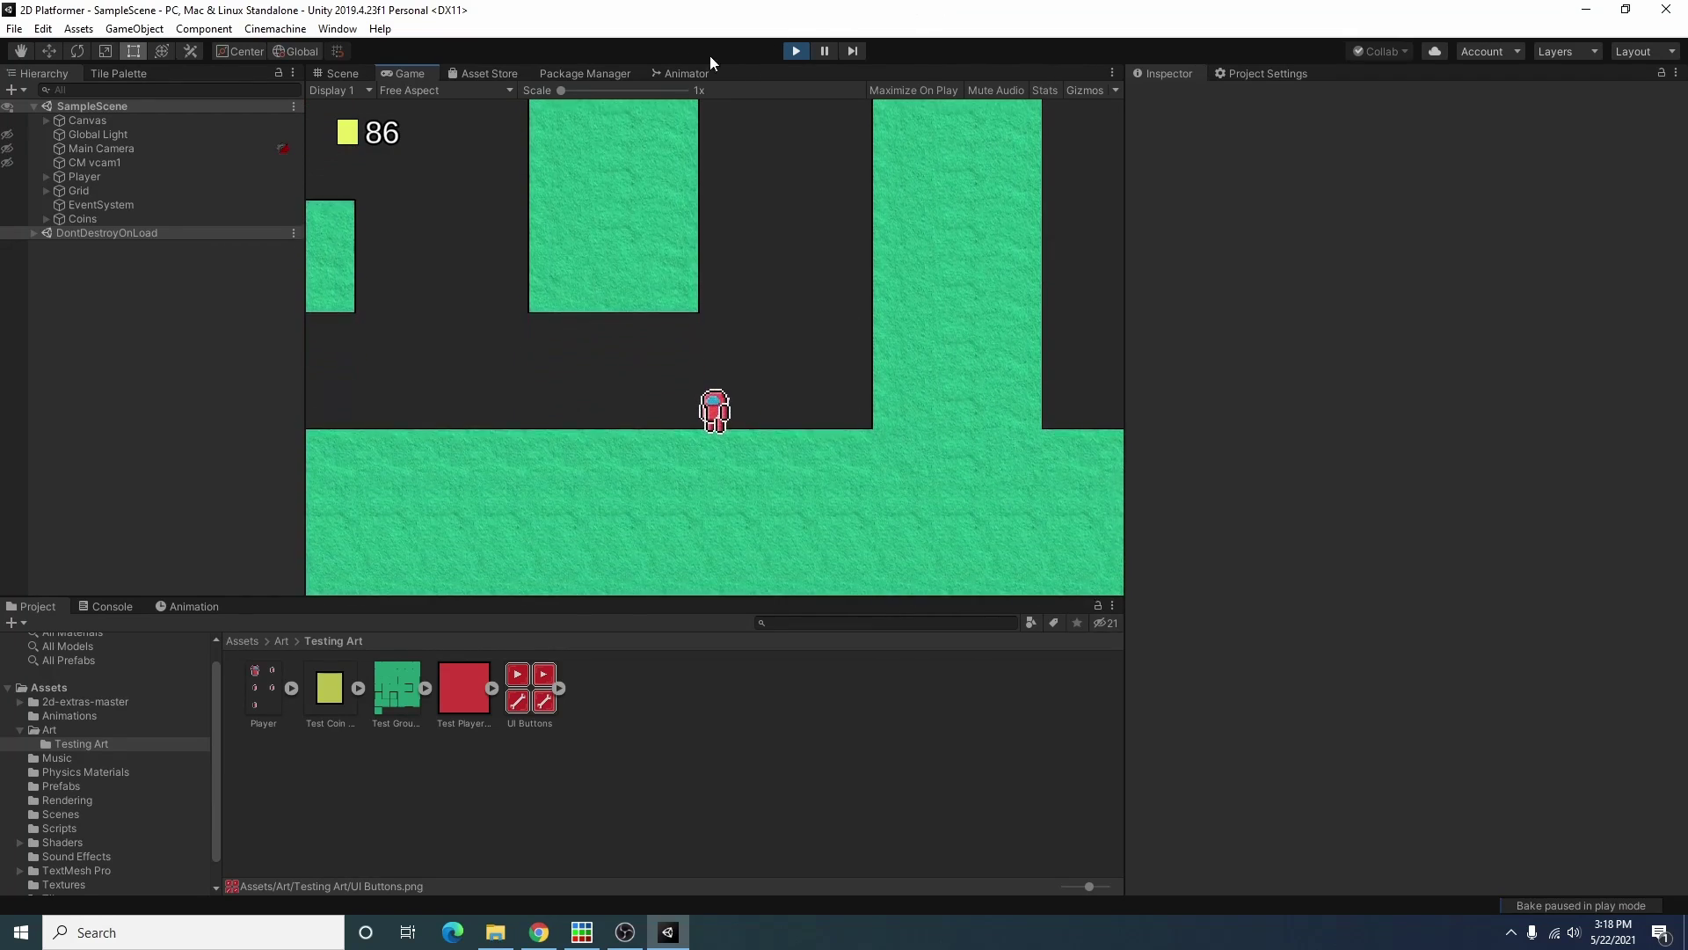
click(795, 51)
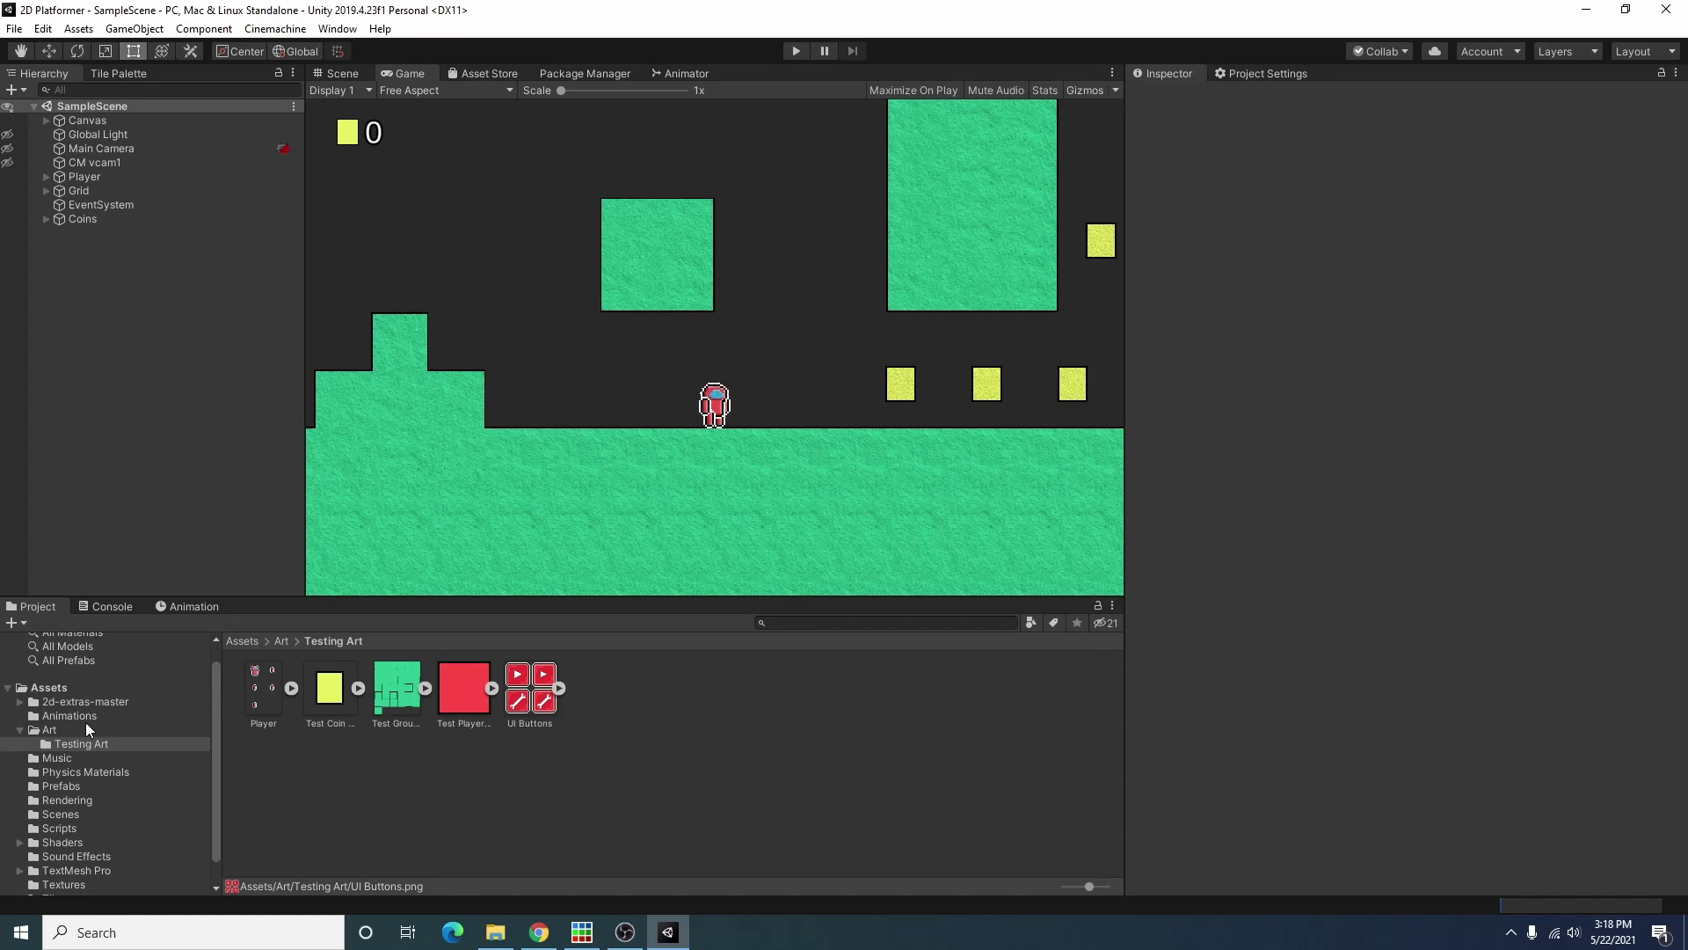
Step: Create a new scene named Title in the Scenes folder and open it
click(59, 814)
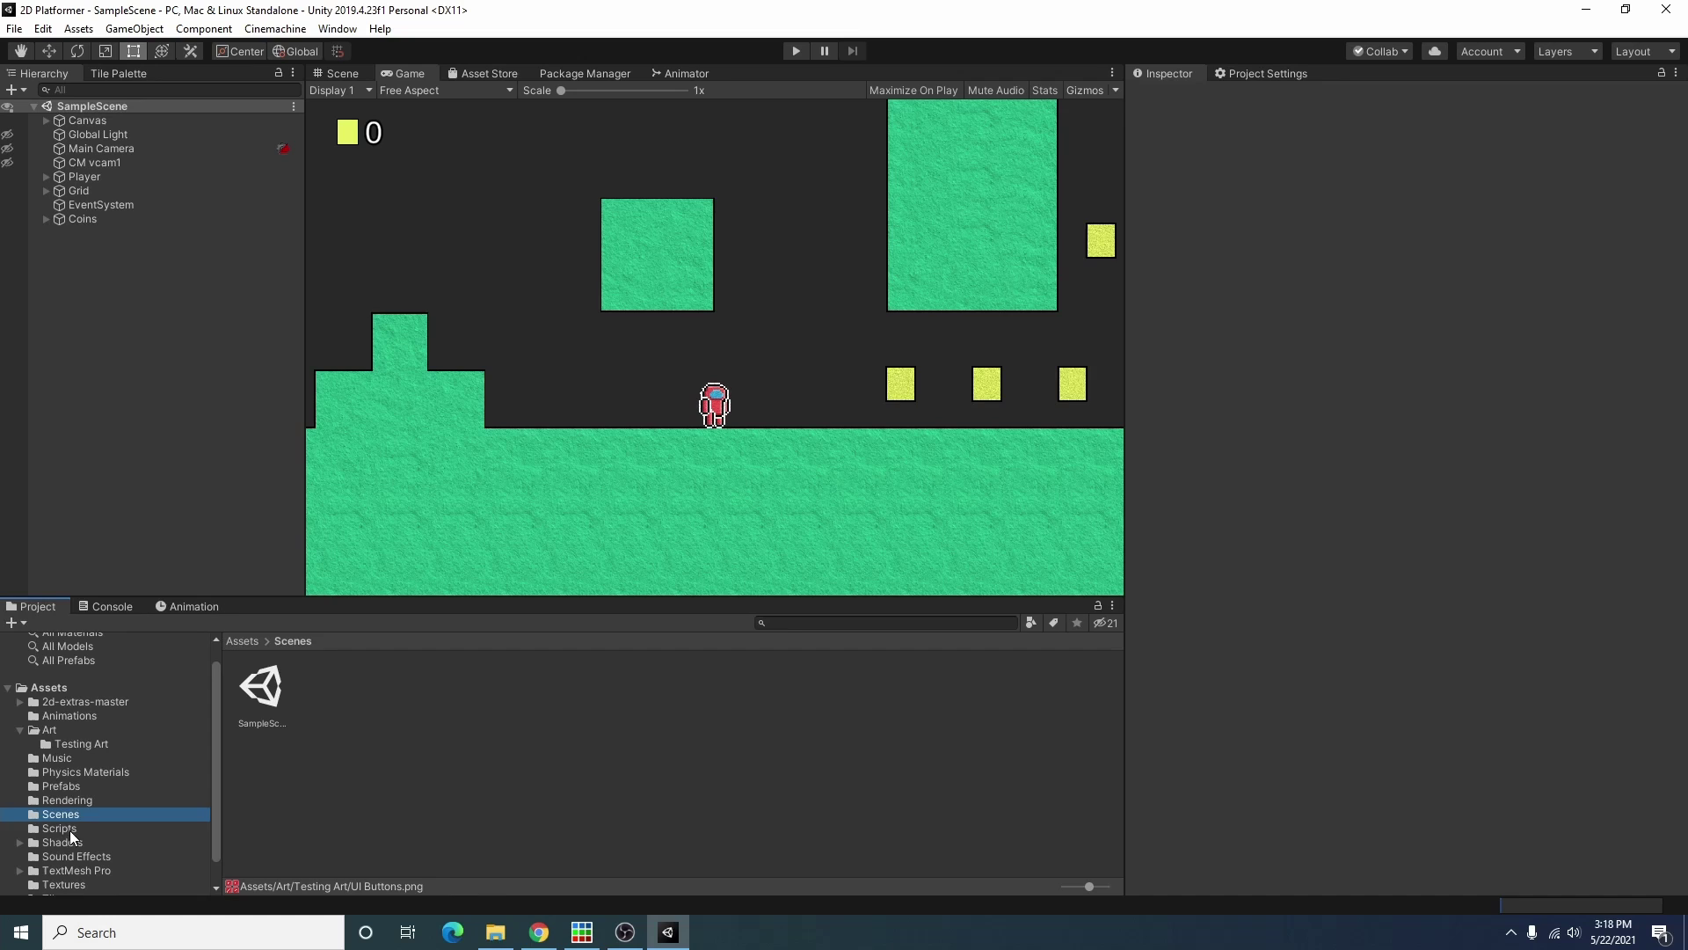
right_click(352, 689)
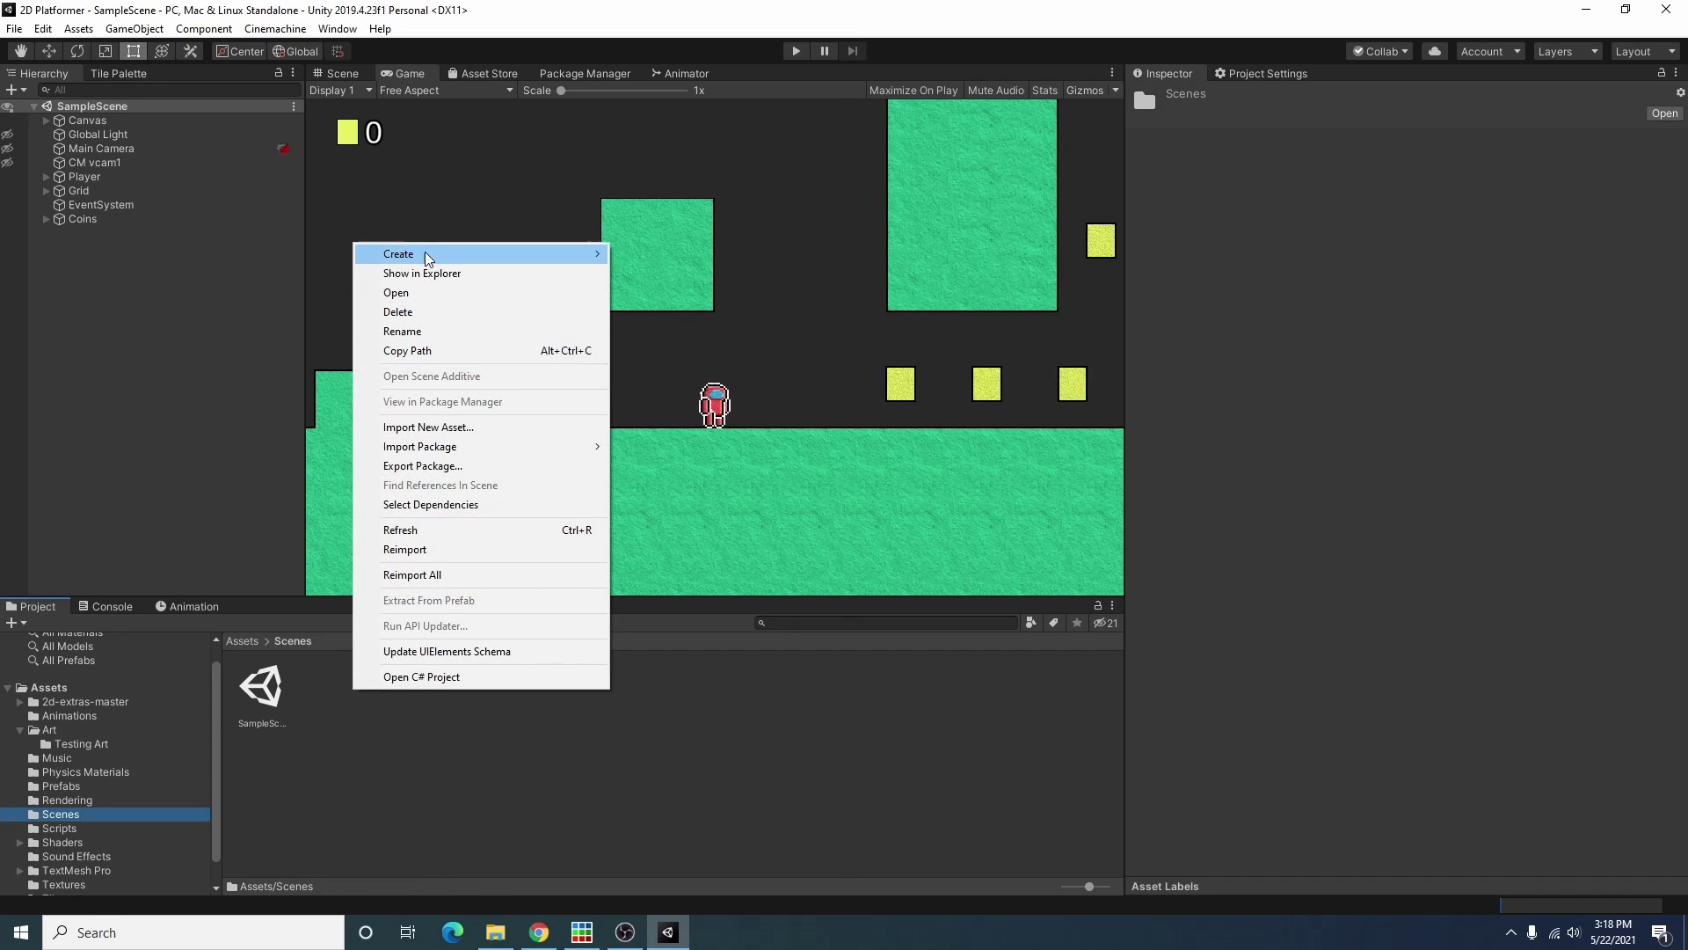
mouse_move(426, 255)
click(802, 301)
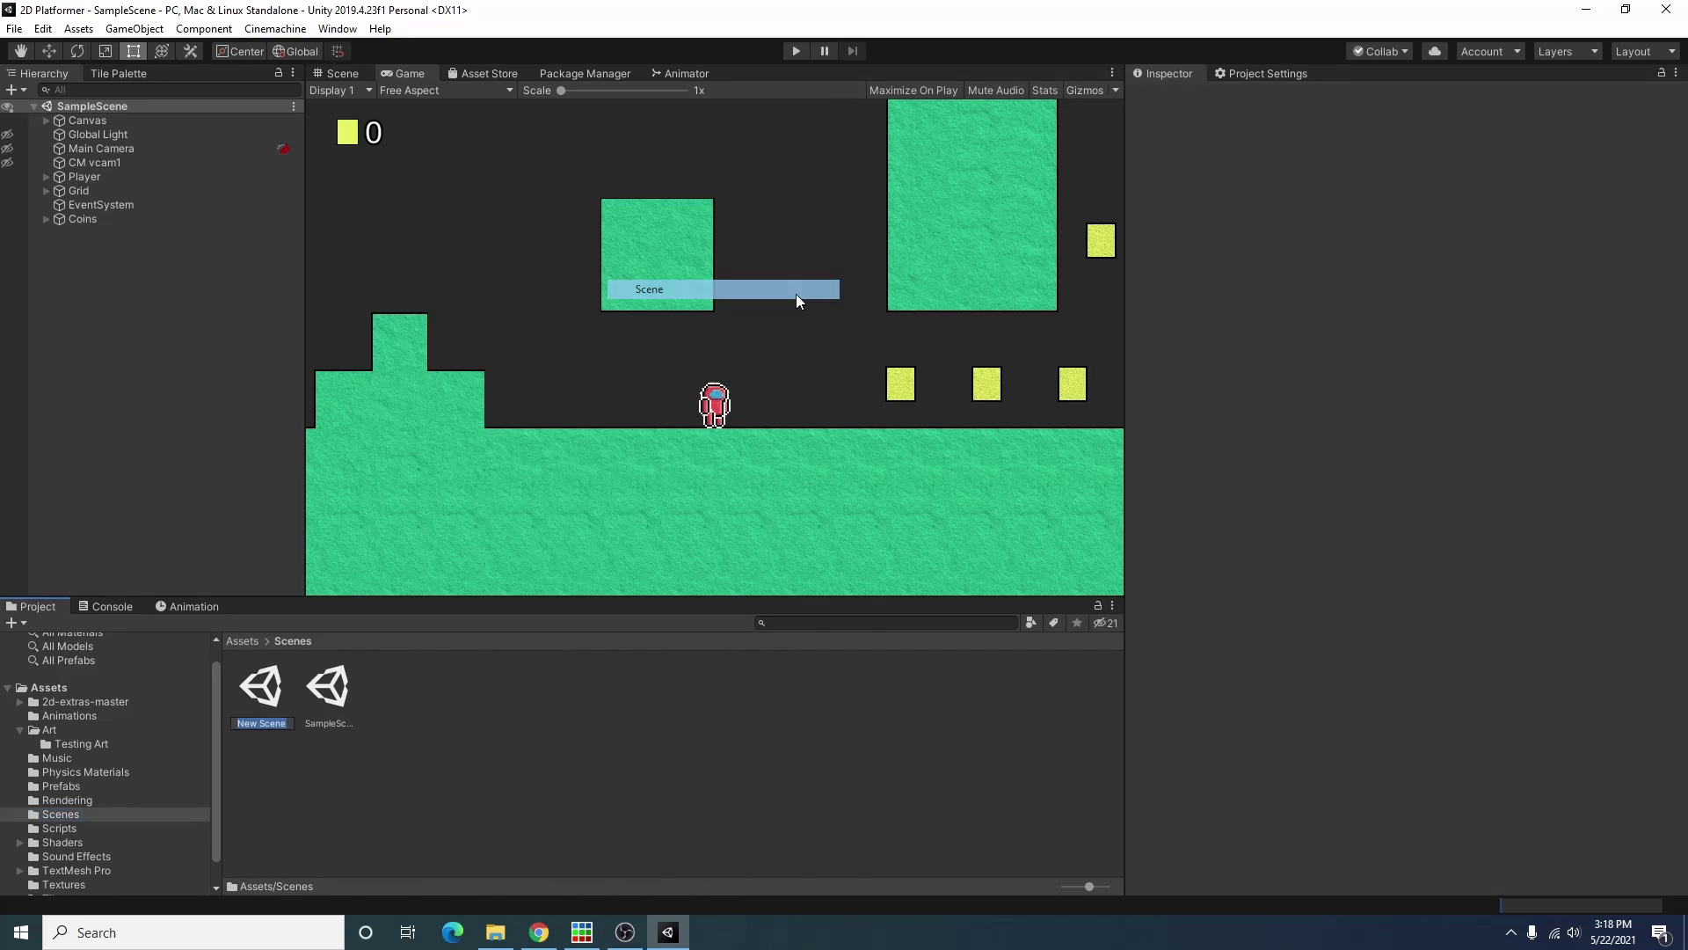
key(BackSpace)
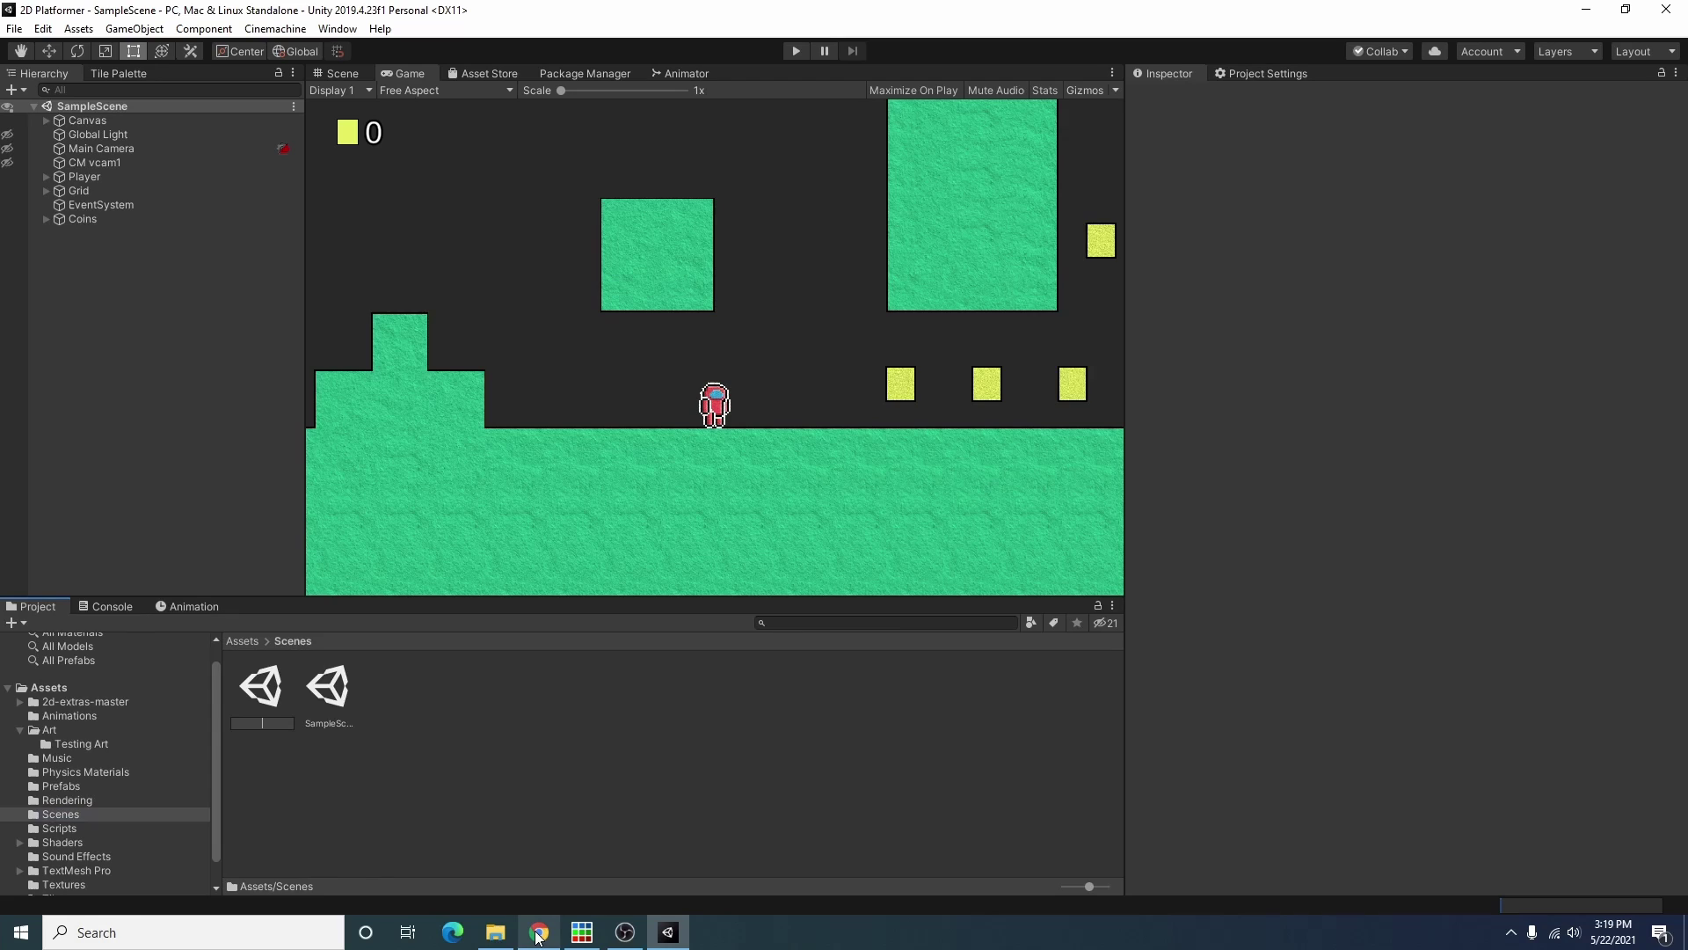
text(Title)
key(Return)
double_click(338, 684)
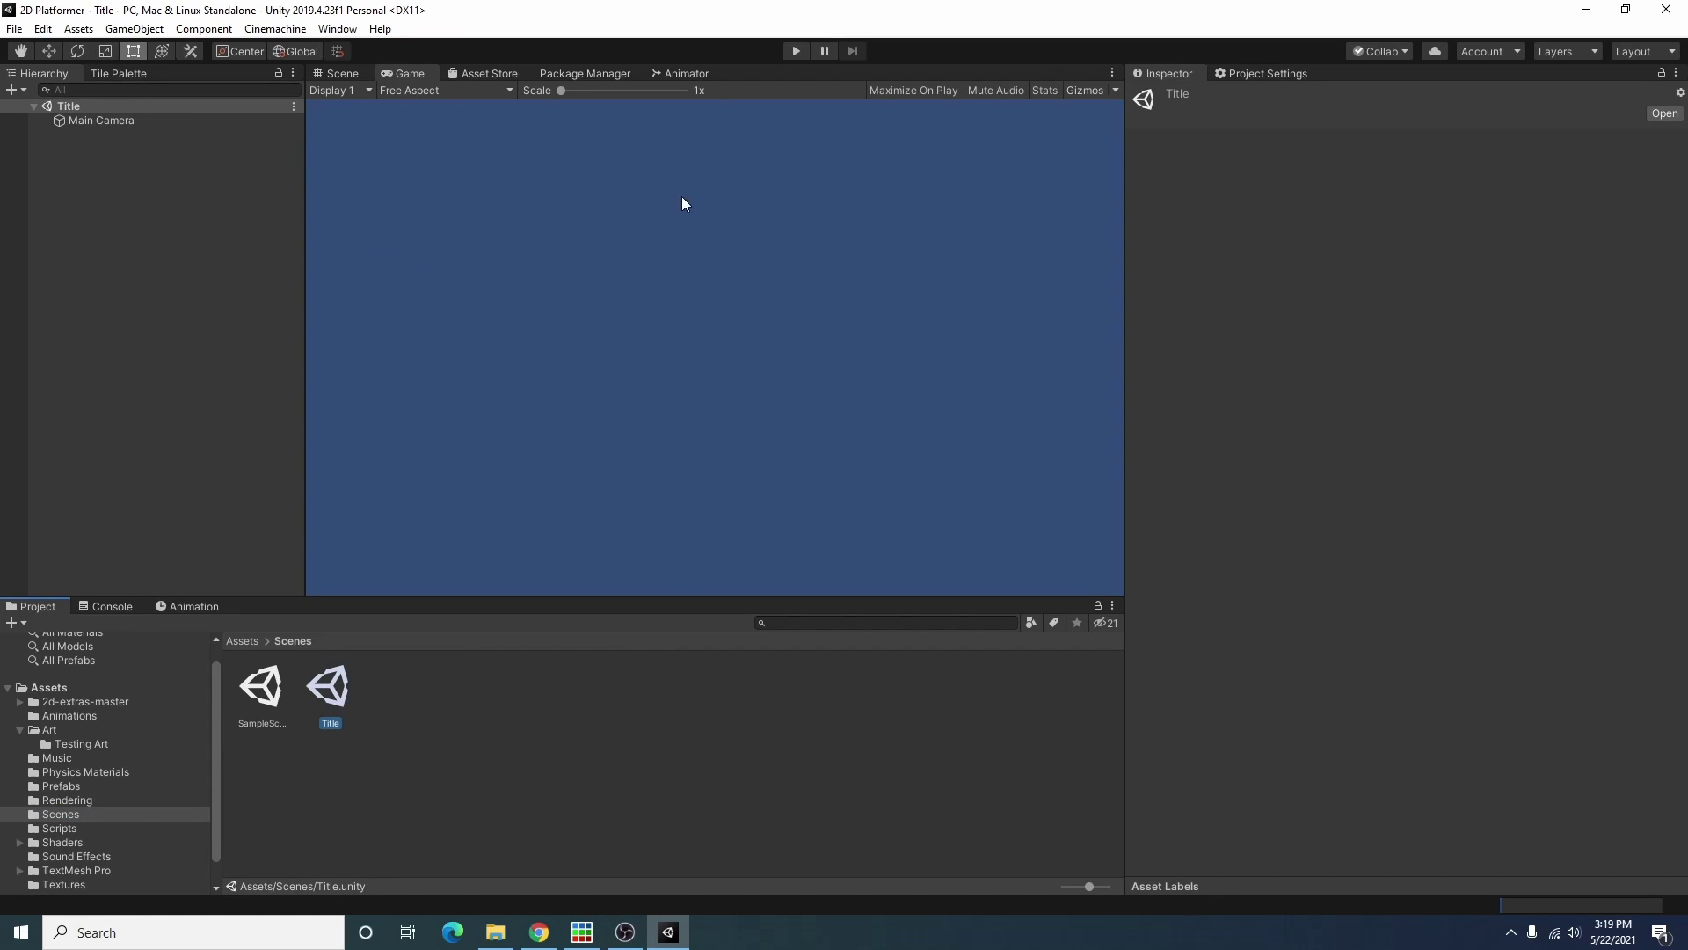
Step: Set the Main Camera's background type to Solid Color with the dark grey colour 1D1D1D
click(176, 181)
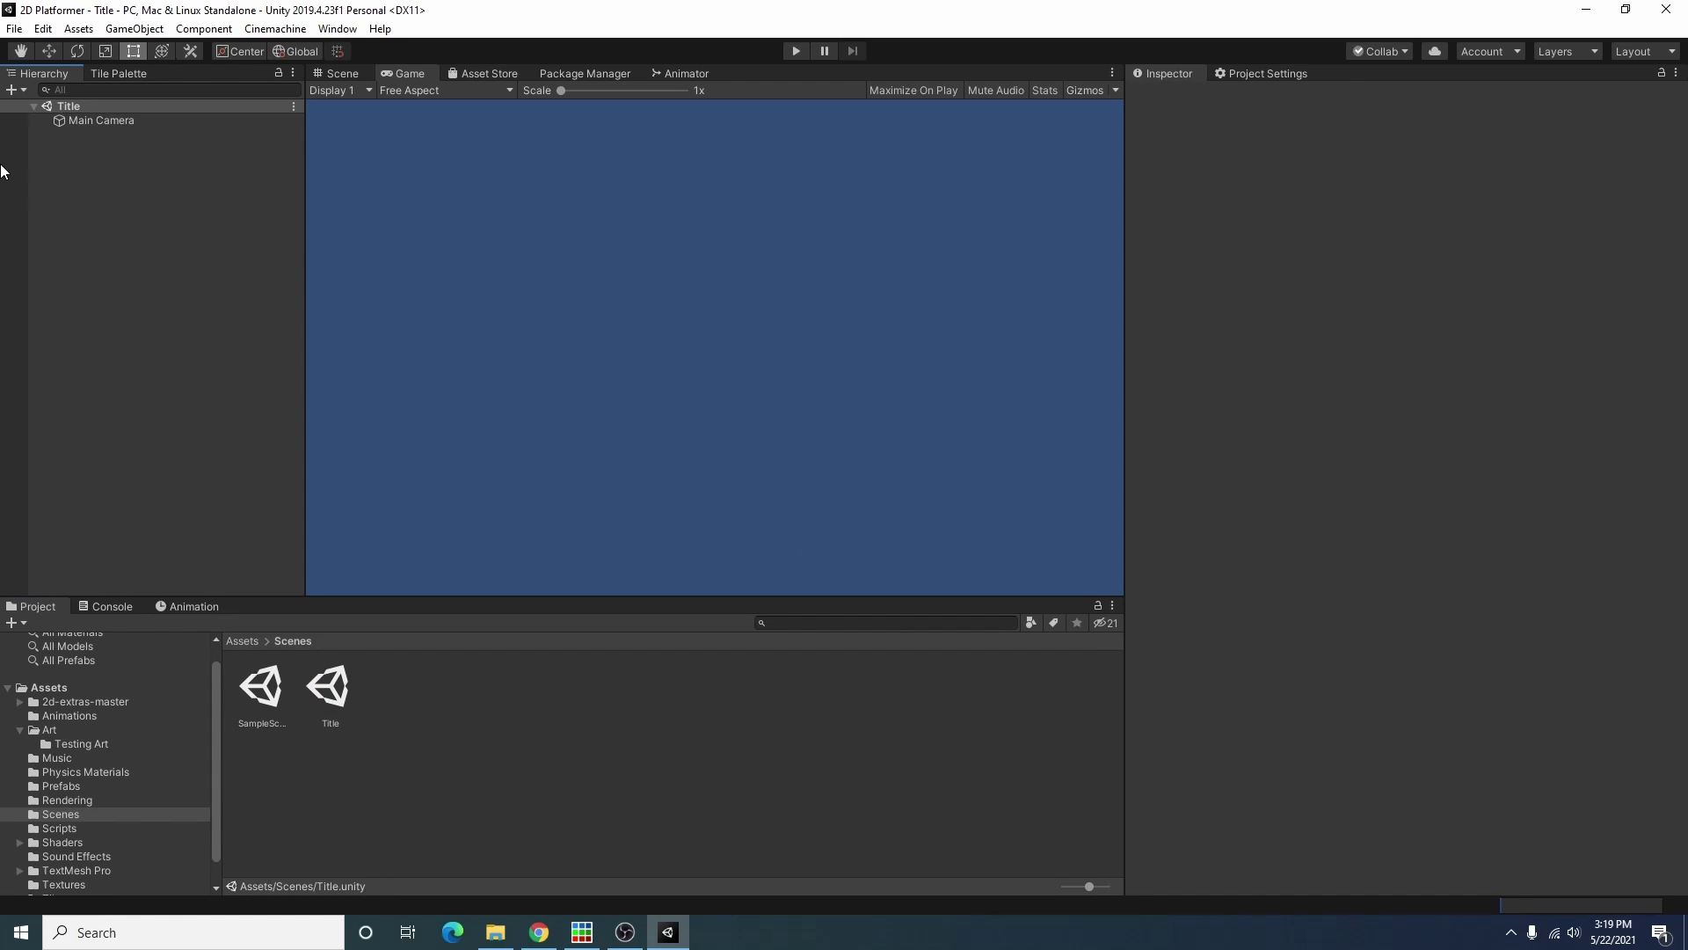
click(71, 122)
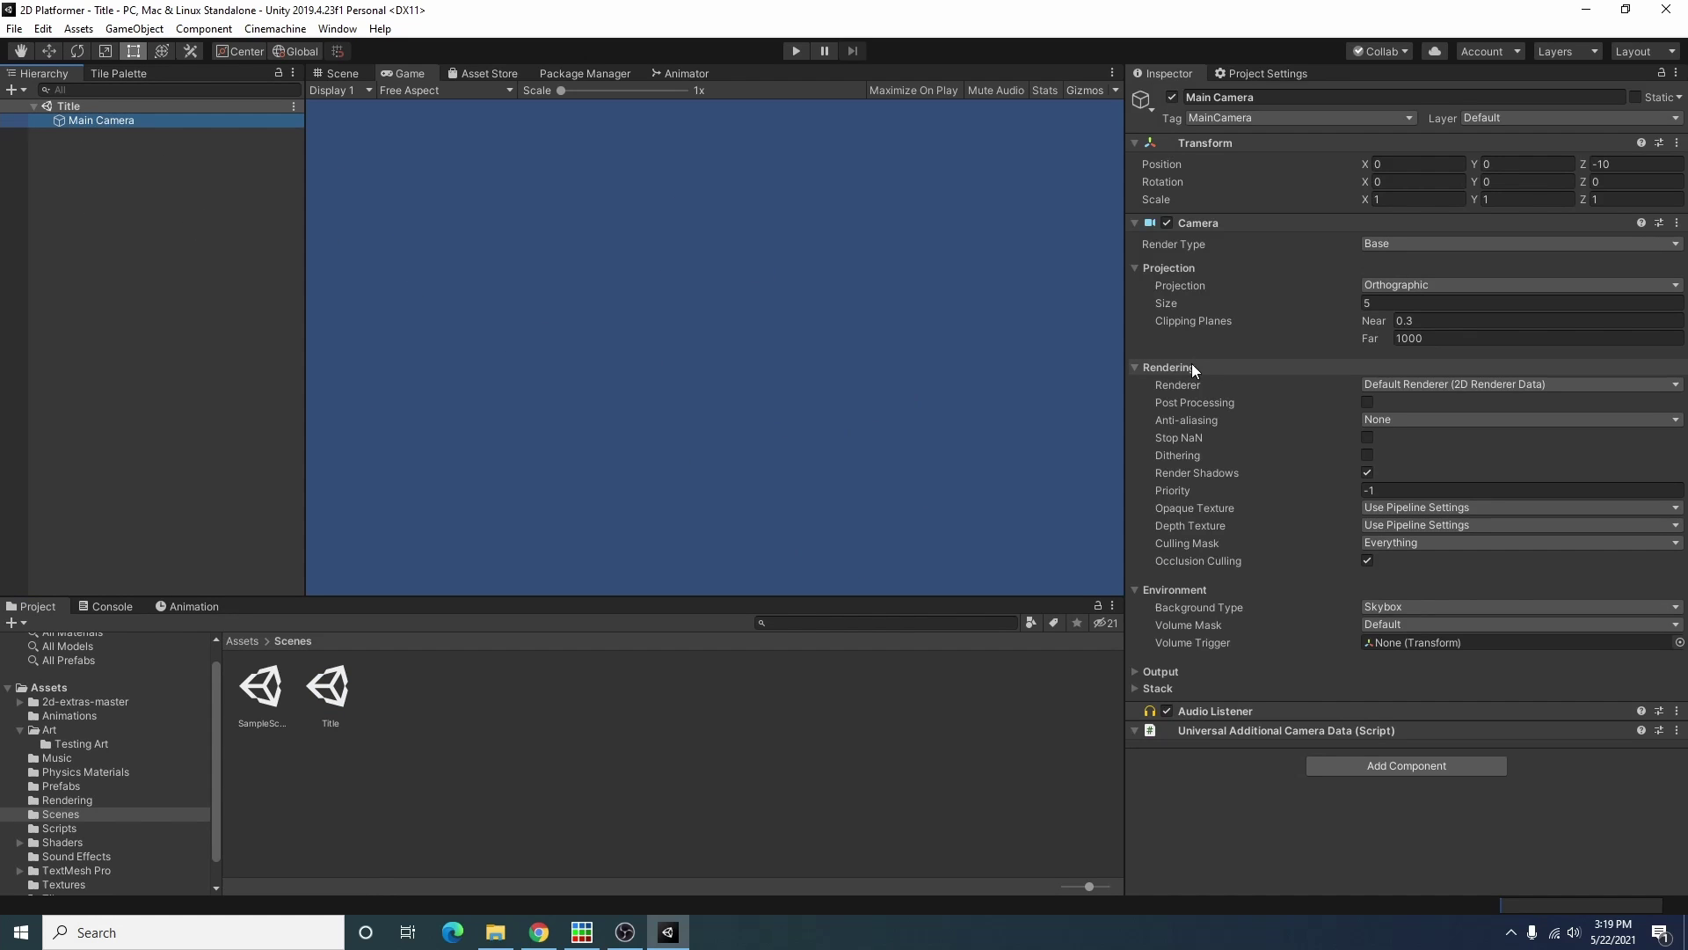
click(1180, 285)
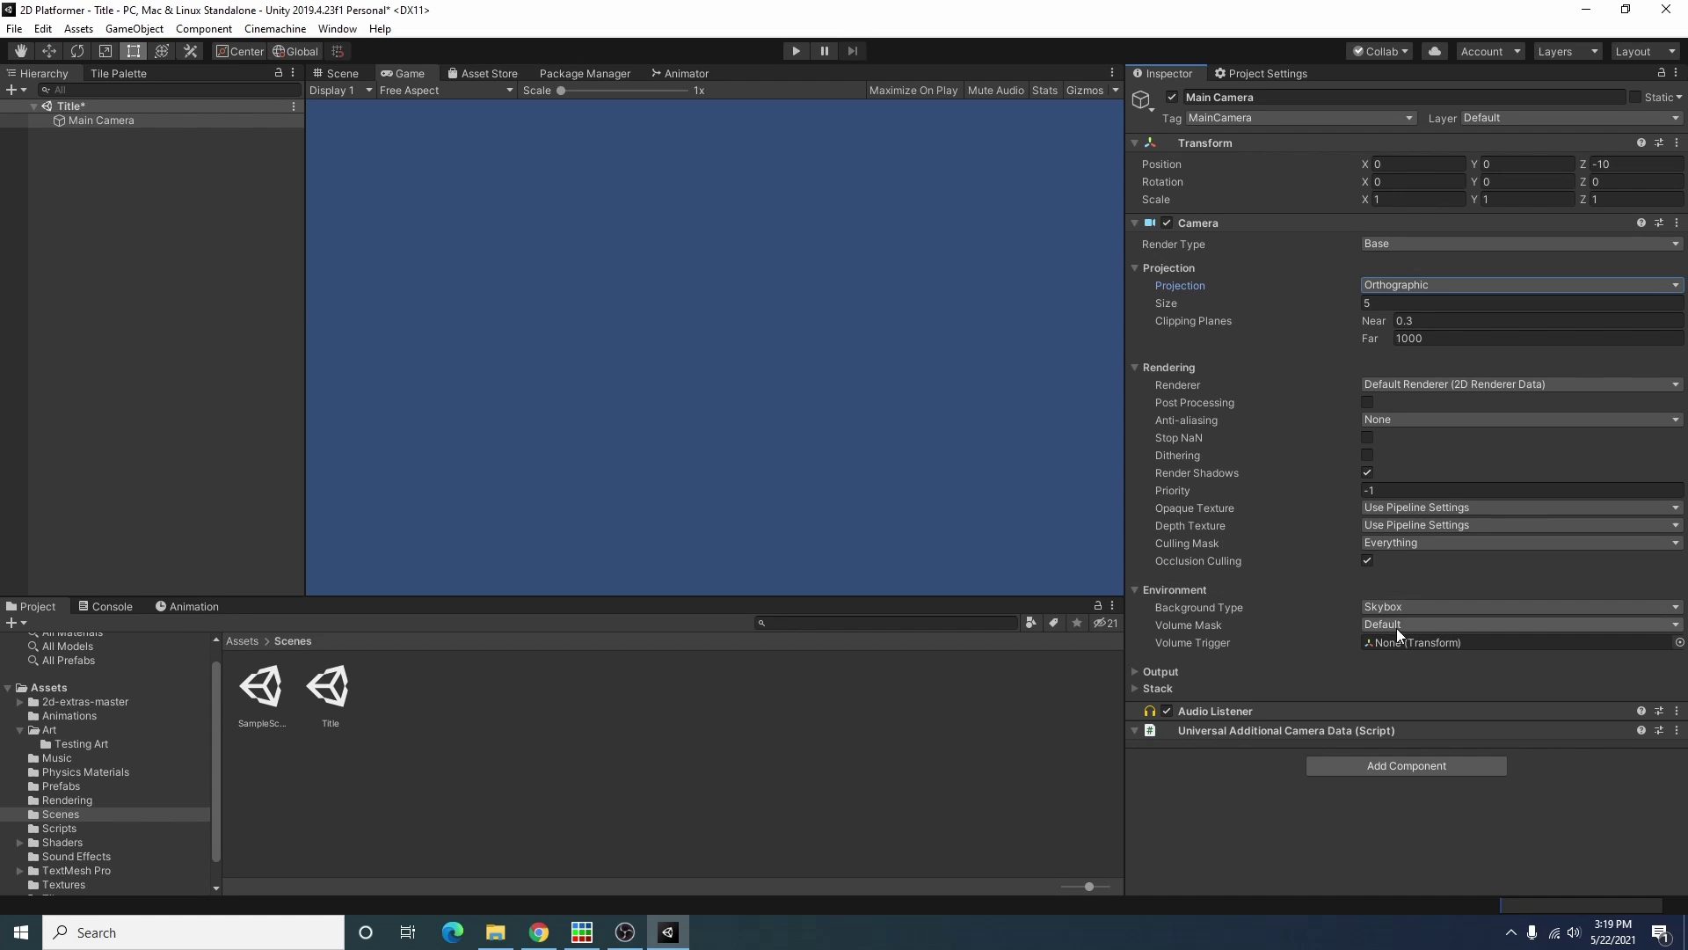
click(1411, 609)
click(1427, 647)
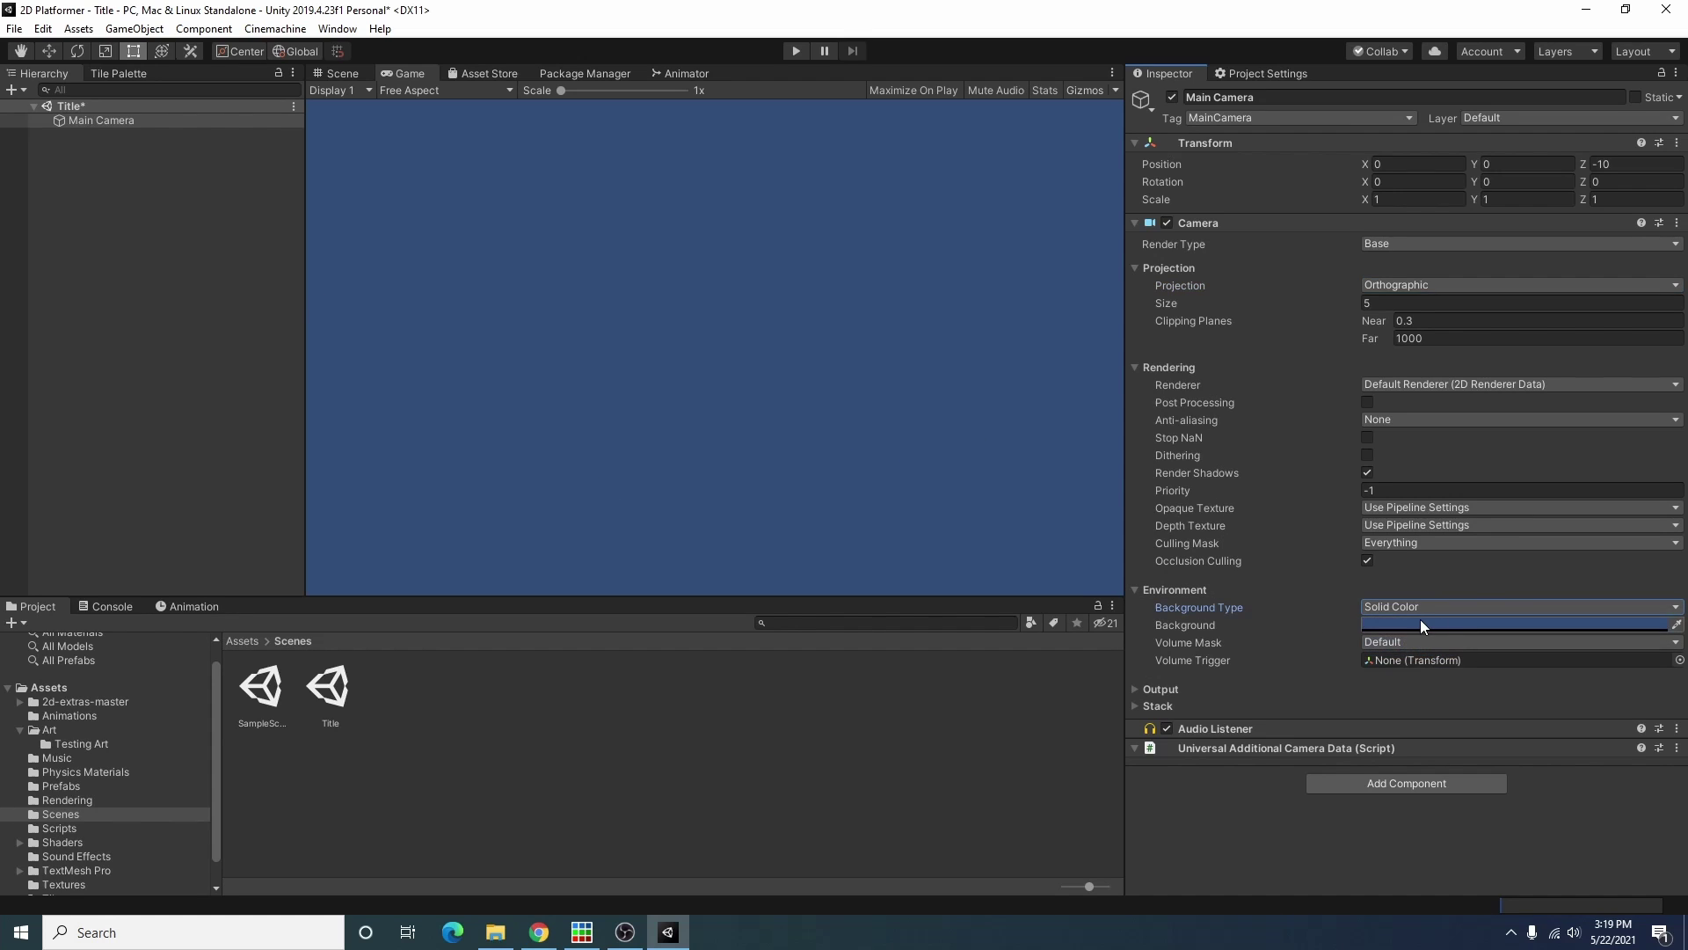
click(1421, 624)
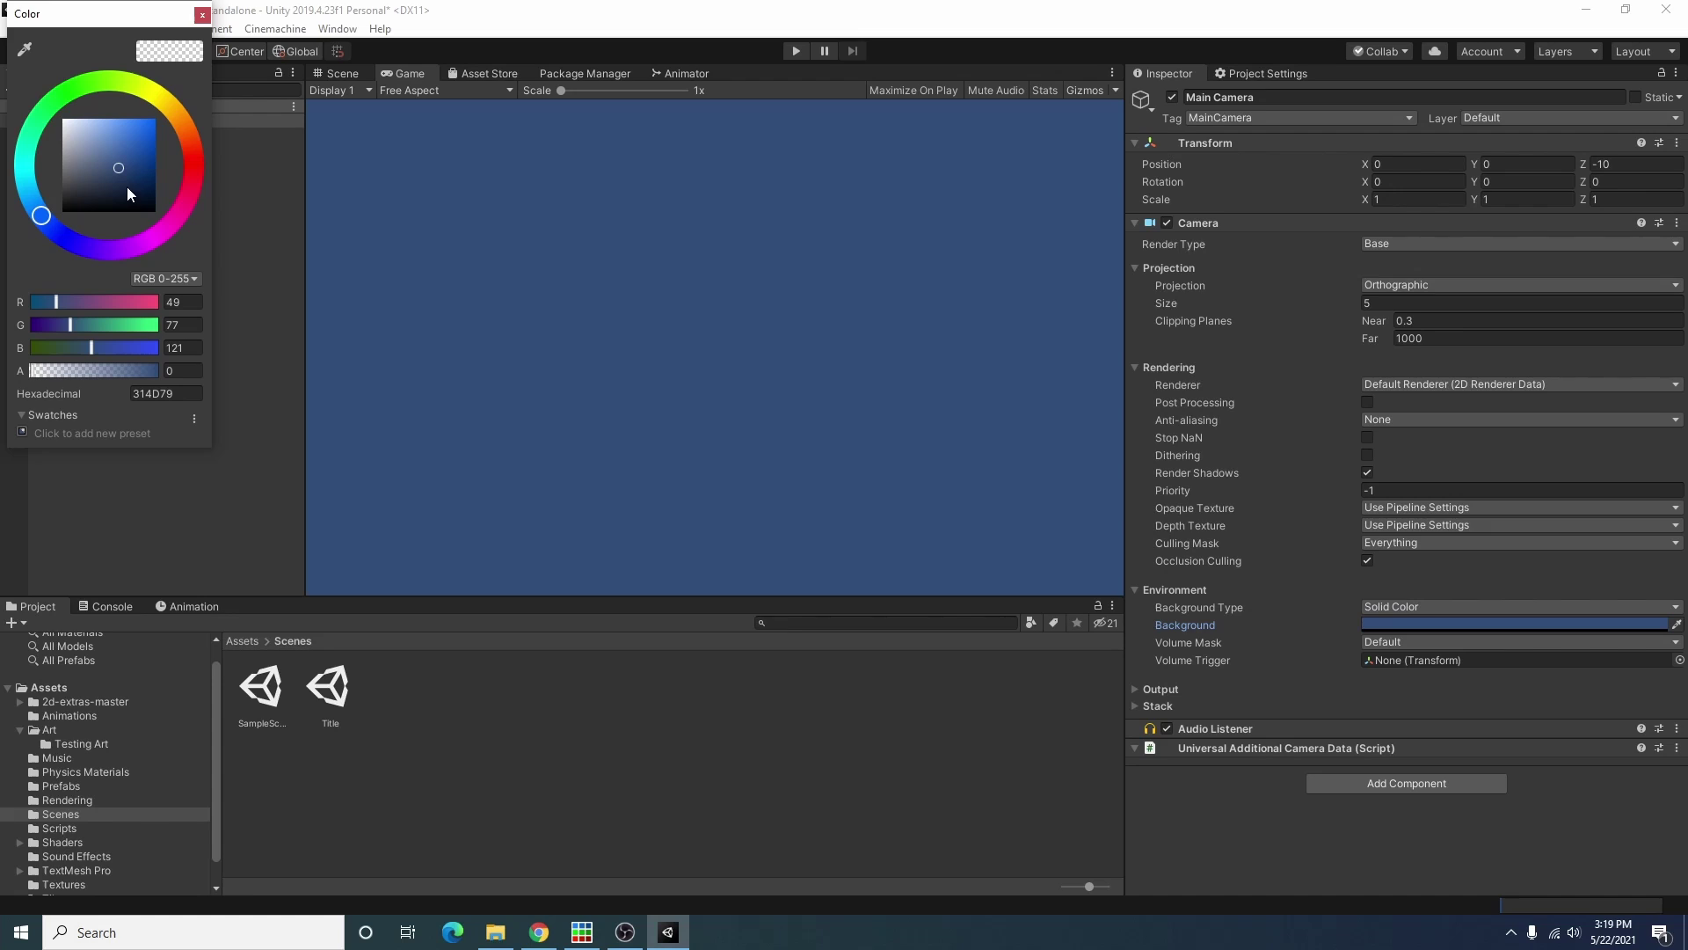
drag(122, 177, 2, 209)
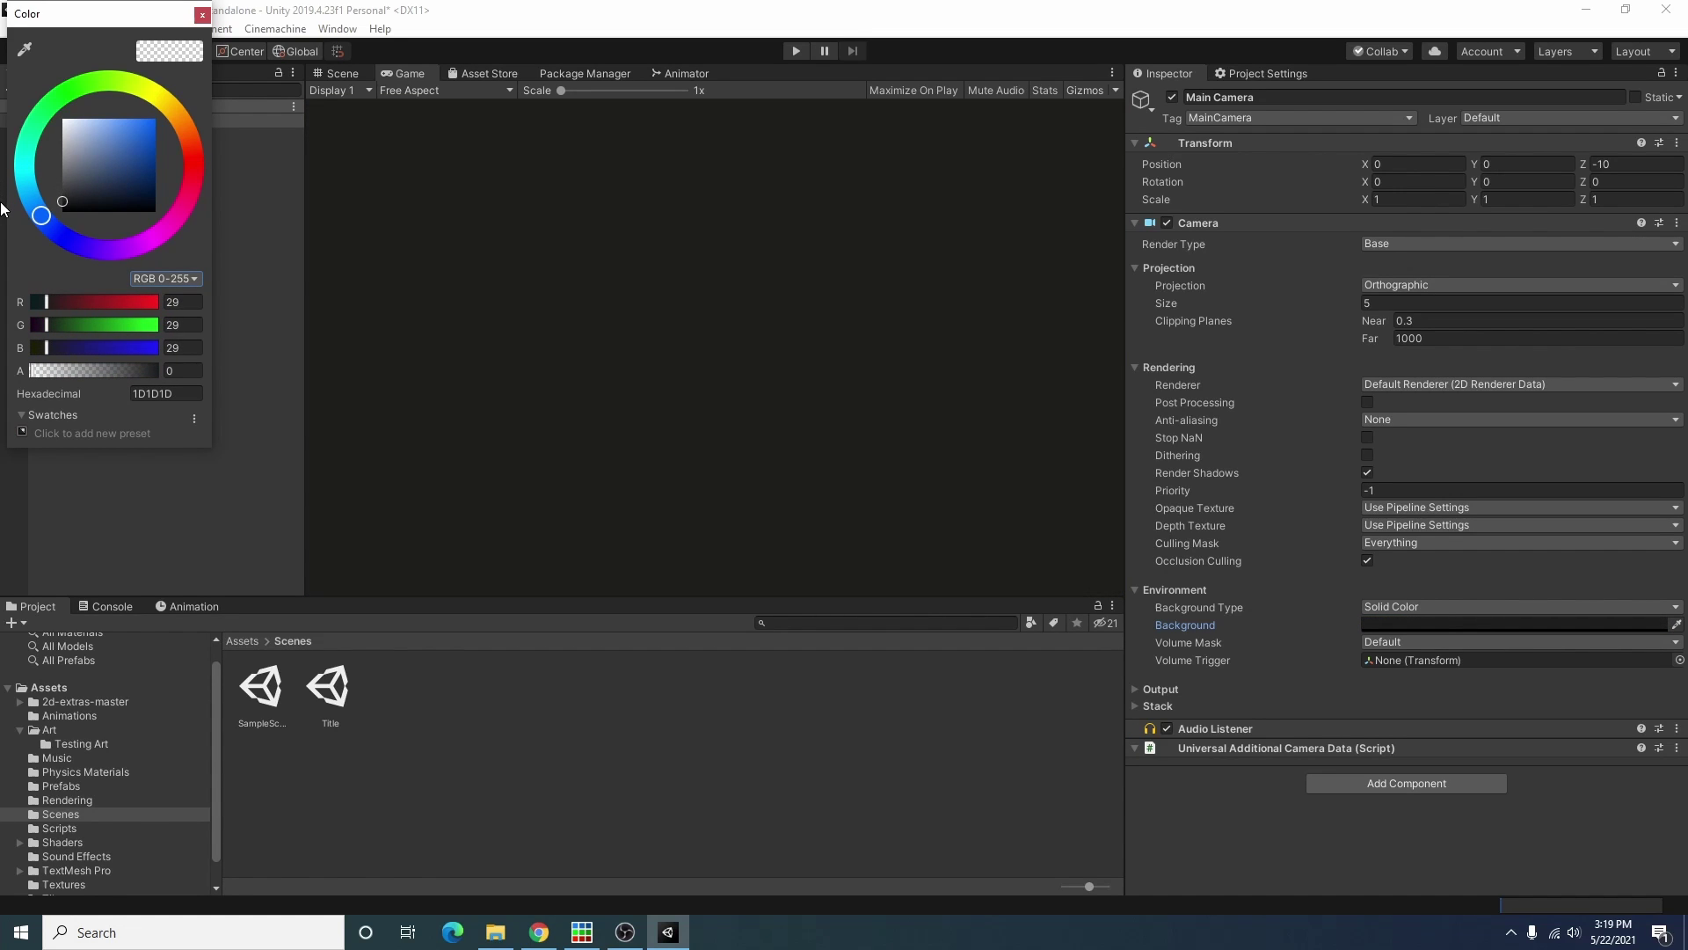
click(202, 14)
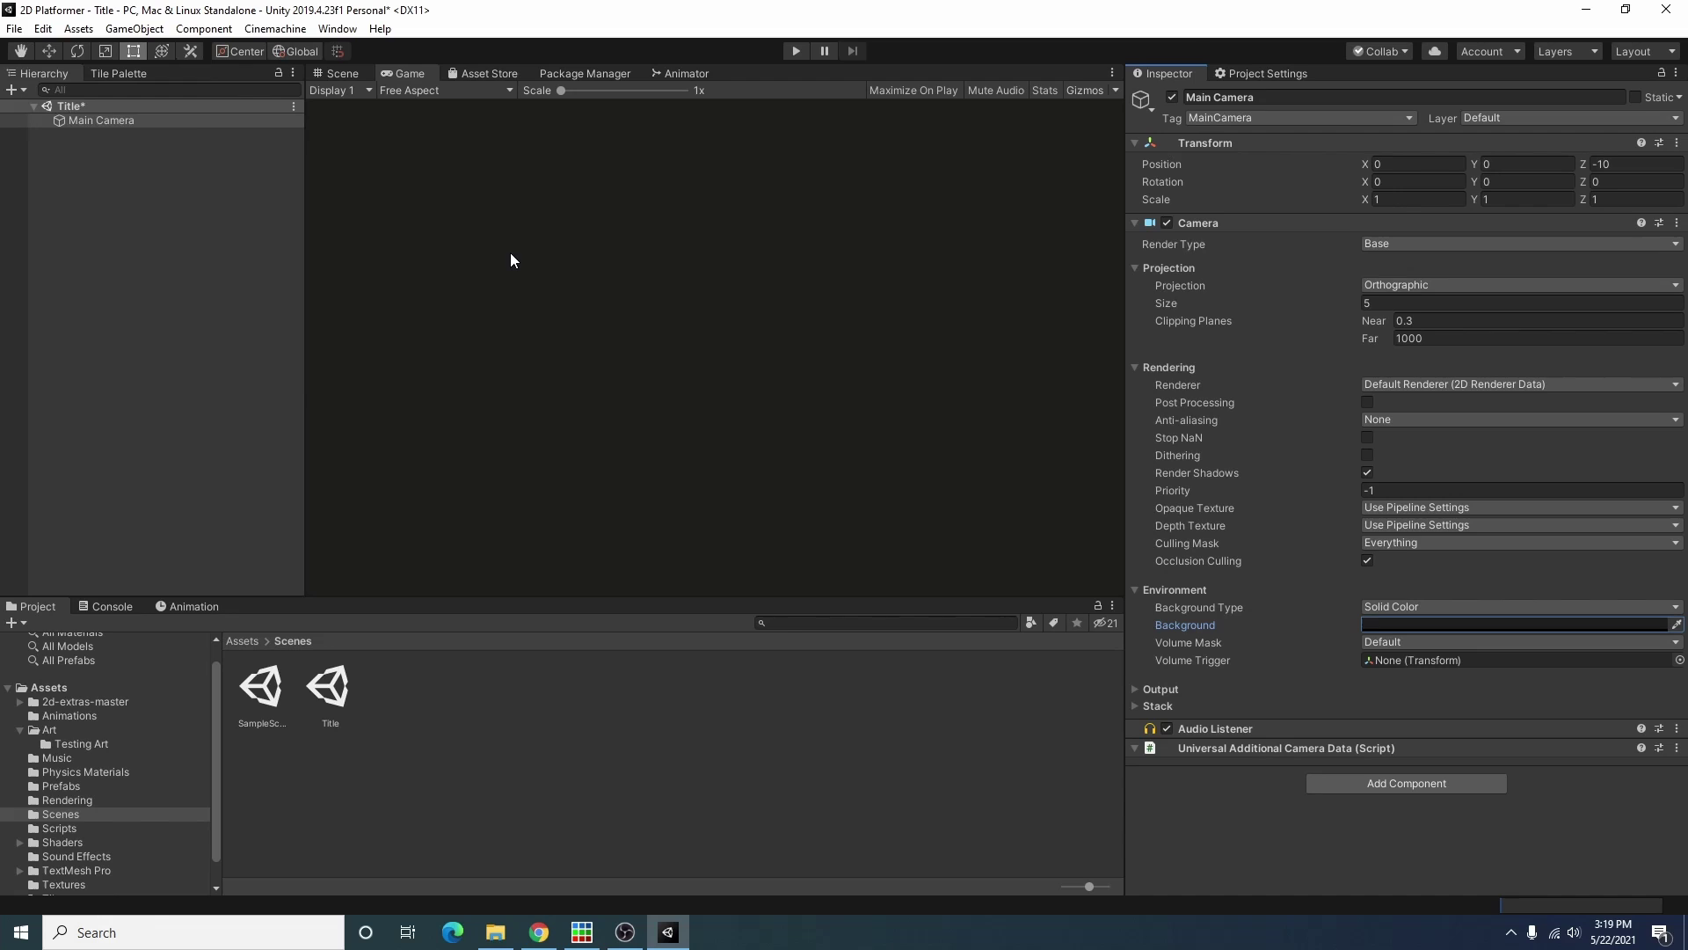
Step: Add a TextMeshPro UI text object to the Title scene
click(58, 234)
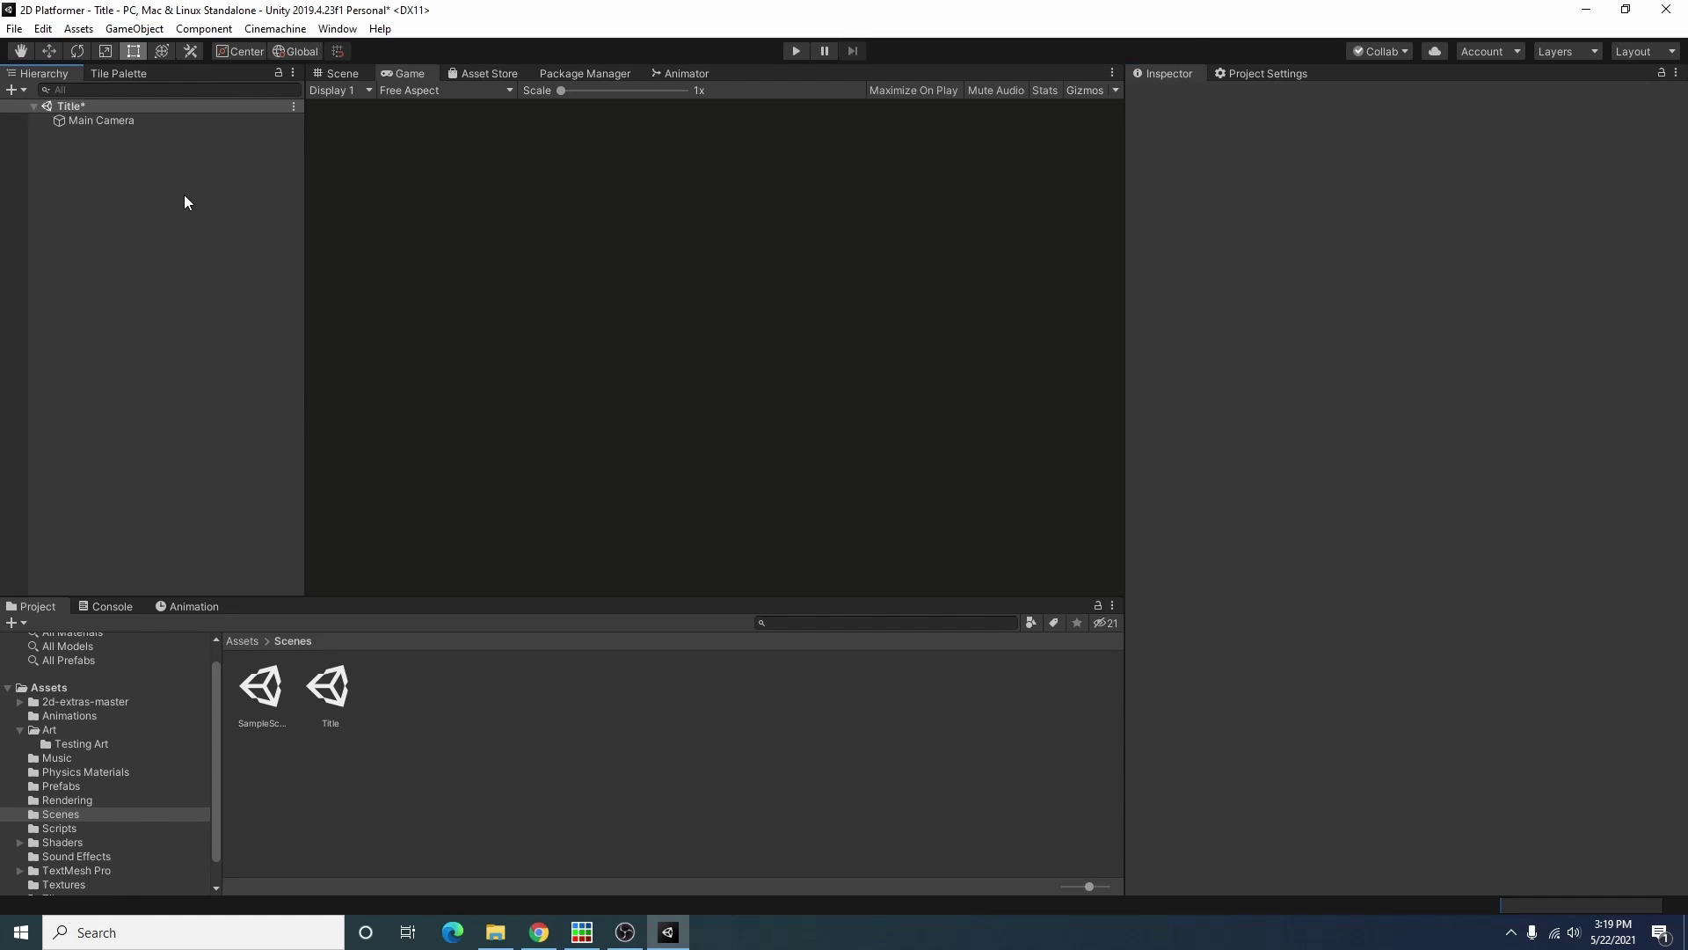
right_click(130, 197)
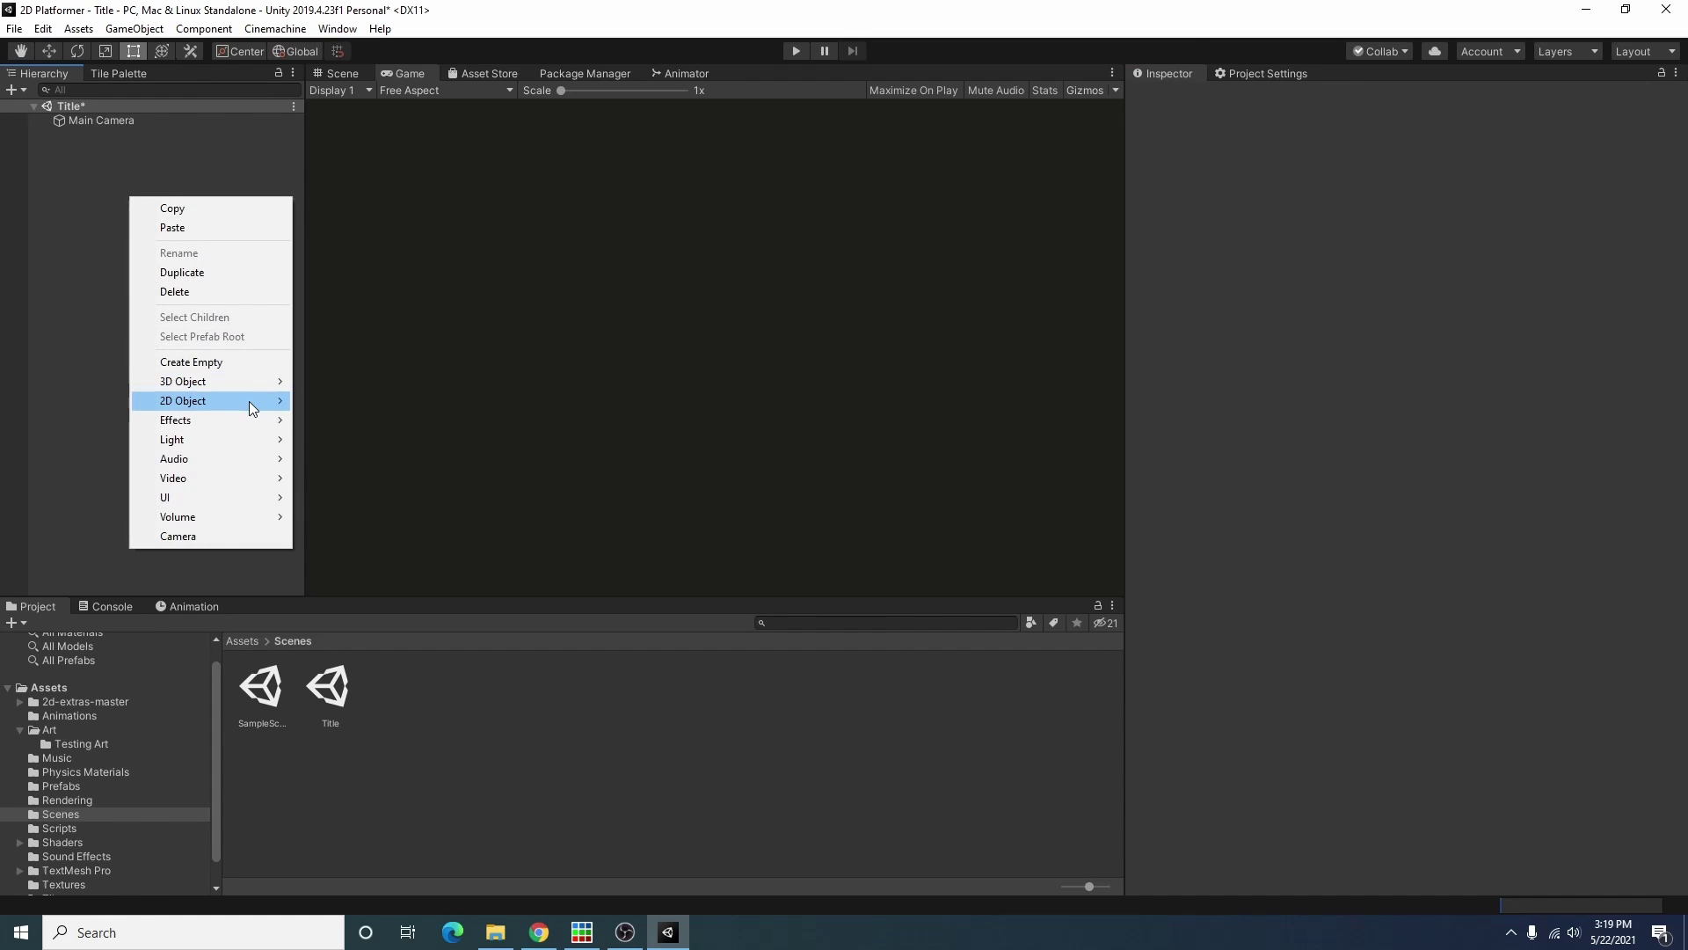
mouse_move(198, 505)
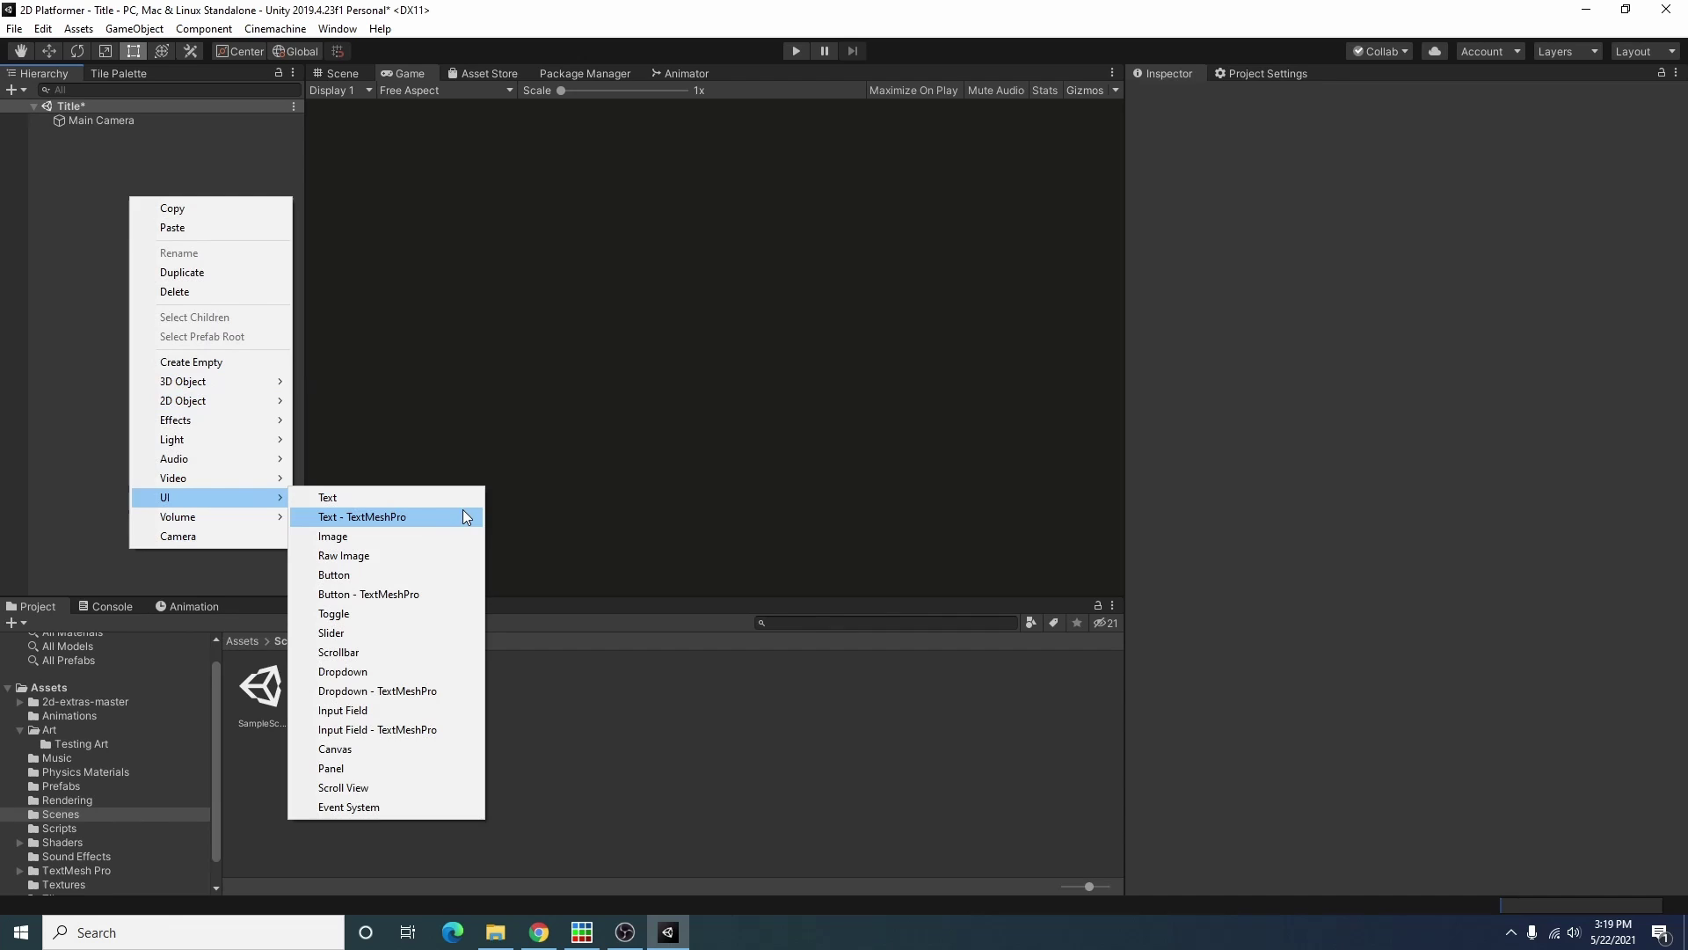
click(386, 523)
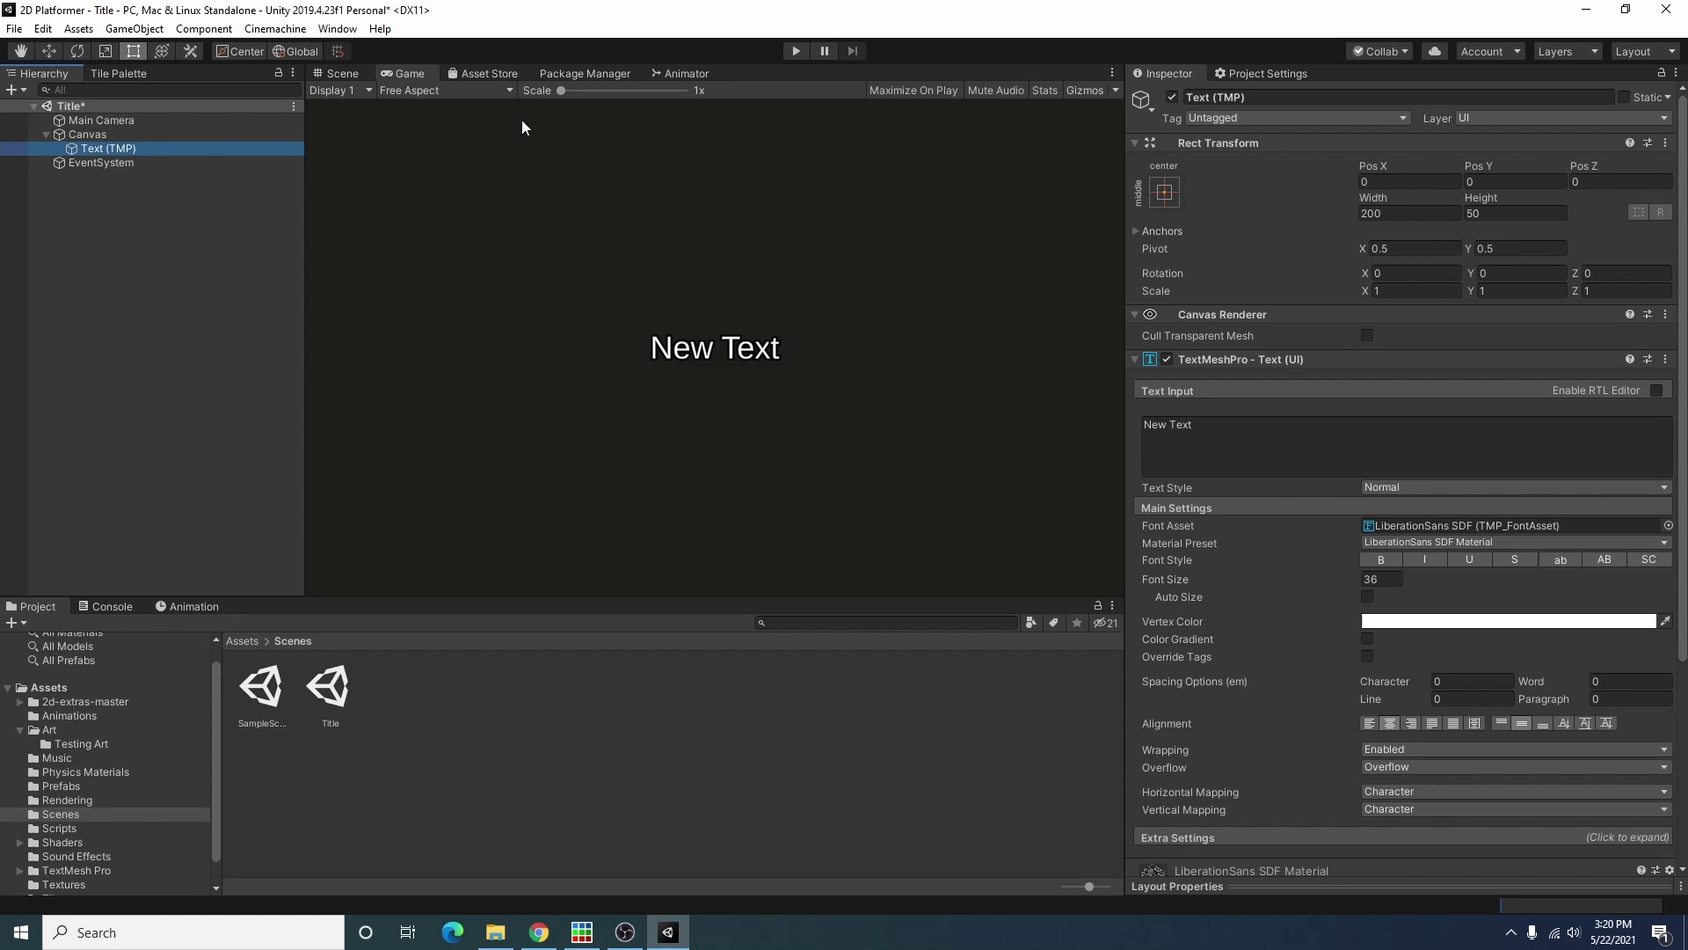
Step: Search the Unity package registry for "textm" to view the TextMeshPro package, and return to the game view
click(604, 75)
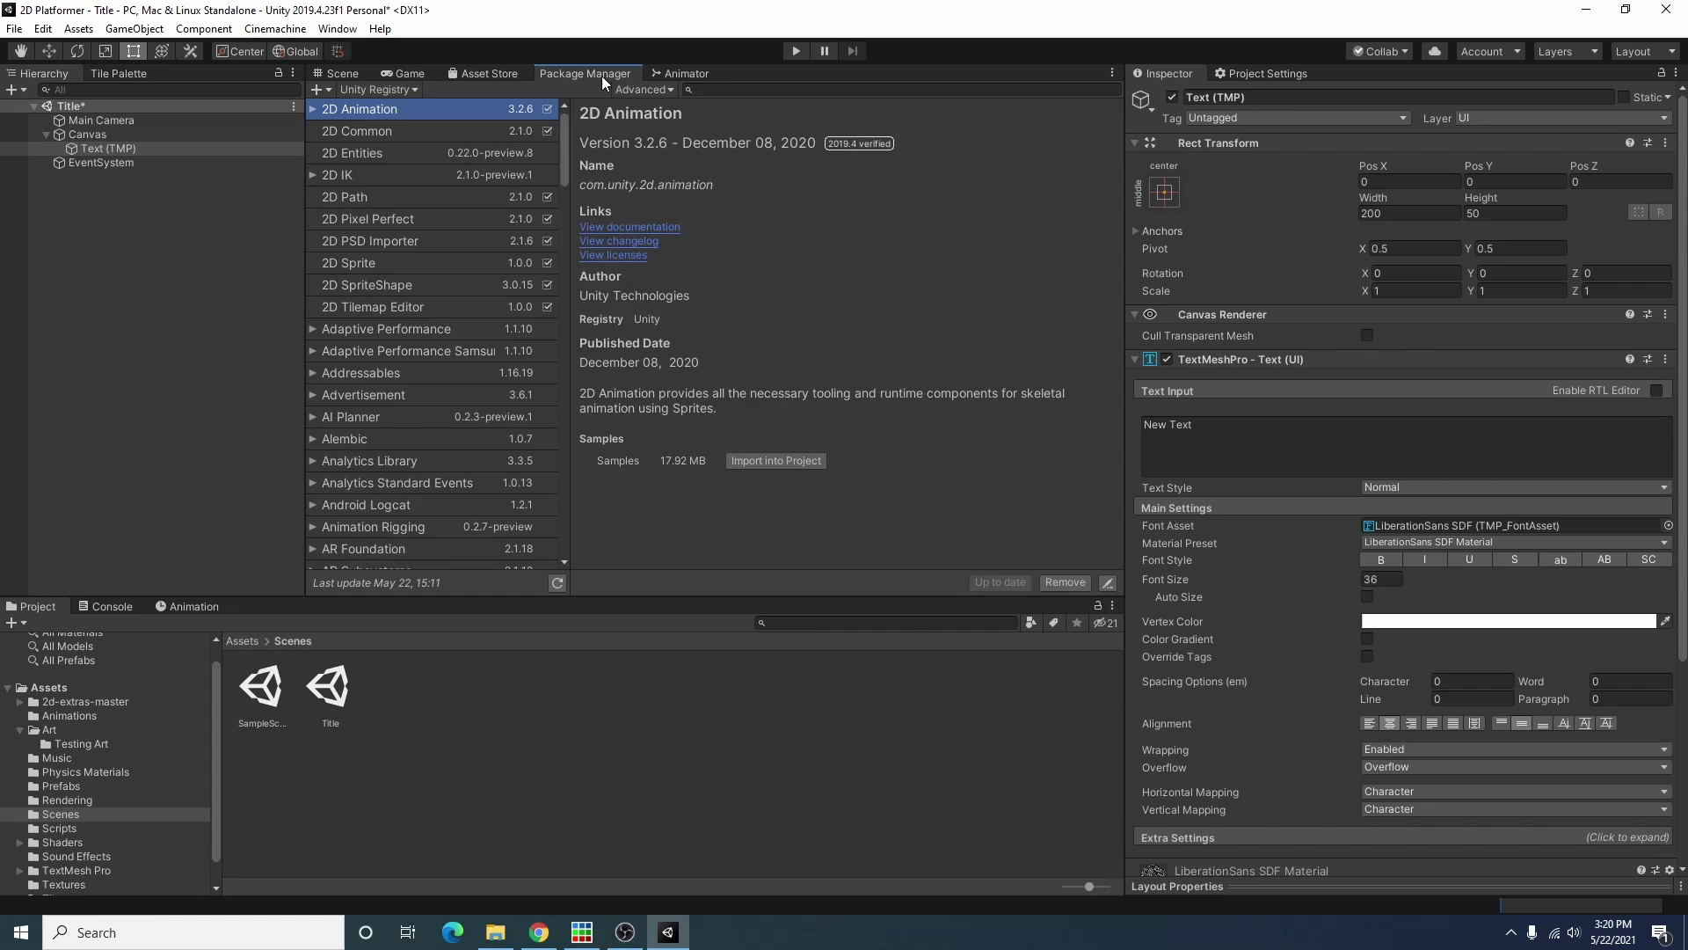
click(738, 90)
text(textm)
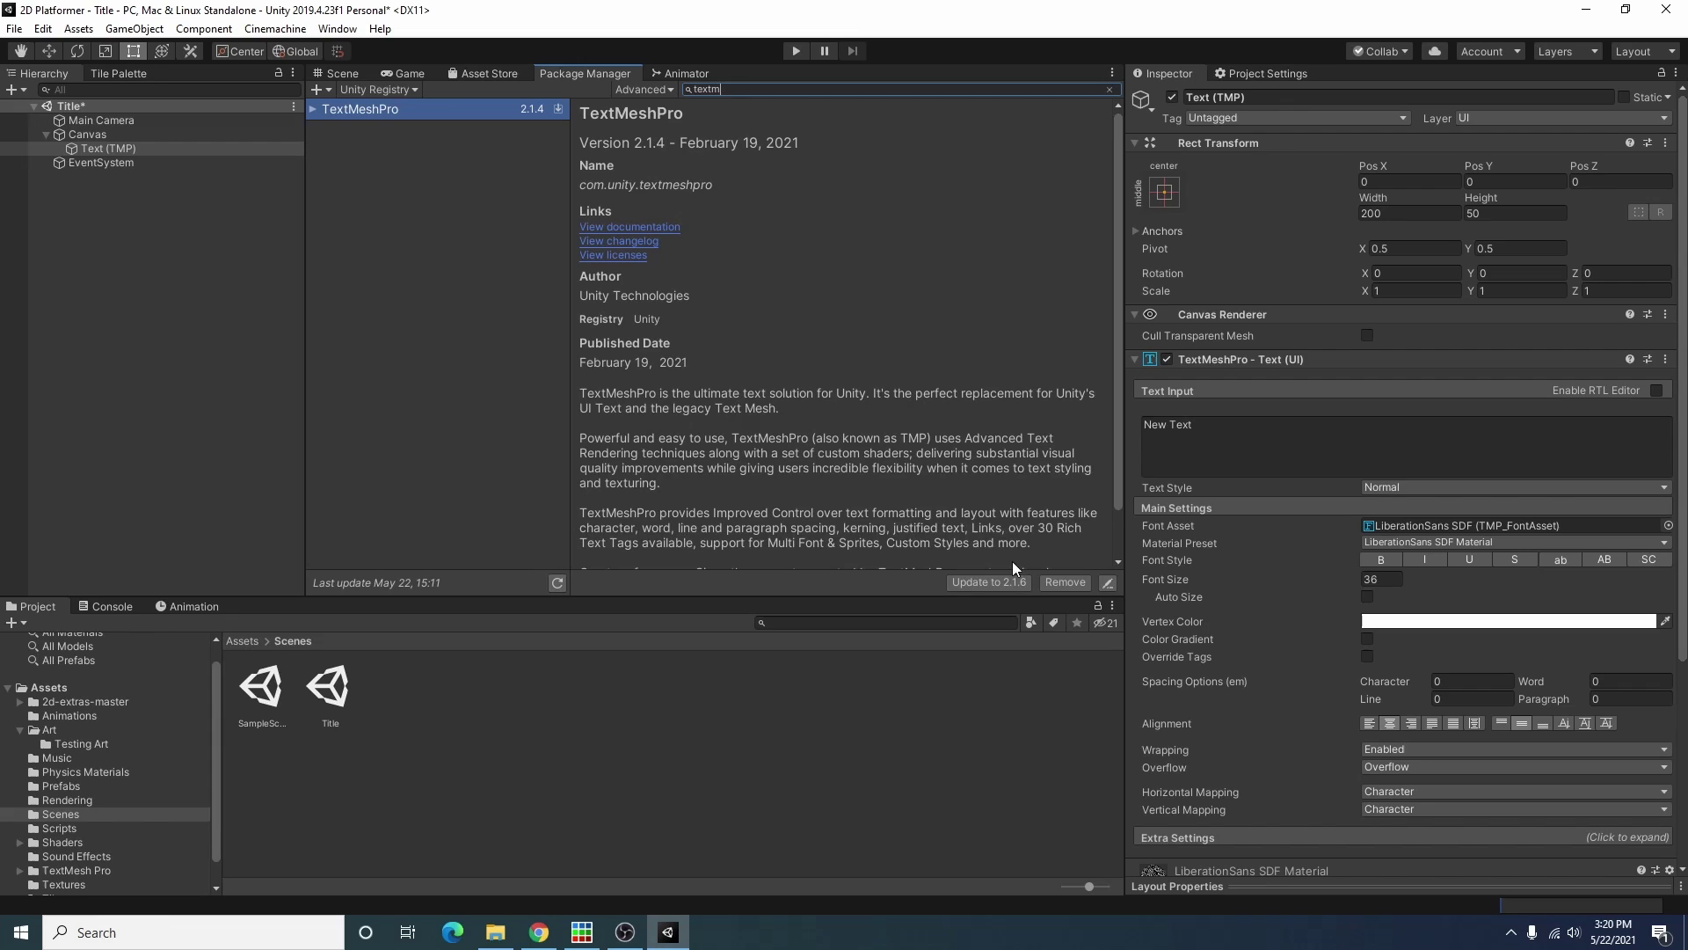
click(955, 587)
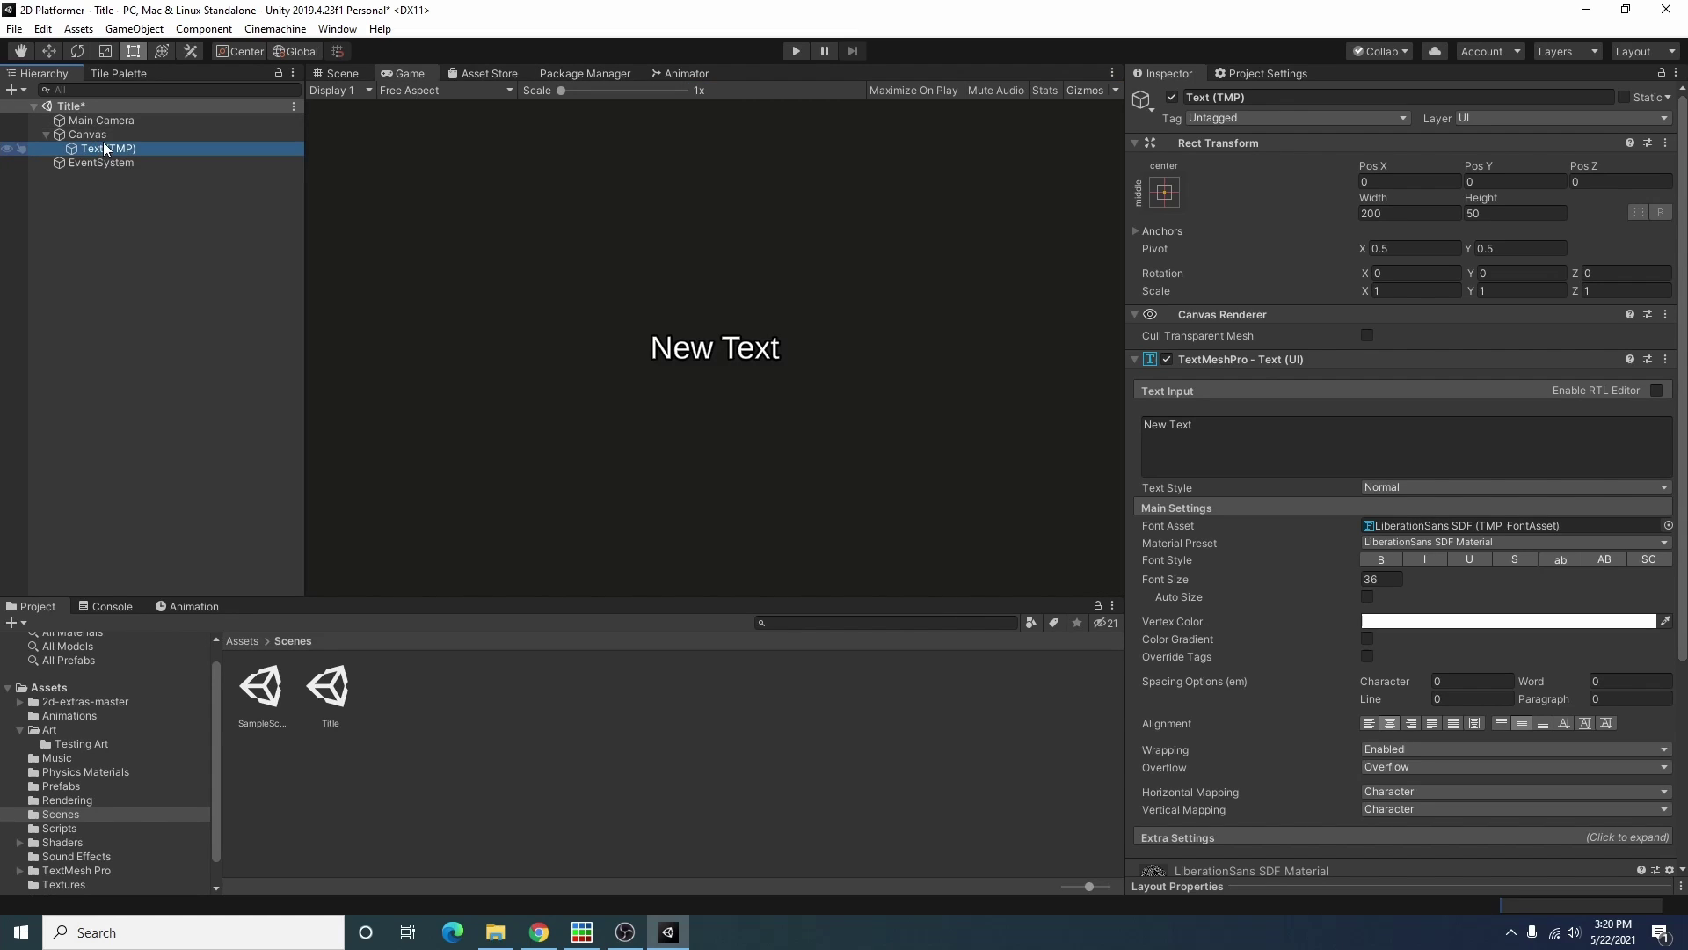
Step: Rename the text object under the Canvas to Title
click(88, 135)
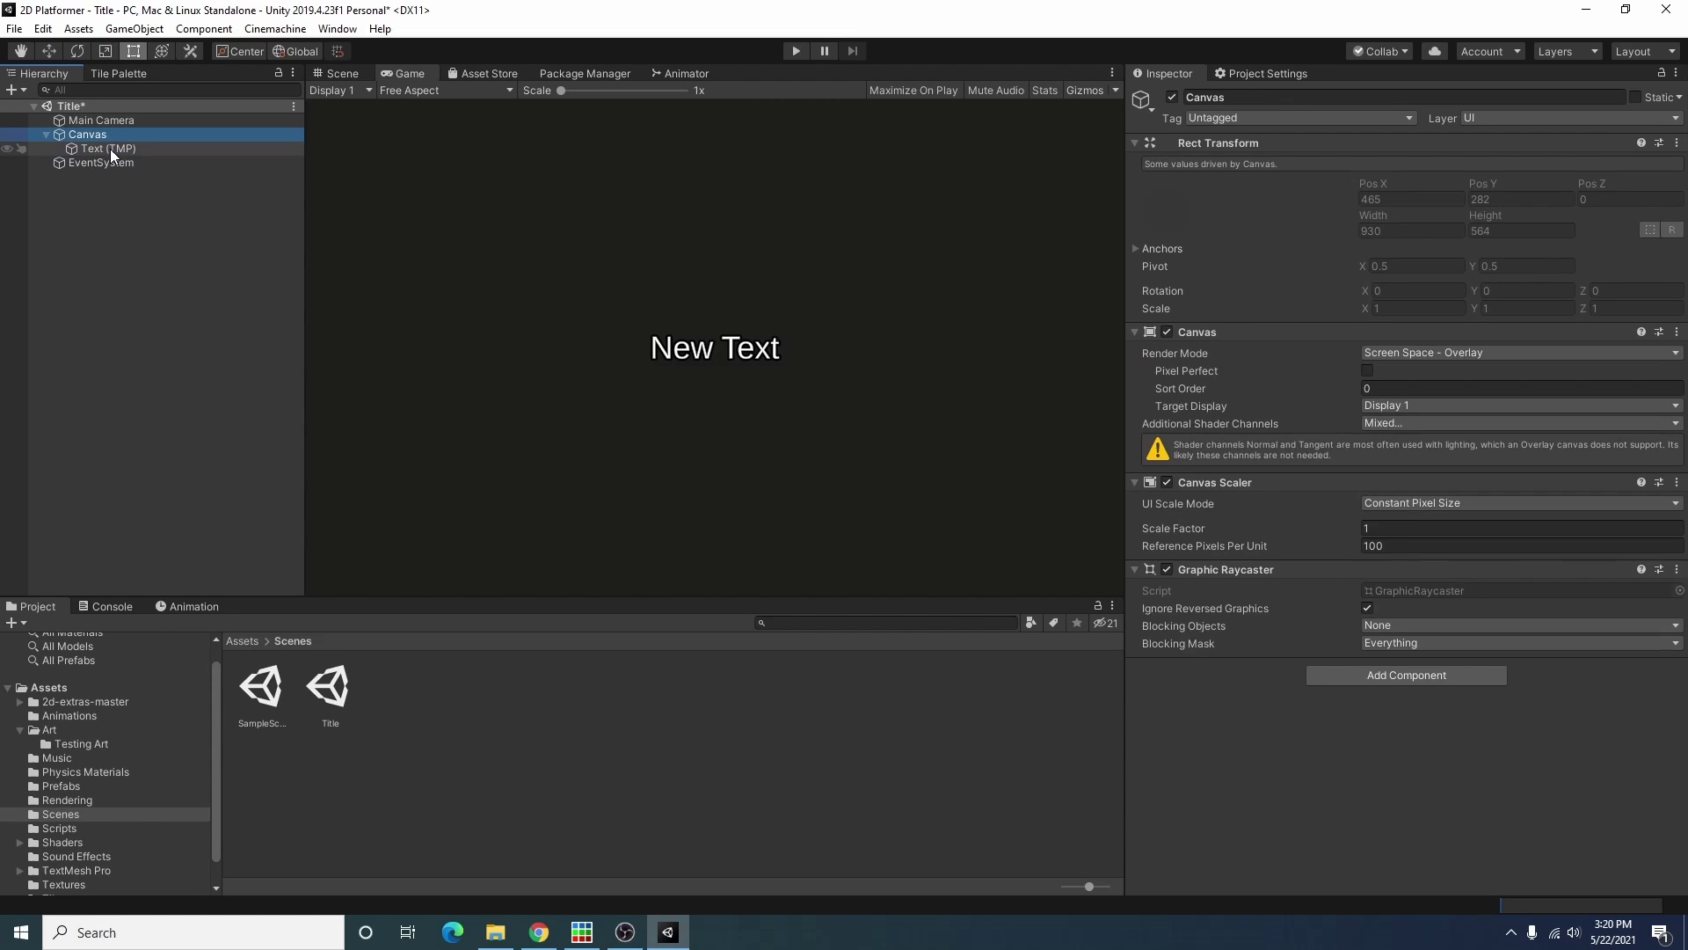
click(109, 149)
click(1285, 99)
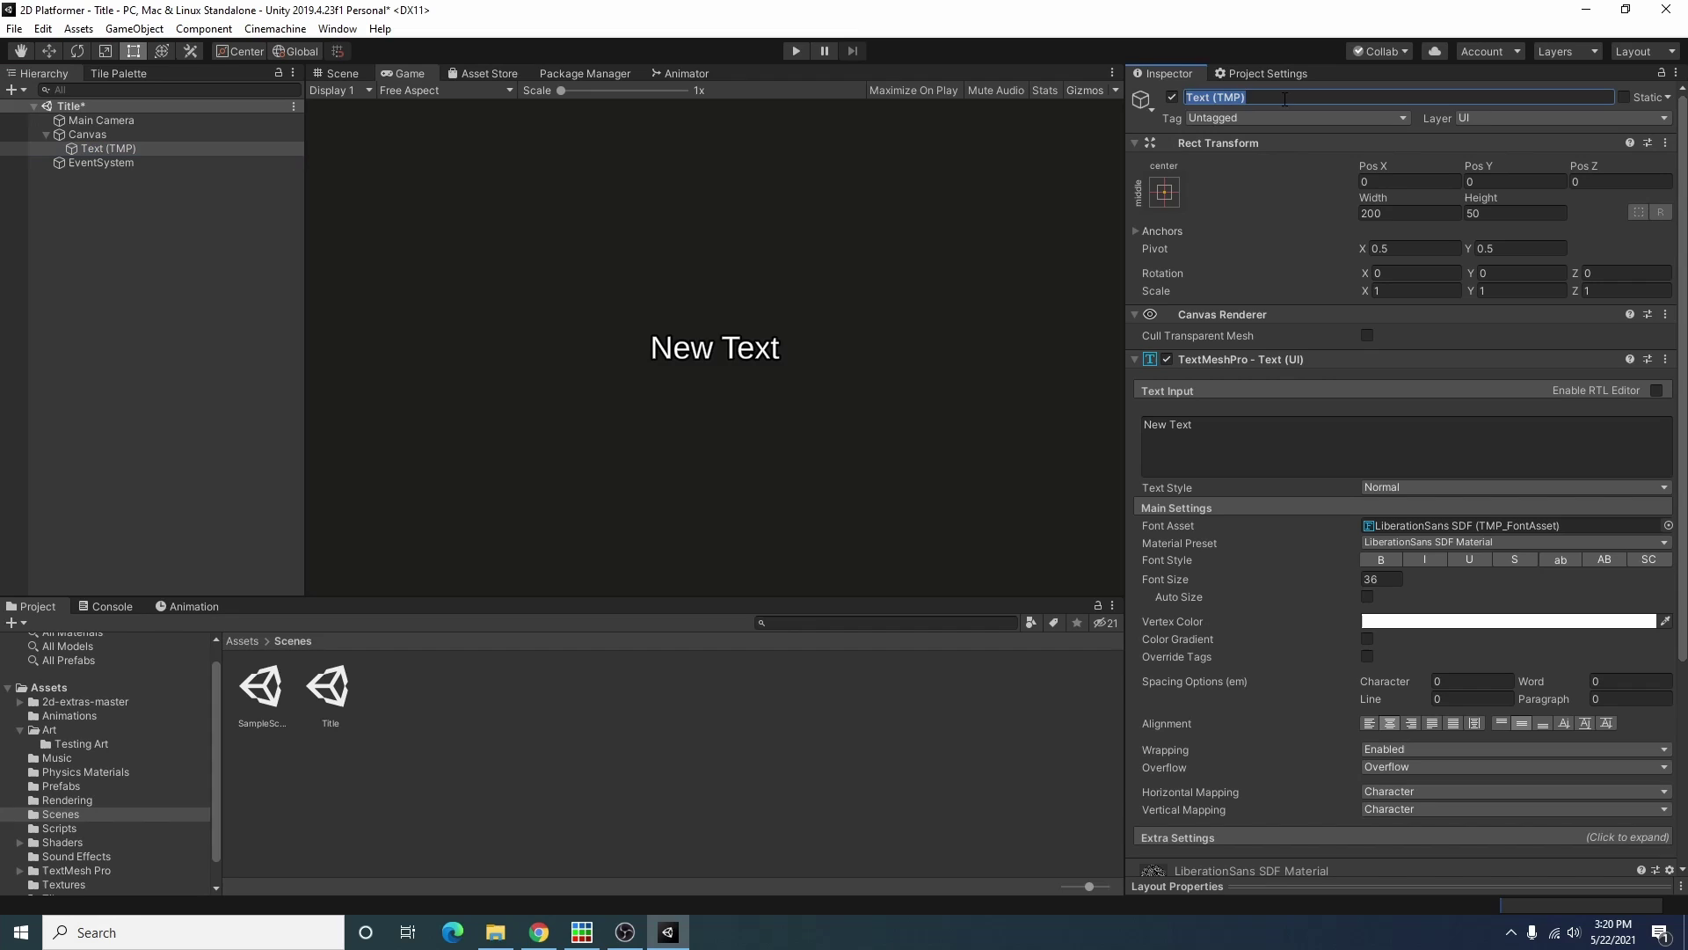
text(Title)
key(Return)
Step: Set the Title object's text to "Tutorial Game" and disable its wrapping
click(1272, 425)
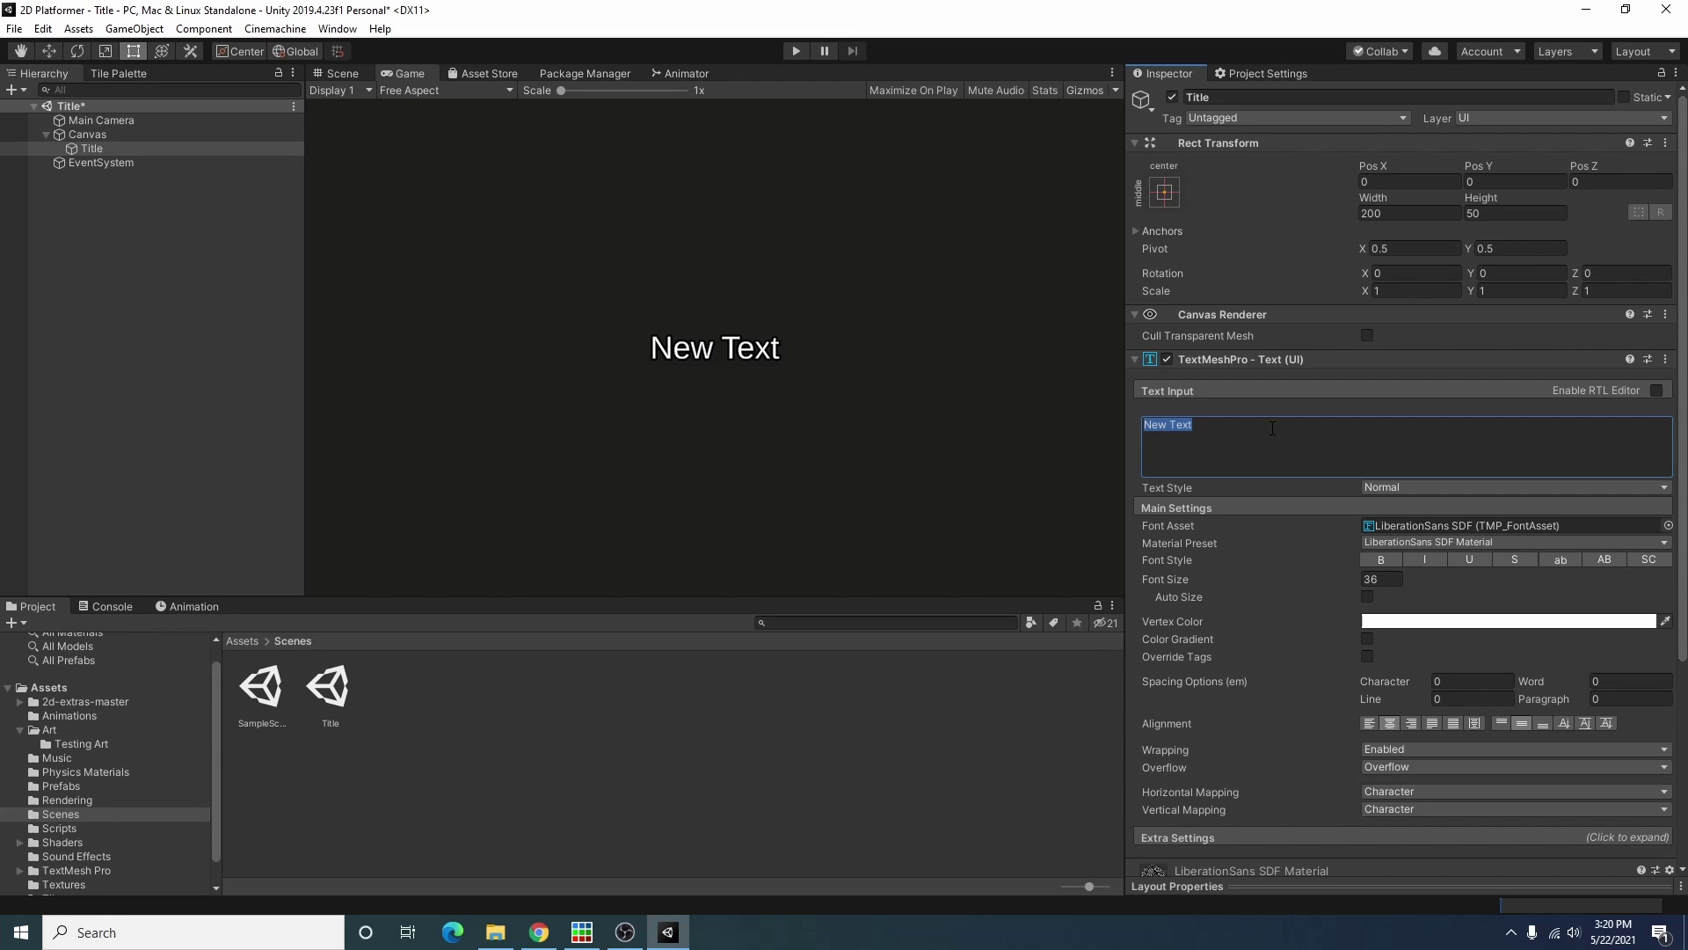
text(Tut)
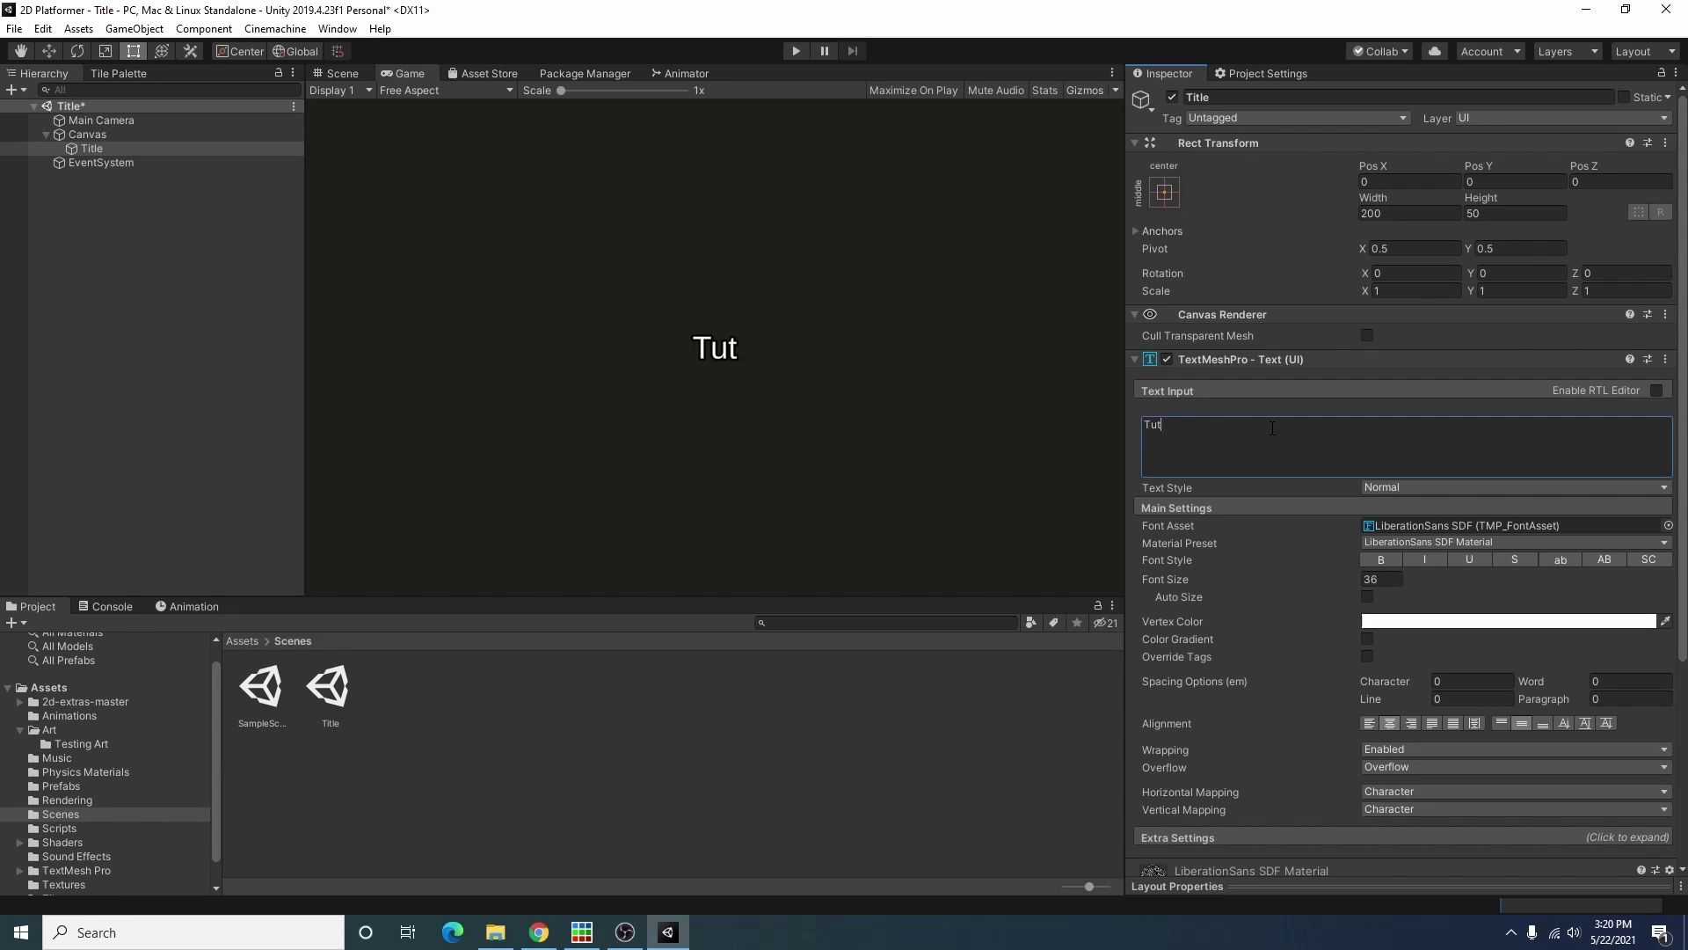
text(orial Game)
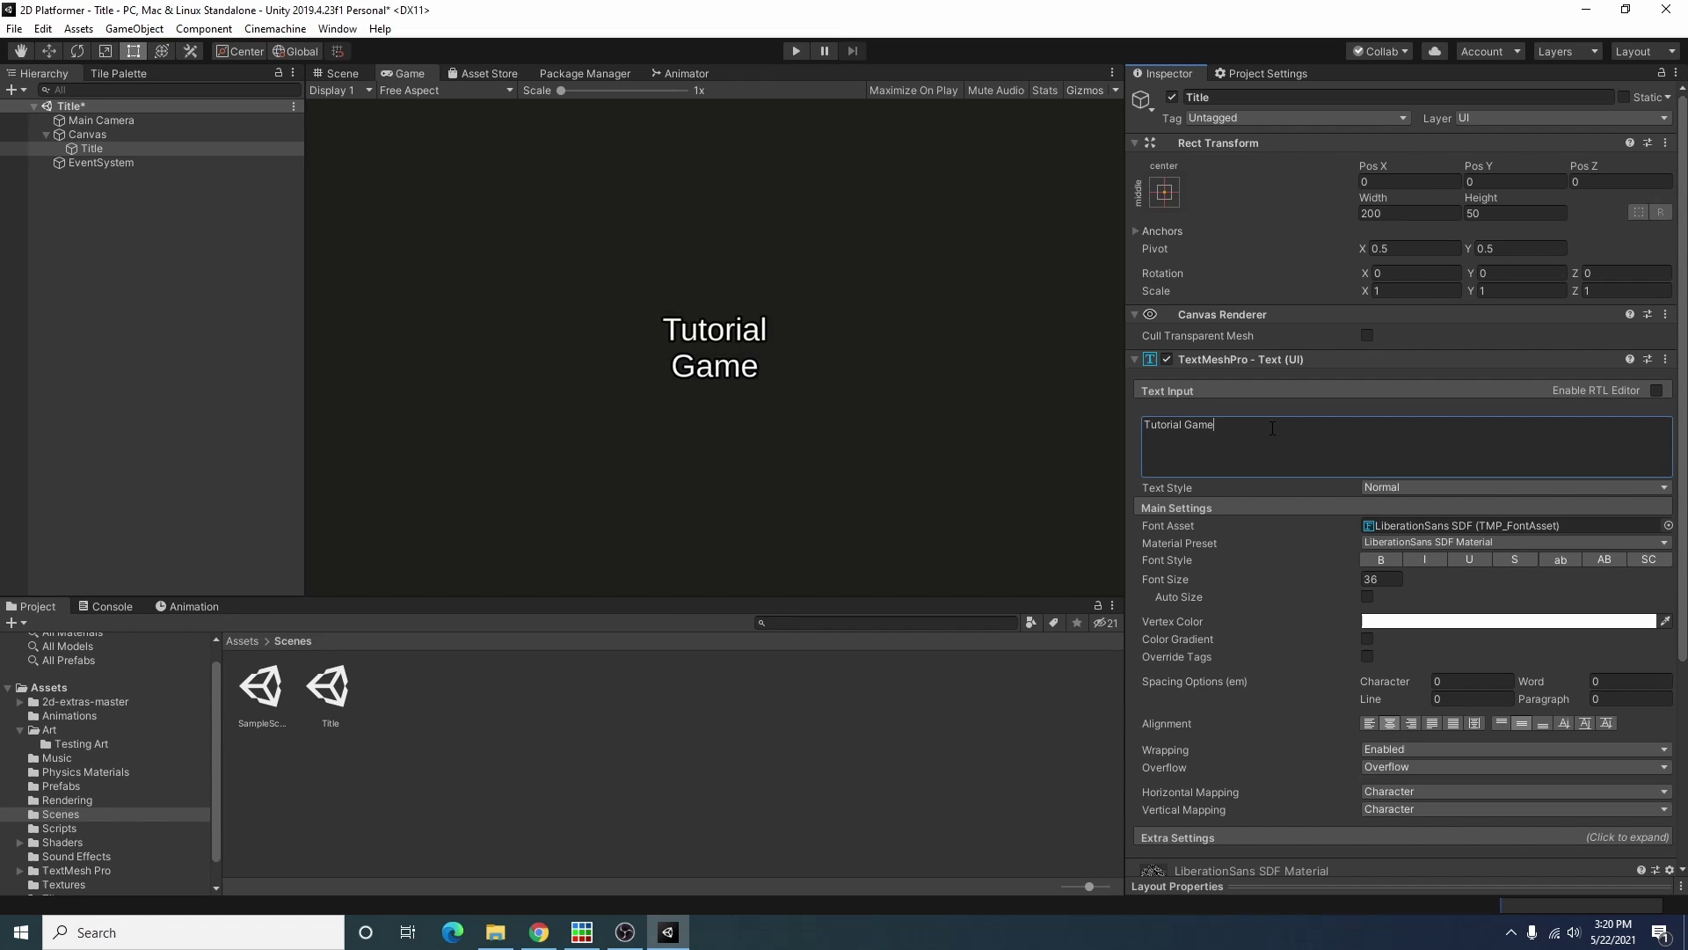
scroll(1310, 519, down, 5)
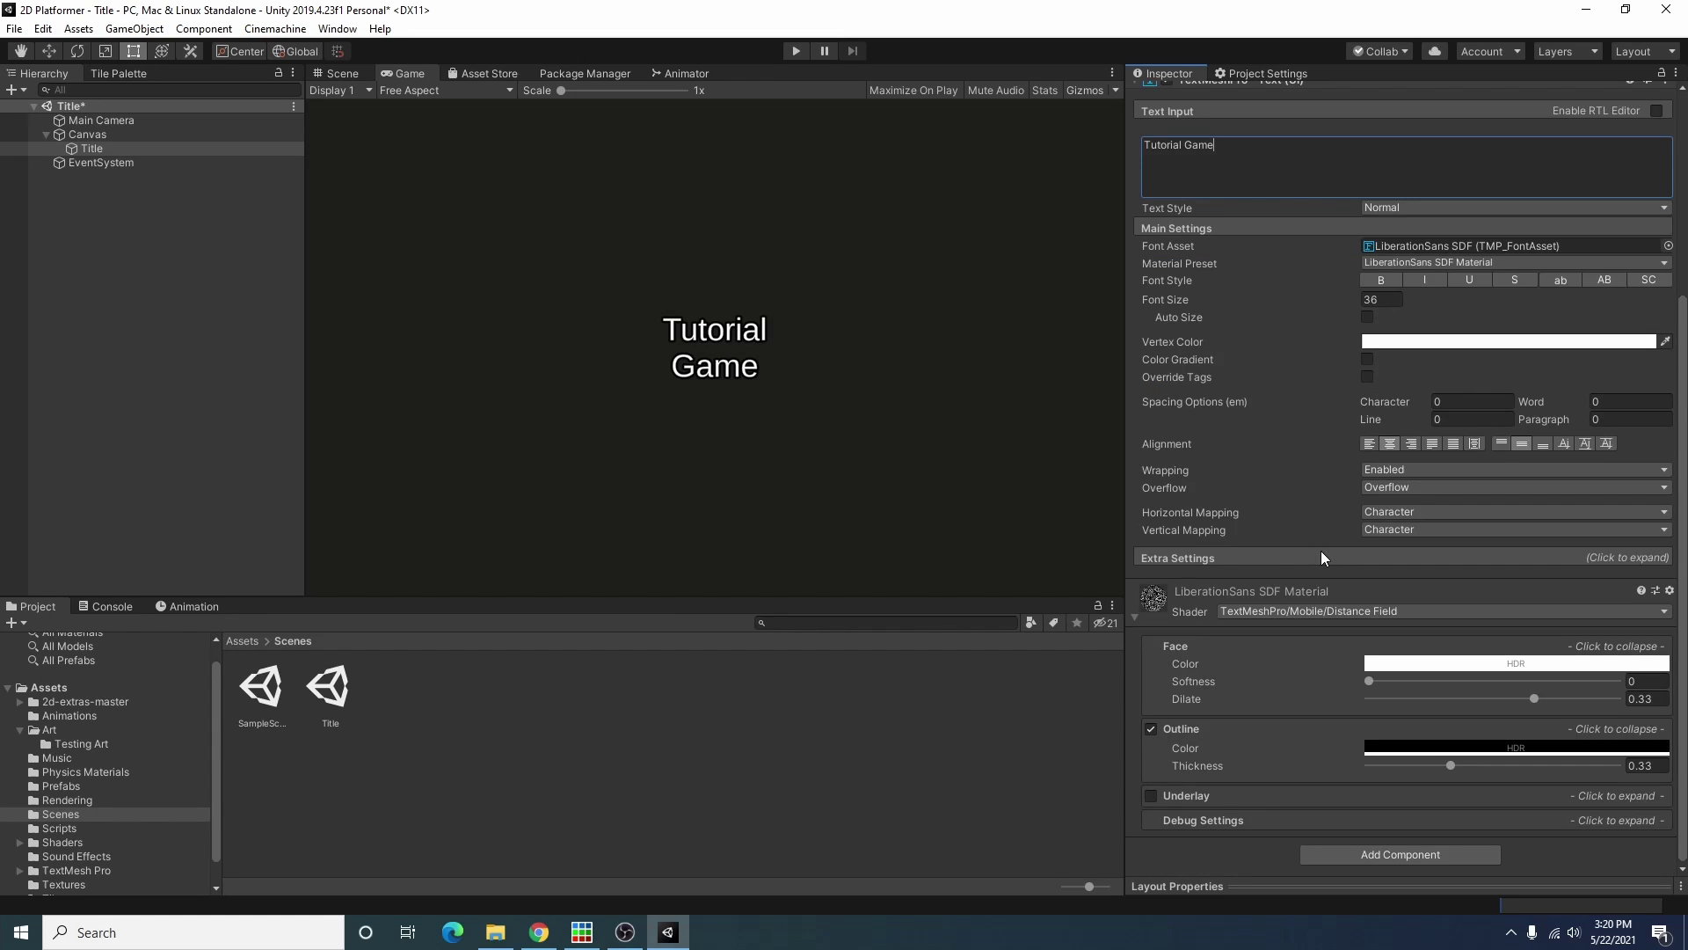
click(1428, 468)
click(1451, 486)
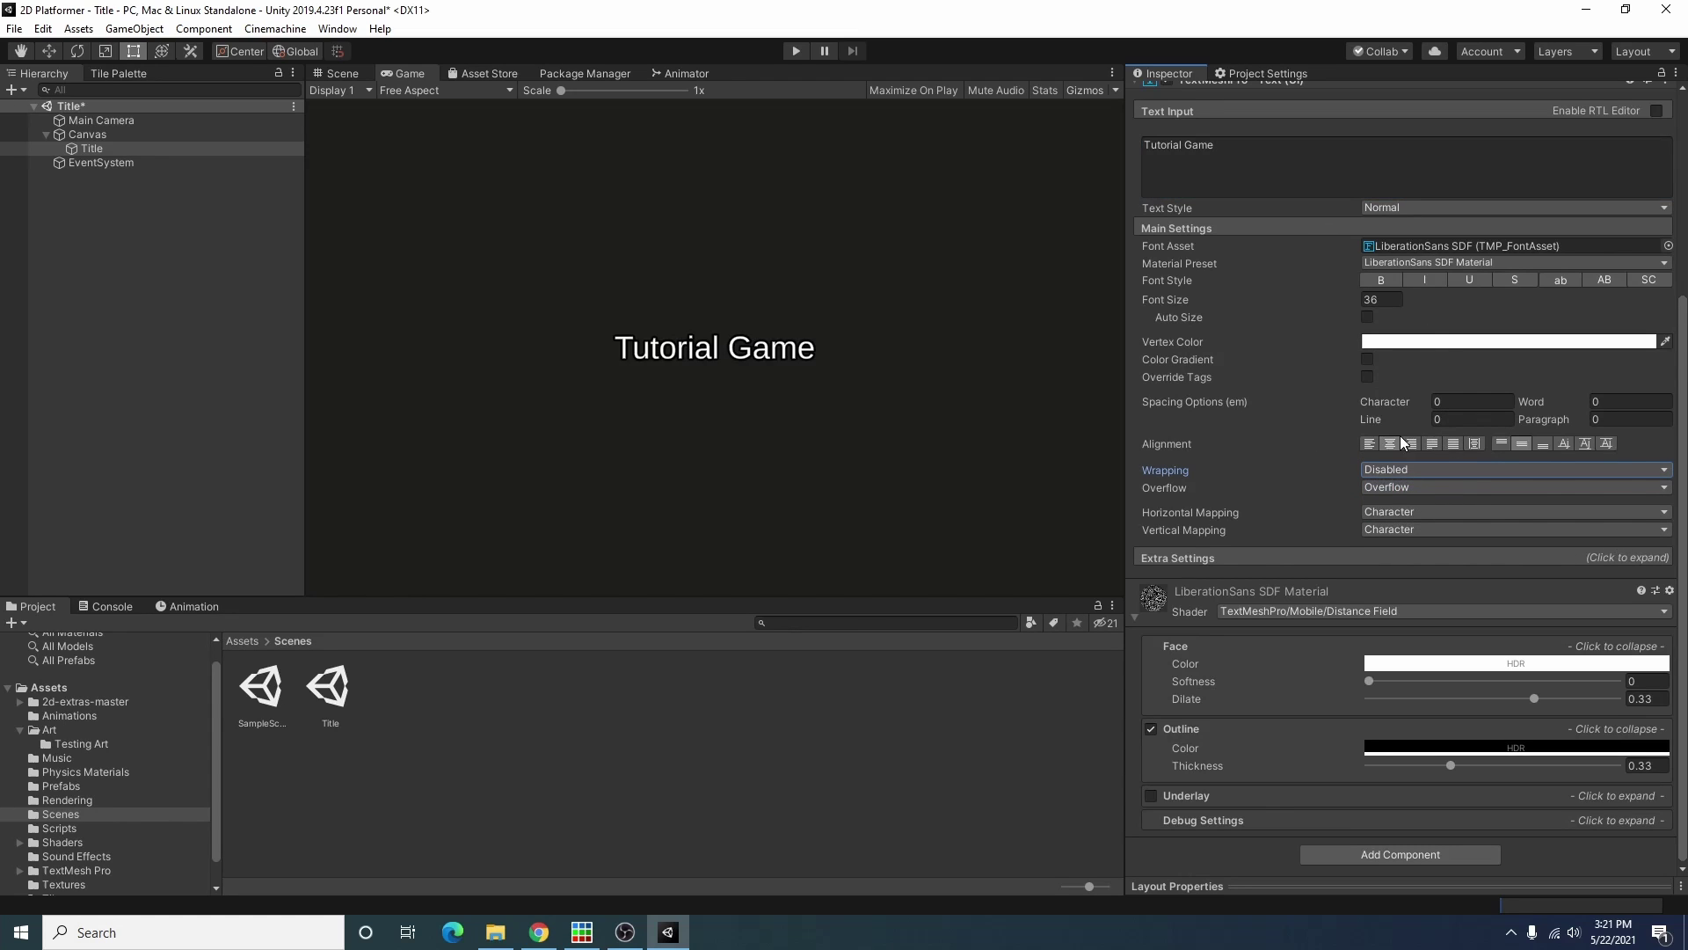
Step: Align the Title text to the vertical middle, set its font size to 72 and make it bold
click(1522, 444)
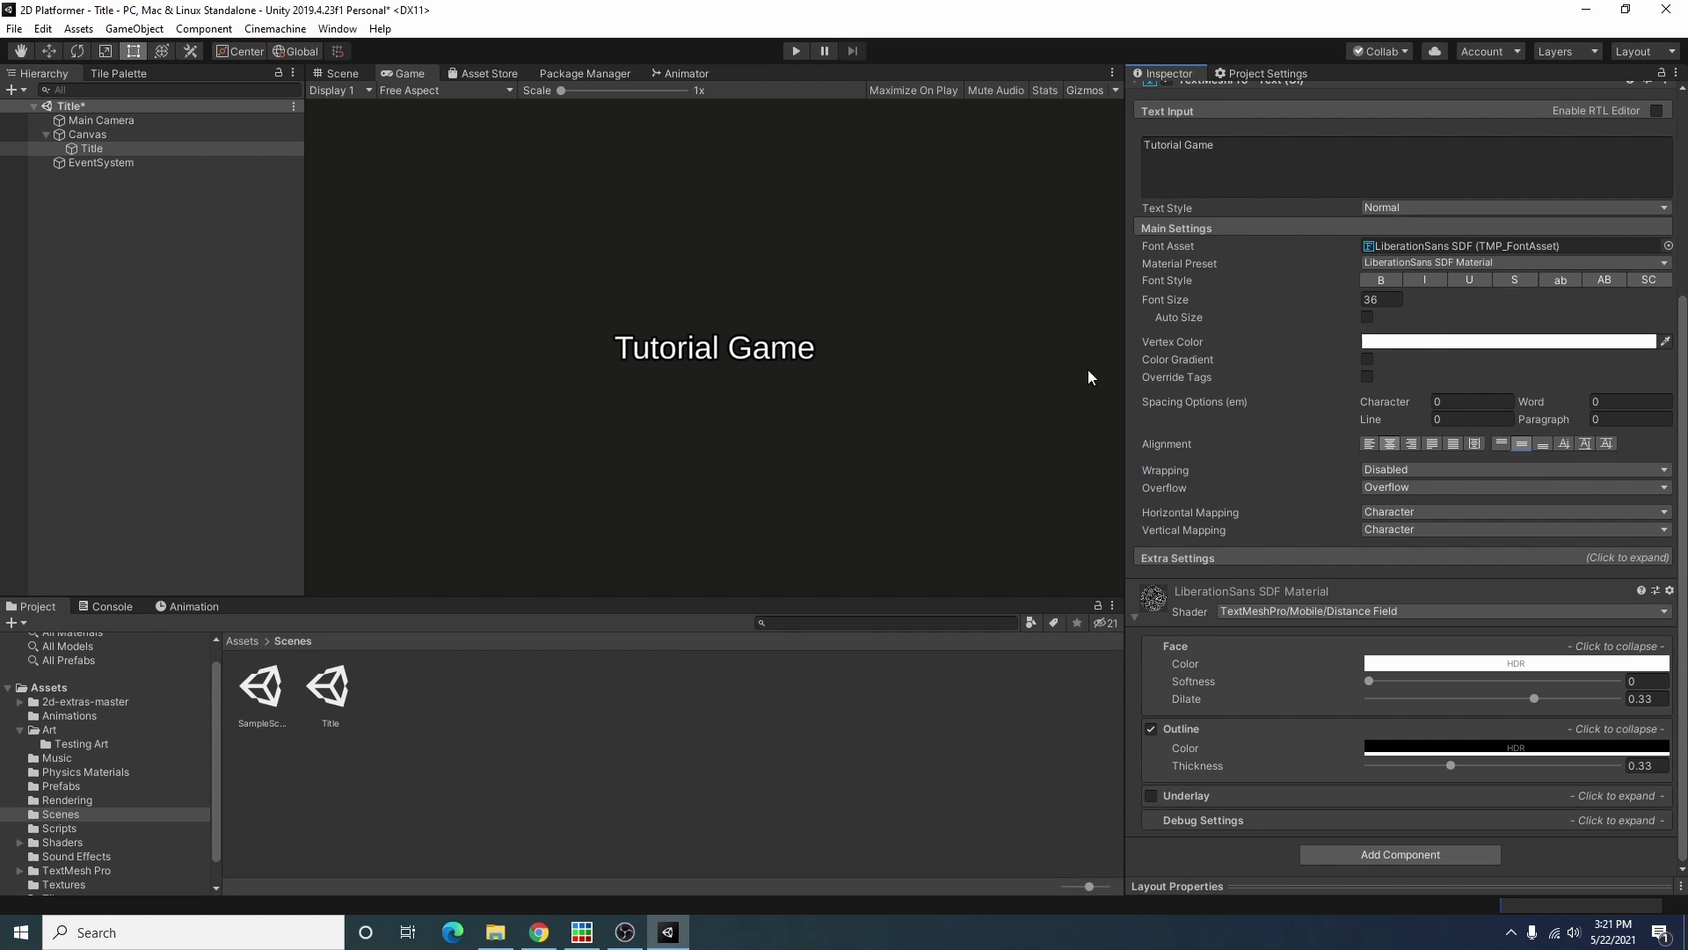
click(1388, 301)
text(72)
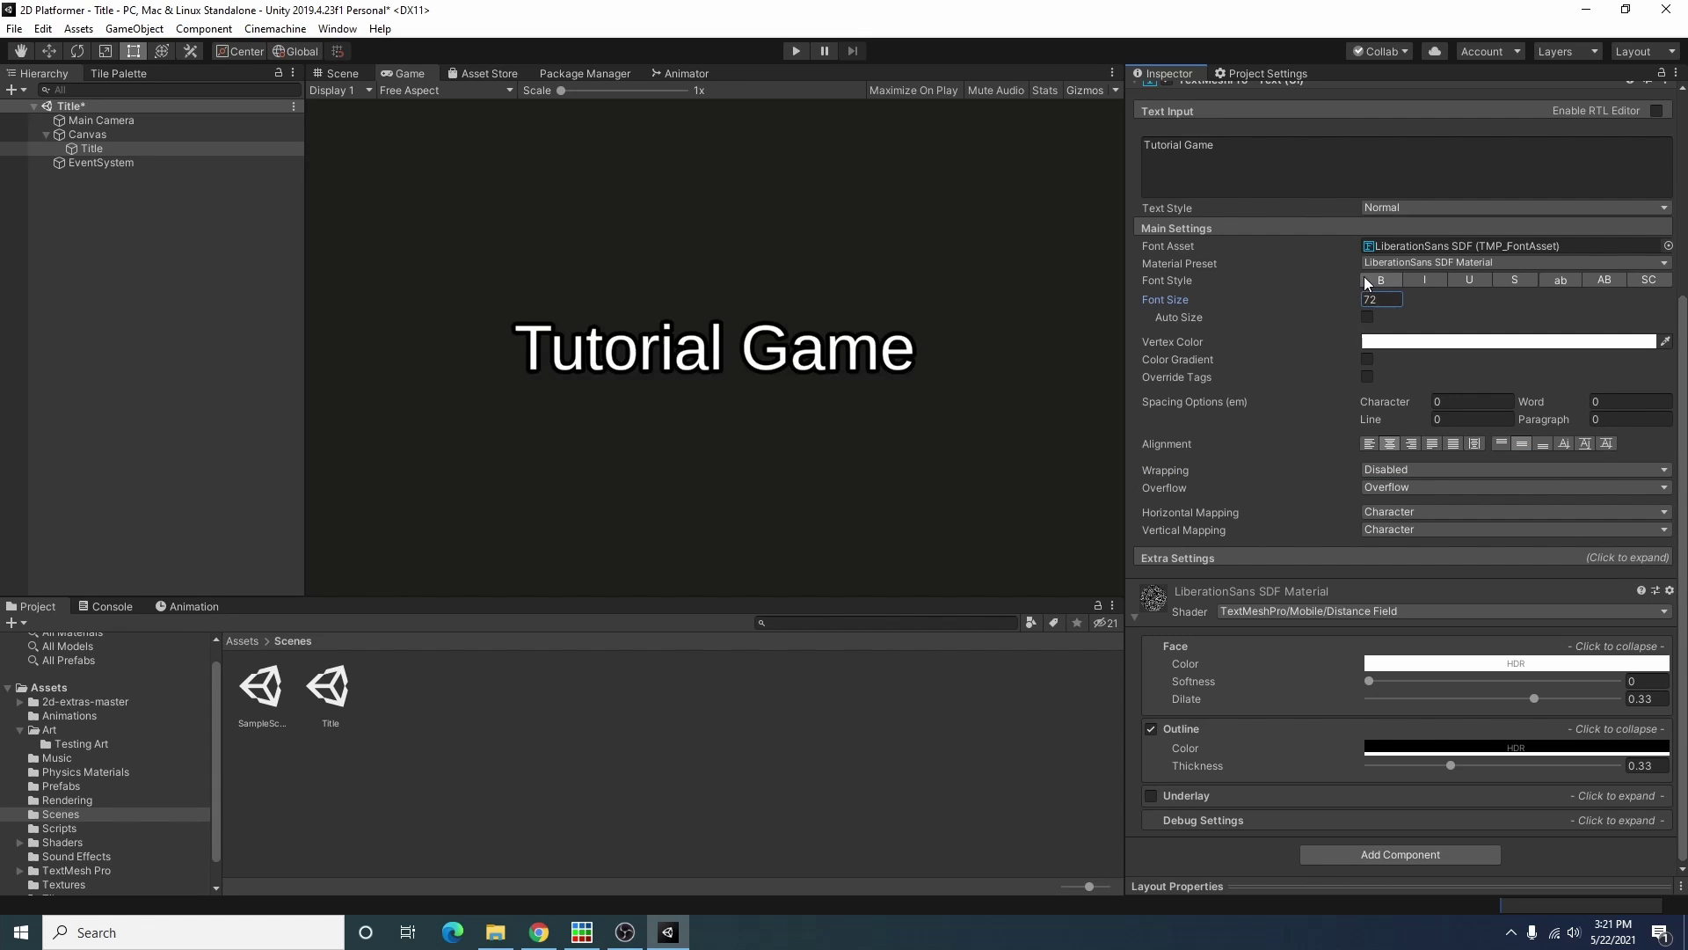
click(1368, 280)
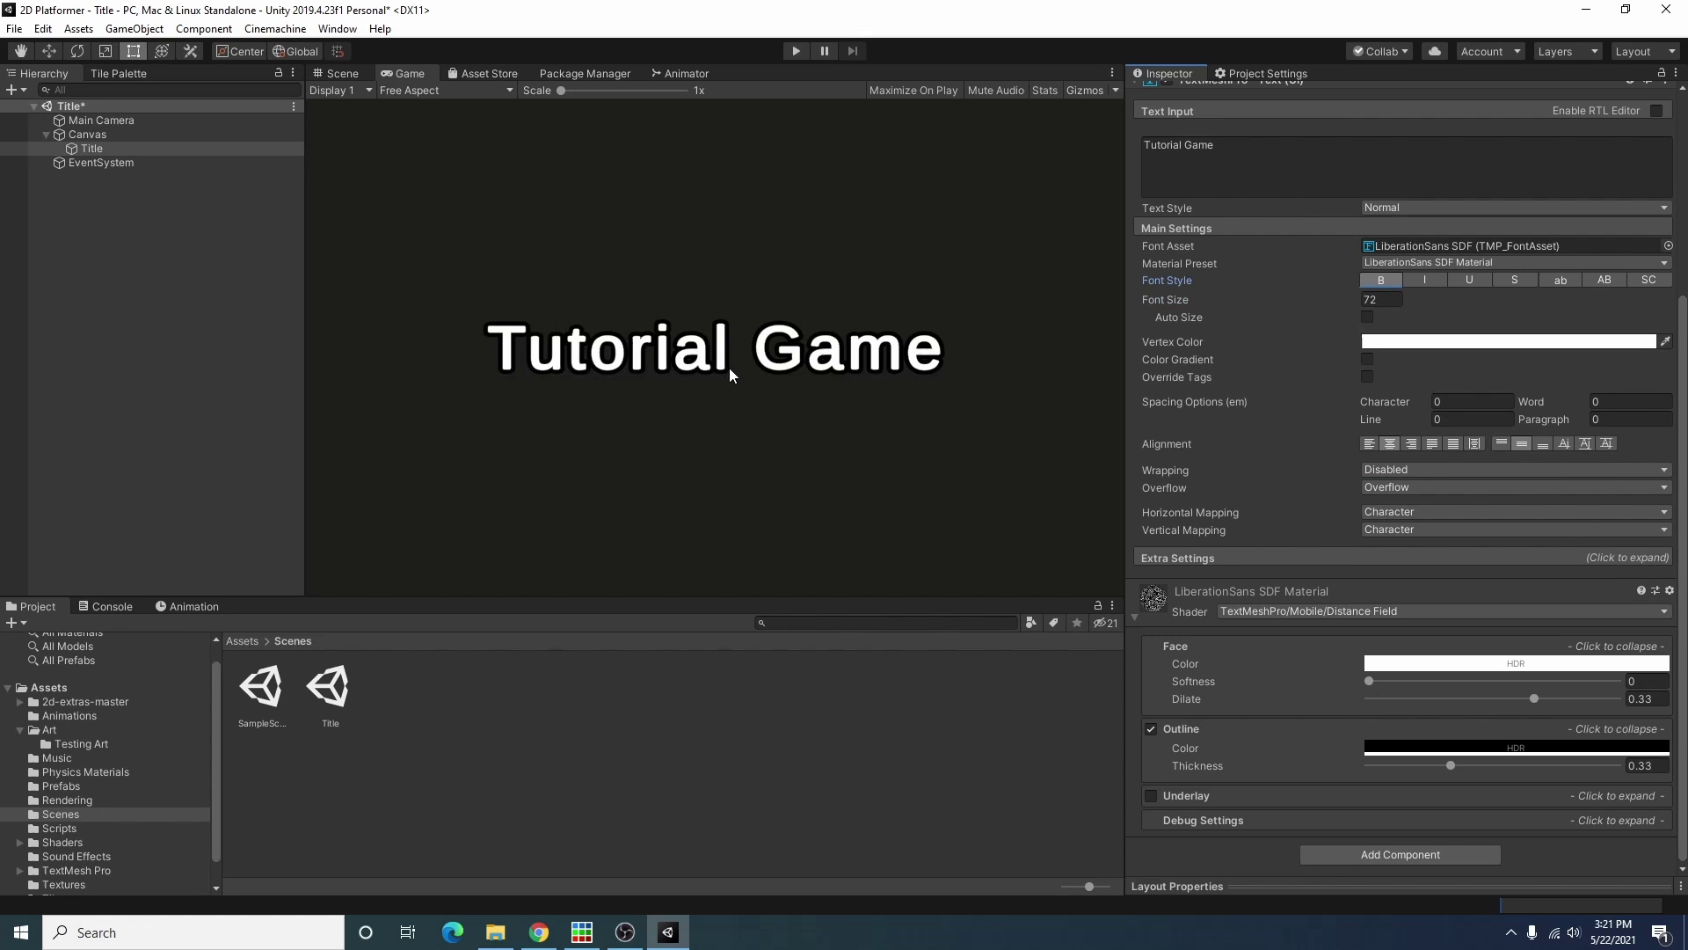
Step: Set the Title object's Y position to 100 and deselect it
scroll(1333, 357, up, 4)
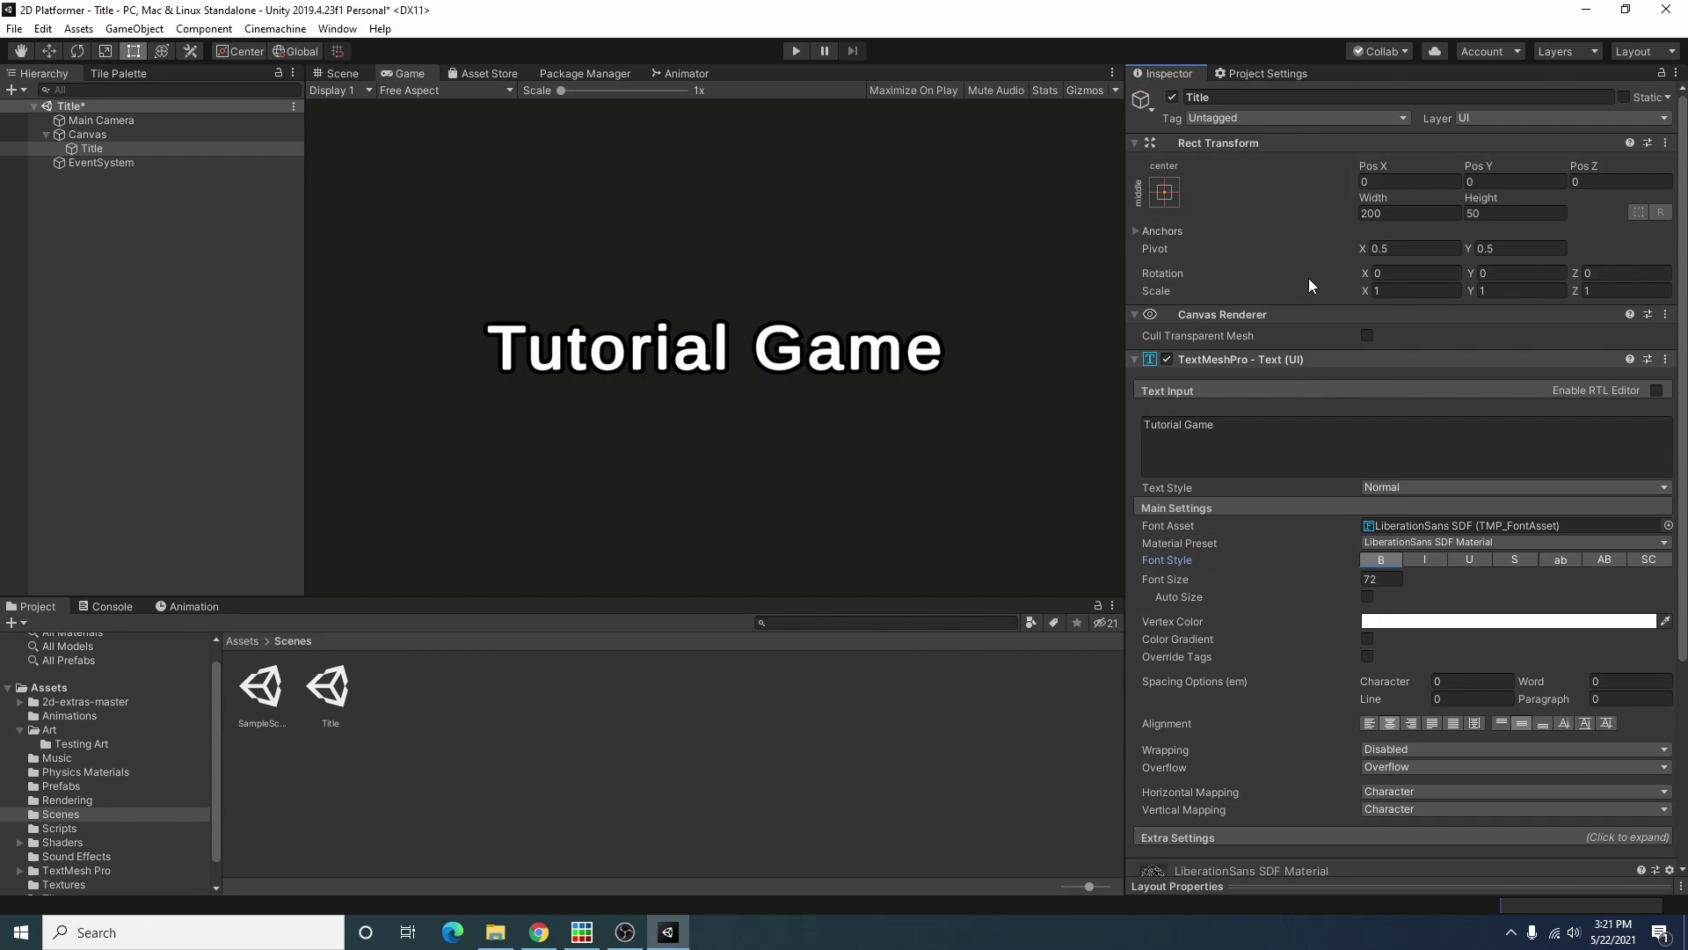
click(1494, 182)
text(50)
key(BackSpace)
key(BackSpace)
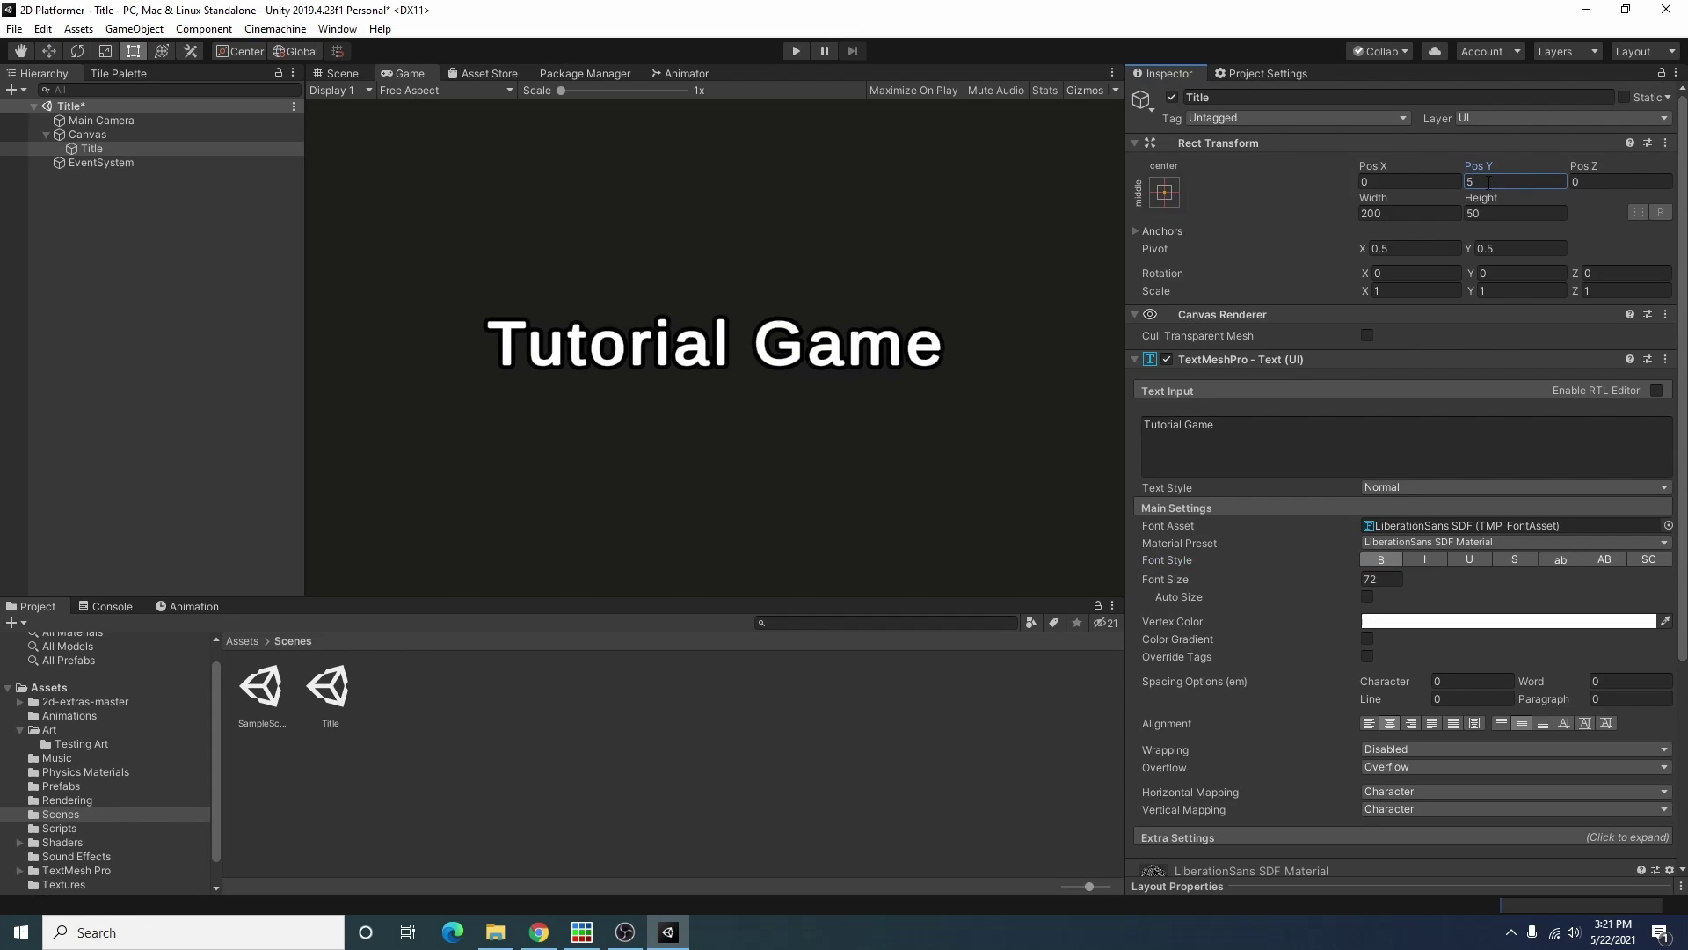
text(100)
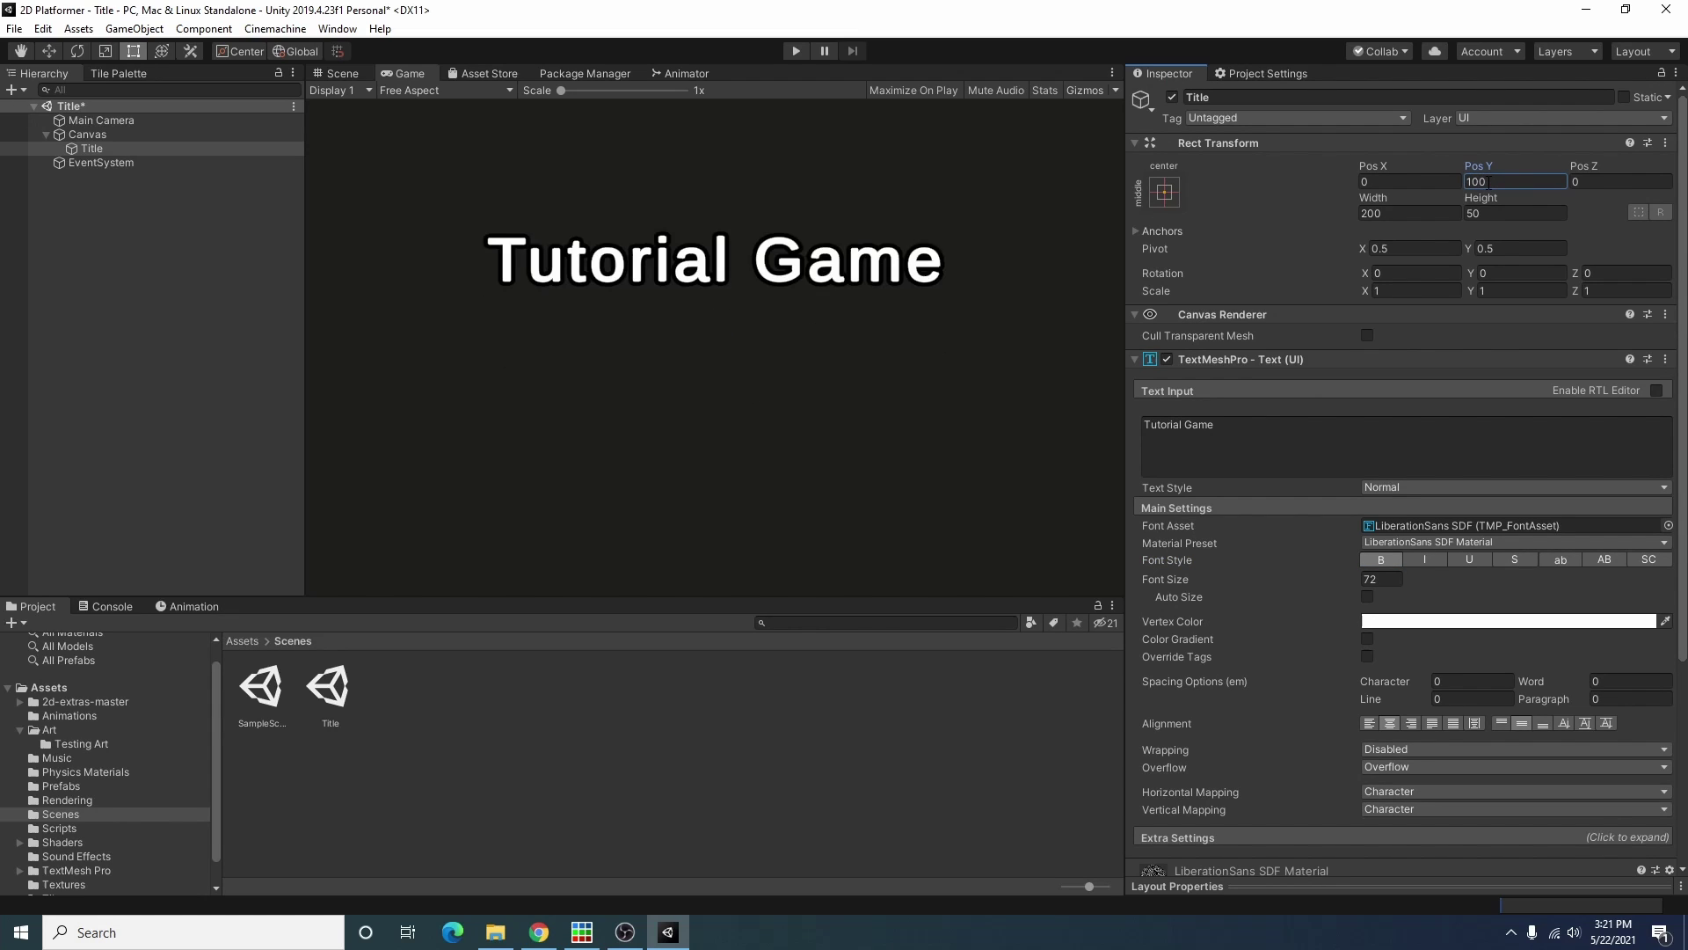
click(161, 302)
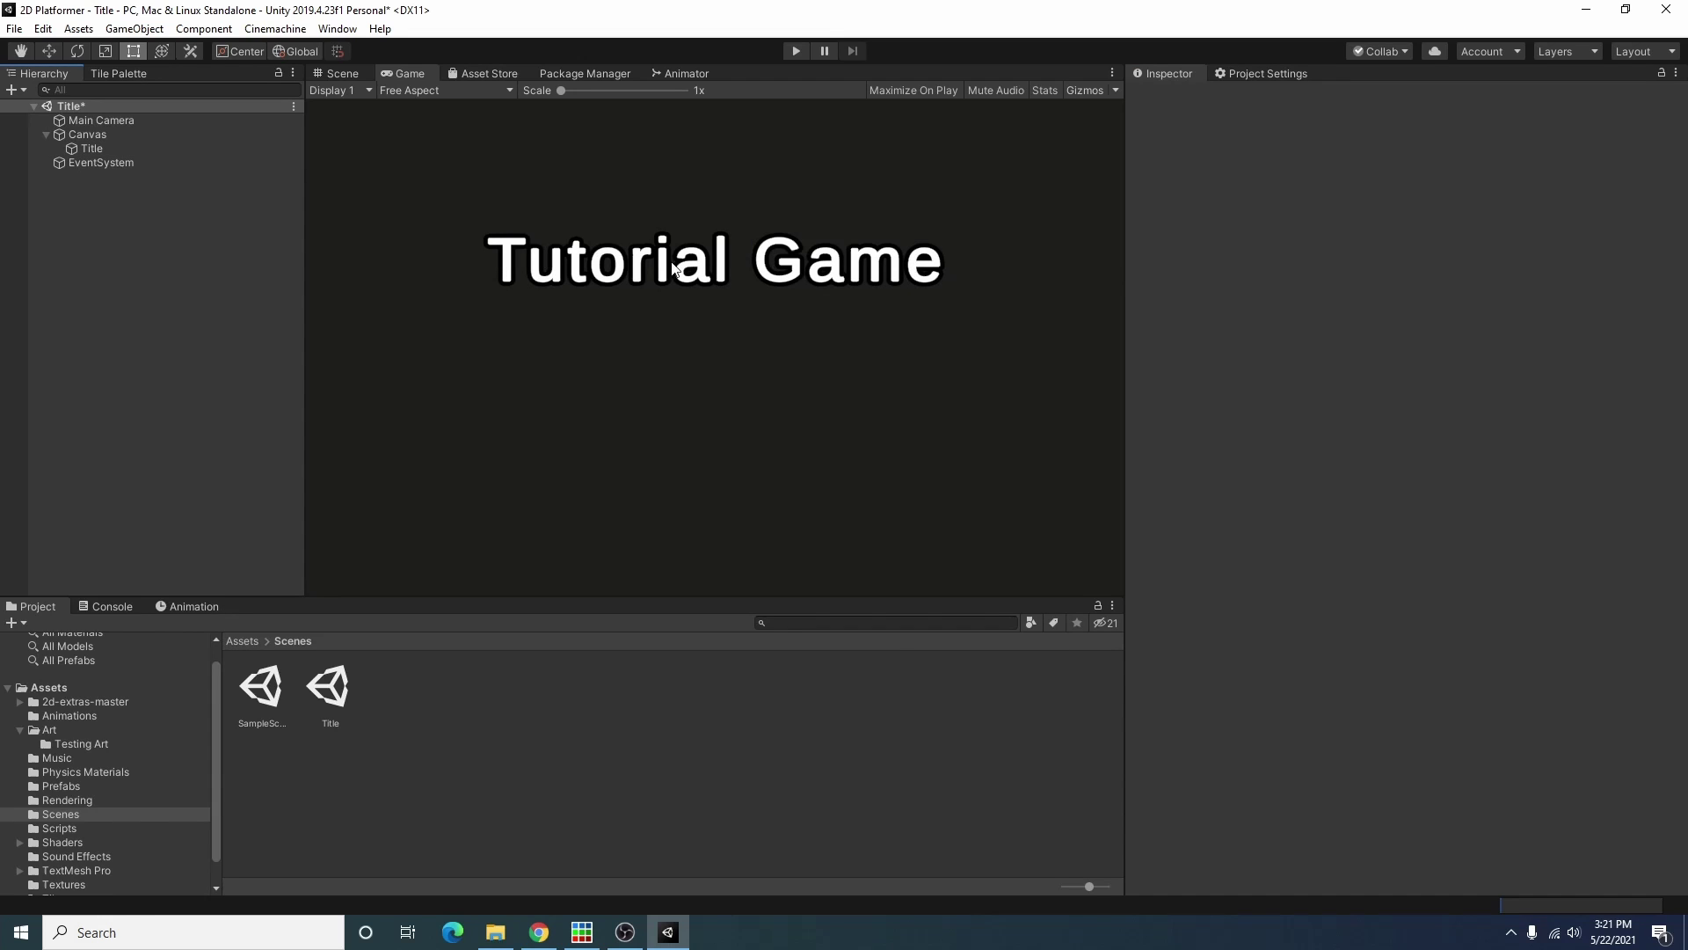
Step: Add a TextMeshPro UI button as a child of the Canvas
click(107, 134)
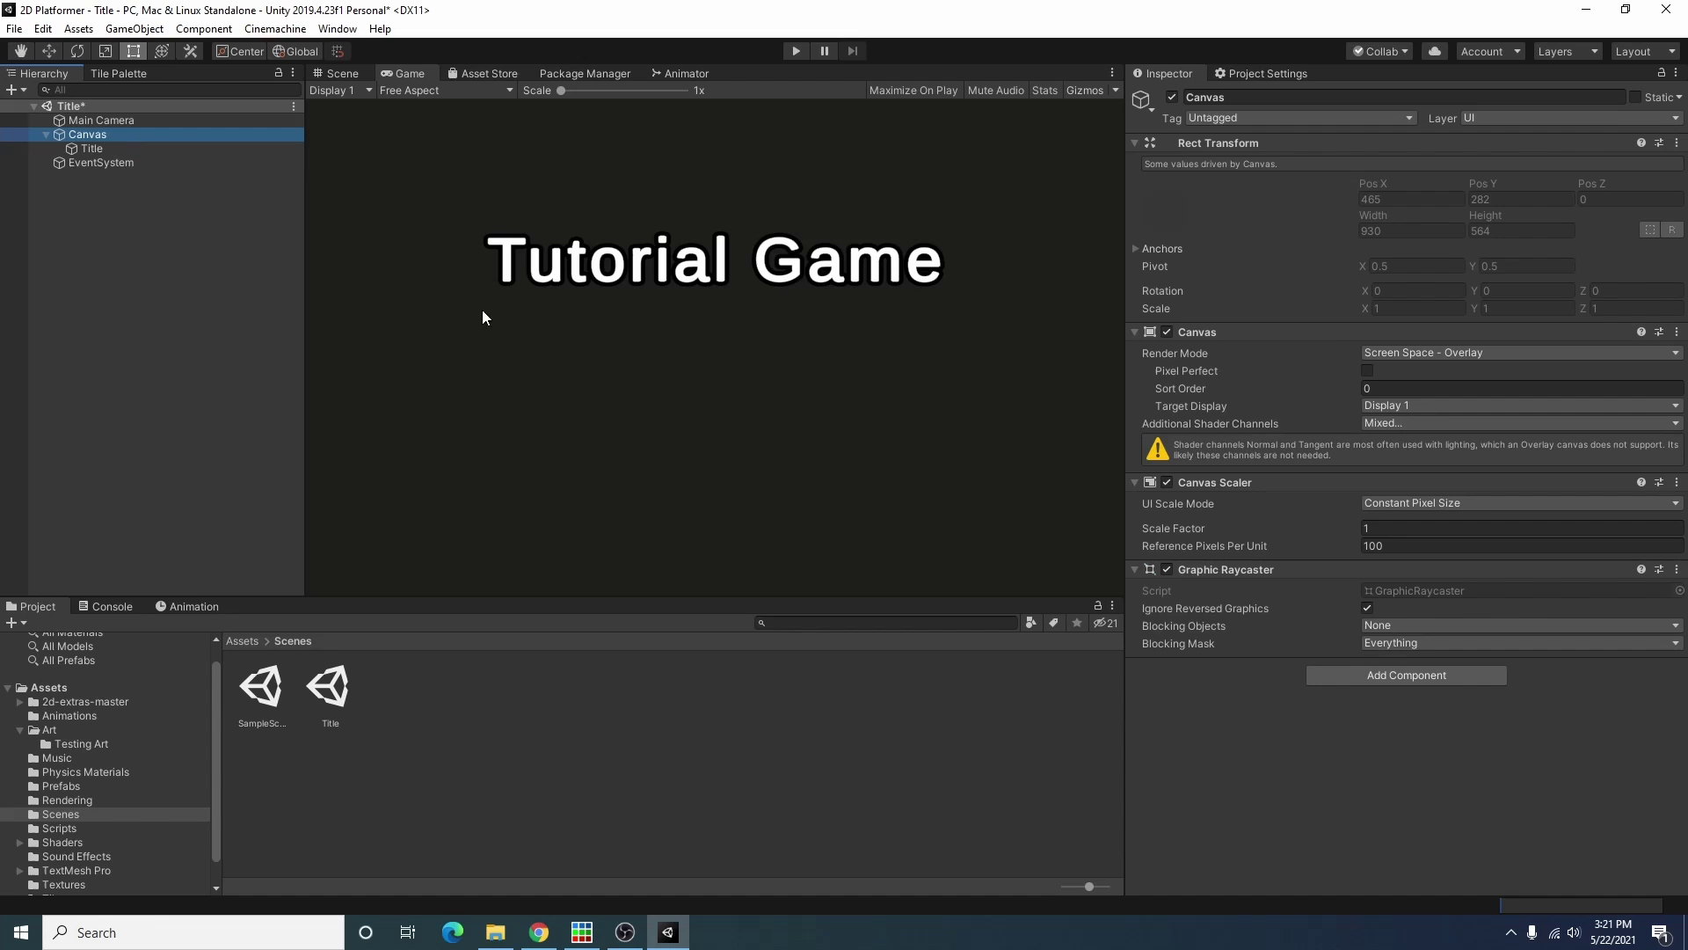
right_click(93, 137)
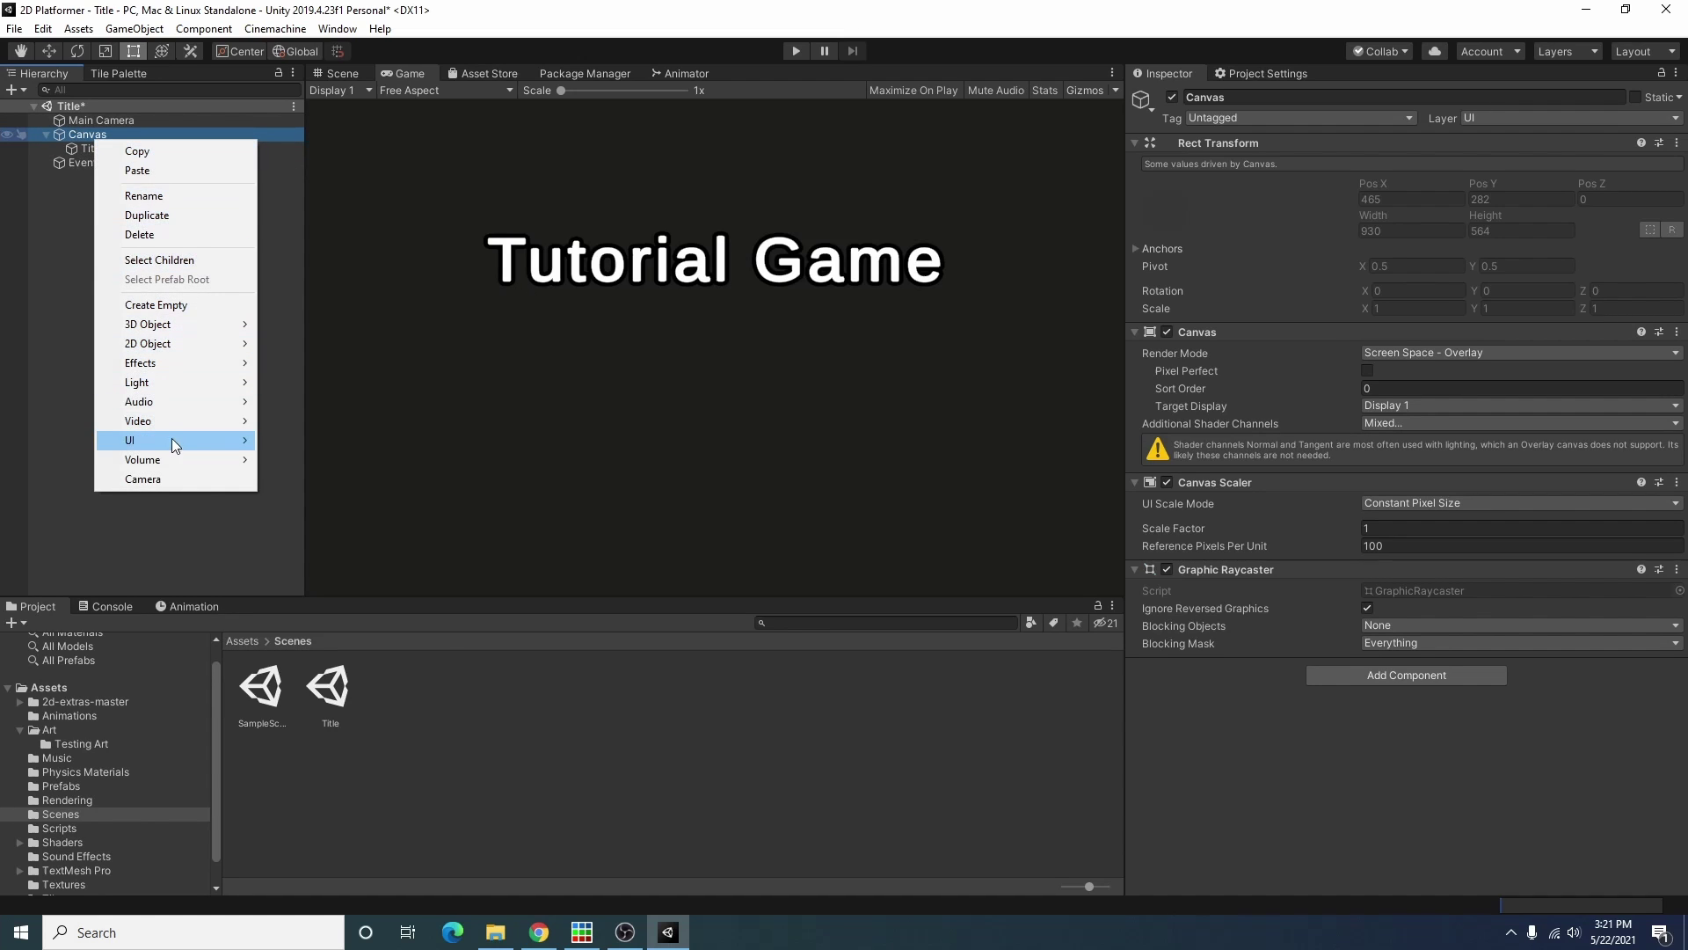
mouse_move(173, 440)
click(437, 537)
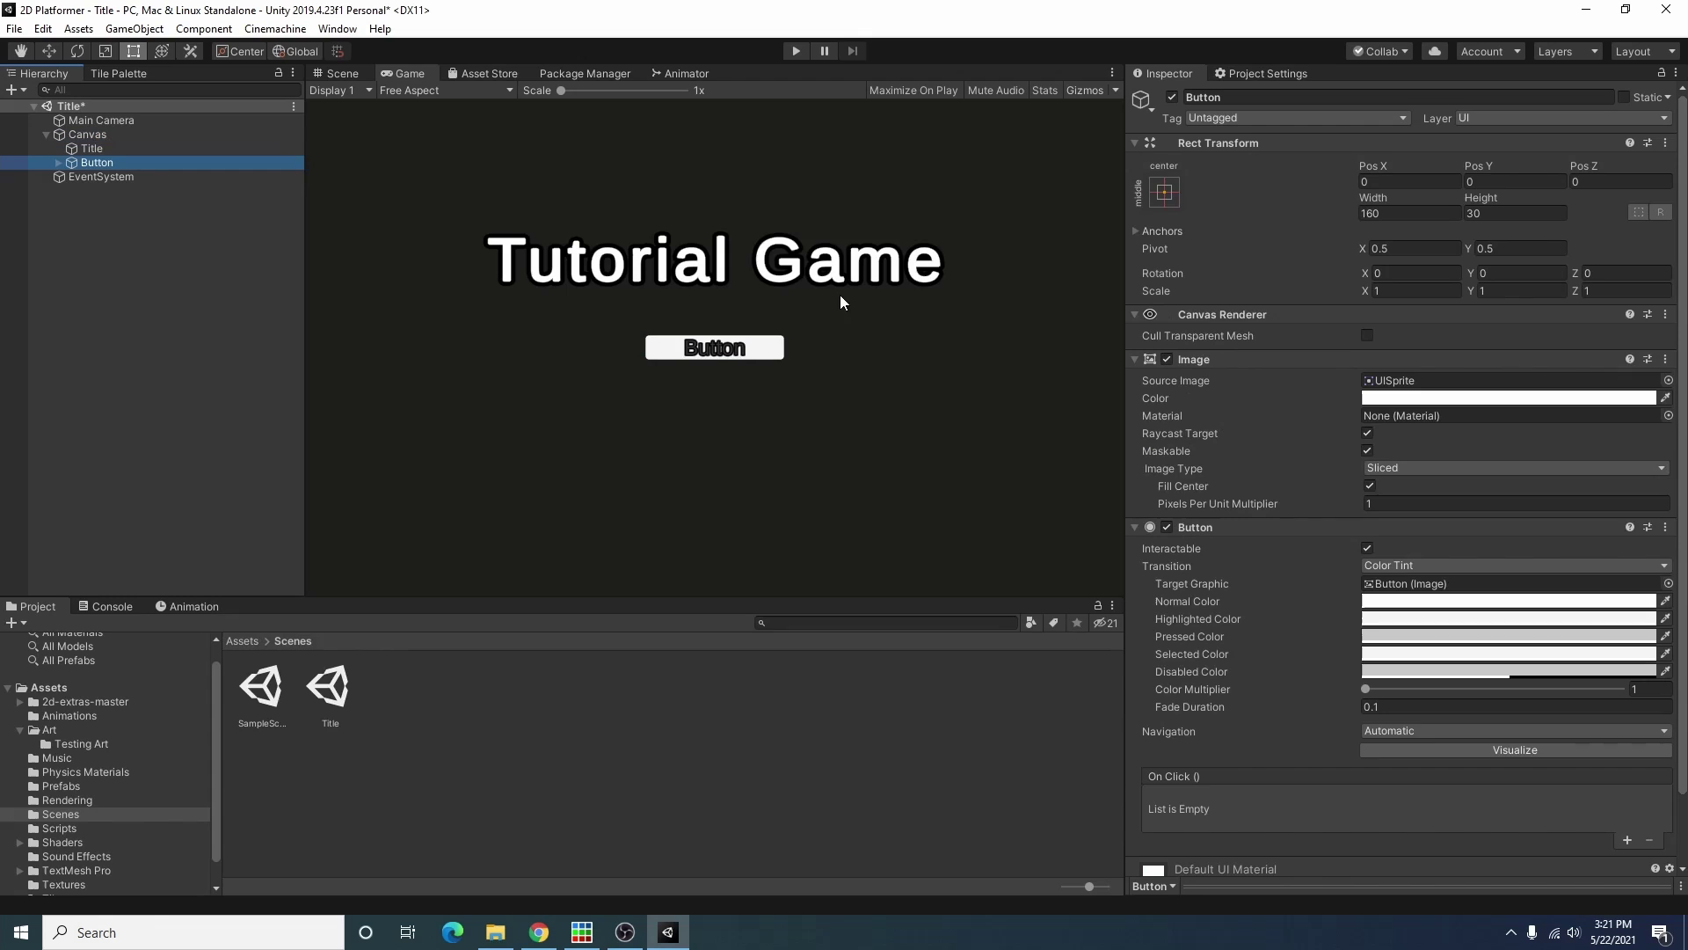
Step: Delete the Text (TMP) child object from the new button
click(58, 163)
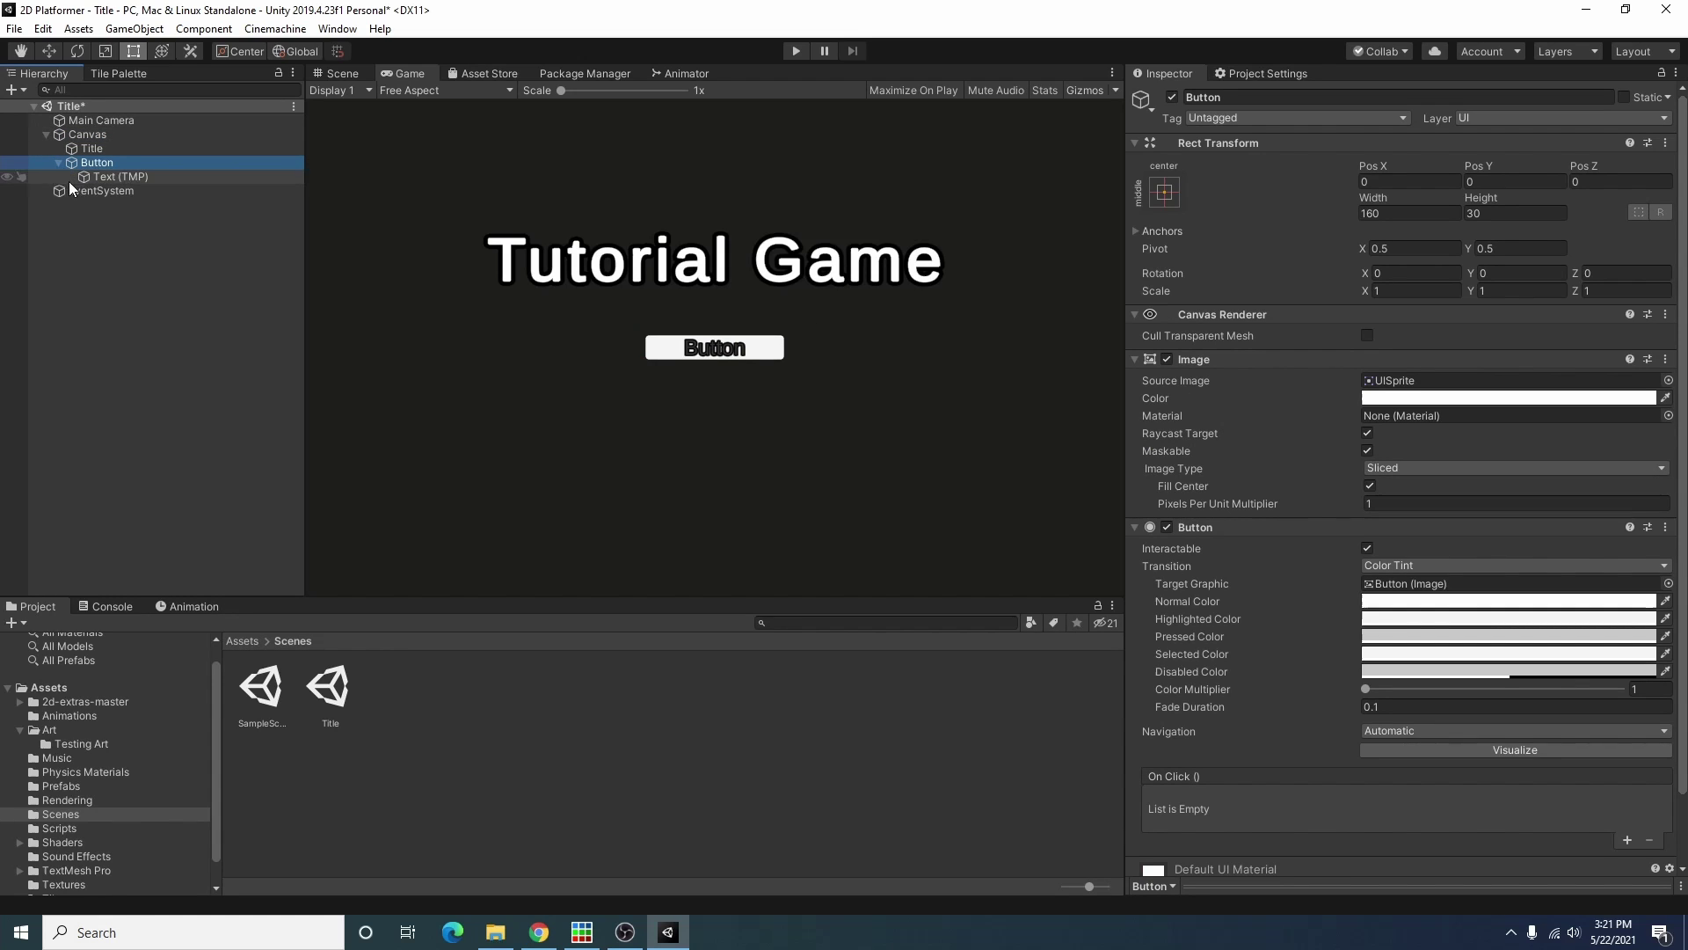
click(123, 175)
key(Delete)
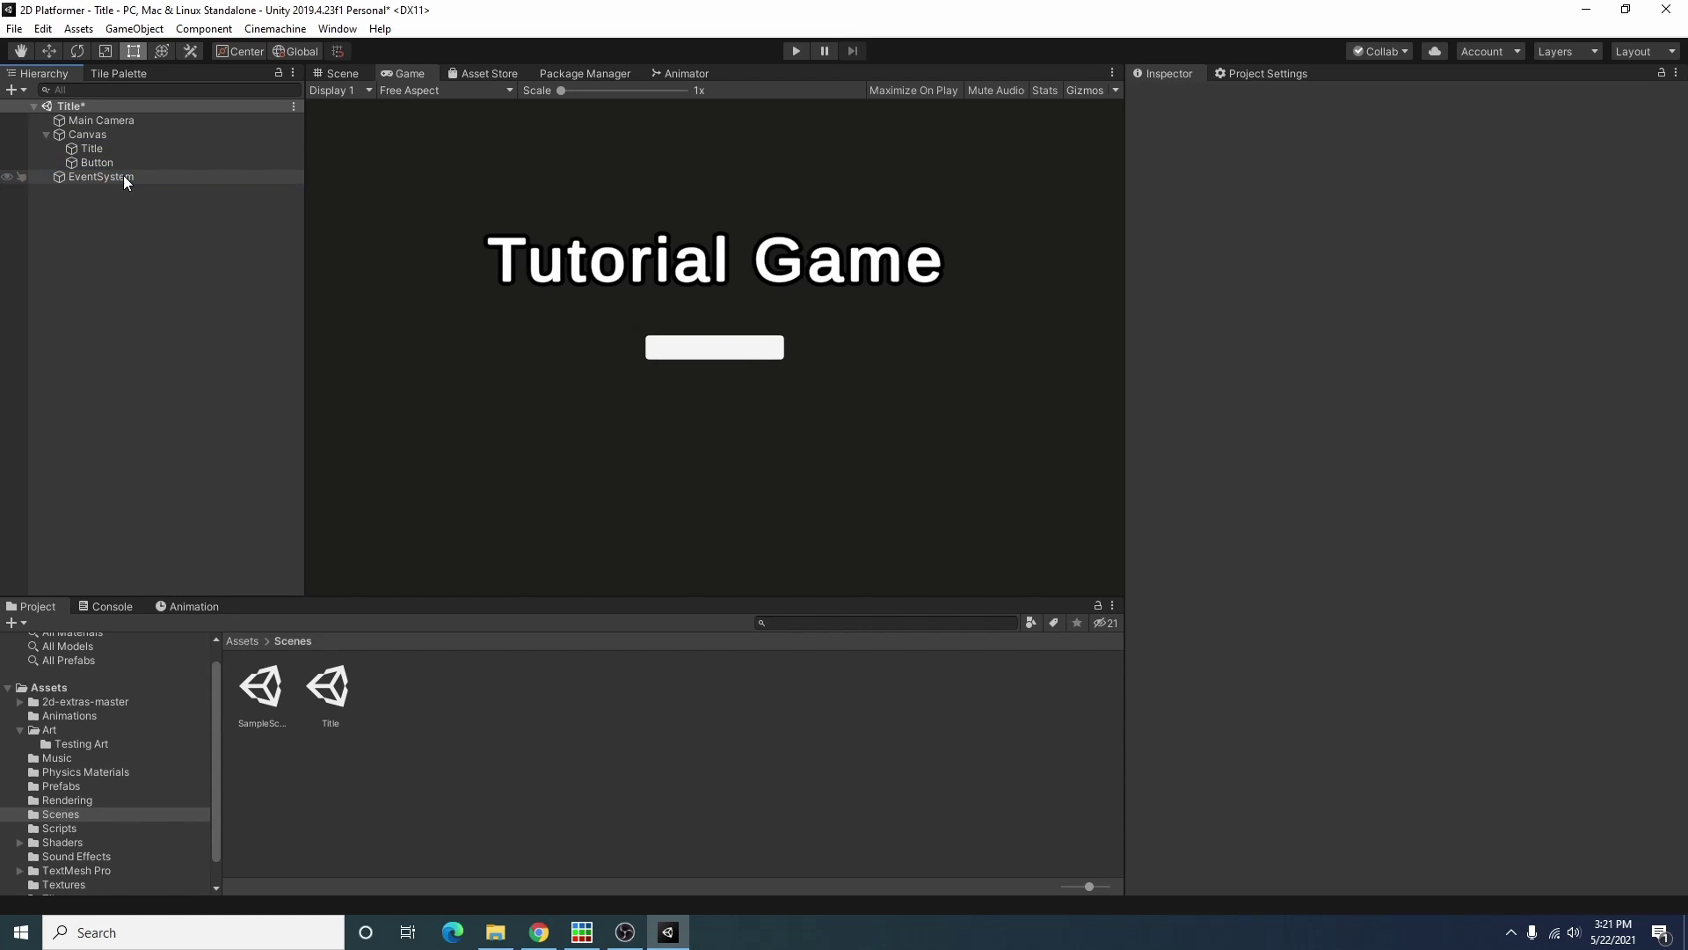
Step: Rename the button object under the Canvas to Start Game
click(103, 162)
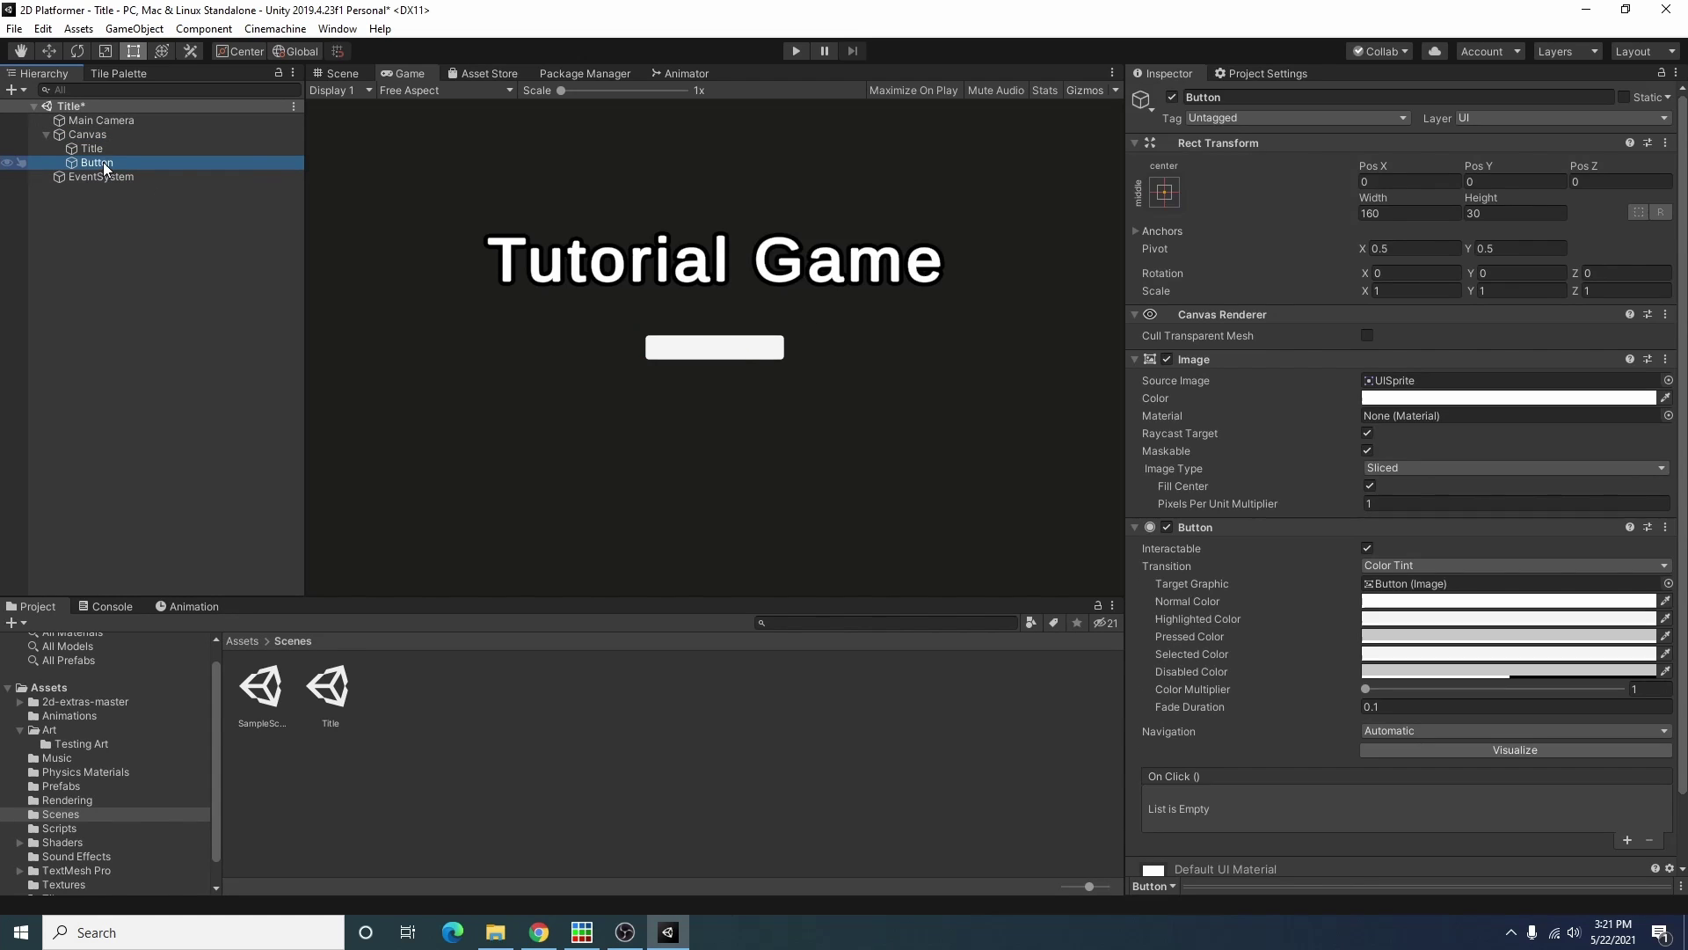
click(1311, 96)
text(Start)
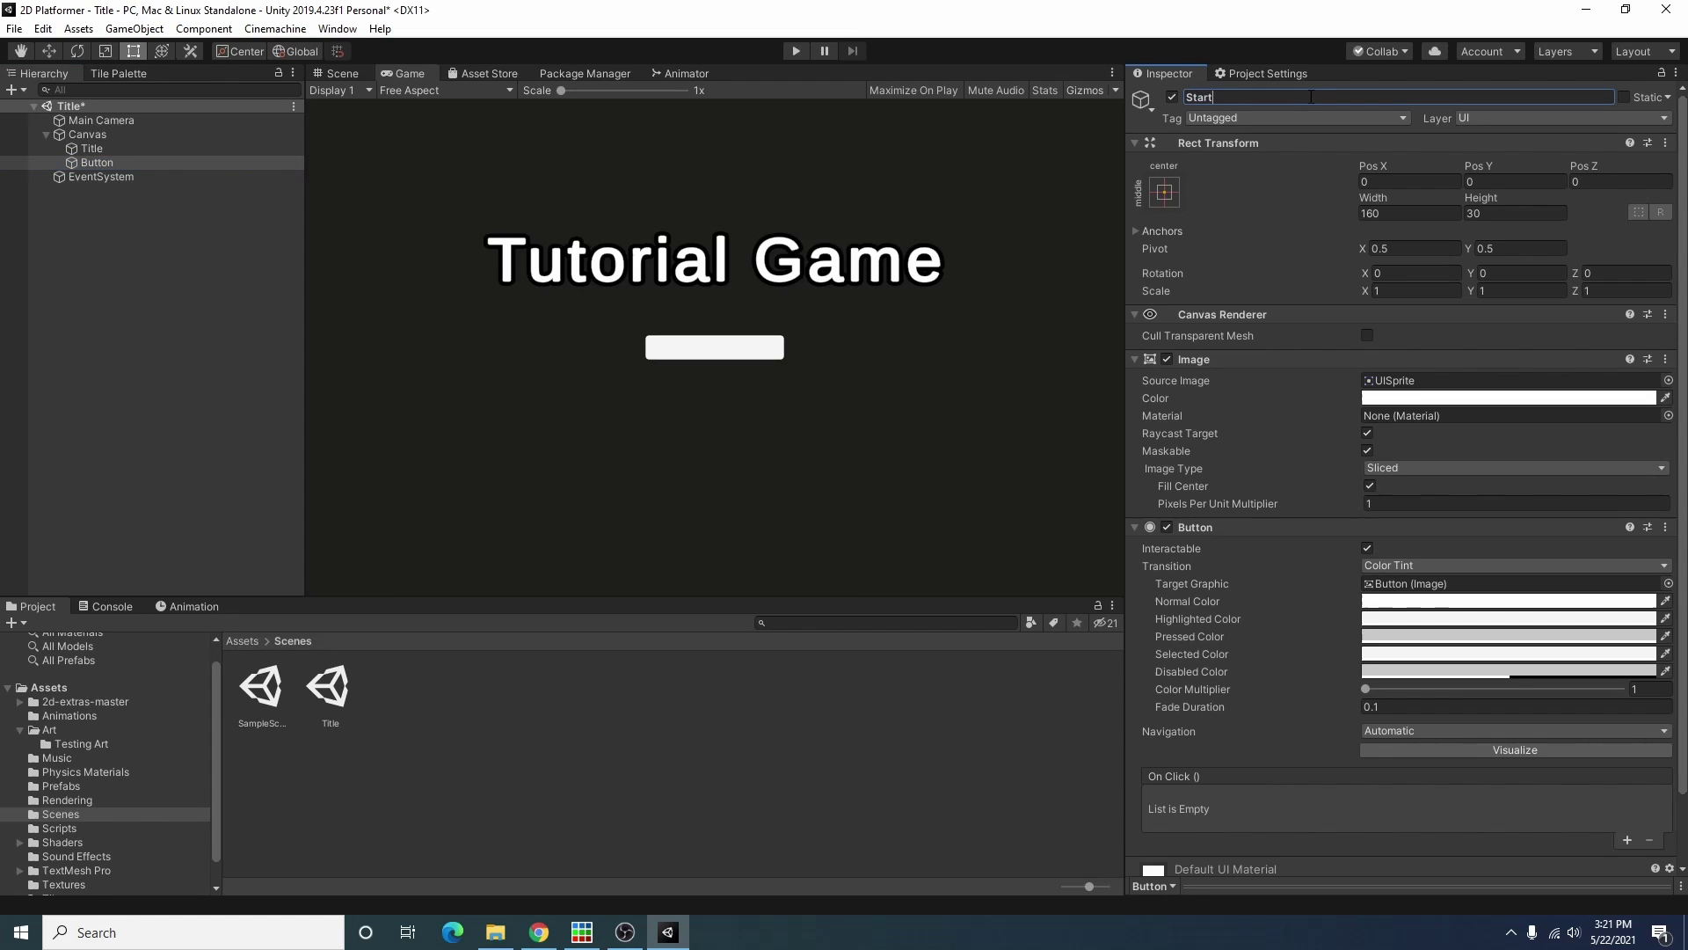
text( Game)
key(Return)
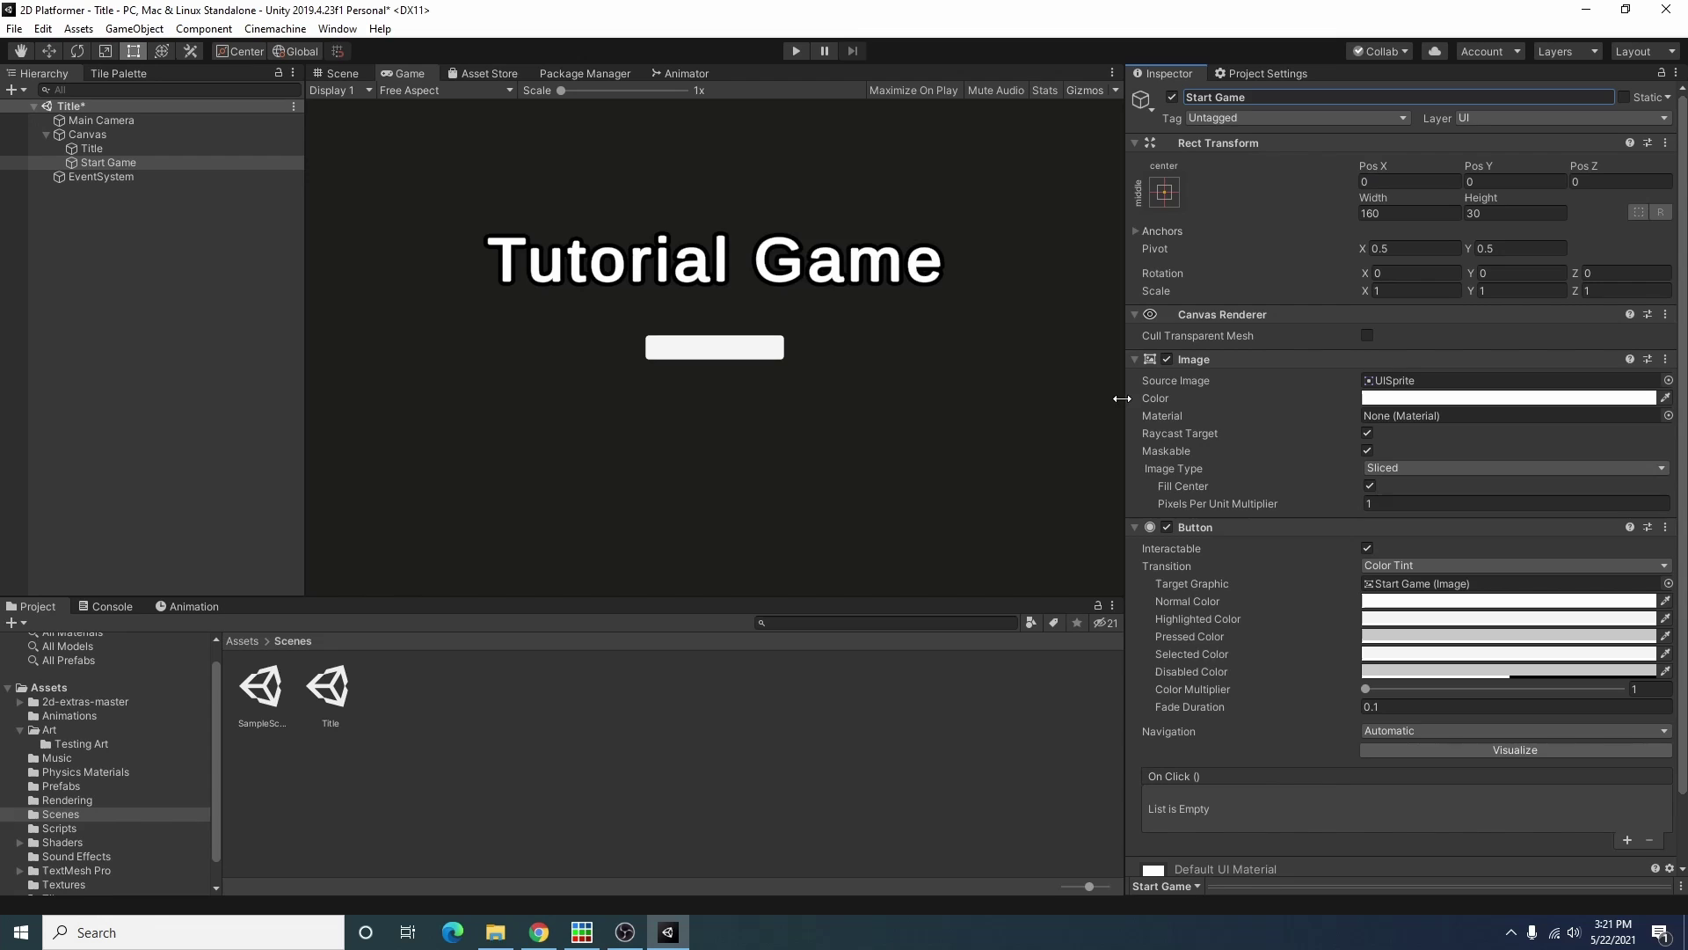
Step: Assign the UI Buttons_0 sprite as the Start Game button's source image and set the image to its native size
click(50, 729)
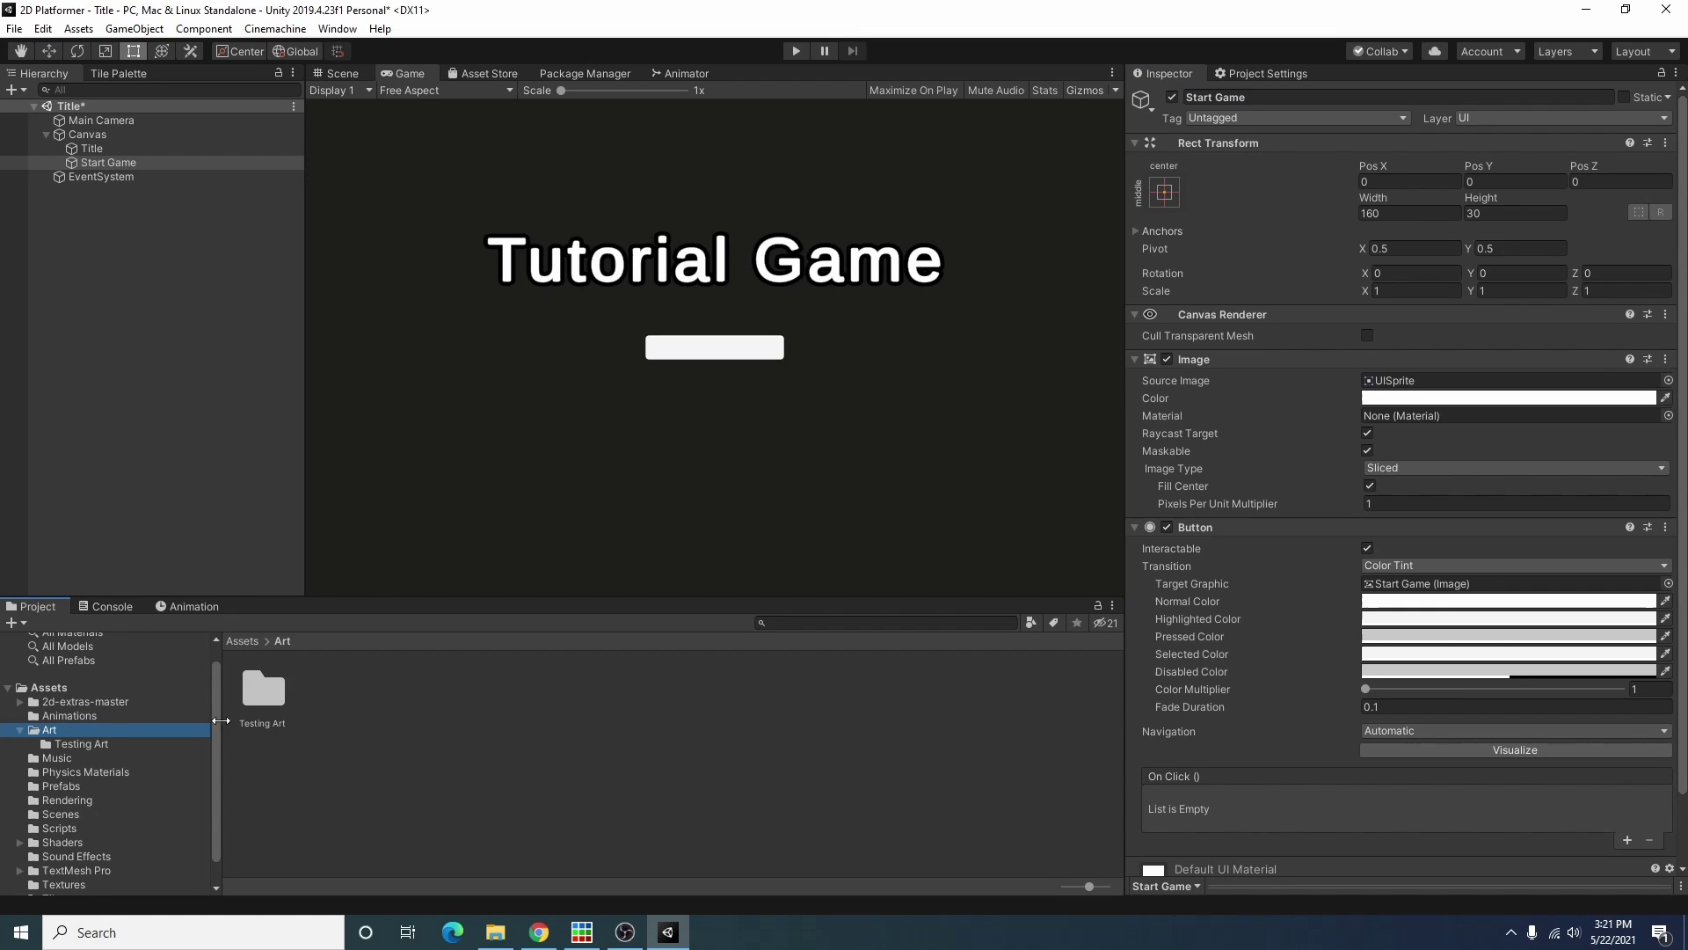
double_click(266, 695)
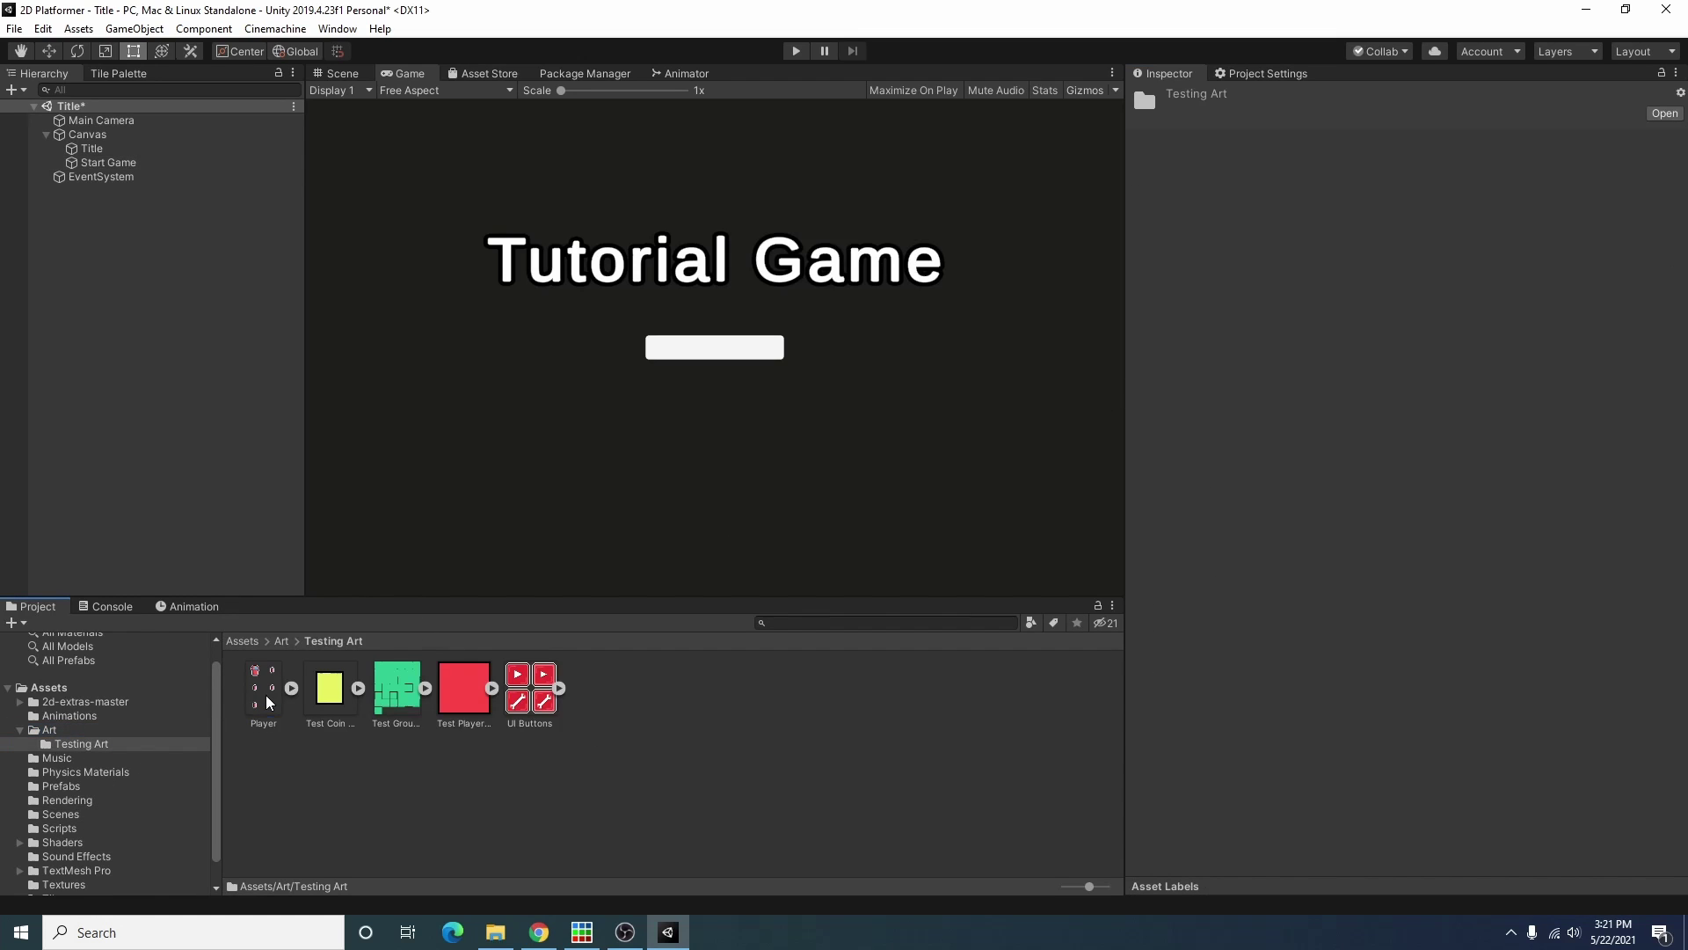
click(530, 691)
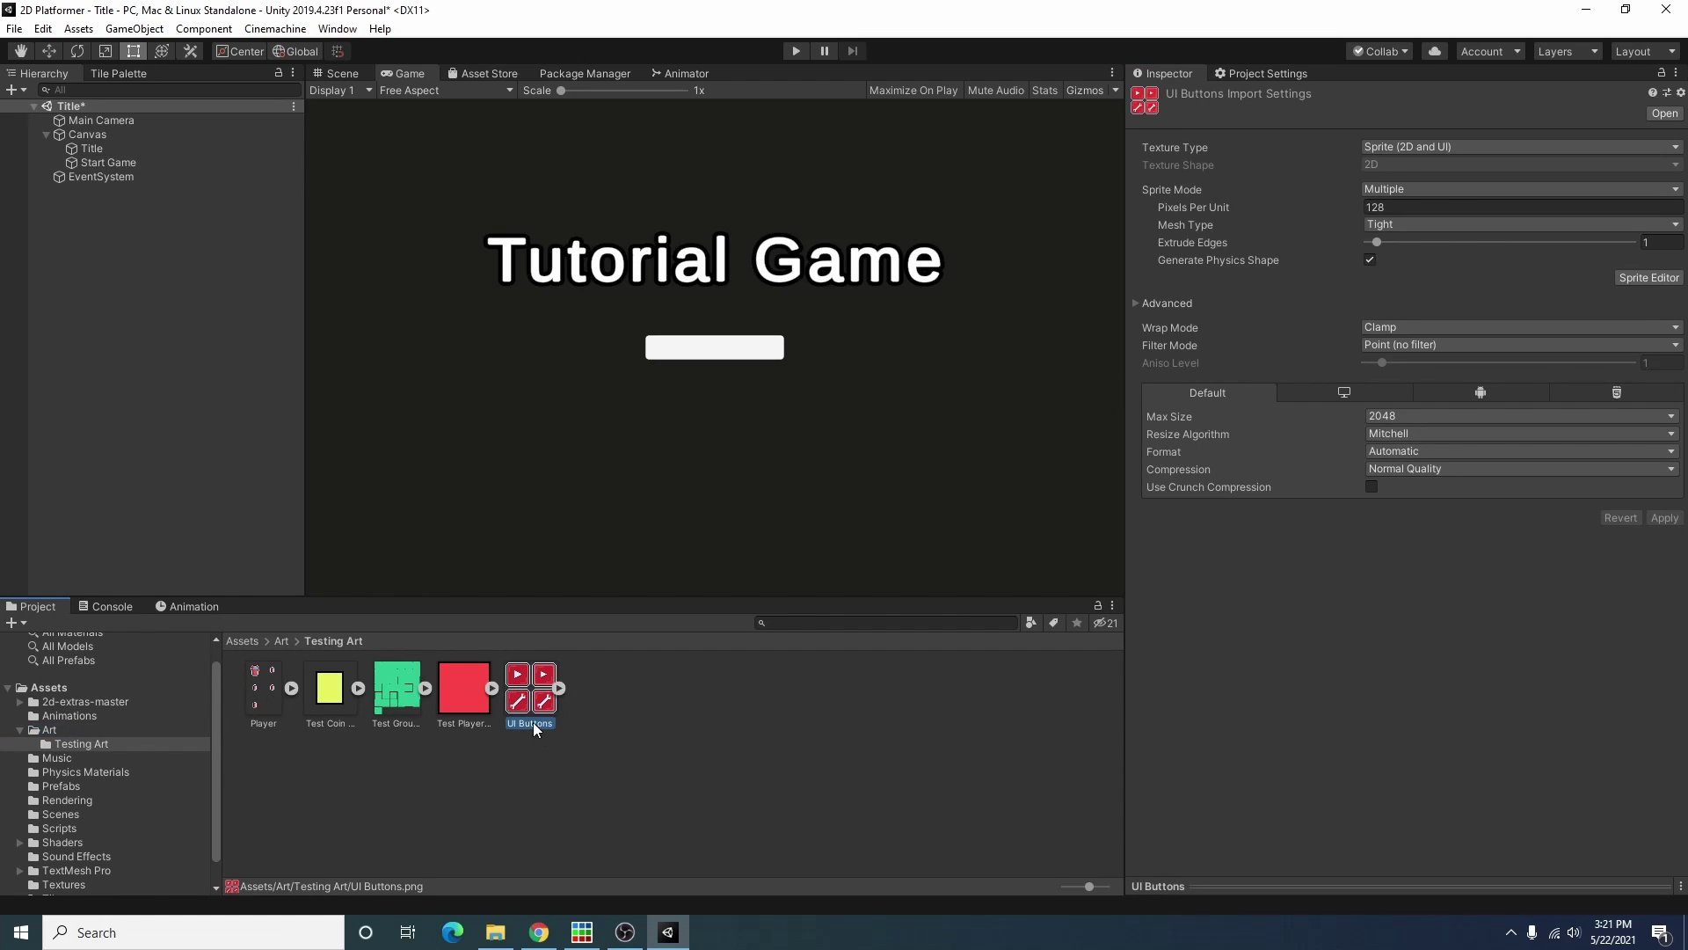
click(108, 163)
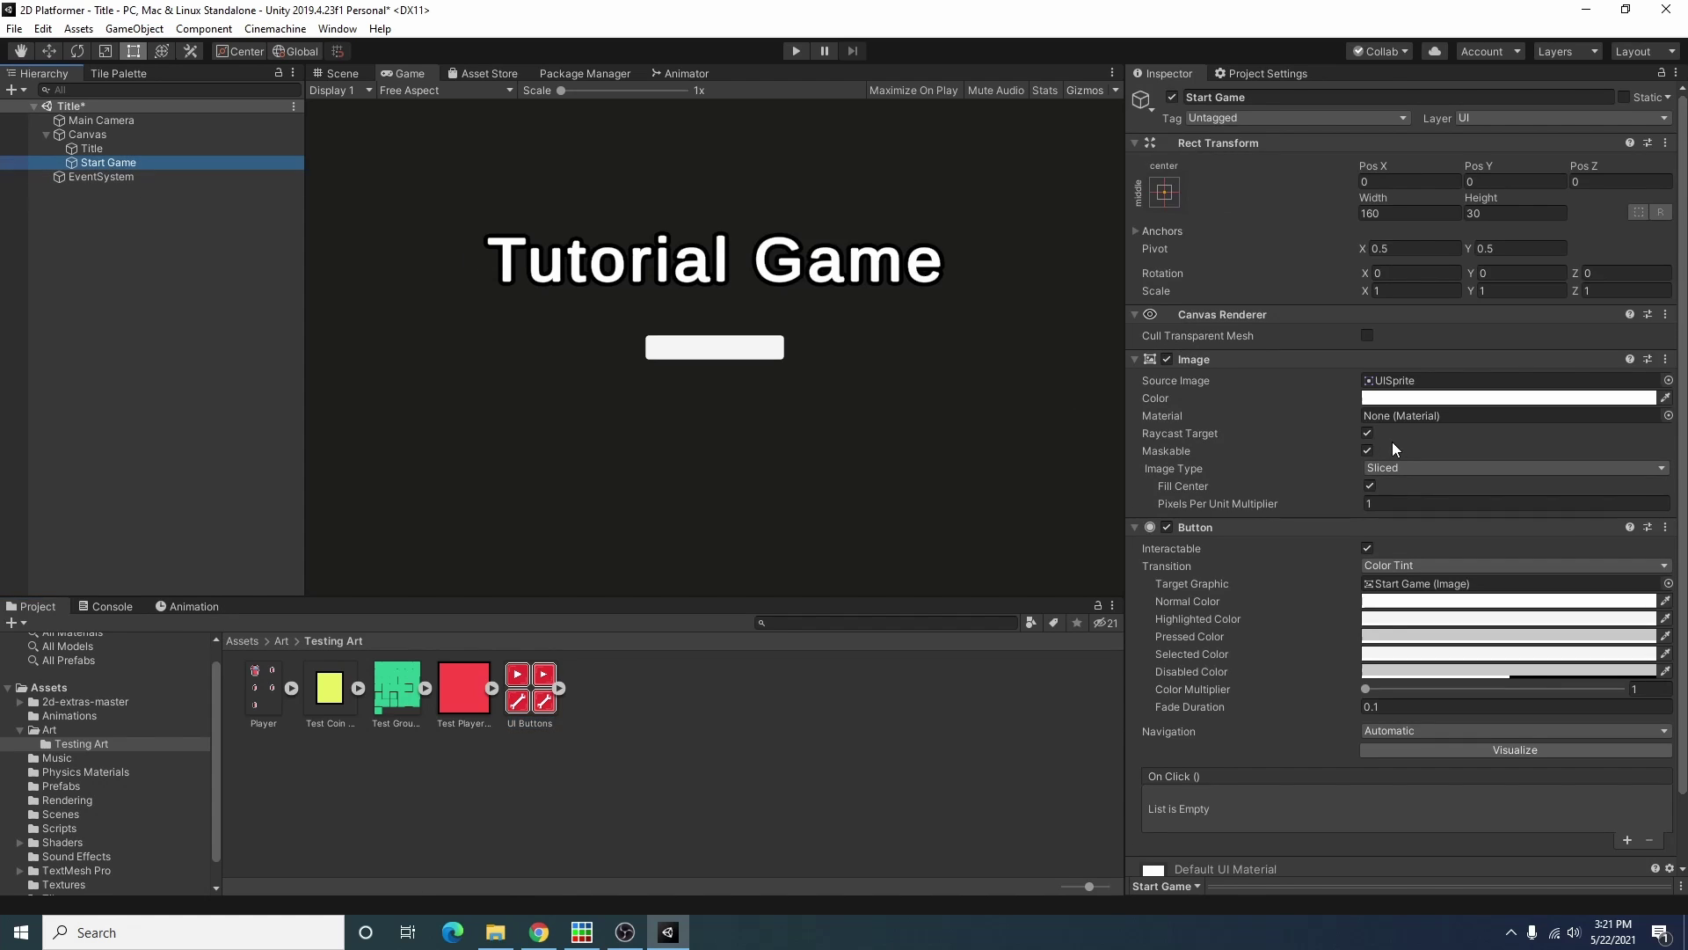
click(1668, 380)
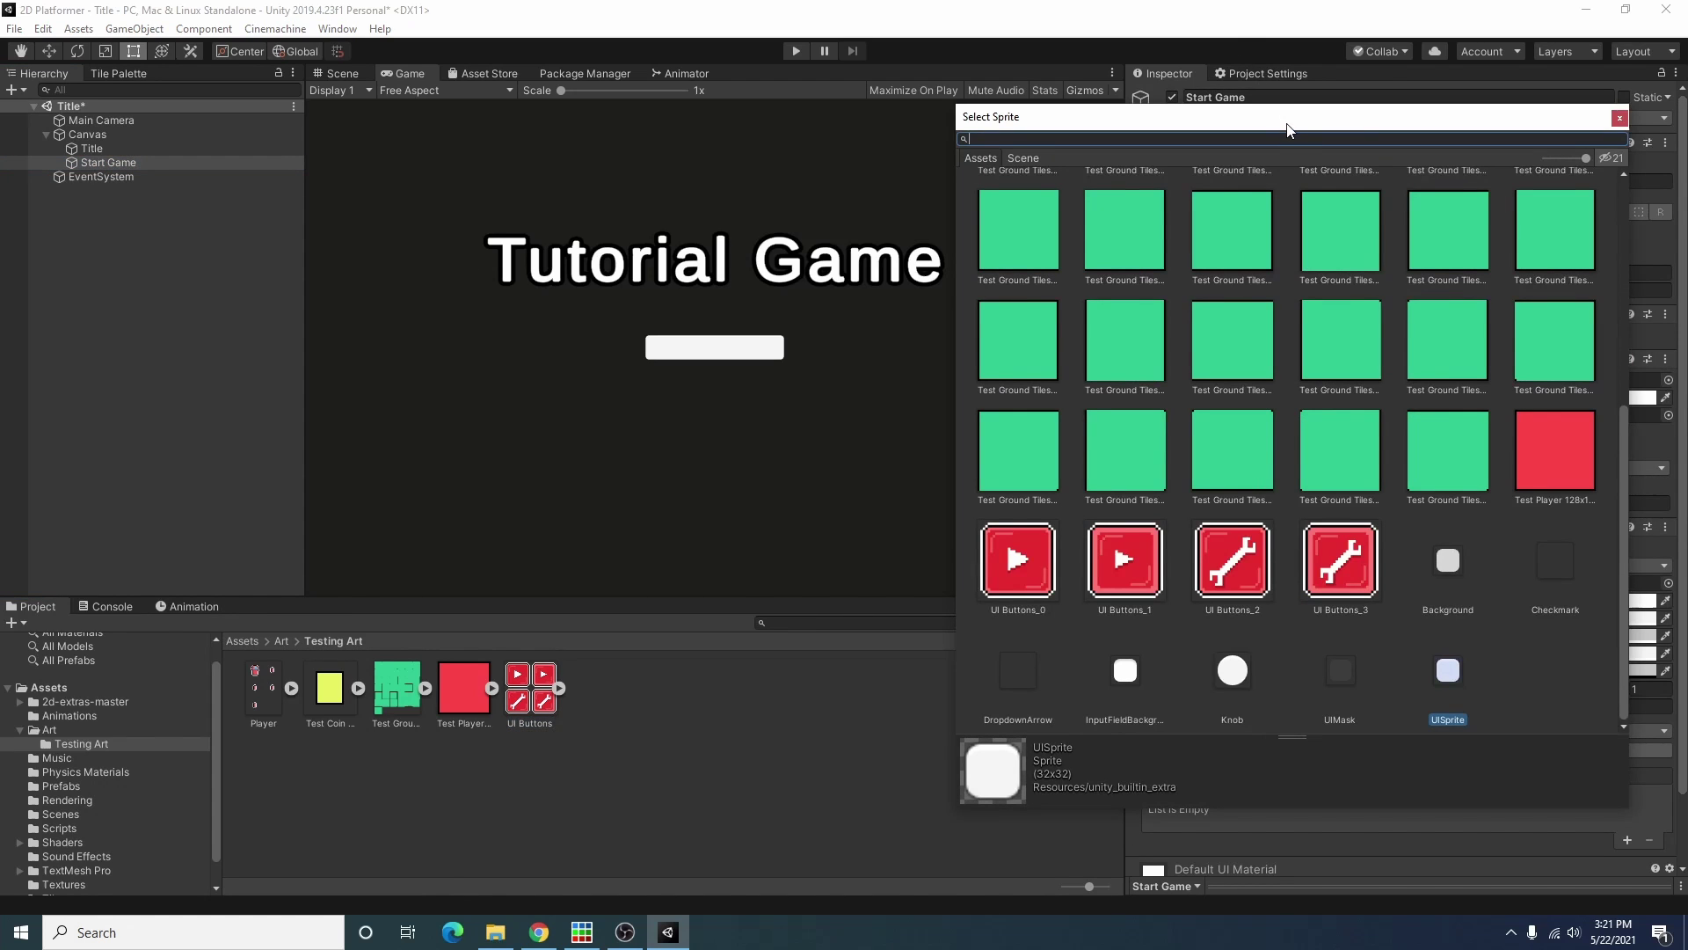
drag(1287, 128, 514, 149)
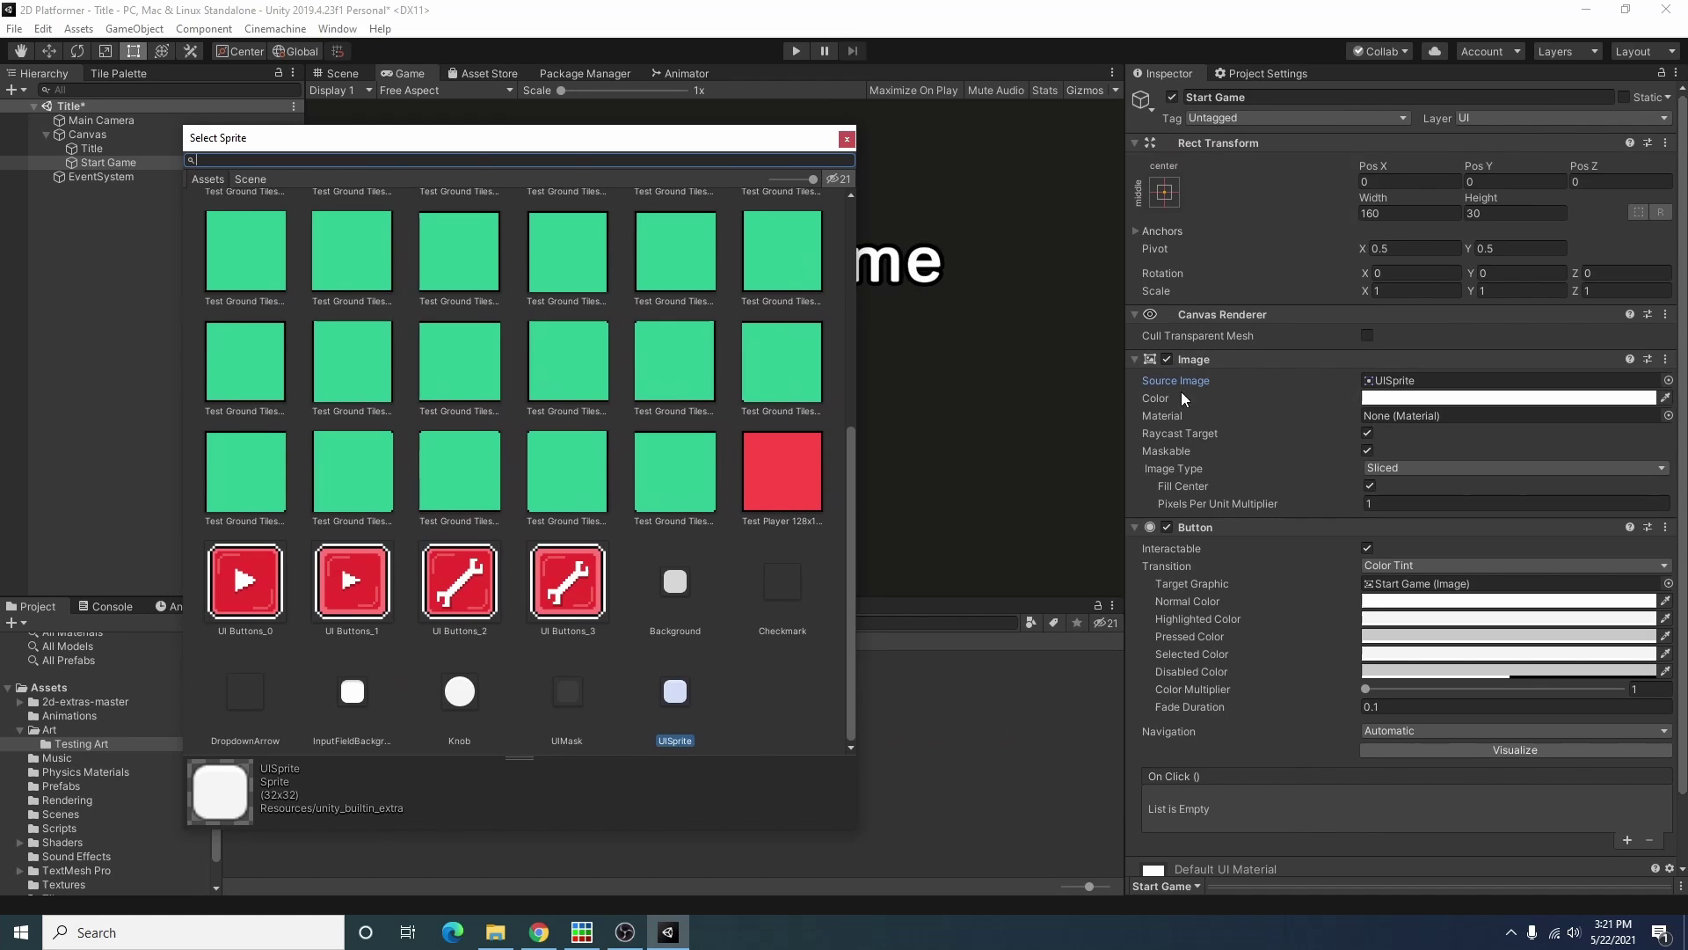
double_click(266, 582)
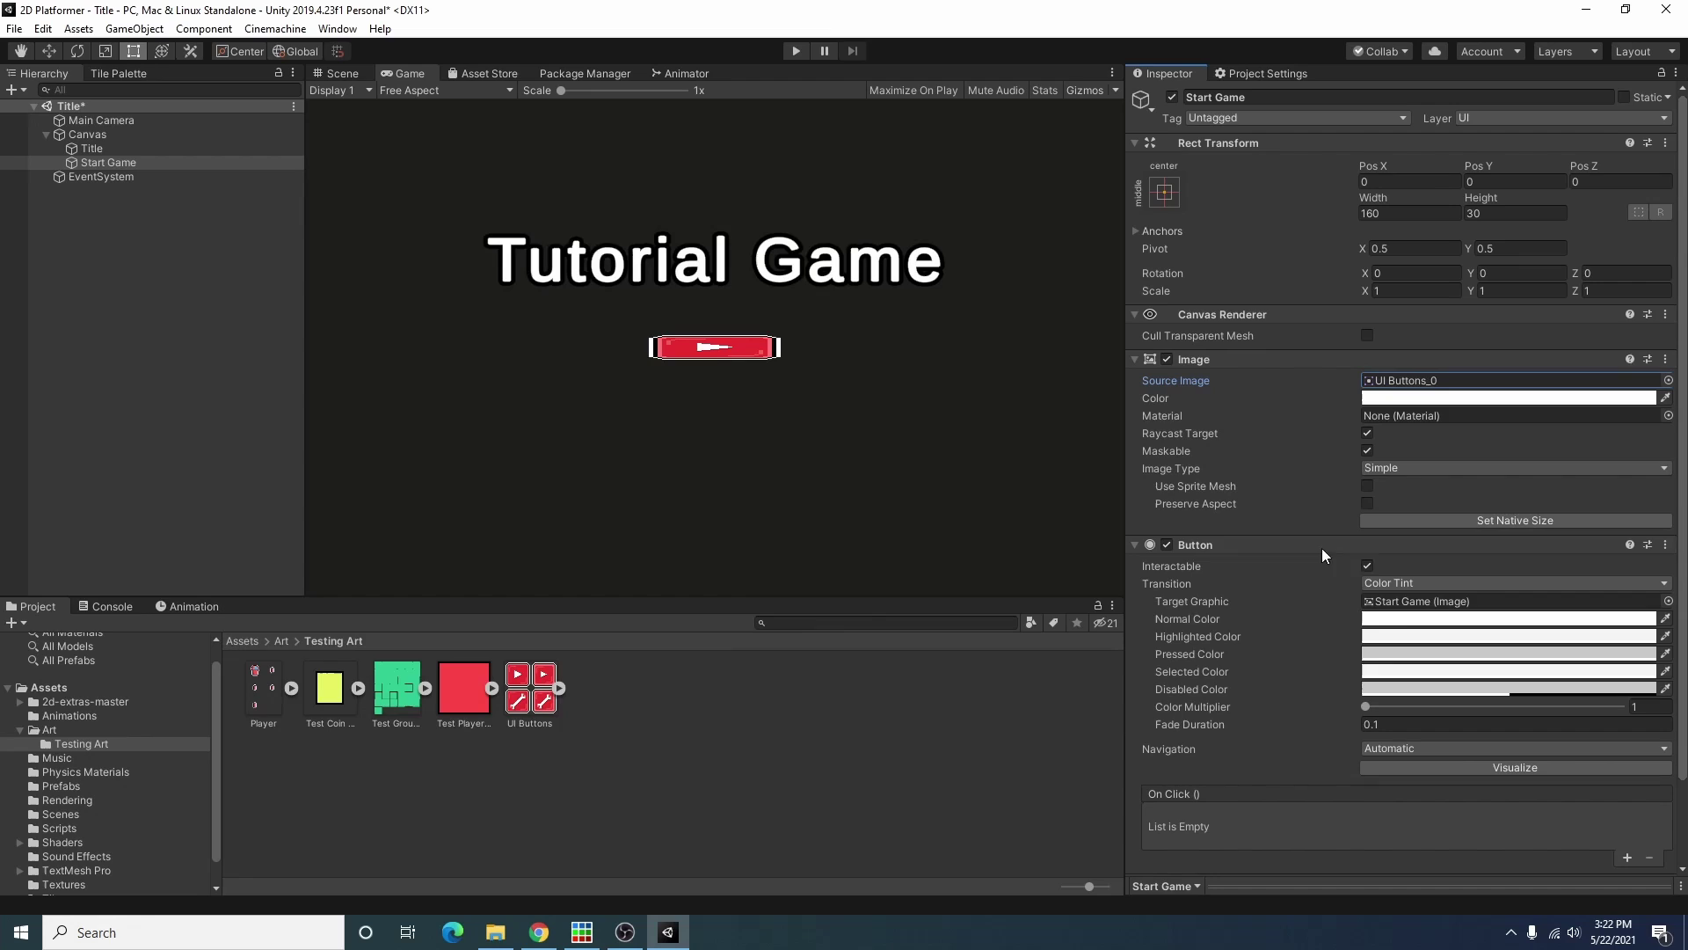
click(1549, 519)
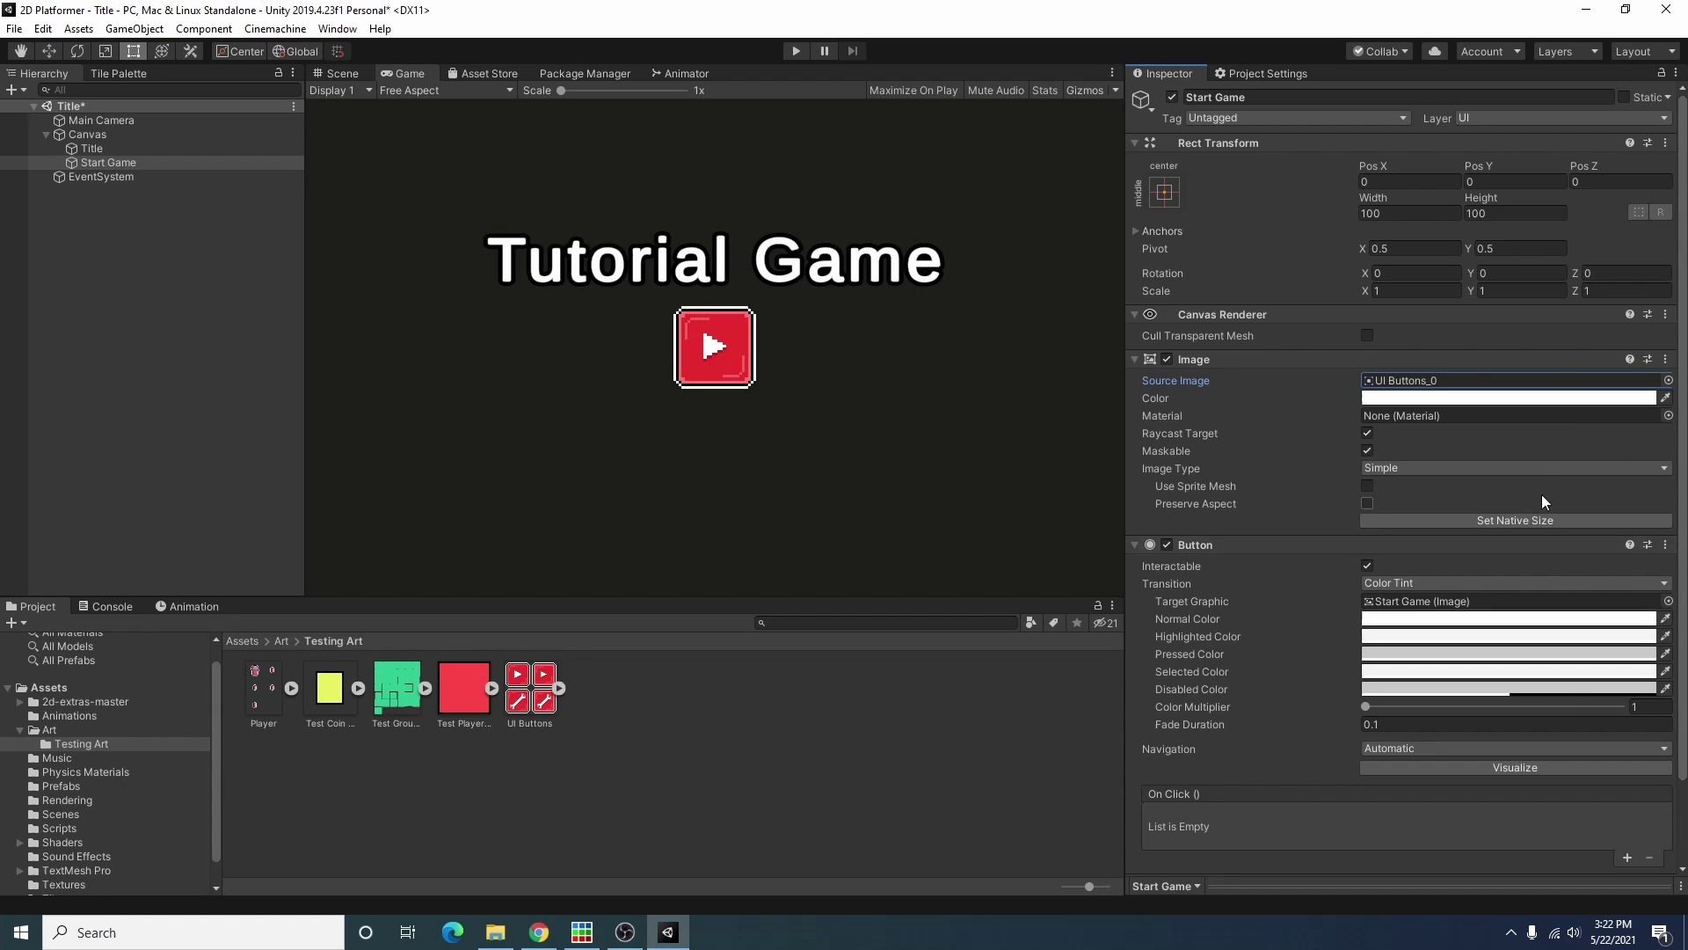
Step: Assign the Shader Graphs_2nd Texture Shader Graph Lit material to the Start Game button's image
click(1669, 419)
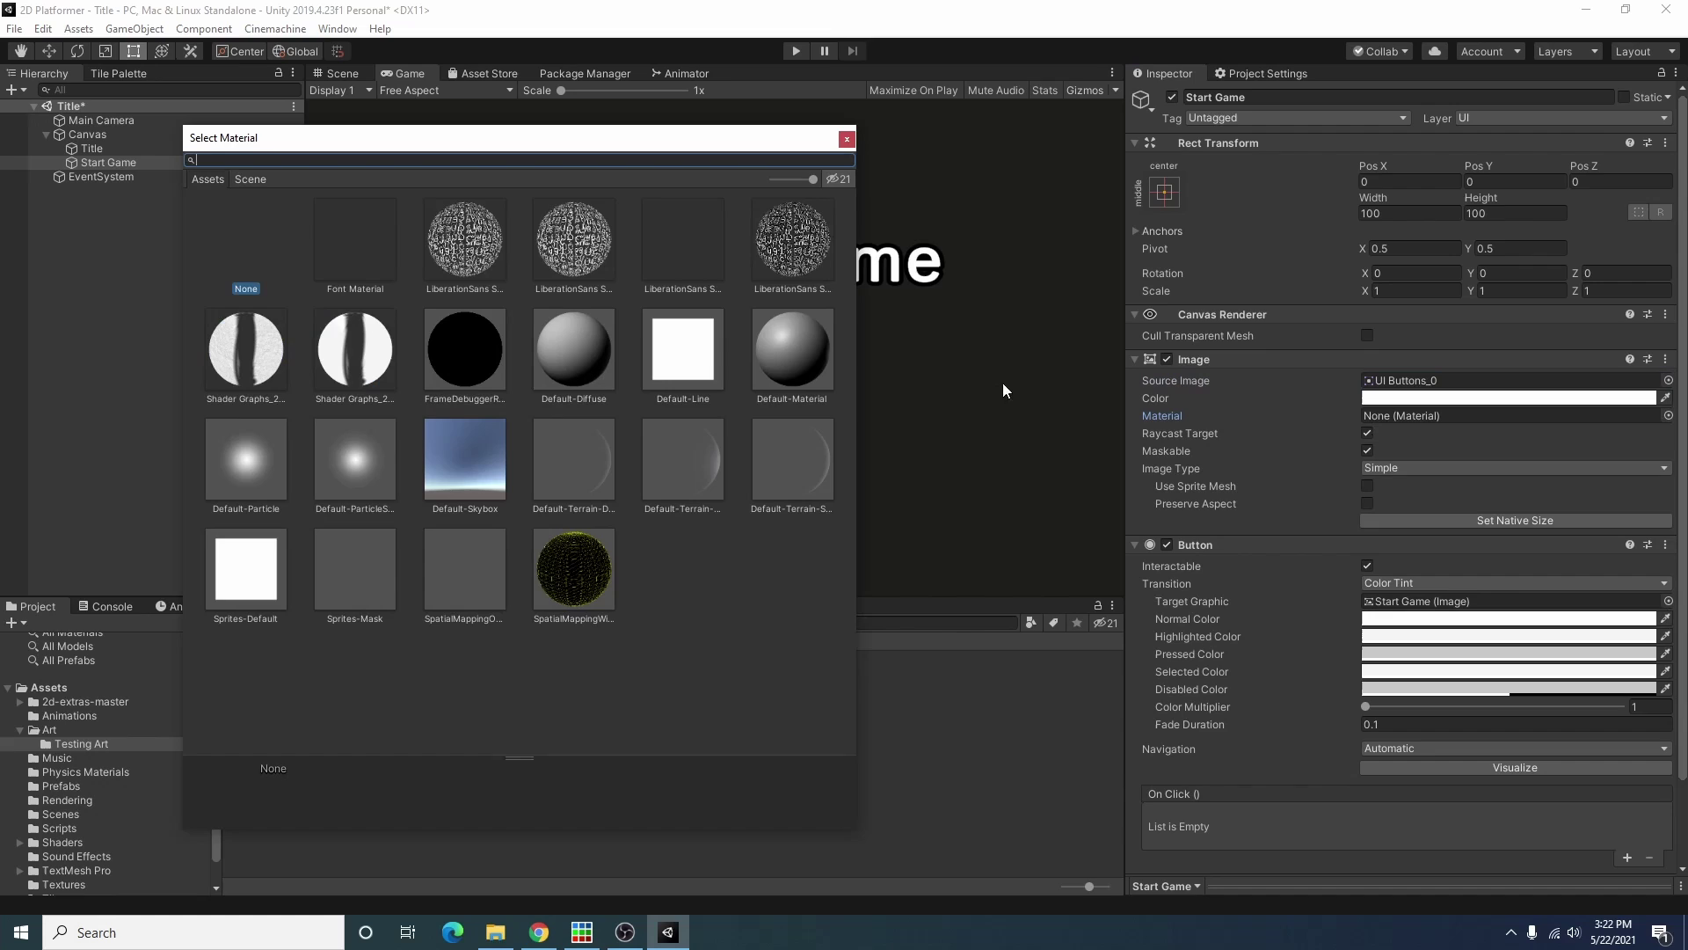
double_click(262, 362)
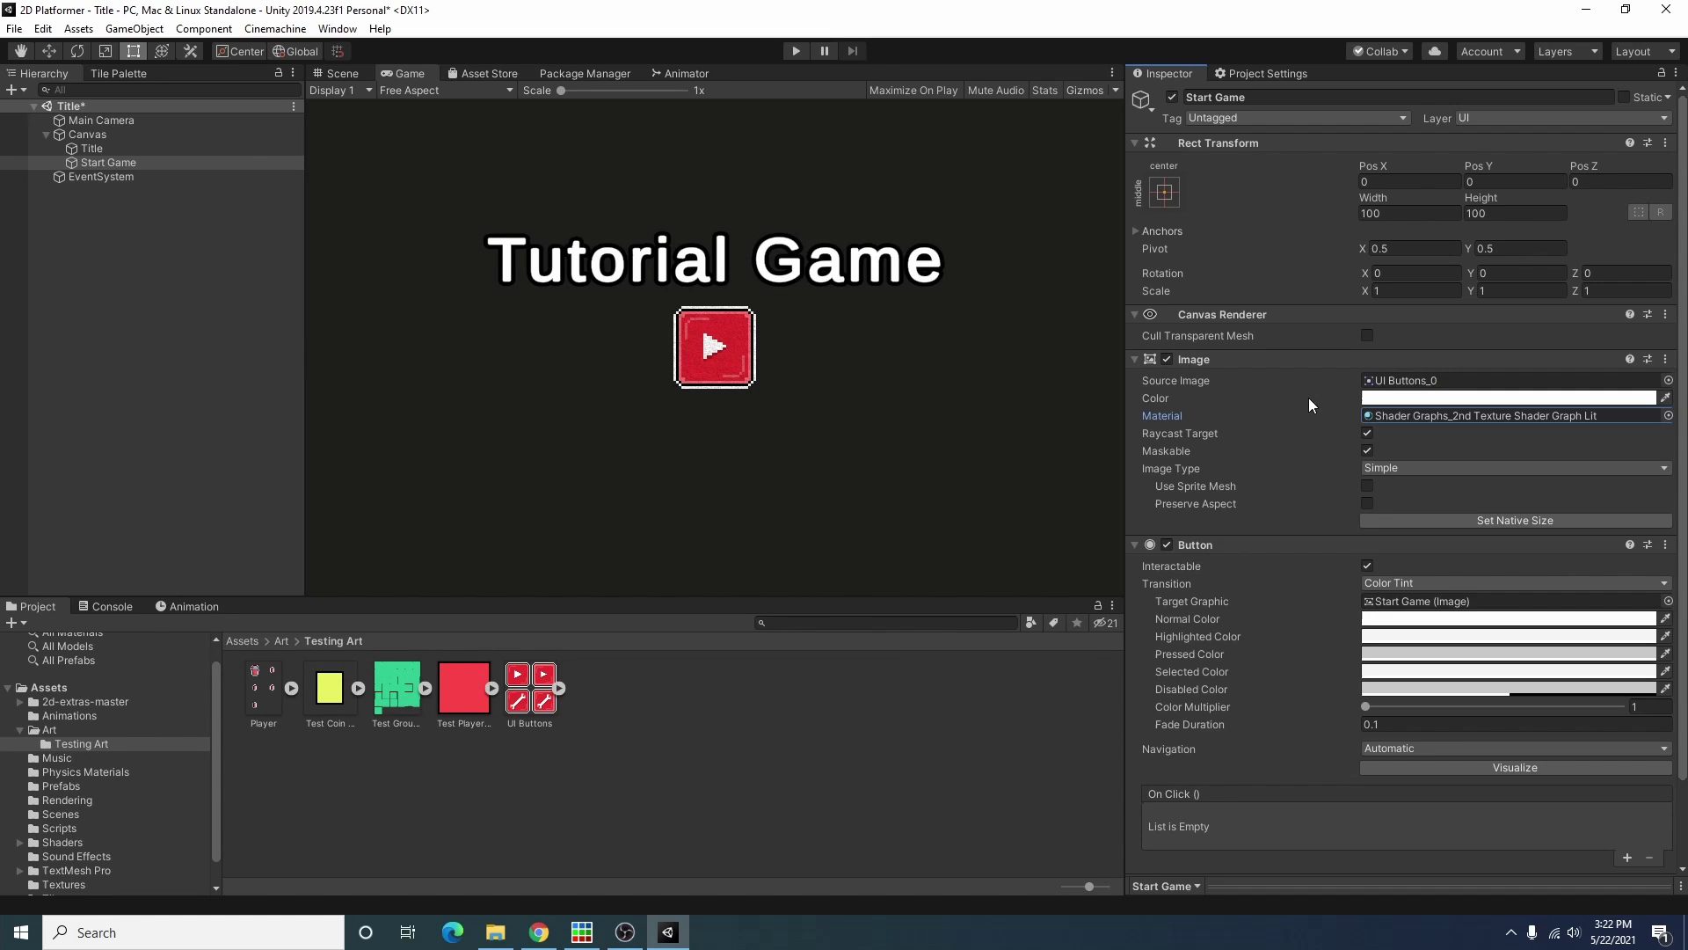
click(1668, 415)
click(401, 372)
double_click(247, 362)
Step: Set the Start Game button's transition to Sprite Swap with UI Buttons_1 as the pressed sprite
scroll(1163, 501, down, 3)
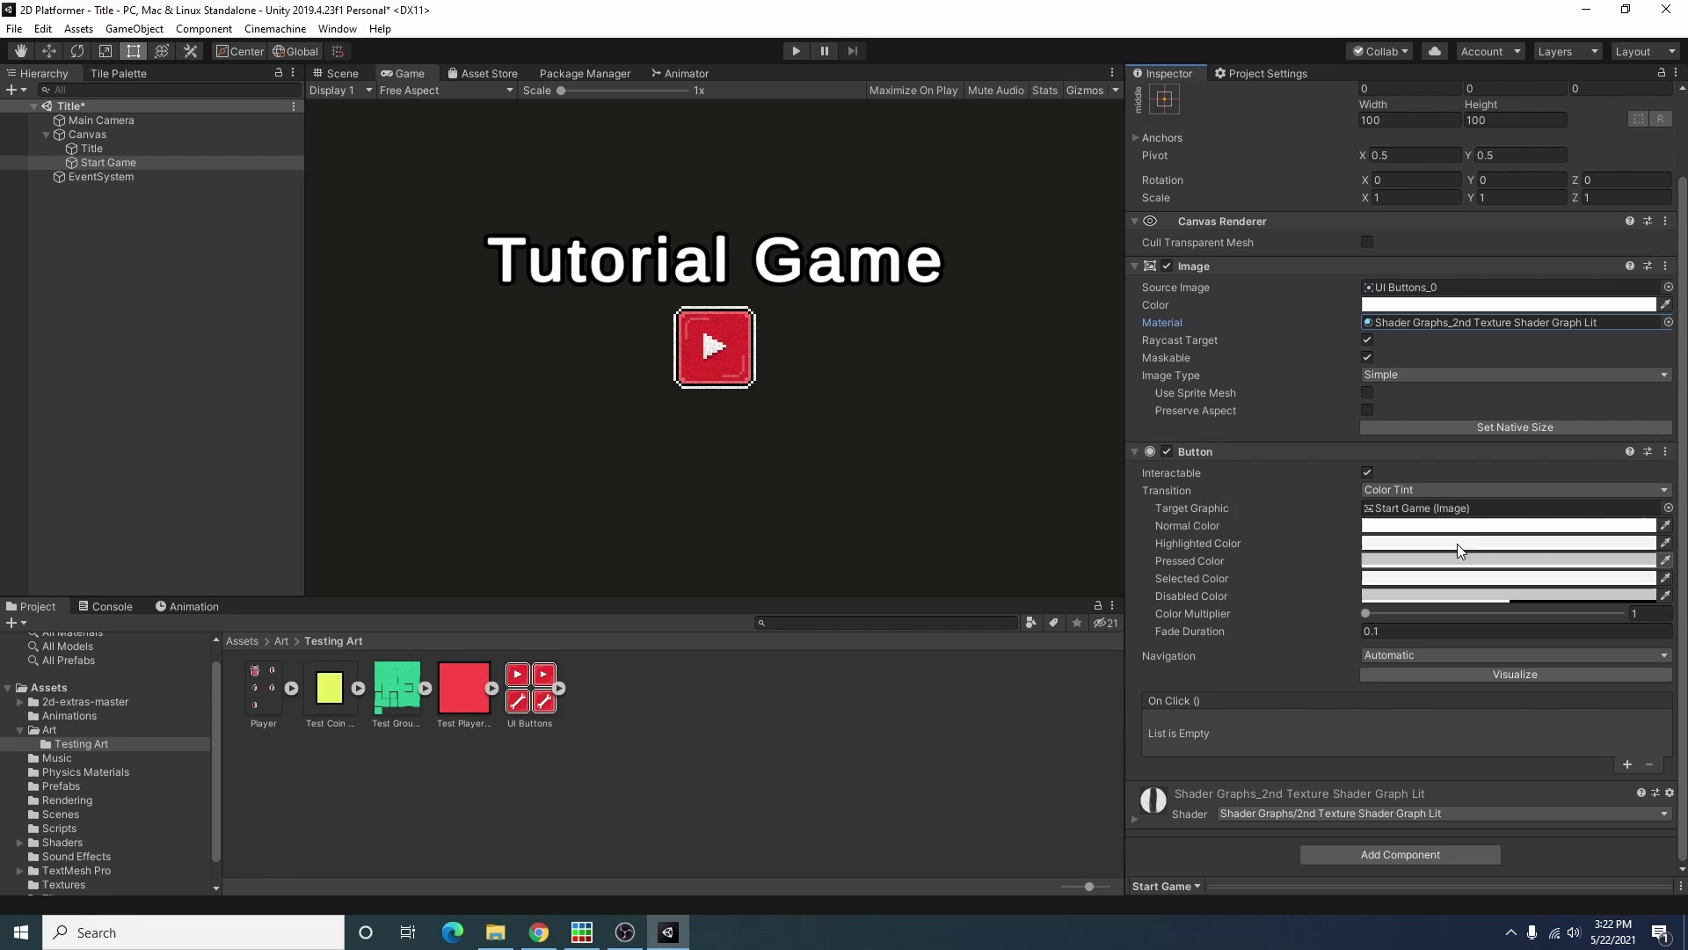
click(1398, 489)
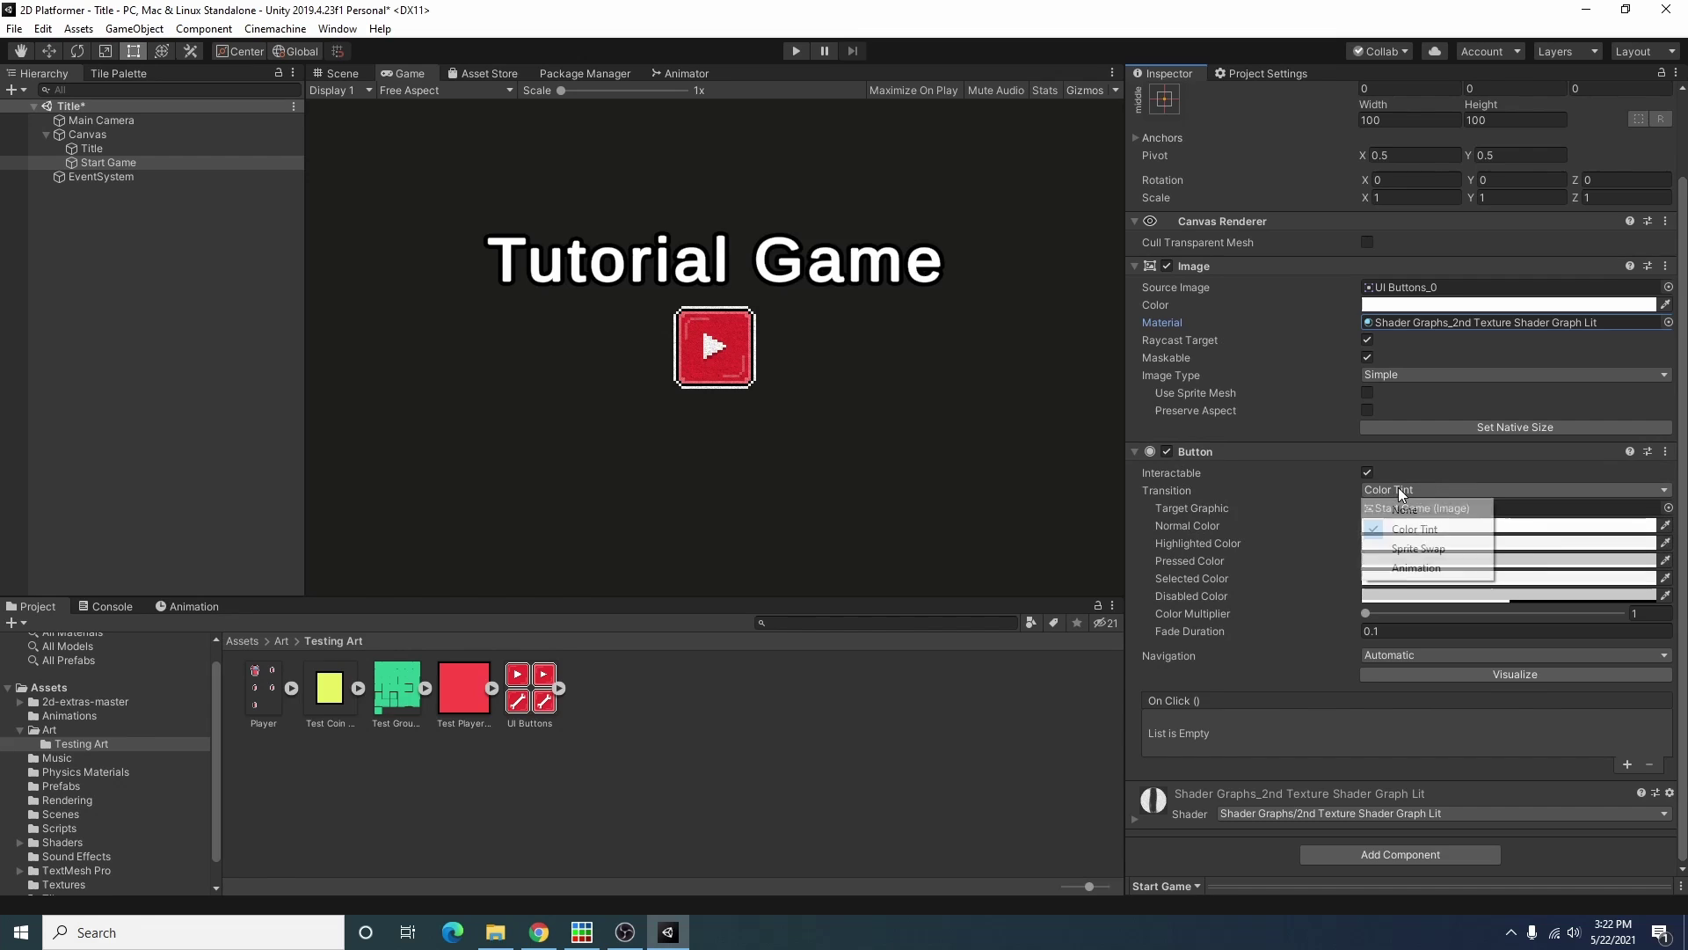
click(1464, 548)
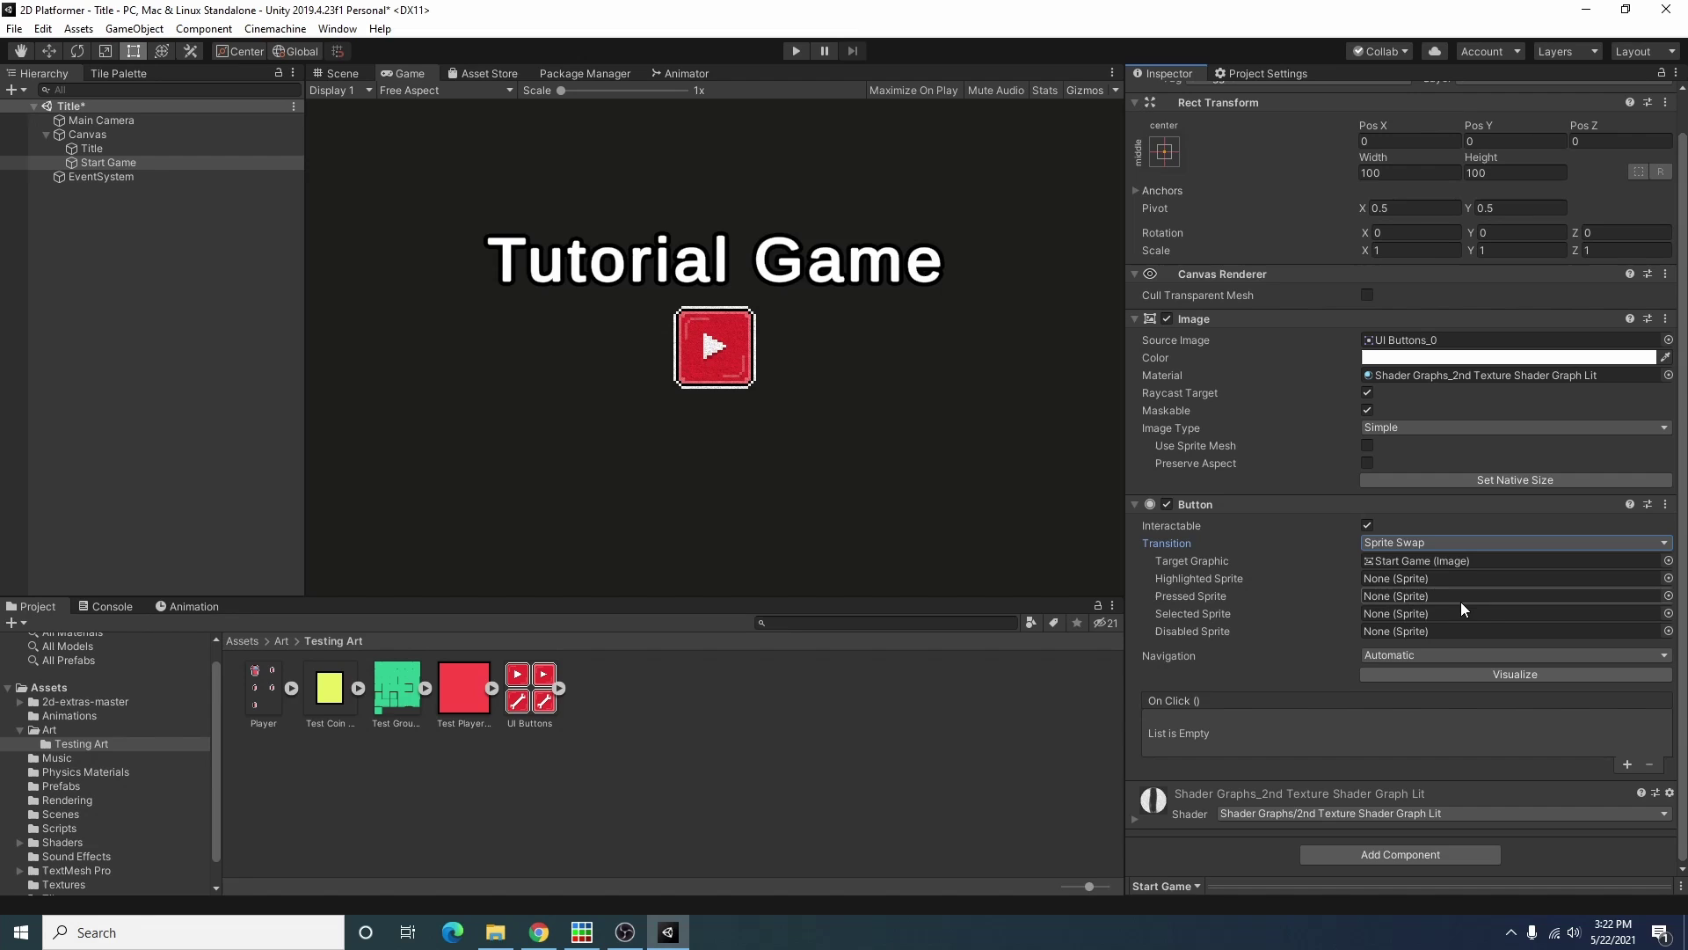
click(1668, 596)
scroll(637, 650, down, 5)
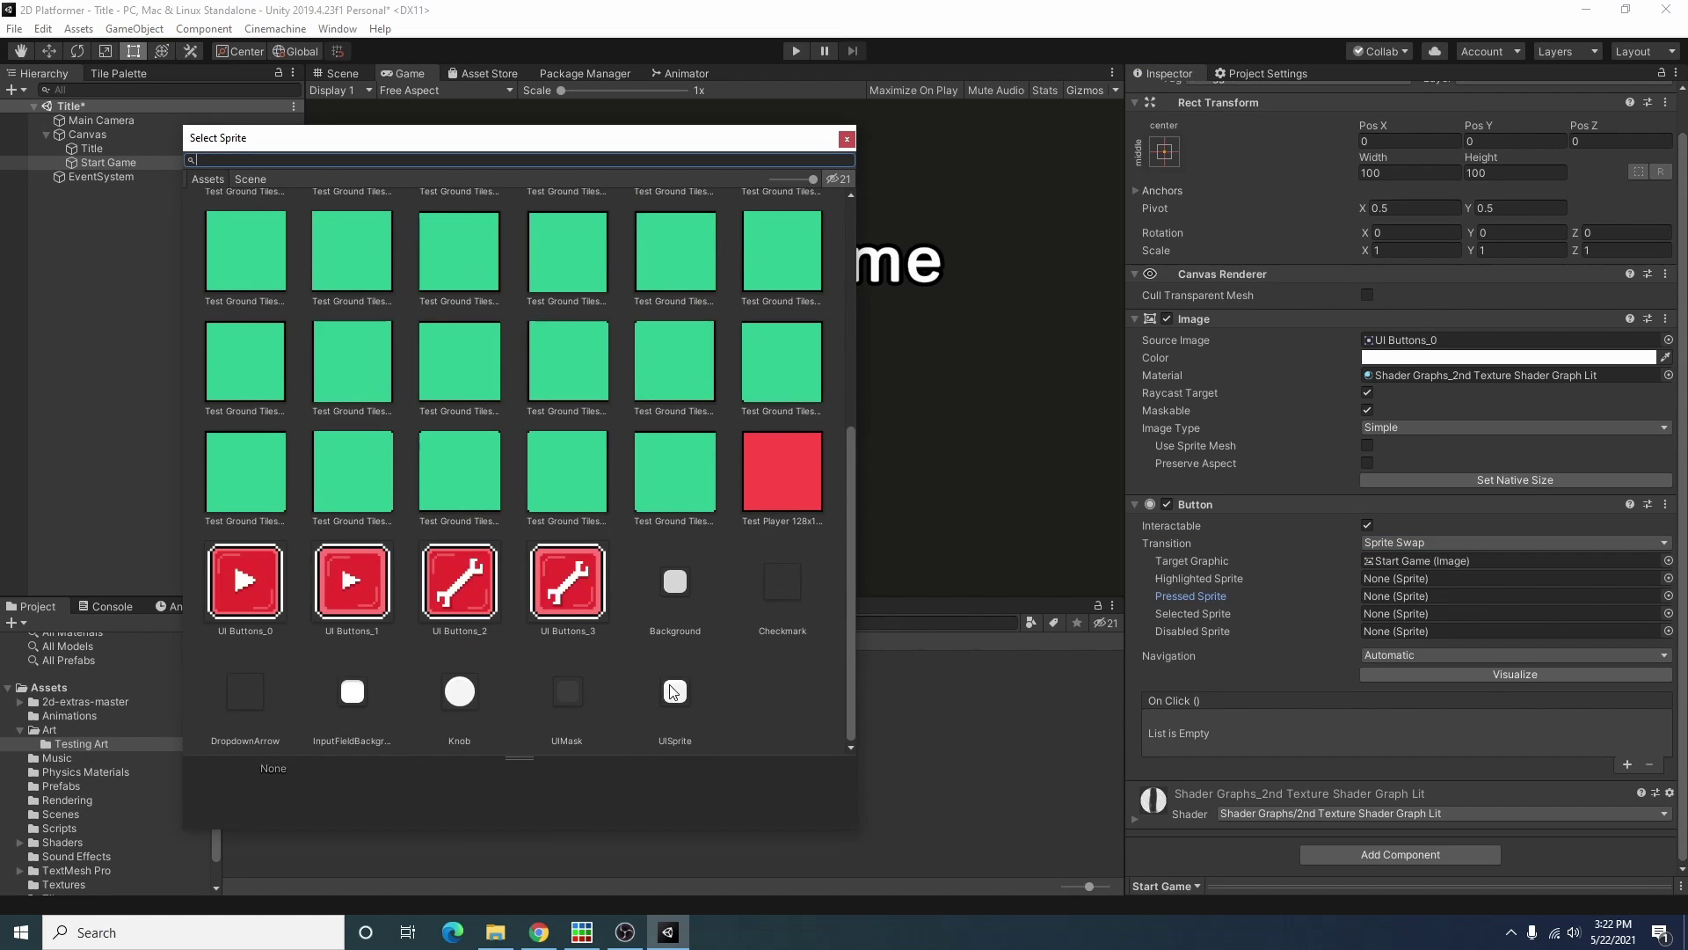
double_click(372, 591)
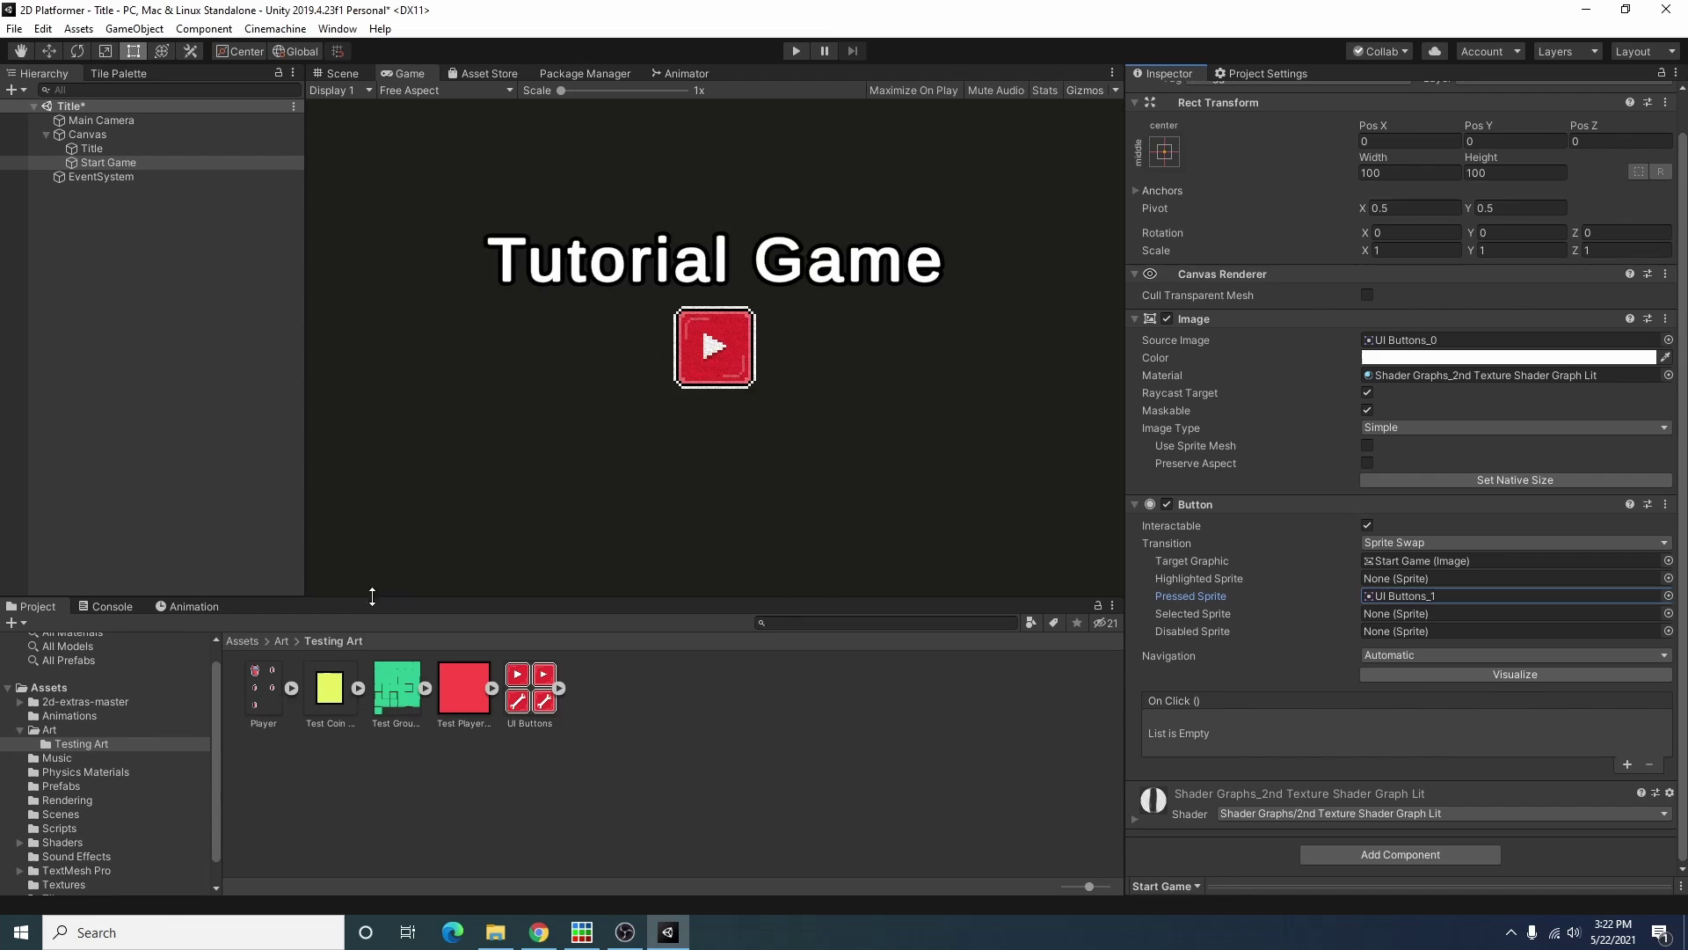
Step: Run the scene in play mode and test the Start Game button's pressed sprite several times
click(797, 53)
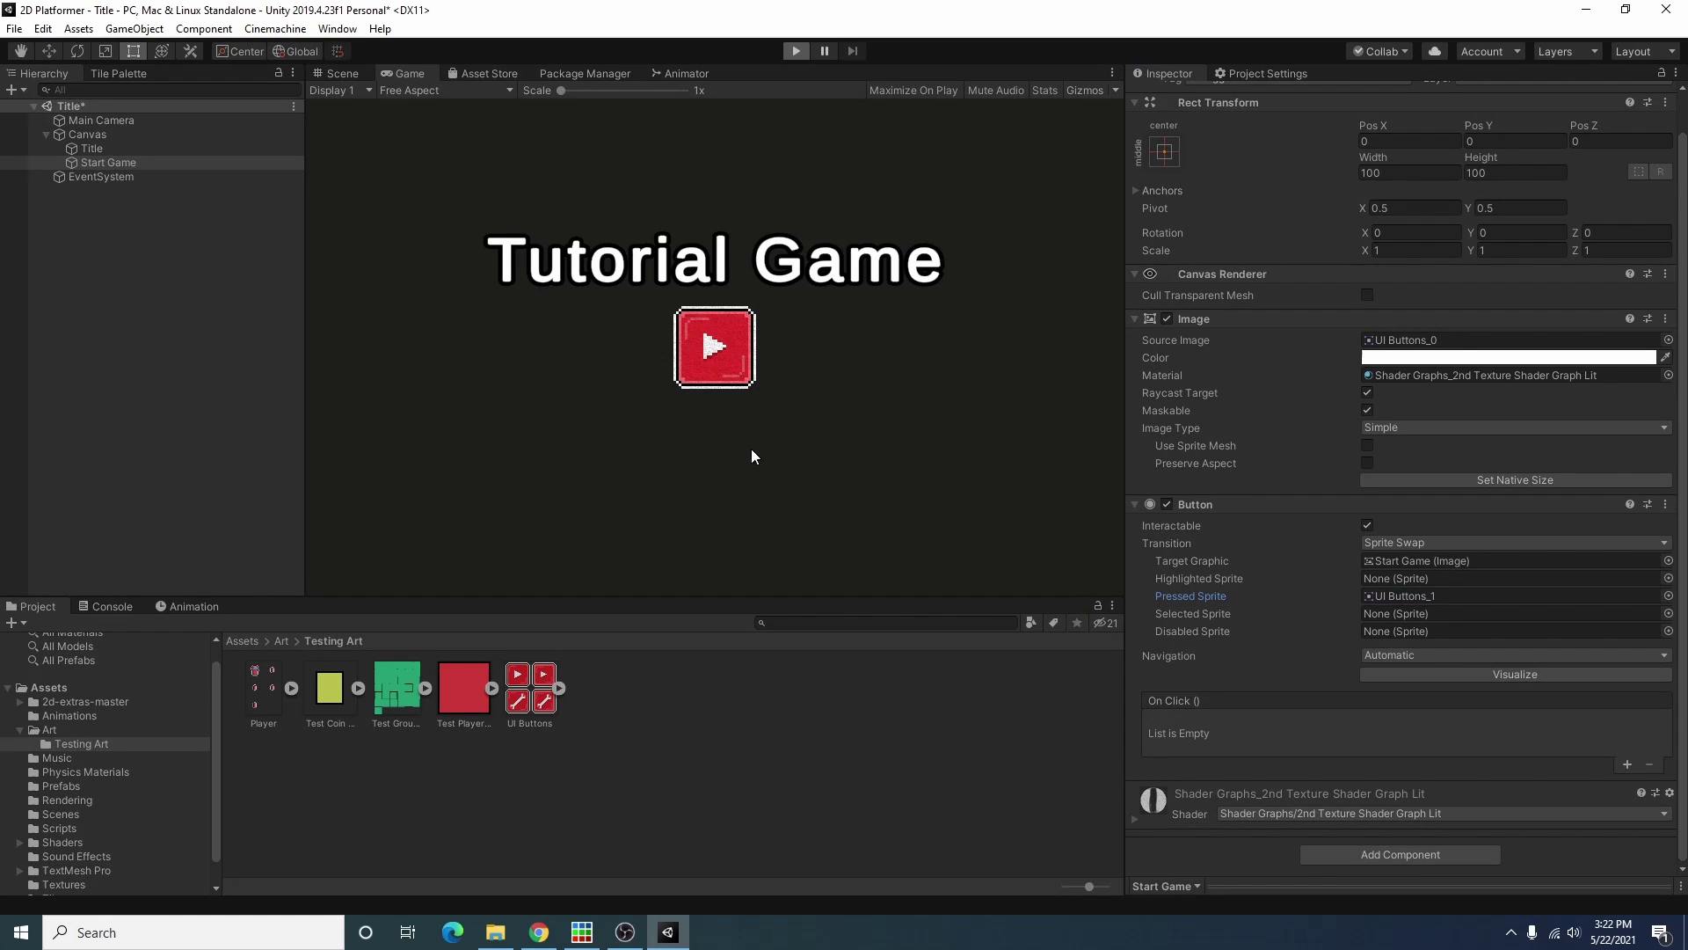
click(735, 369)
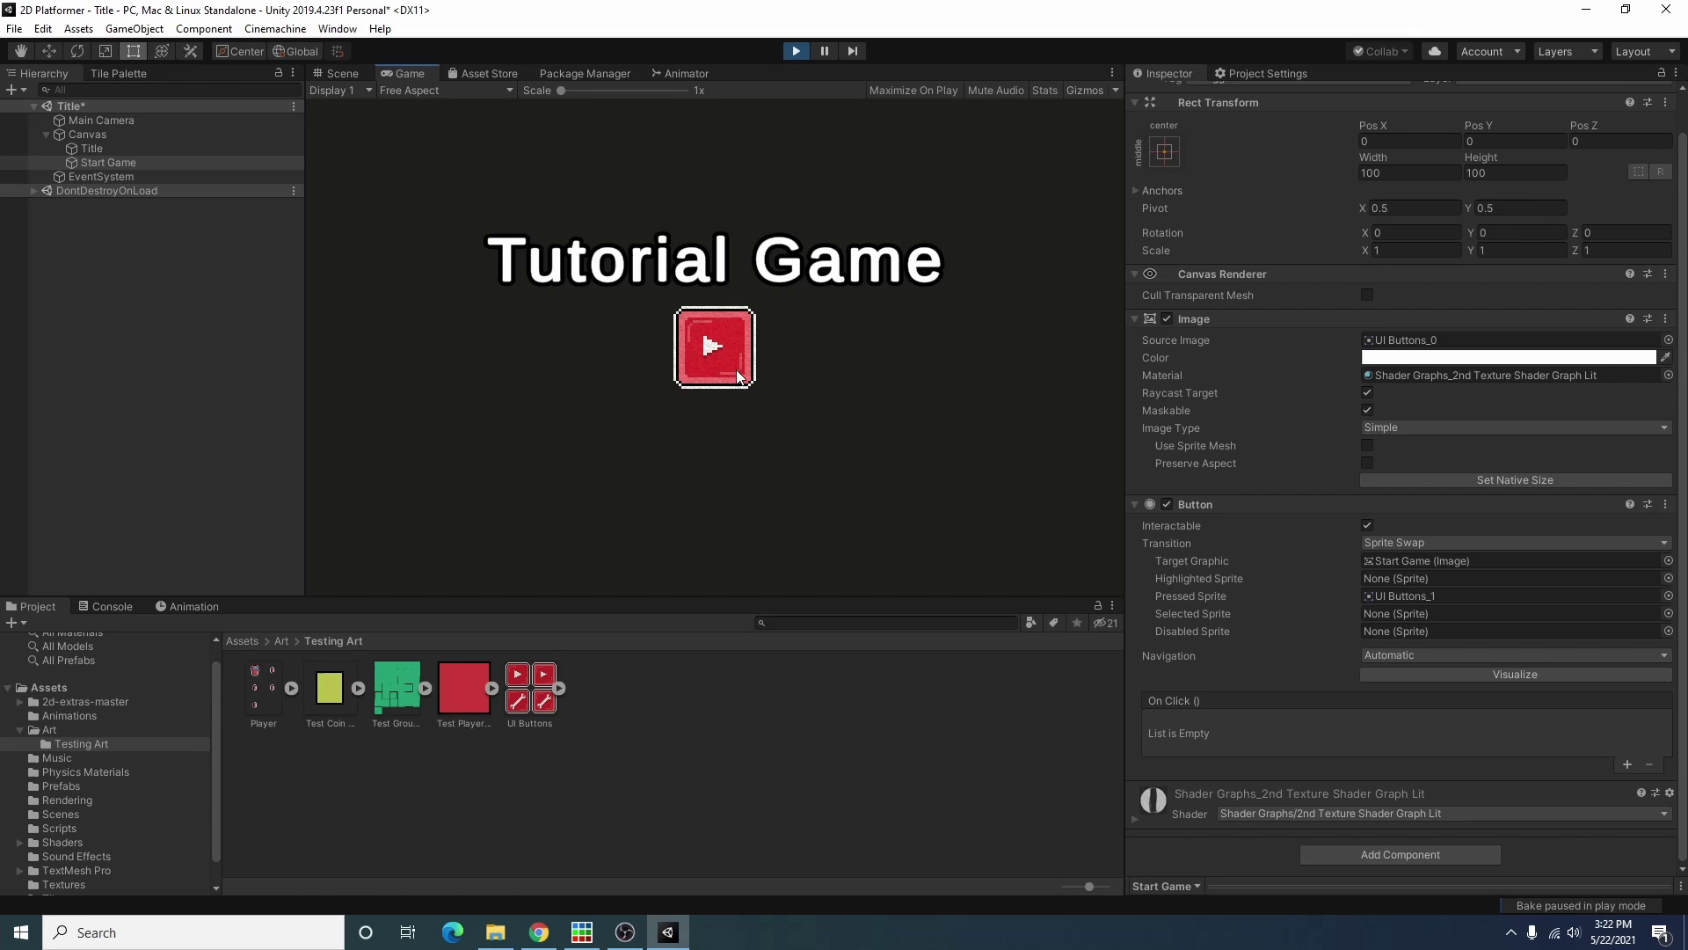
click(737, 375)
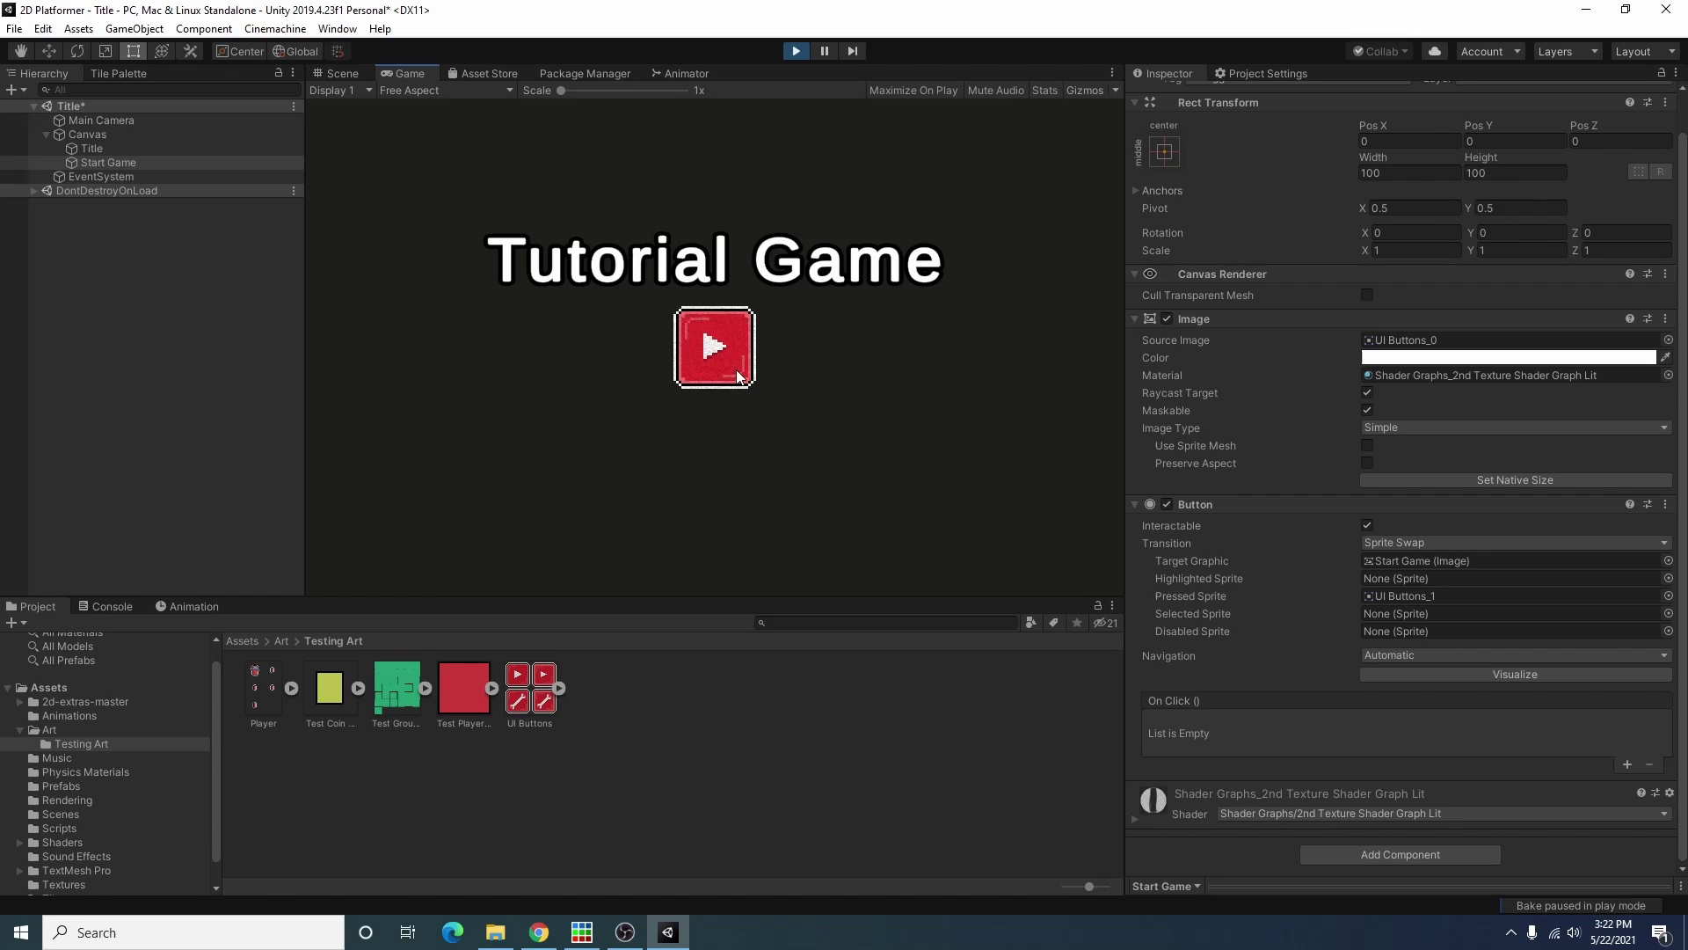
click(737, 376)
click(736, 375)
click(737, 375)
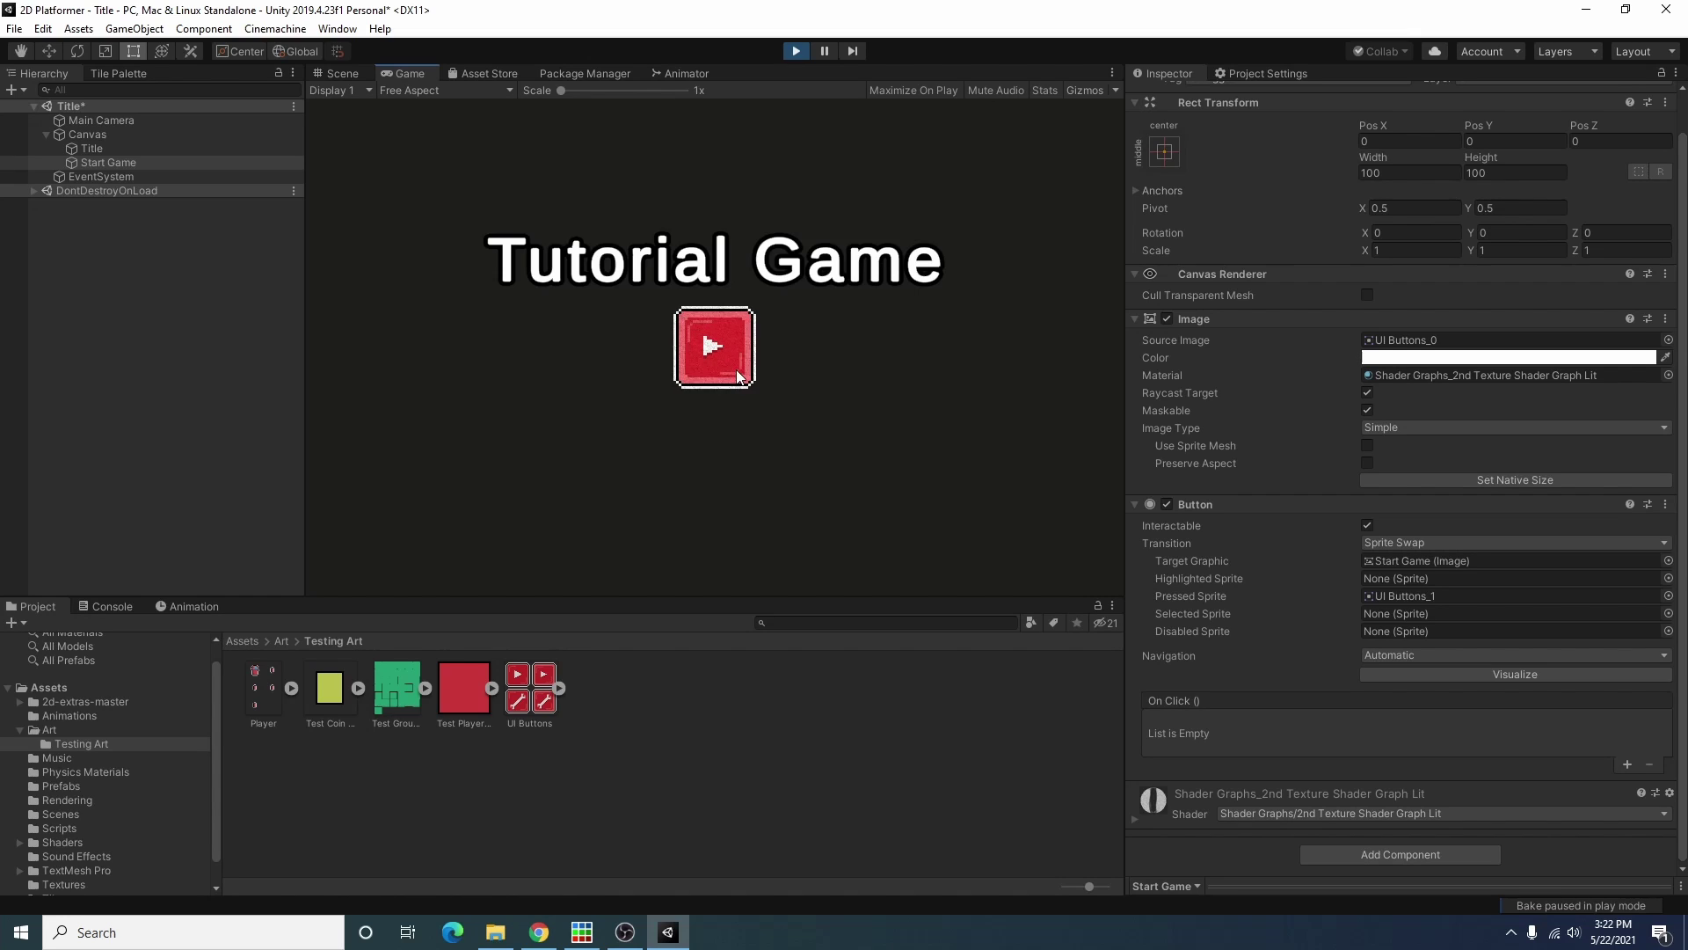
click(737, 375)
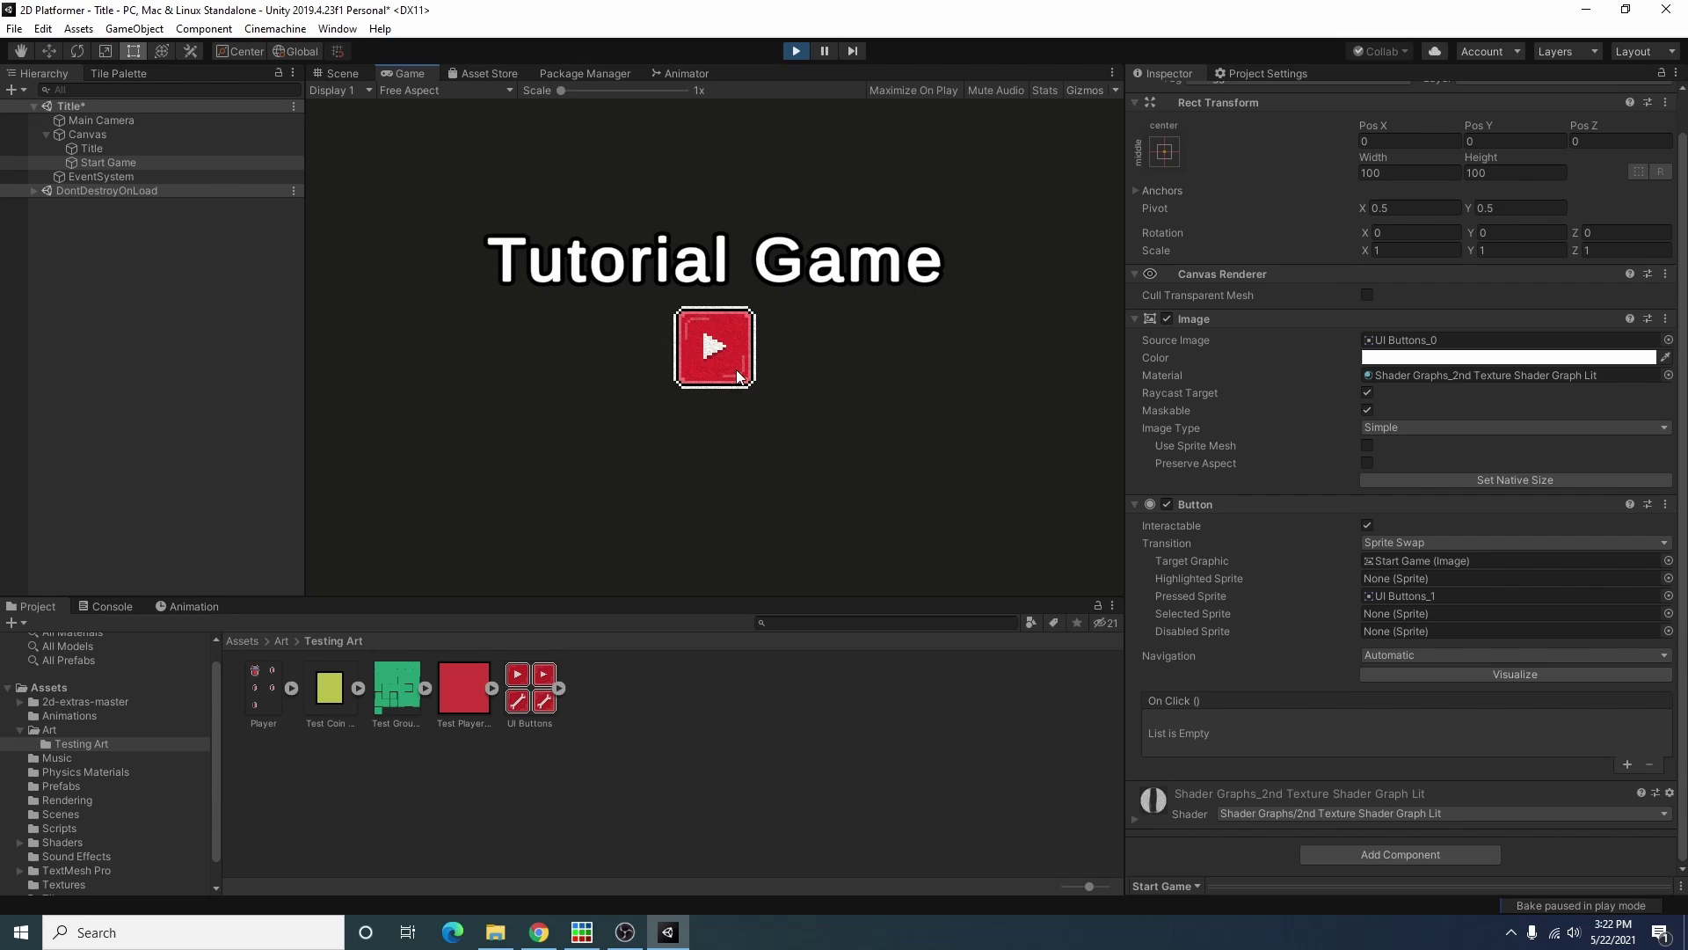
Step: Test the Start Game button's pressed sprite a few more times in the running scene, and exit play mode
click(737, 376)
click(737, 376)
click(737, 375)
click(737, 375)
key(ctrl+p)
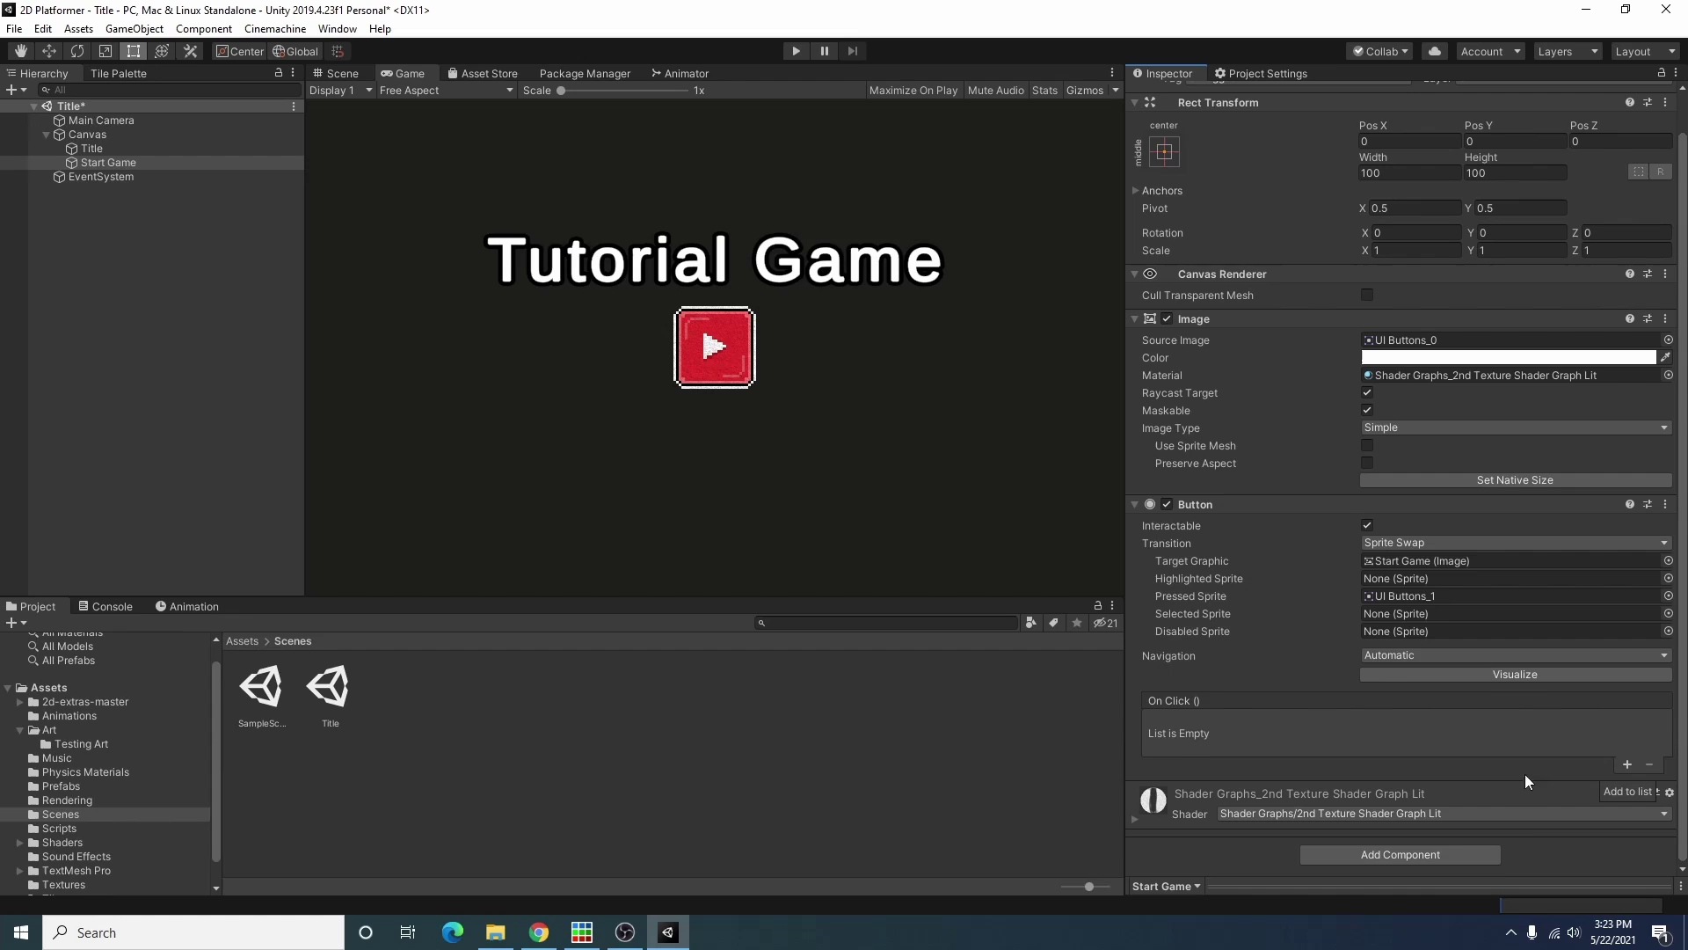
Step: Add a new script component named StartGame to the Start Game button and open the script in Visual Studio
click(1401, 851)
key(BackSpace)
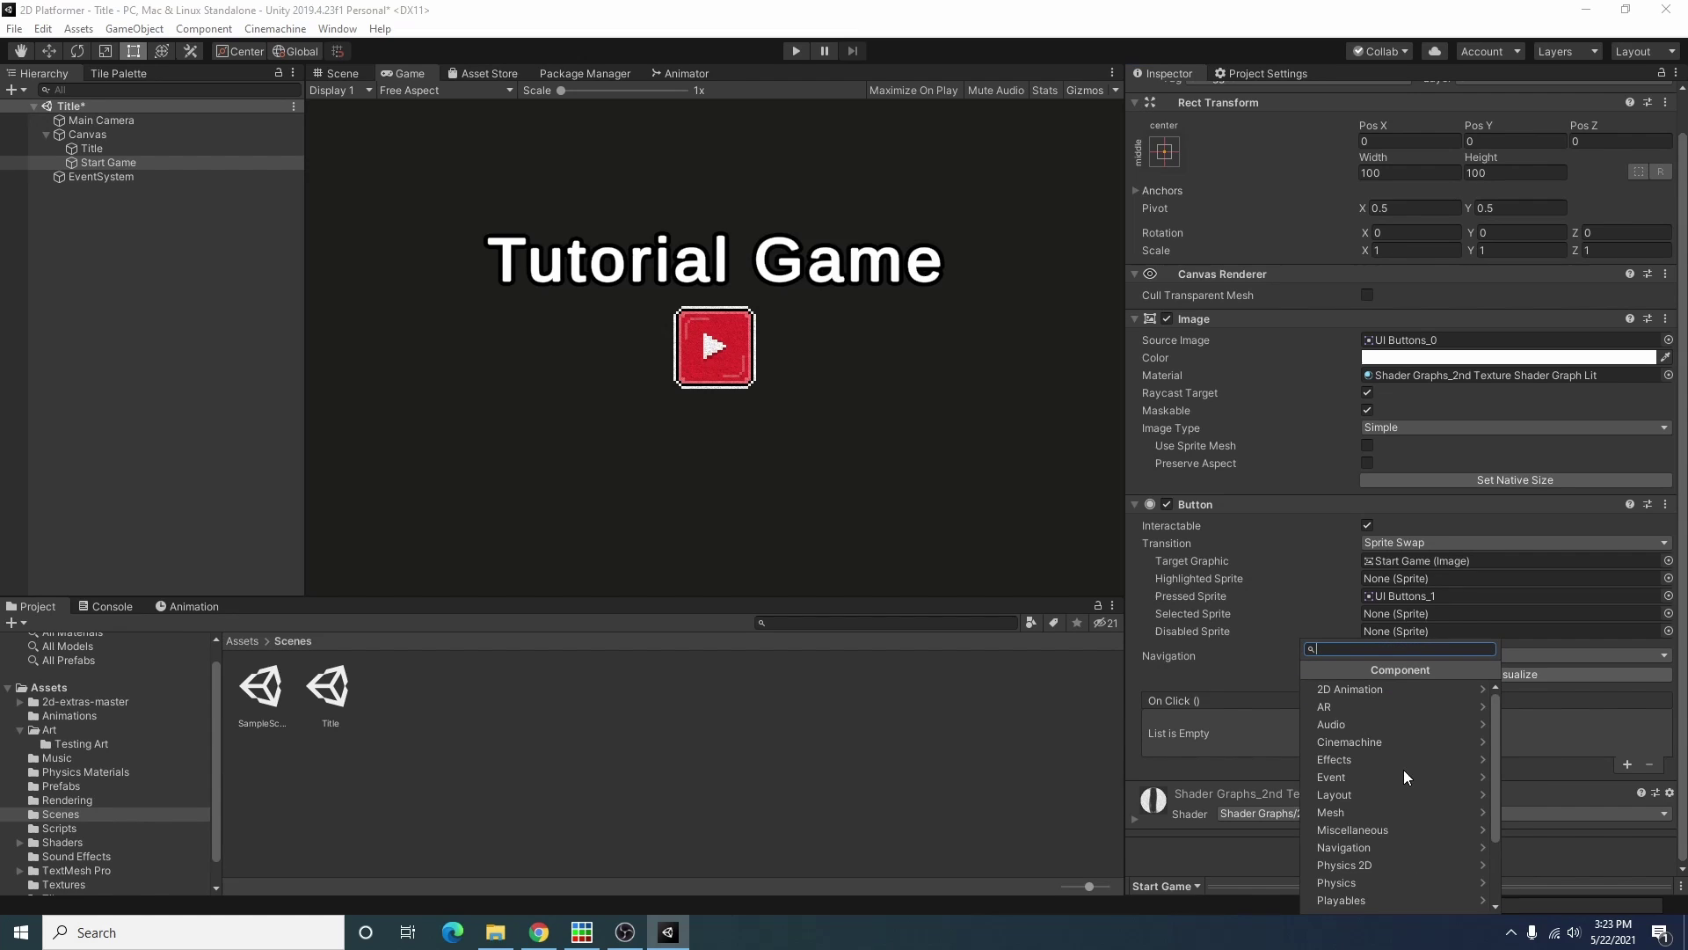
text(StartGame)
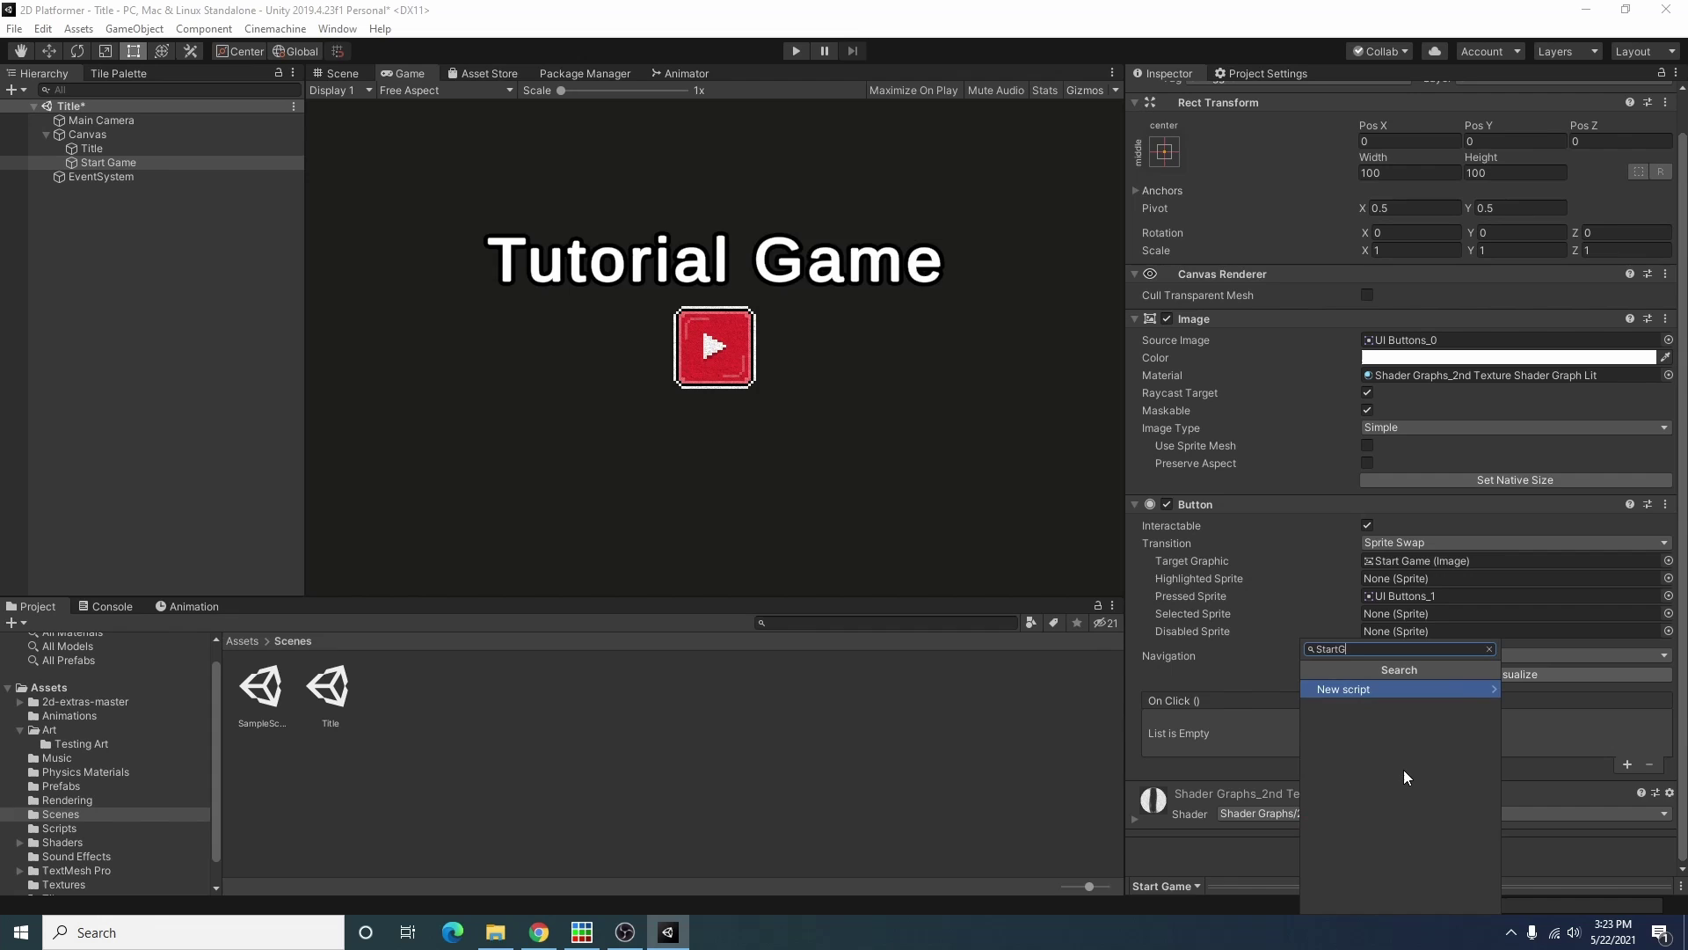
key(Return)
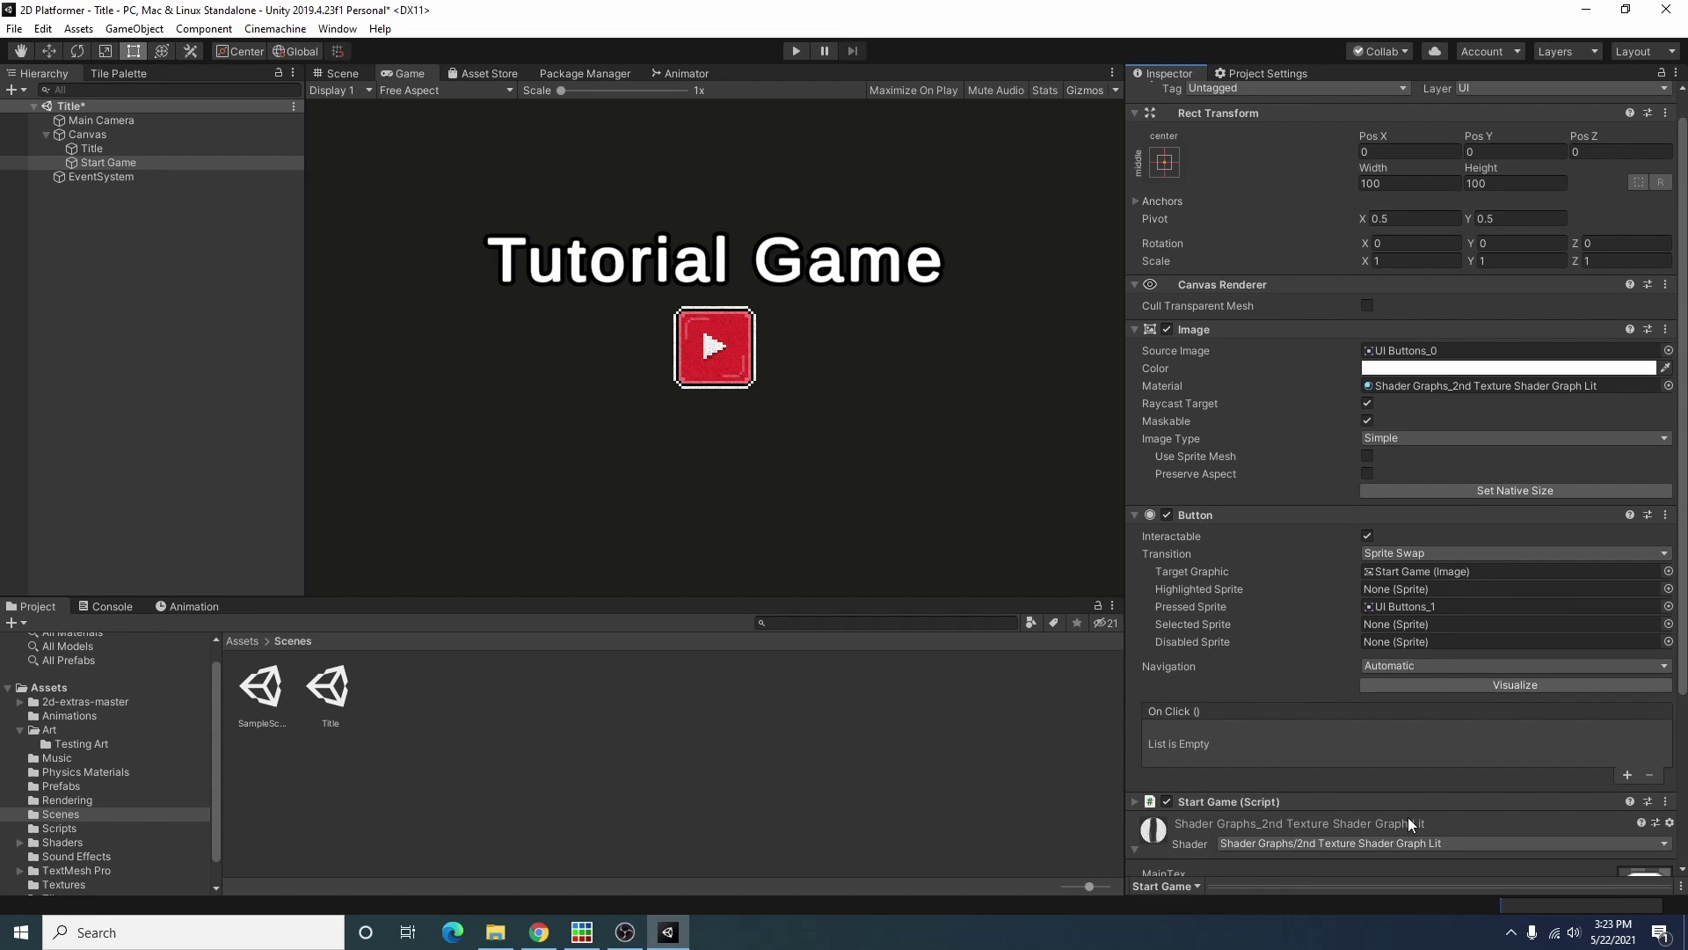
scroll(1345, 792, down, 5)
double_click(1250, 572)
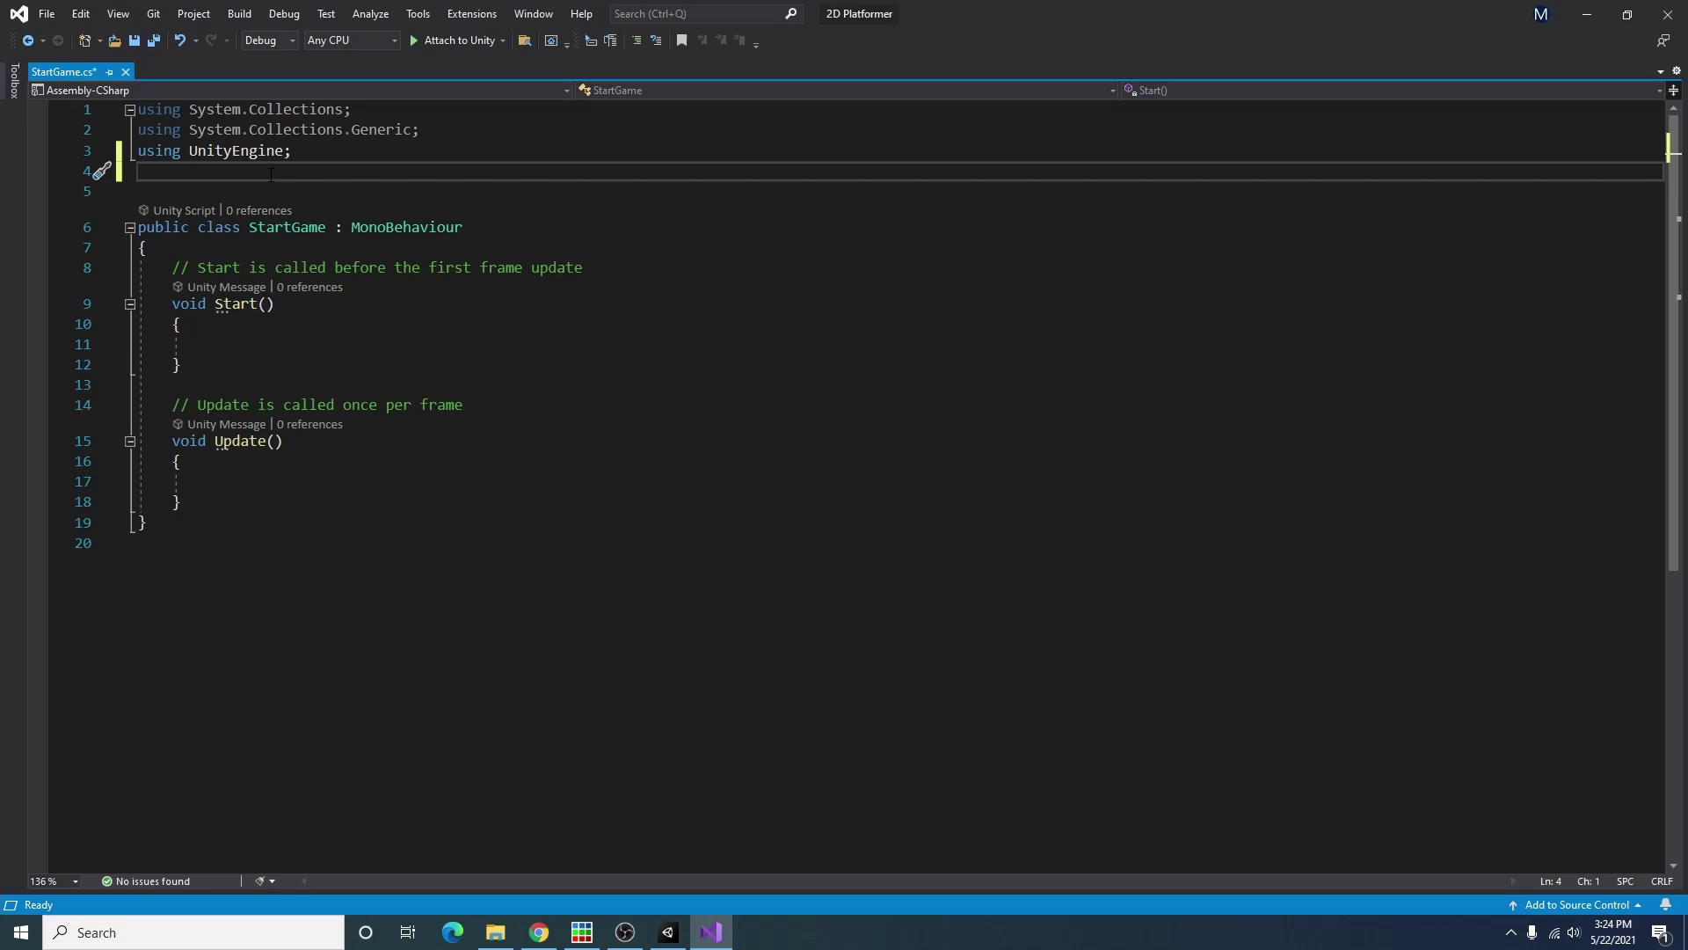
Step: Add a using directive for UnityEngine.SceneManagement below the existing using lines in StartGame.cs
text(using Unity)
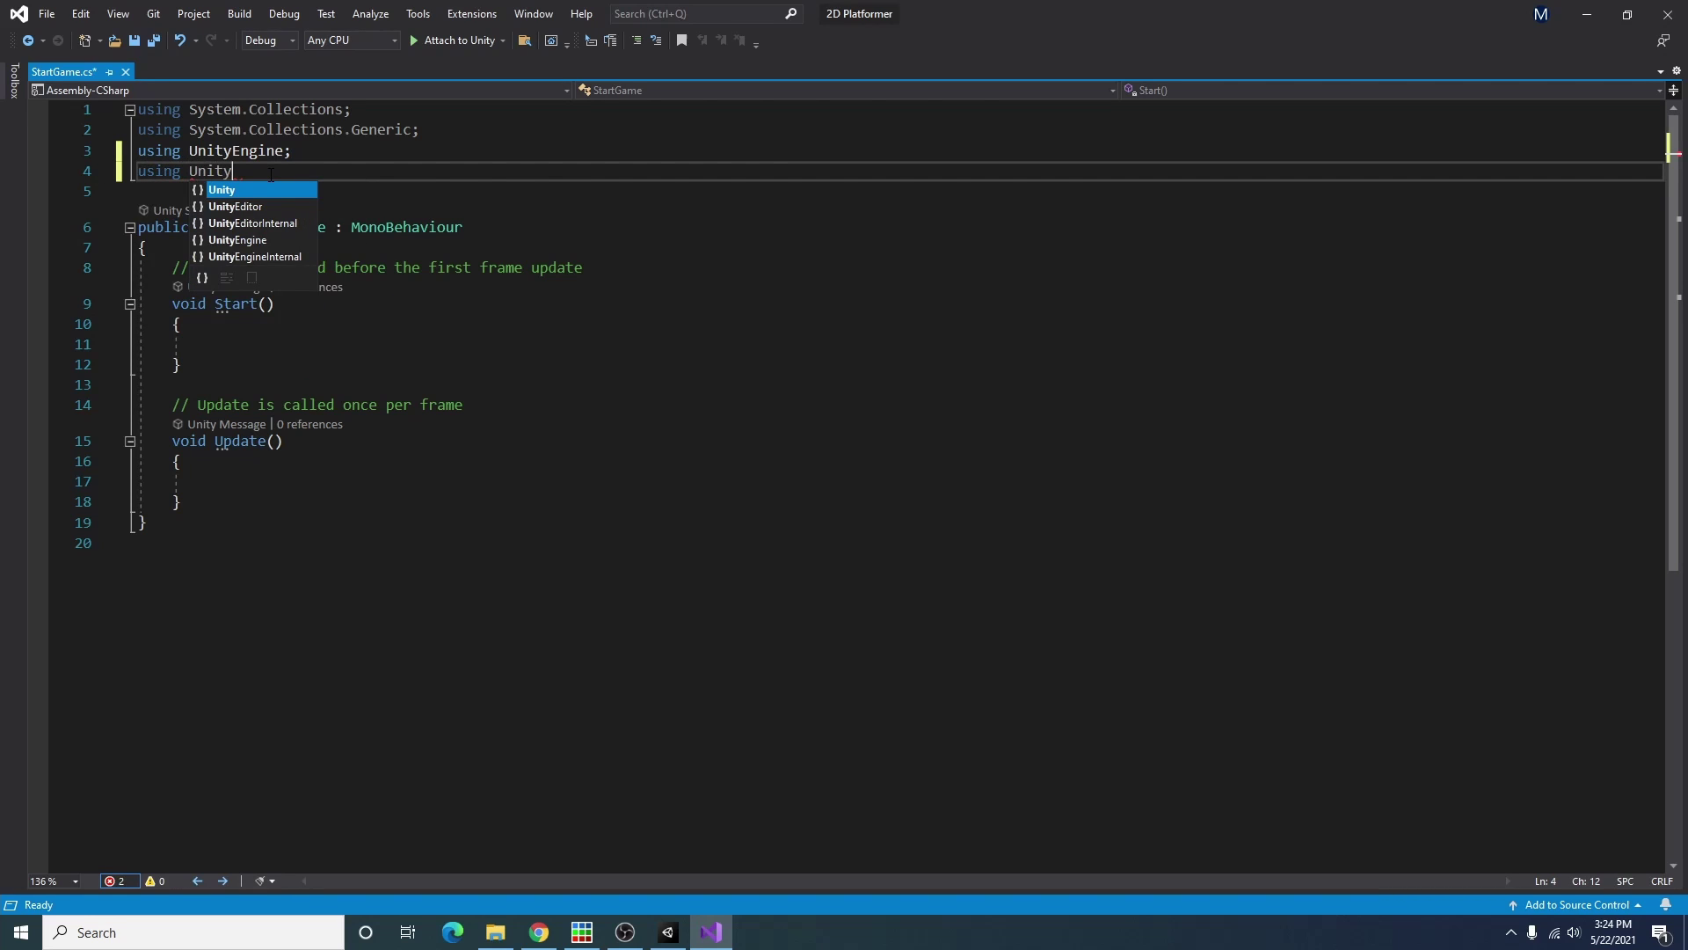
text(Engine)
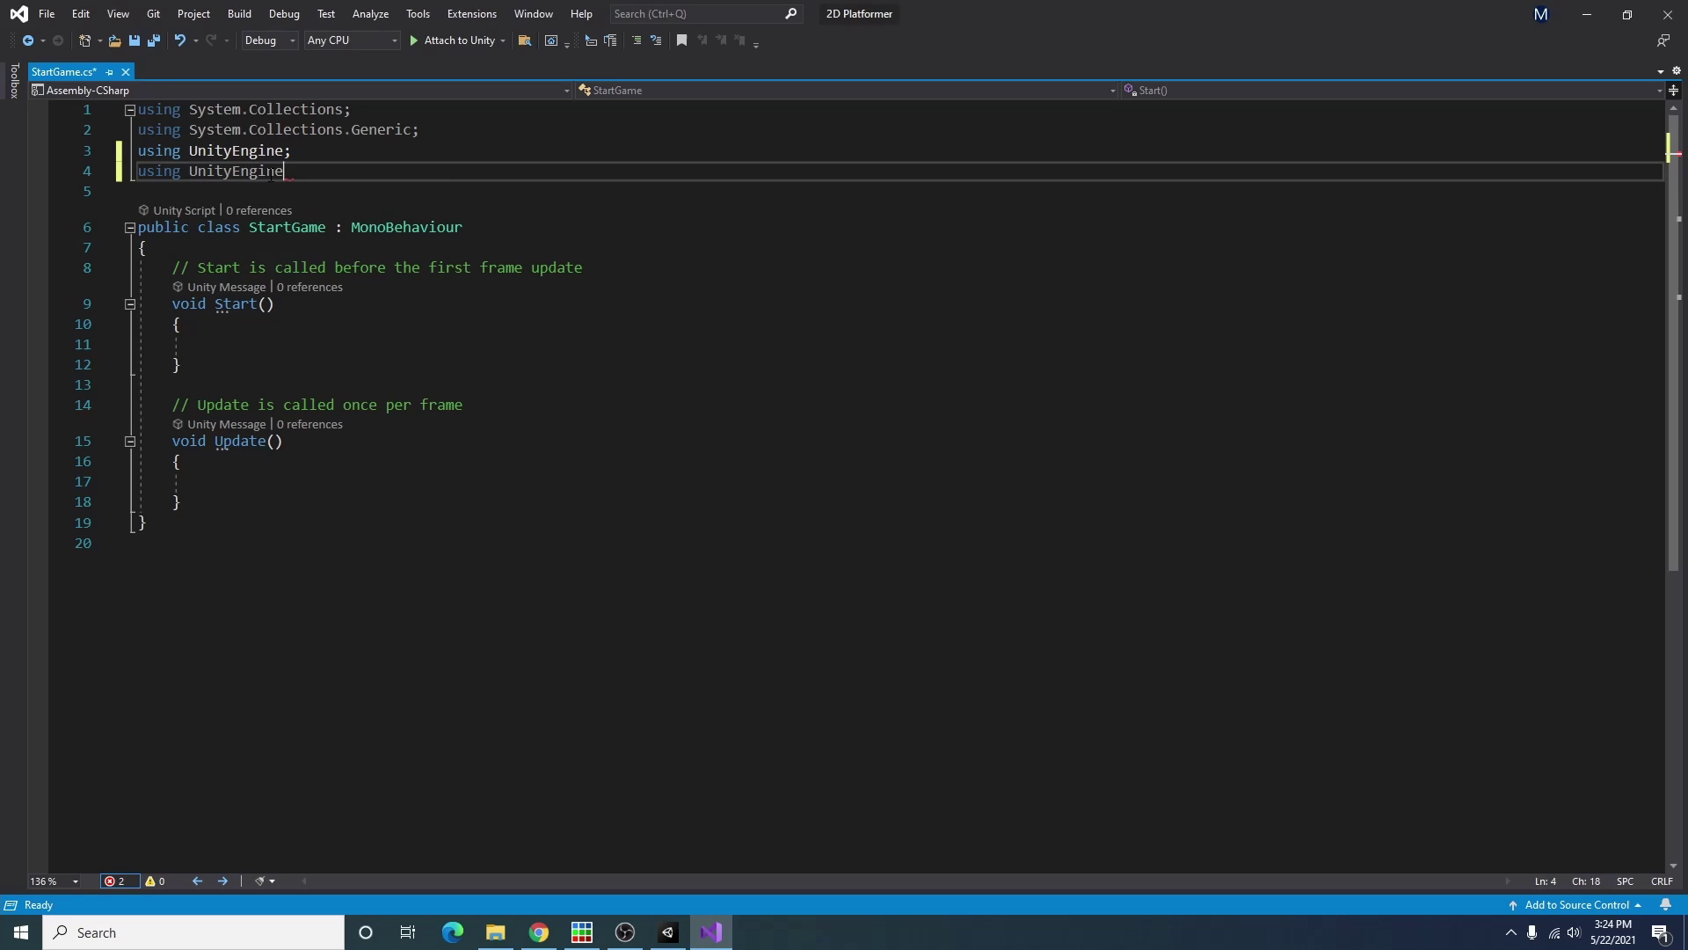
text(.Sc)
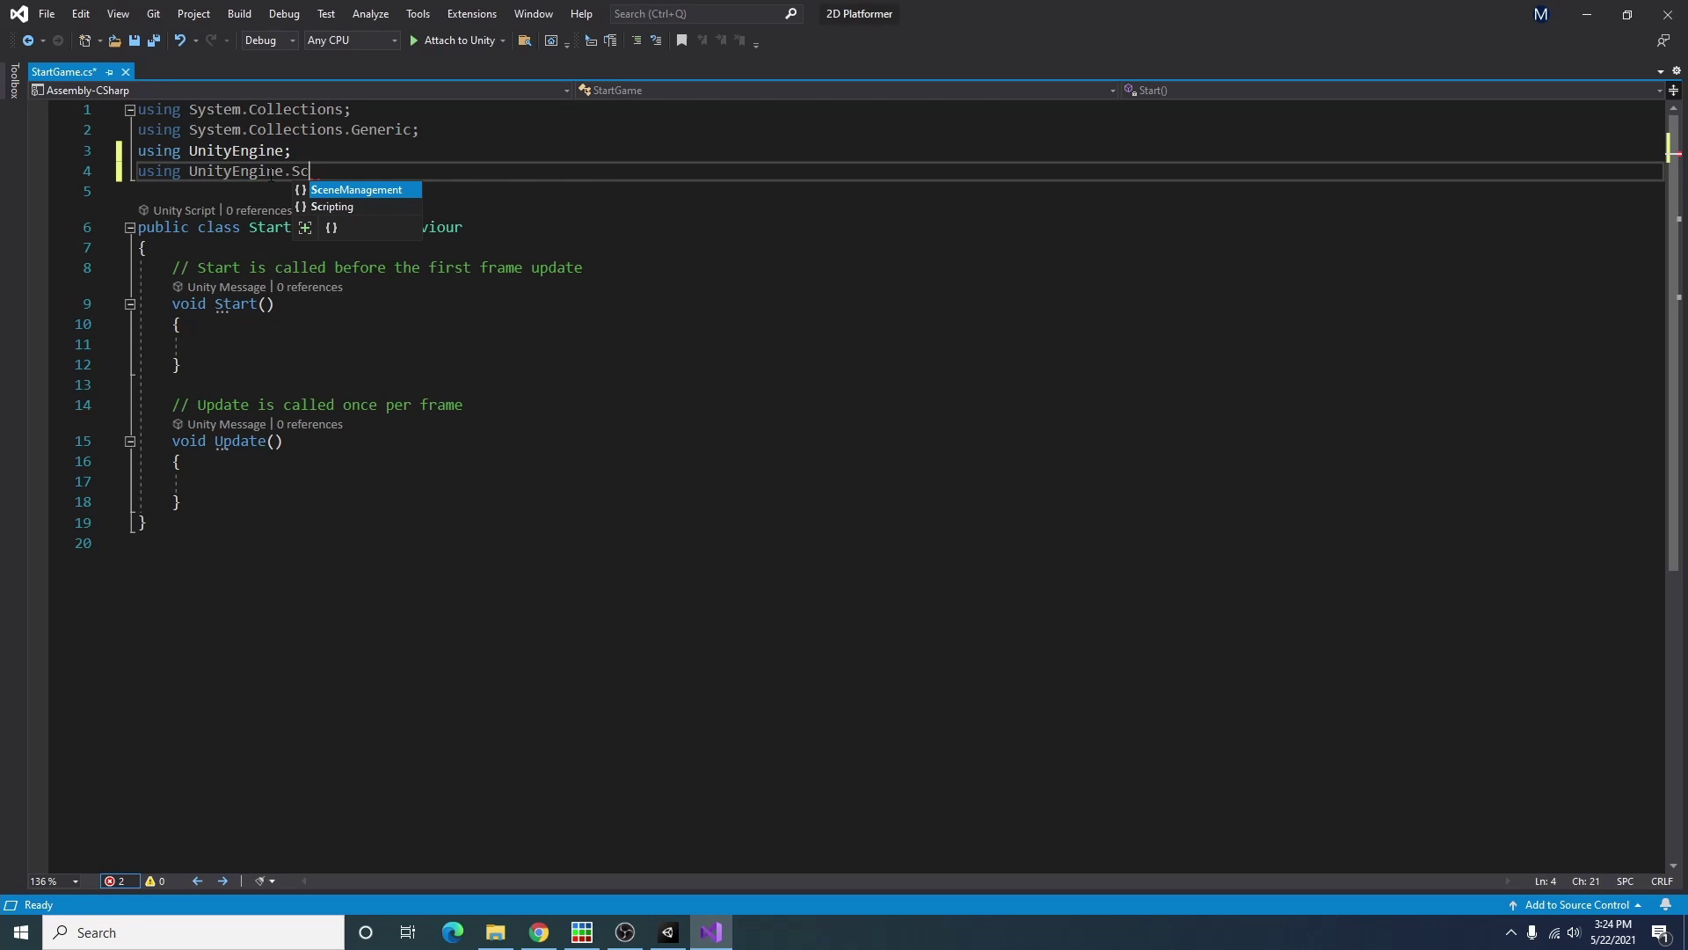
key(Tab)
text(;)
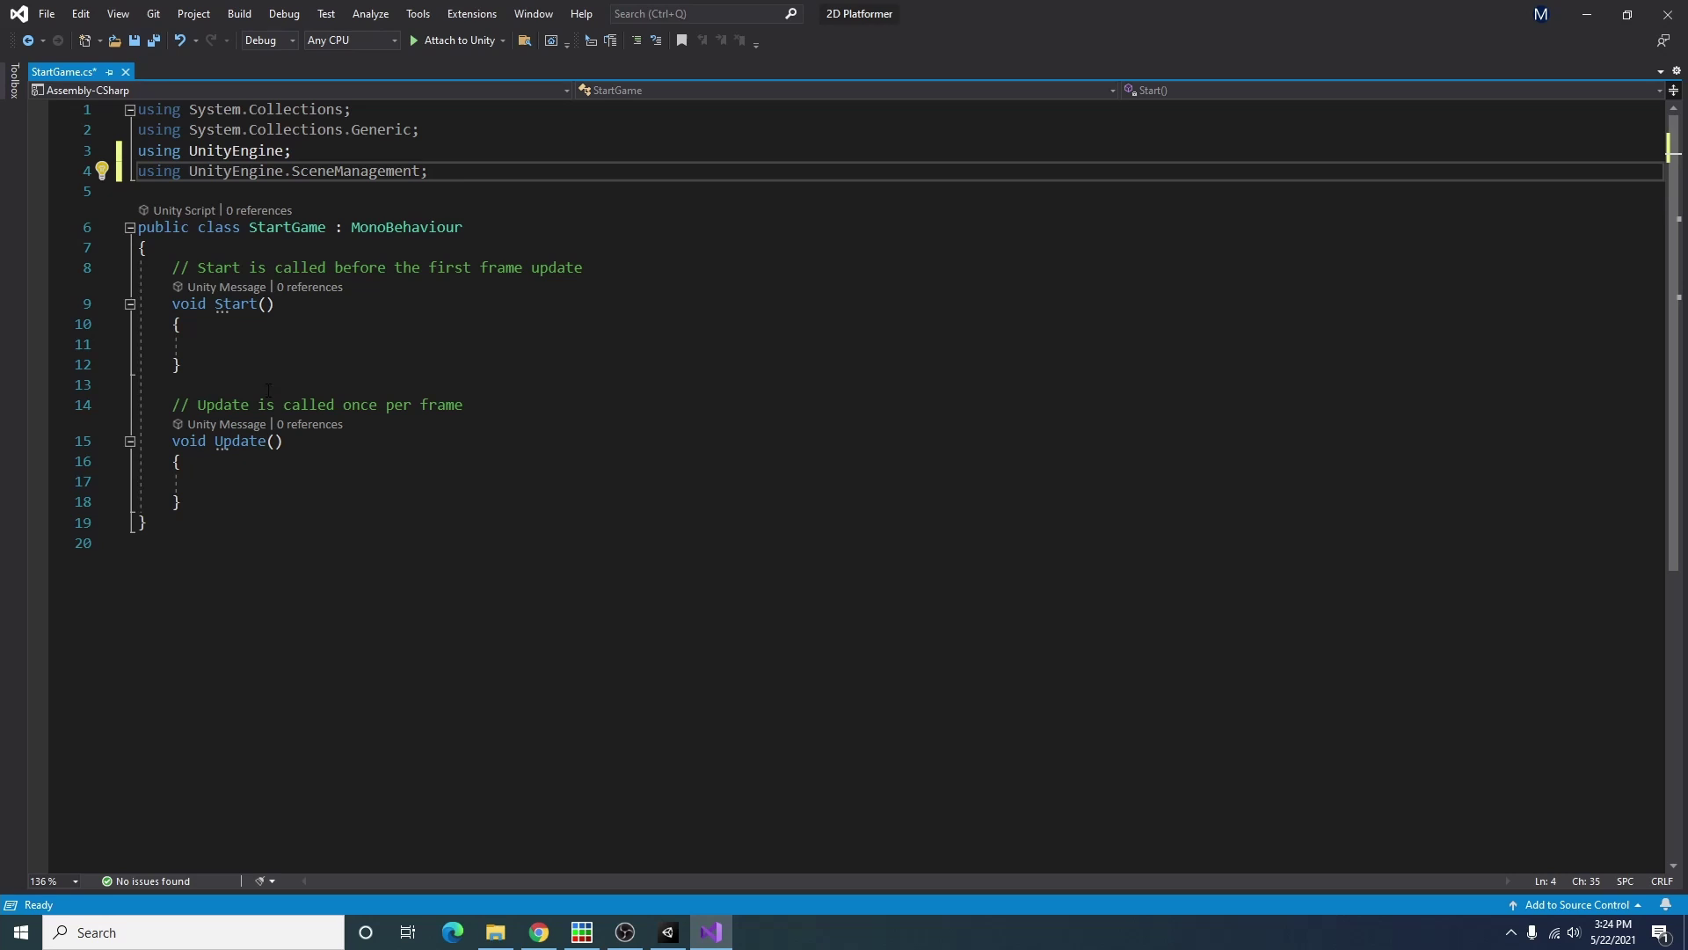
Step: Replace the default Start and Update methods of the StartGame class with a public string field named LevelName
drag(187, 507, 174, 267)
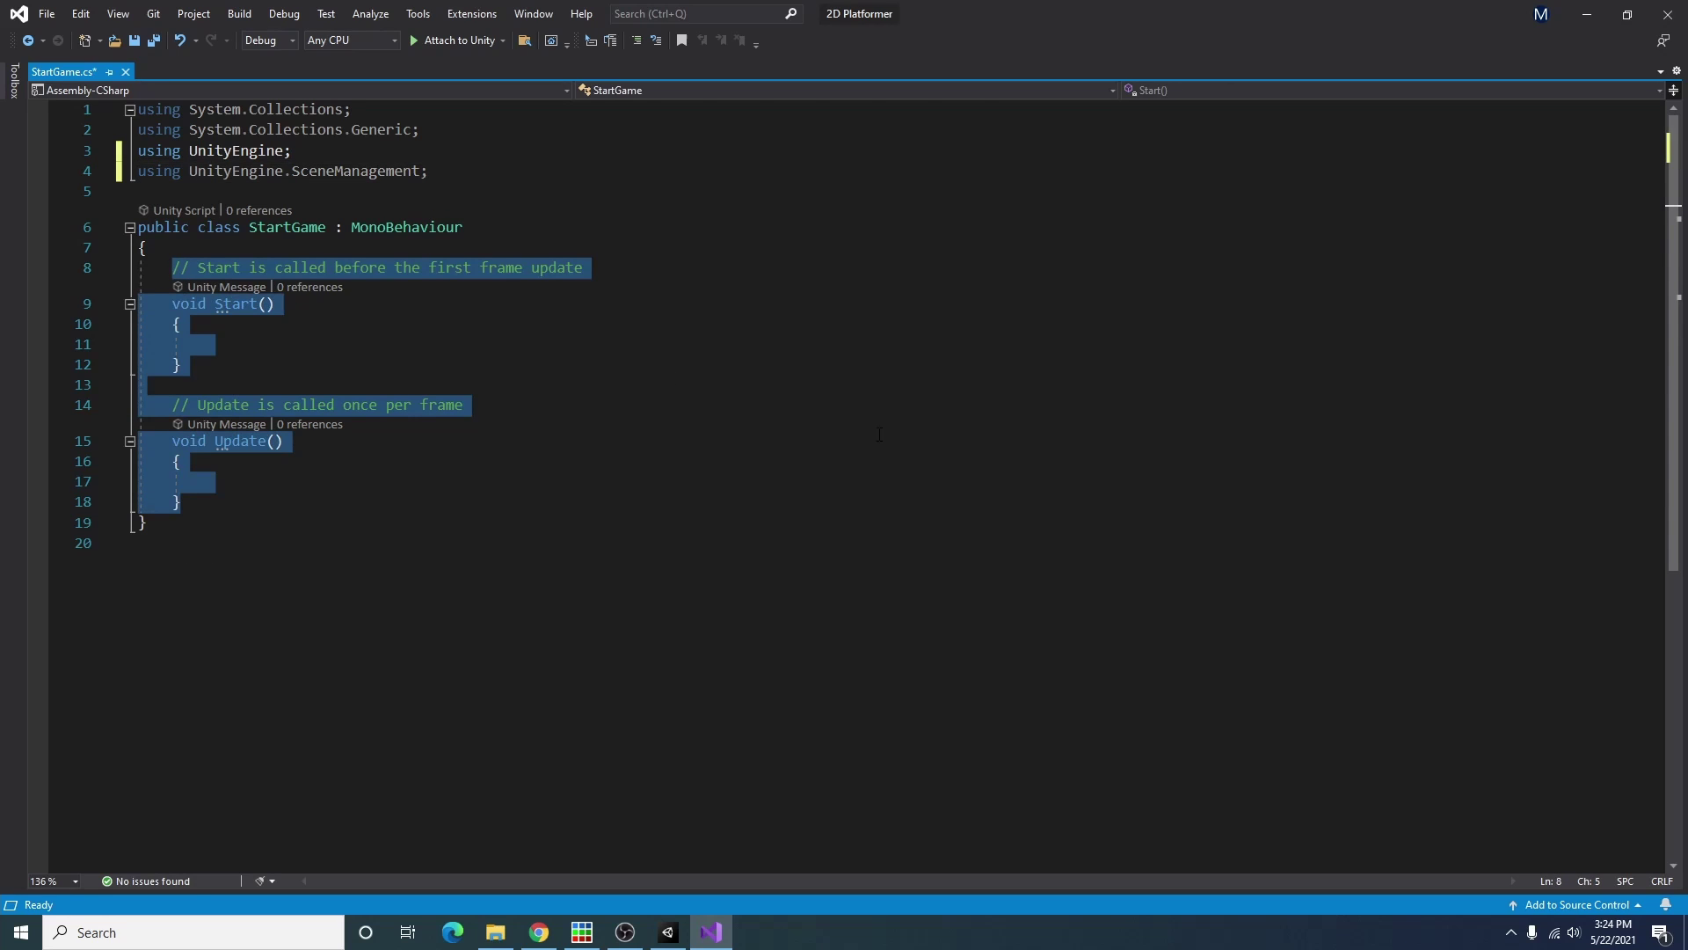
key(BackSpace)
text(public )
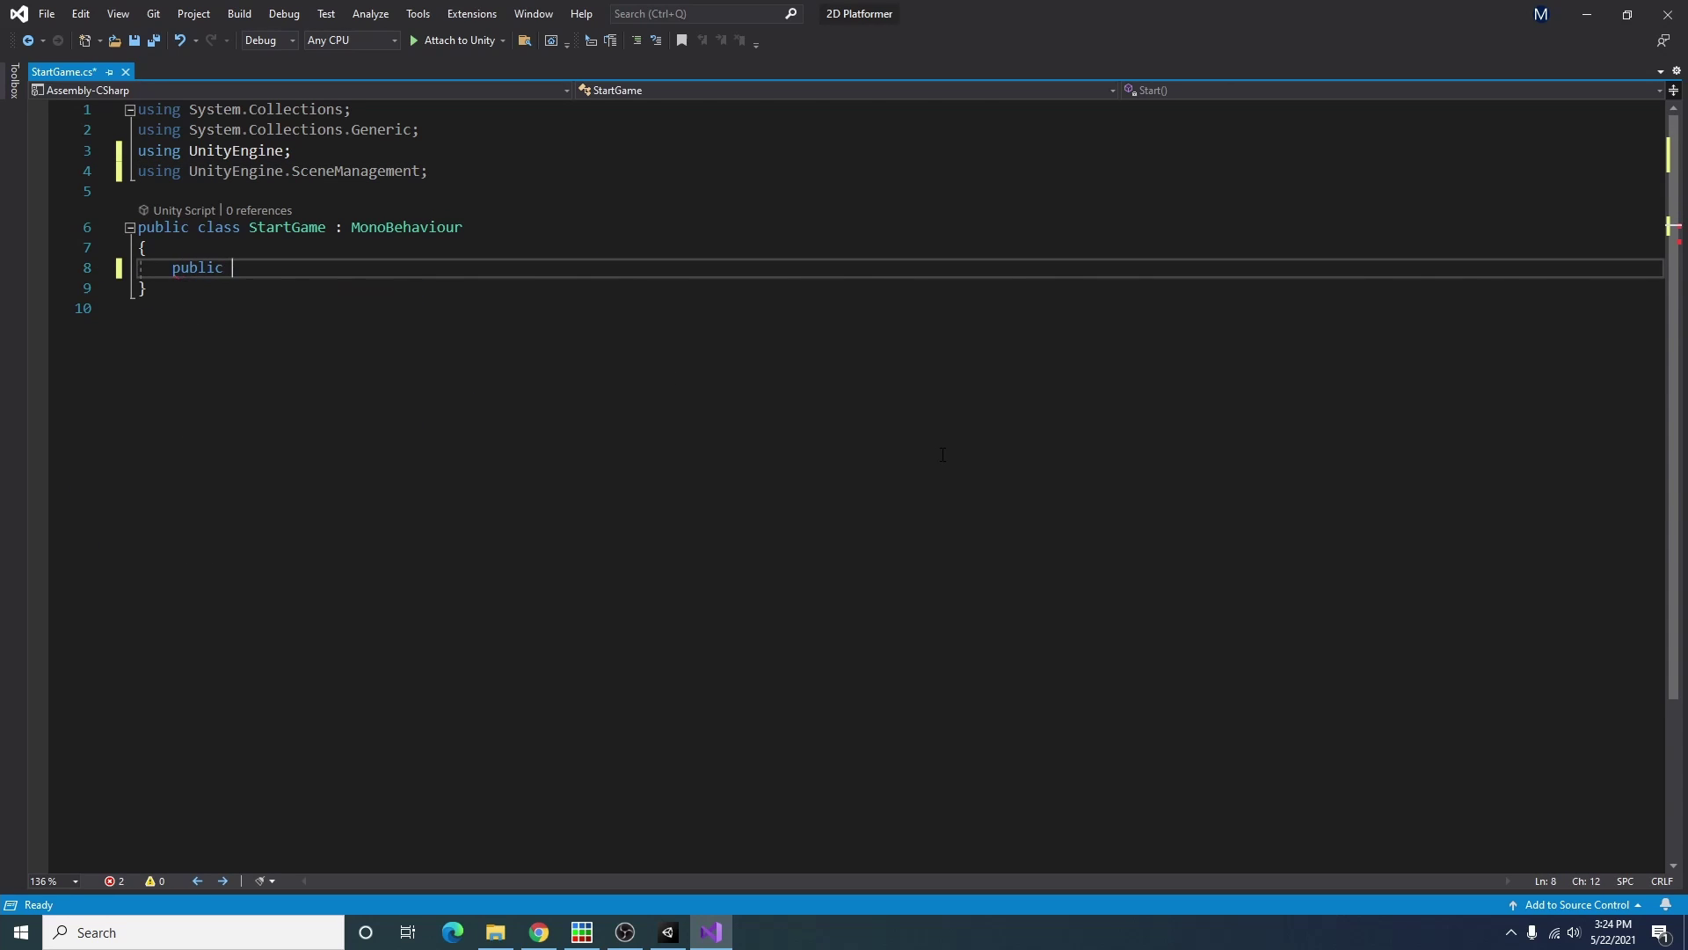
text(string LevelName;)
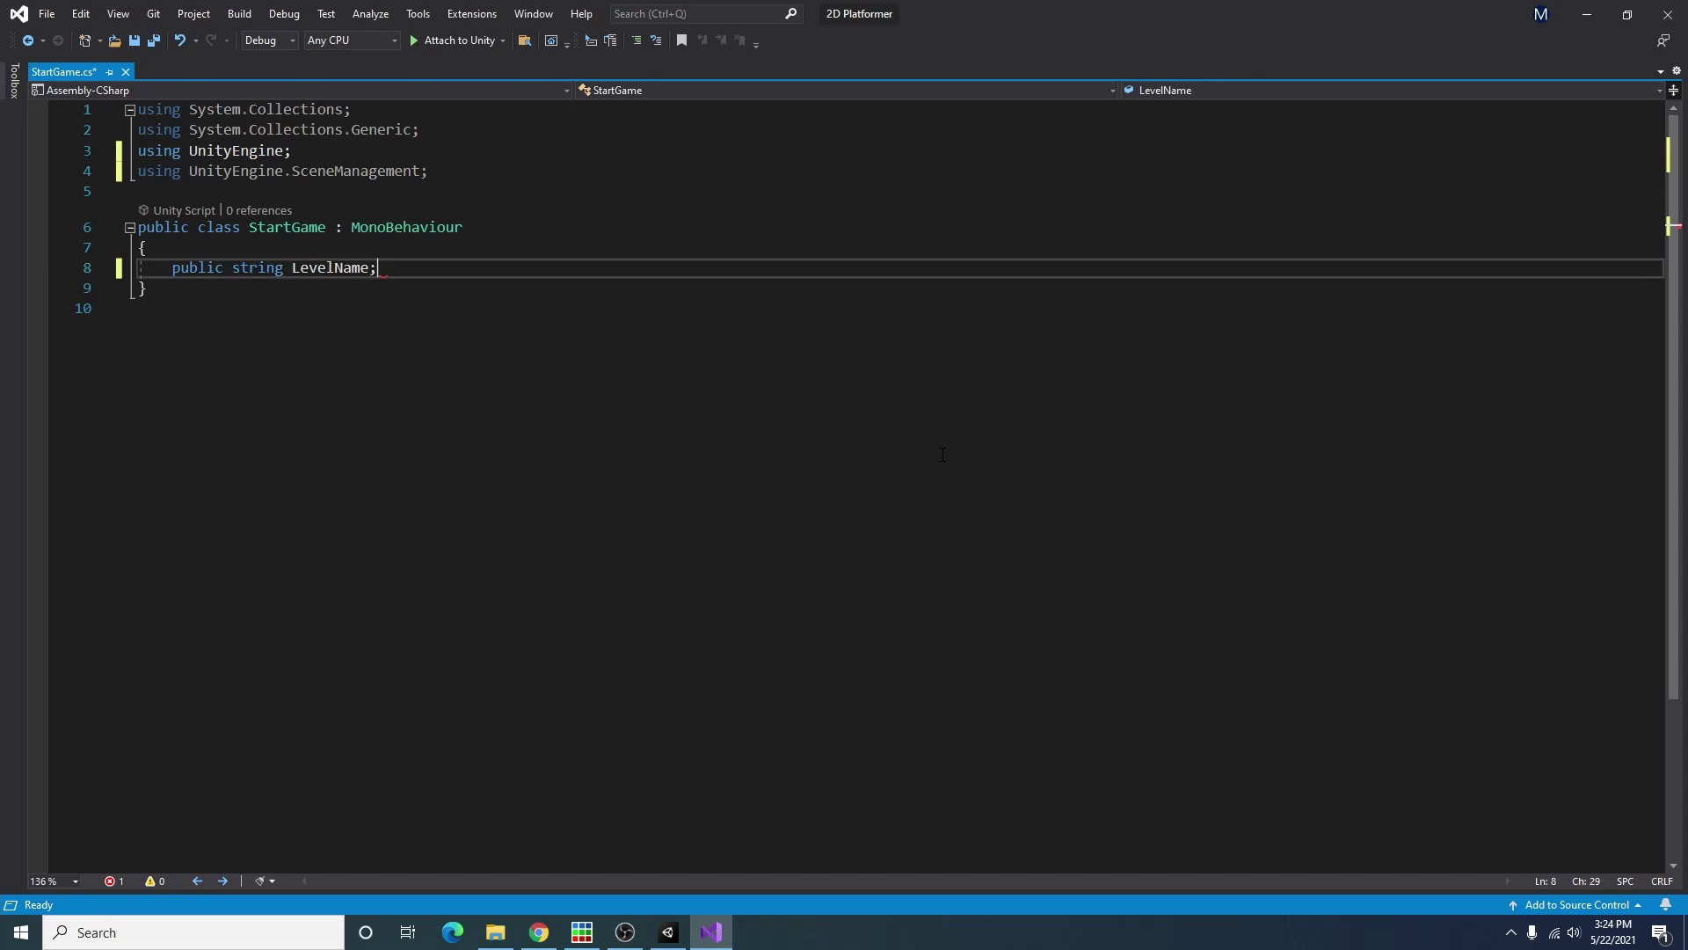
key(Return)
key(Return)
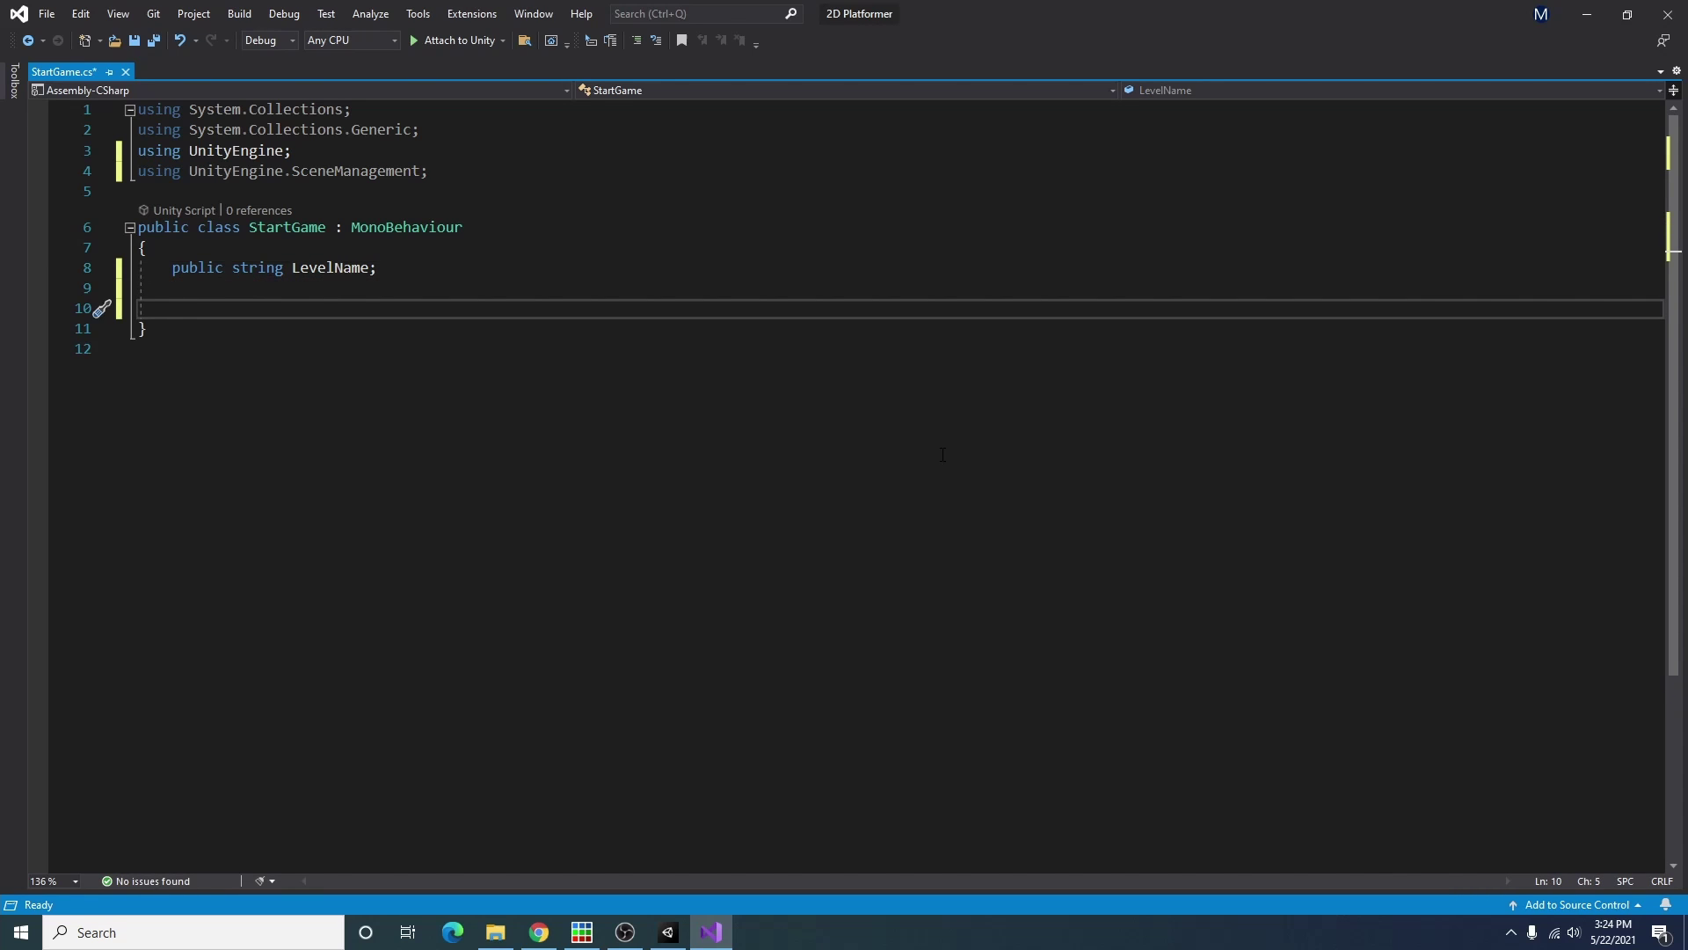
Step: Declare an empty public void LoadLevel() method below the LevelName field
key(Up)
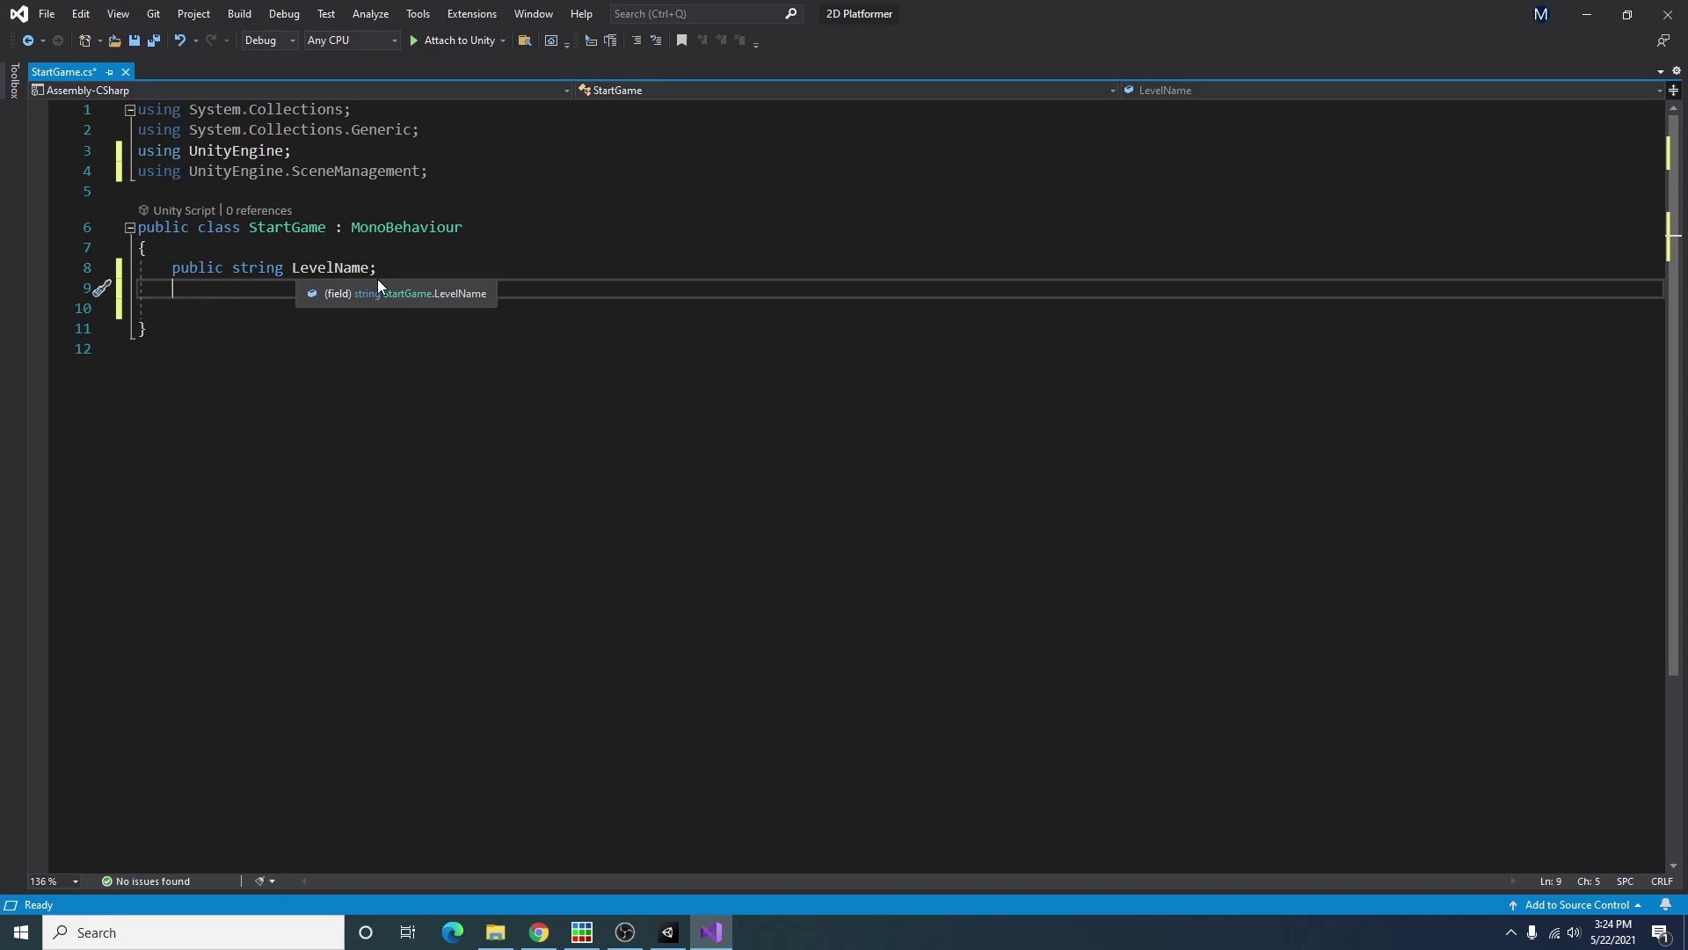
key(Return)
text(public void )
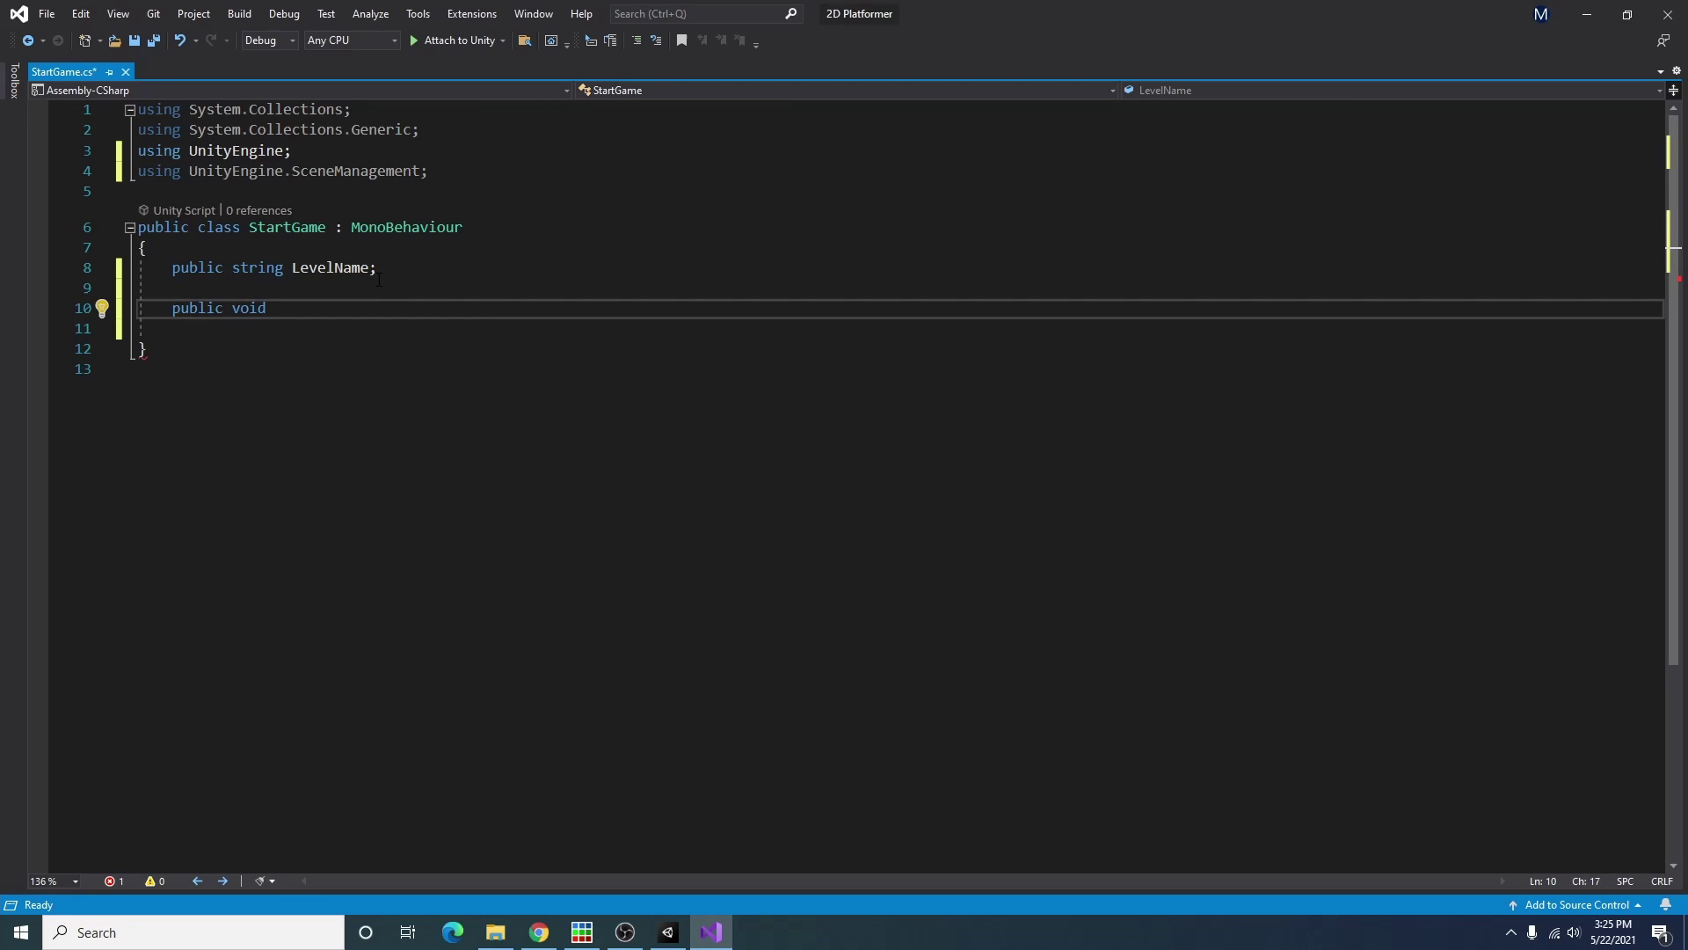
text(LoadLevel())
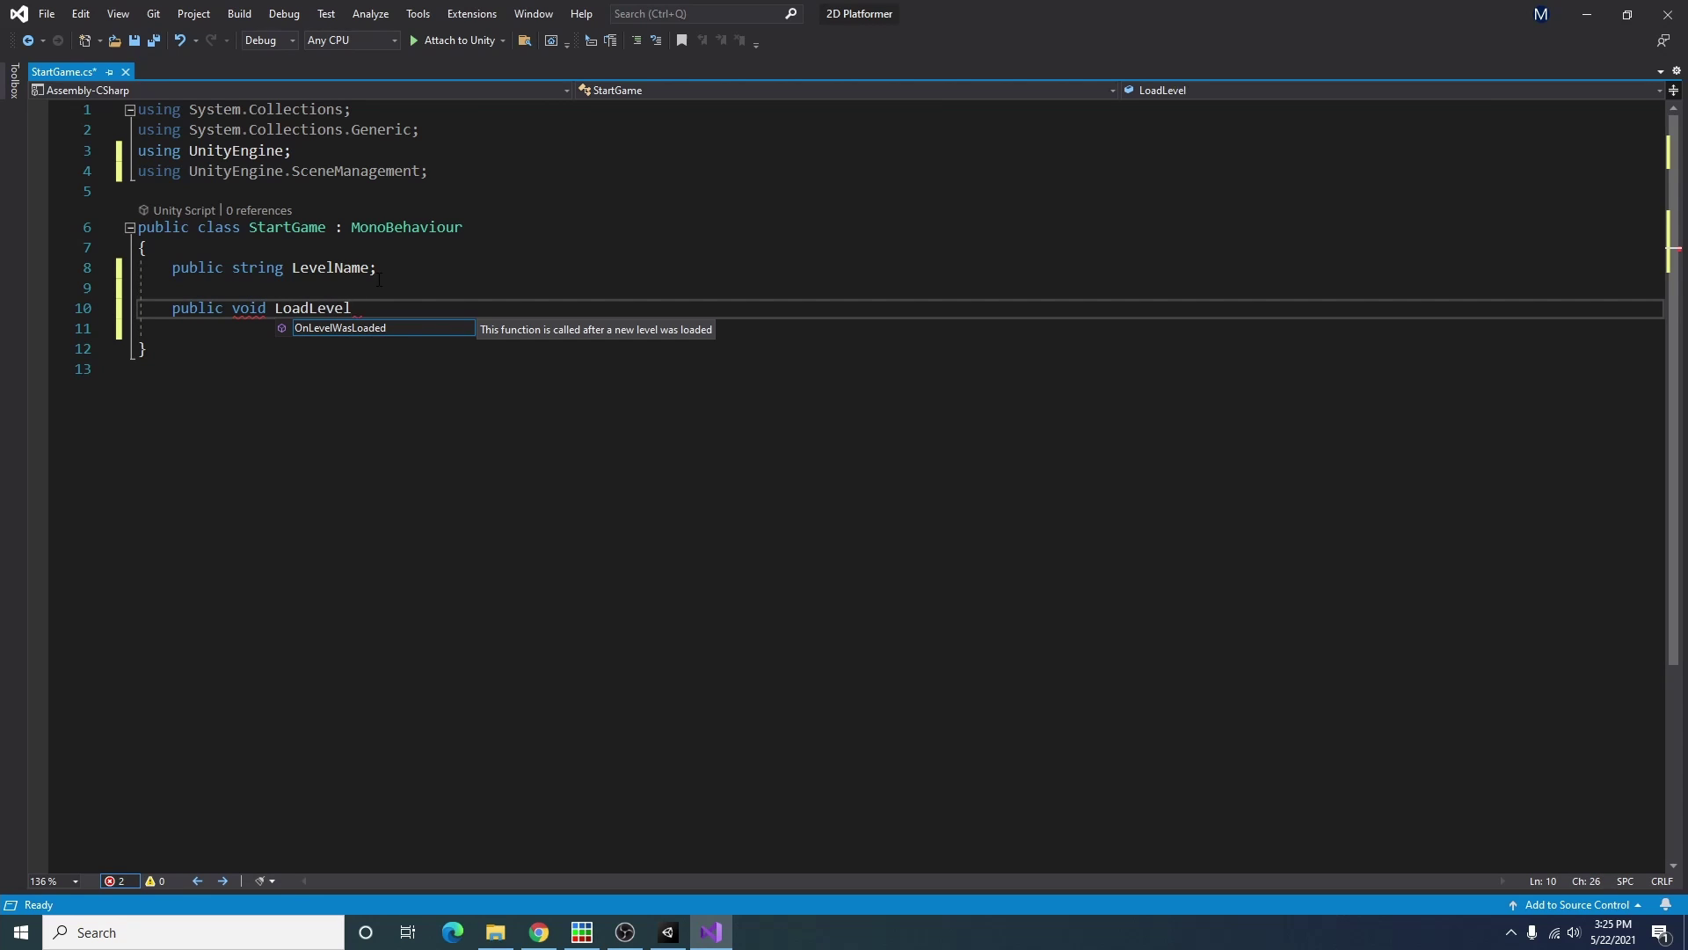
key(Return)
text({)
key(Return)
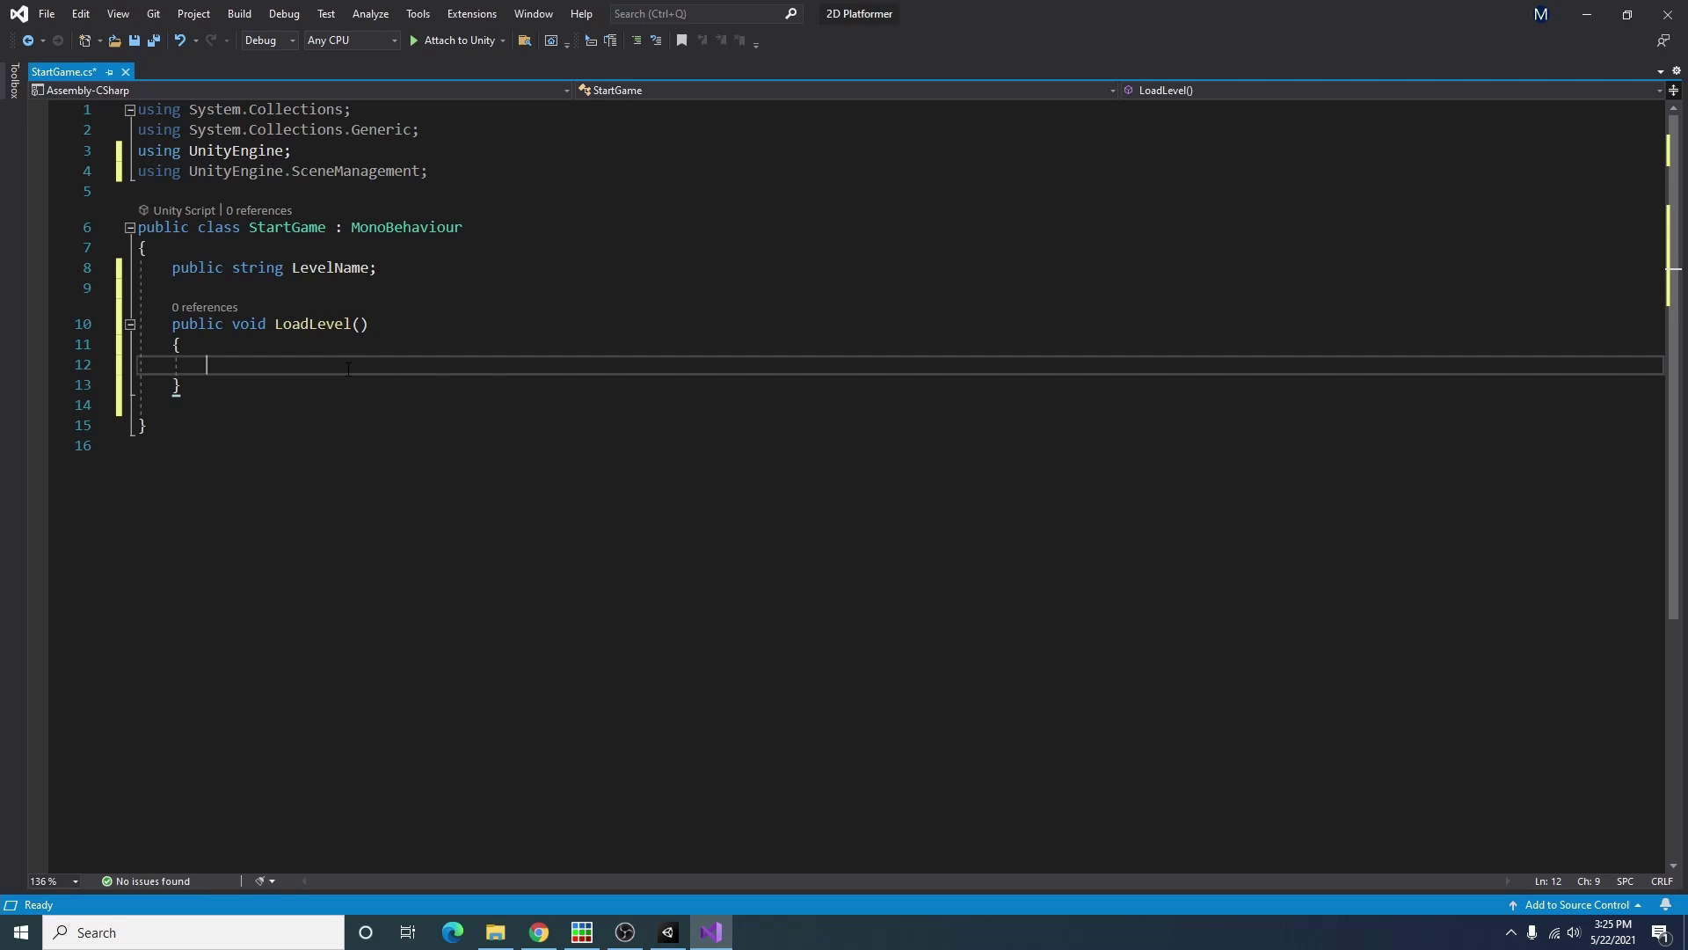
Step: Make LoadLevel() call SceneManager.LoadScene(LevelName); and save the StartGame script
text(Scene)
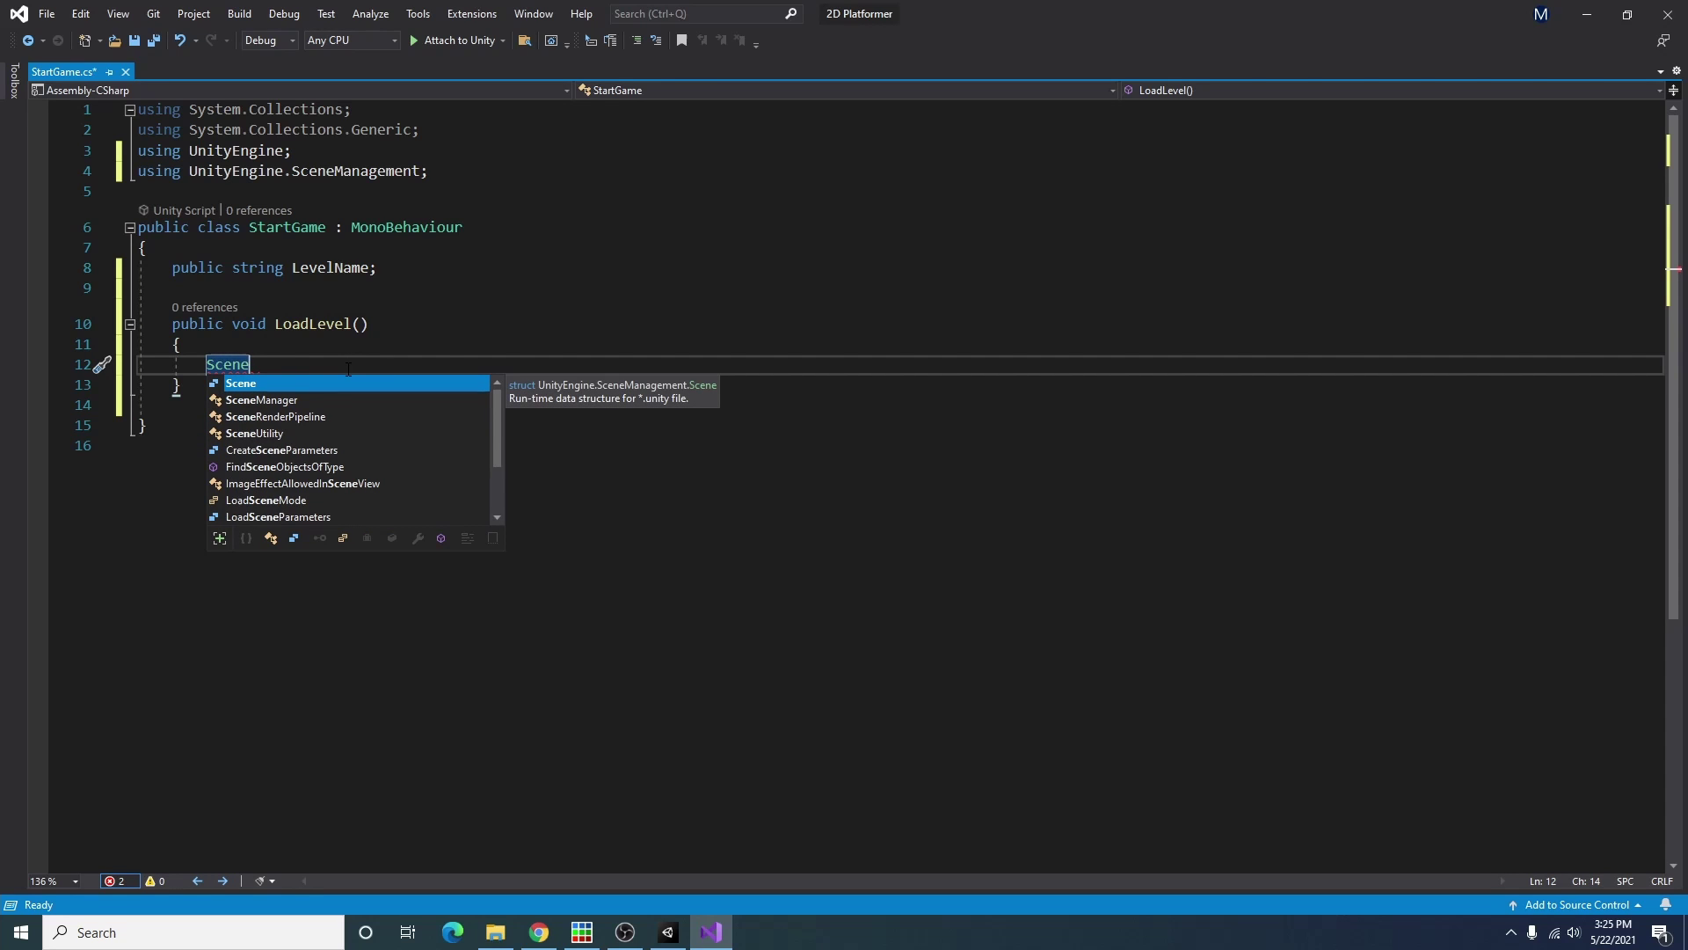
text(M)
key(Tab)
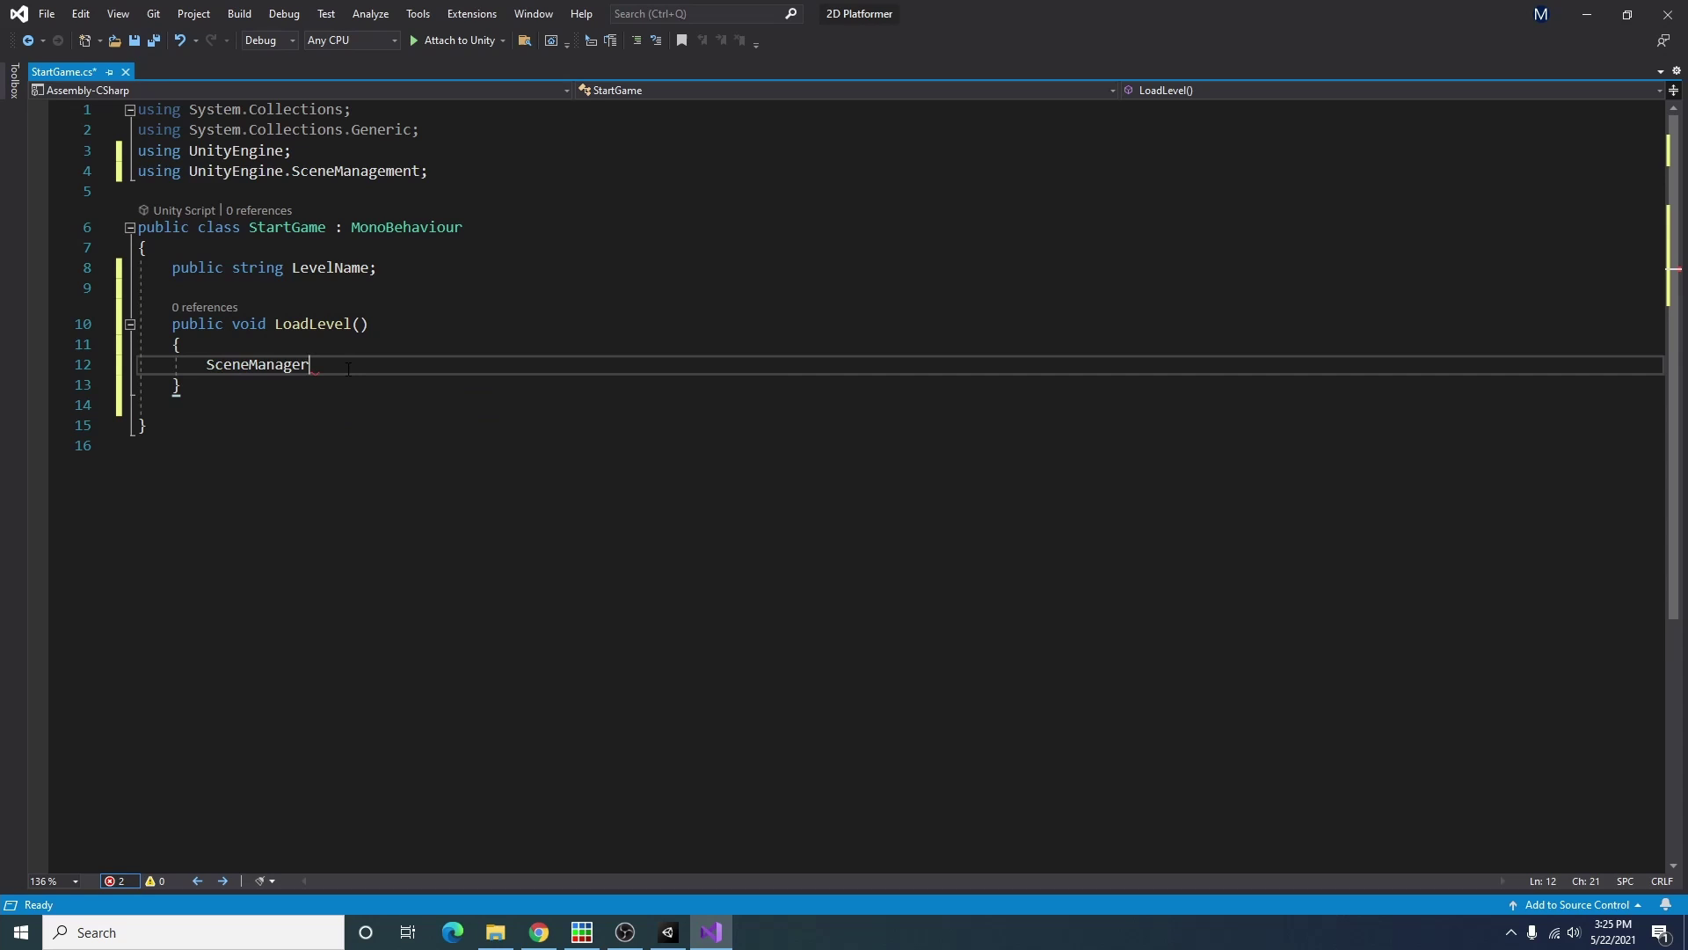
text(.lo)
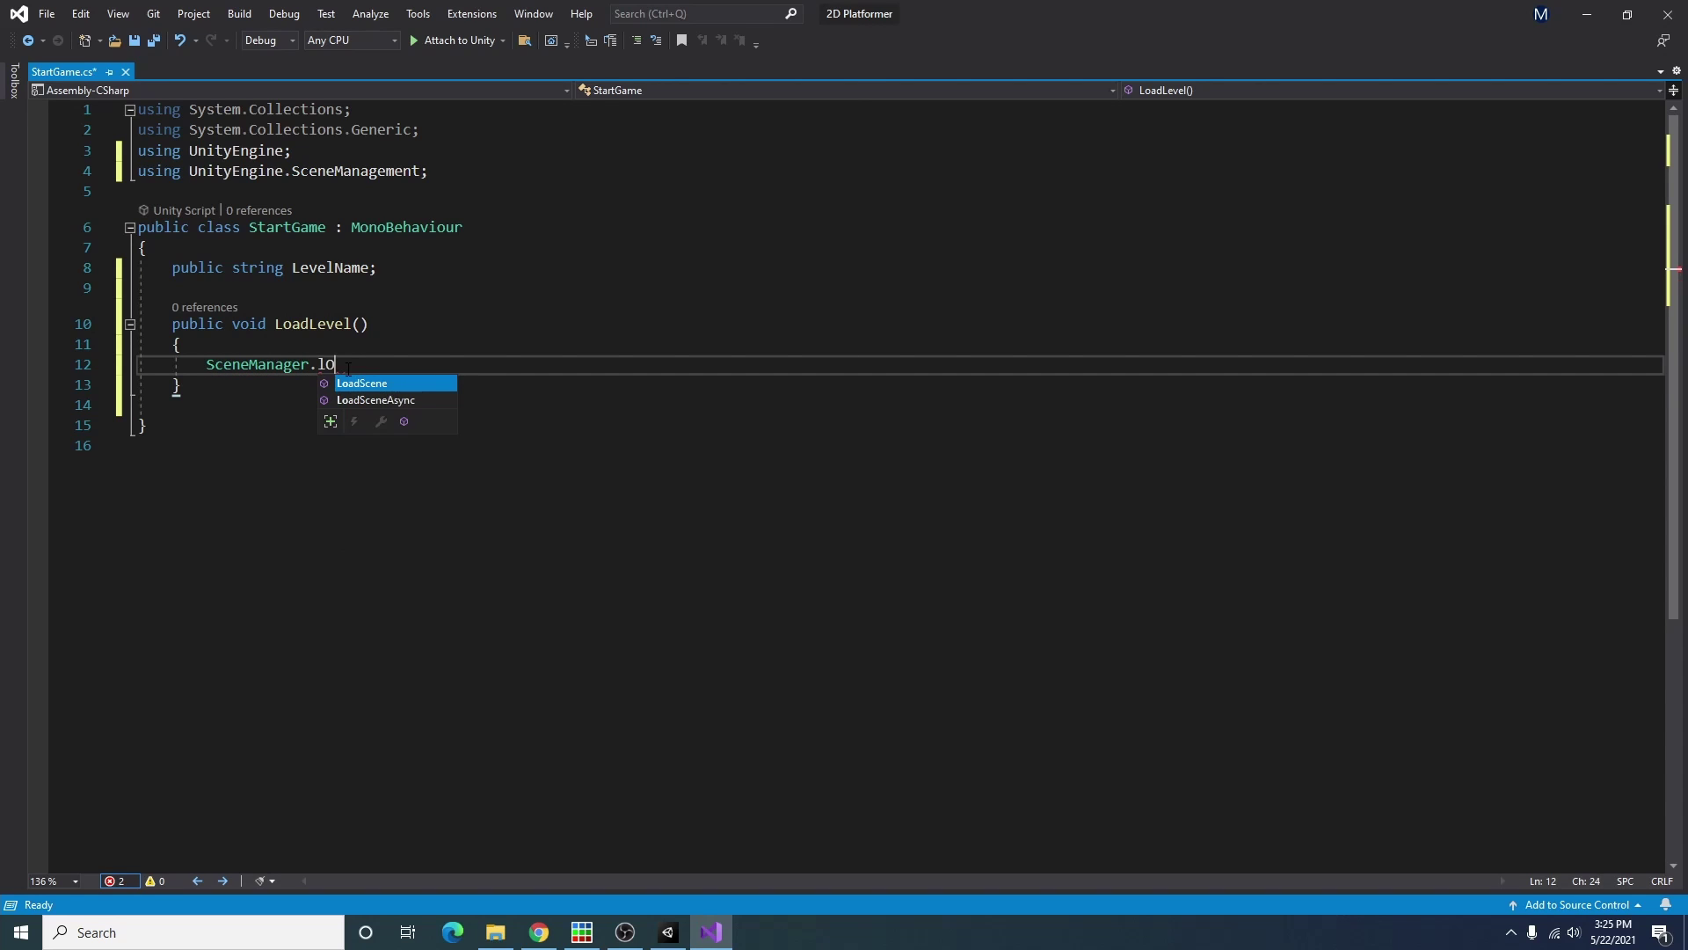
key(Tab)
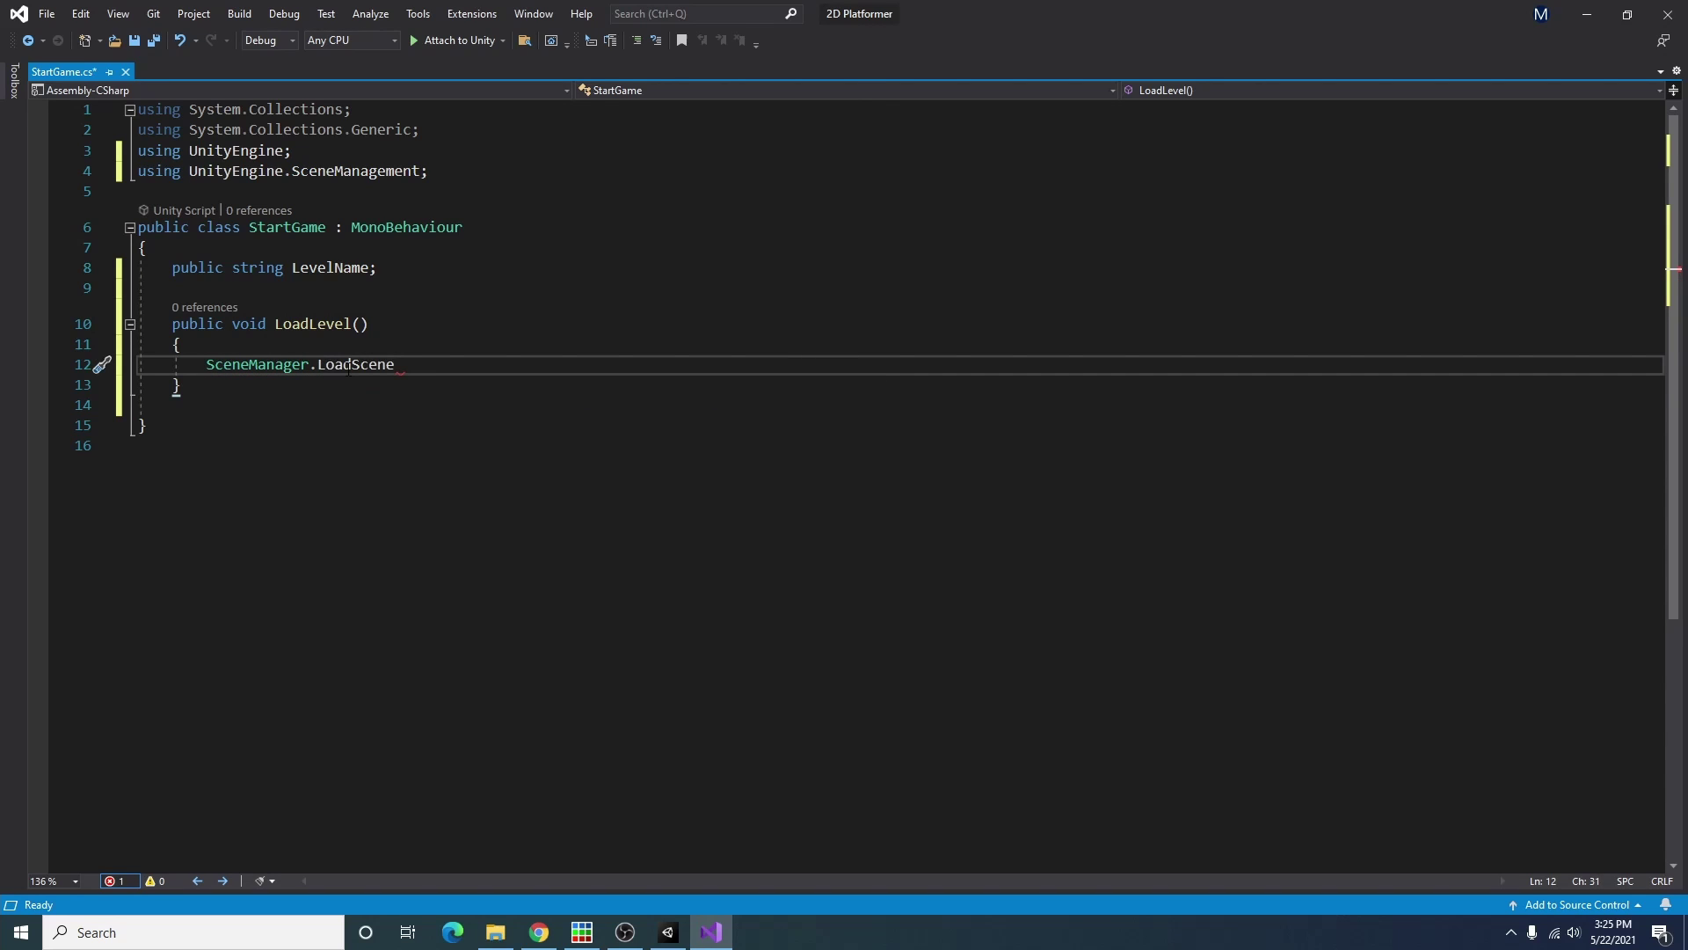
text(())
key(Left)
text(level)
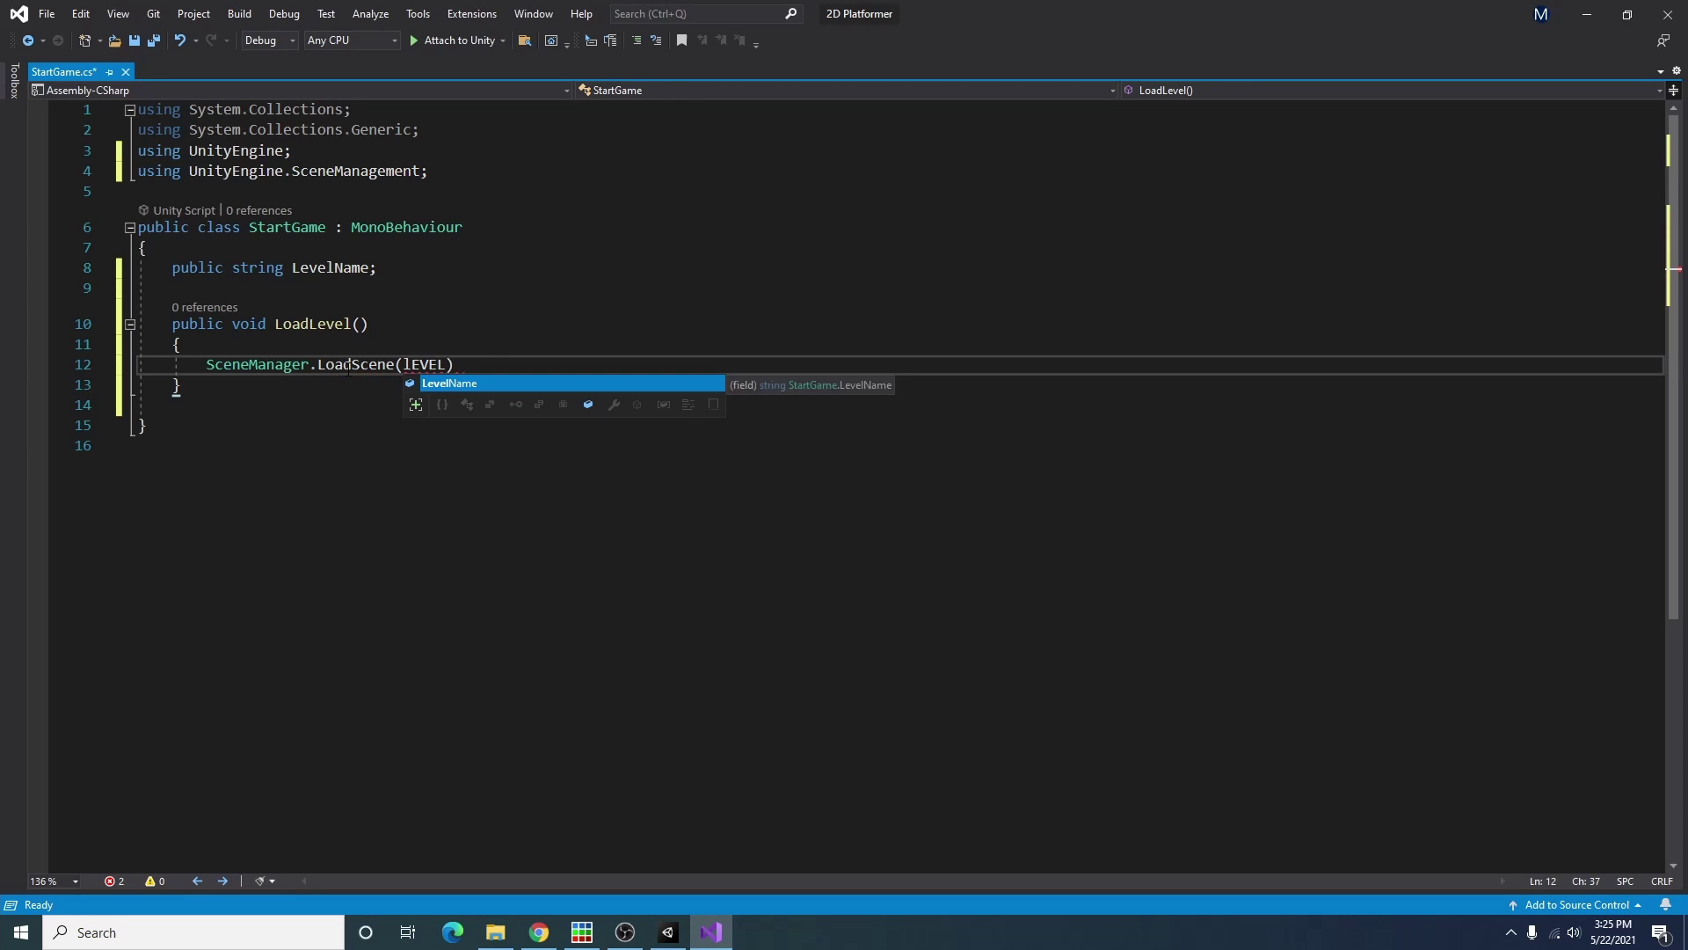
key(Tab)
text();)
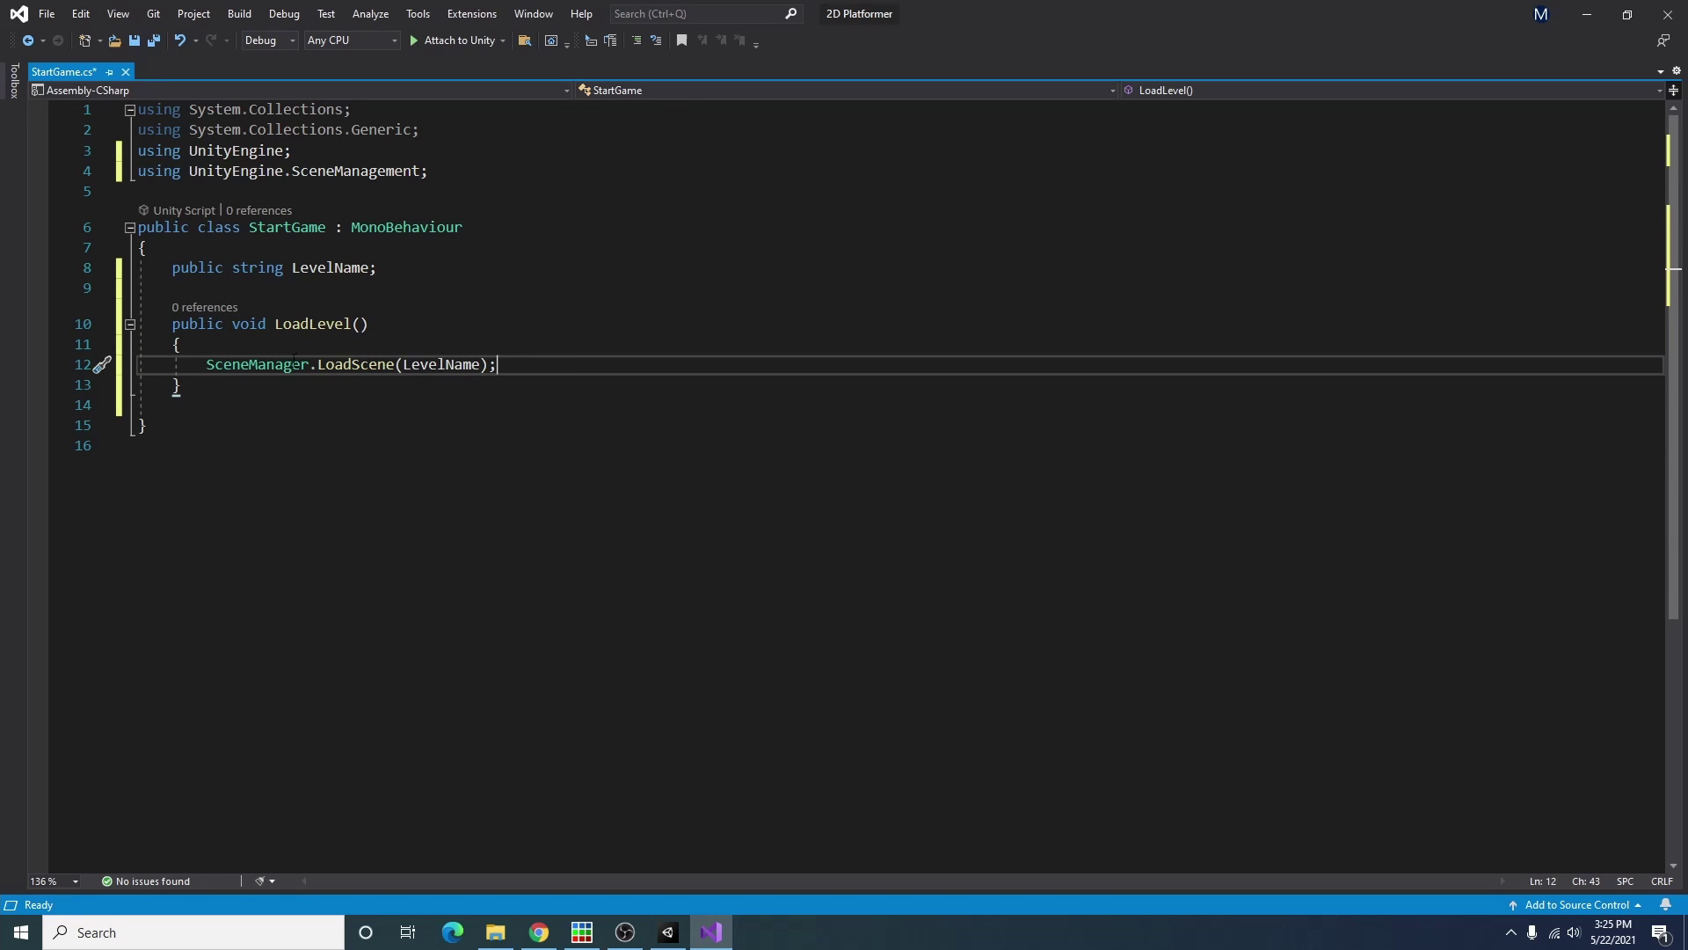
drag(206, 364, 595, 362)
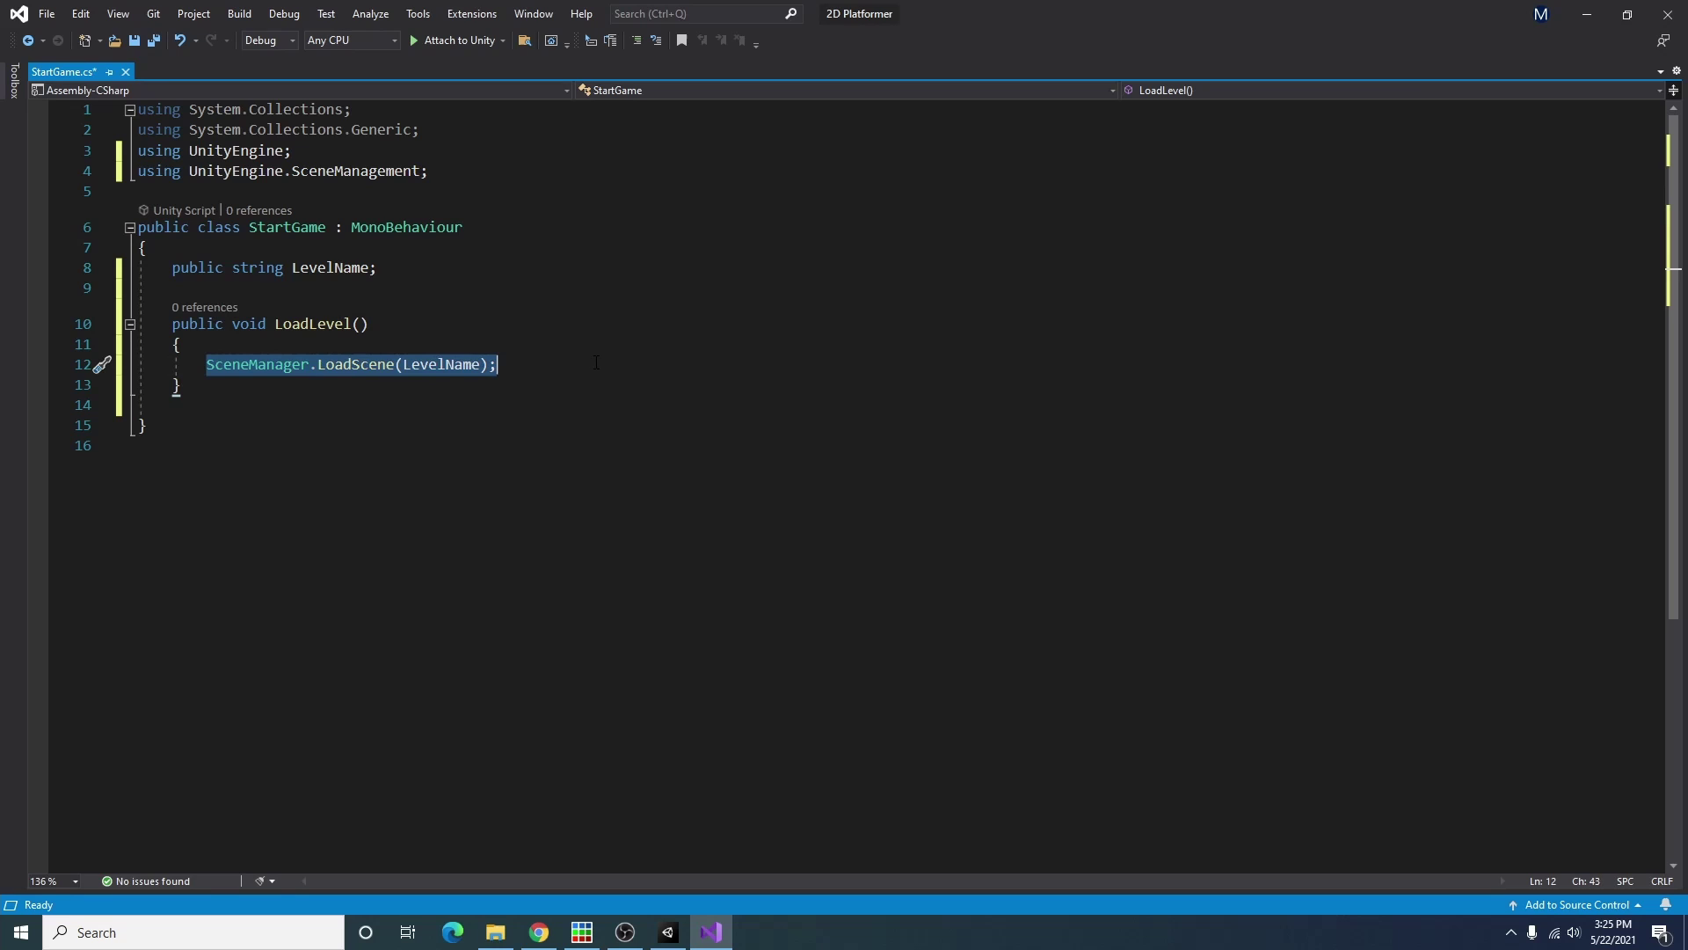
click(590, 363)
key(ctrl+s)
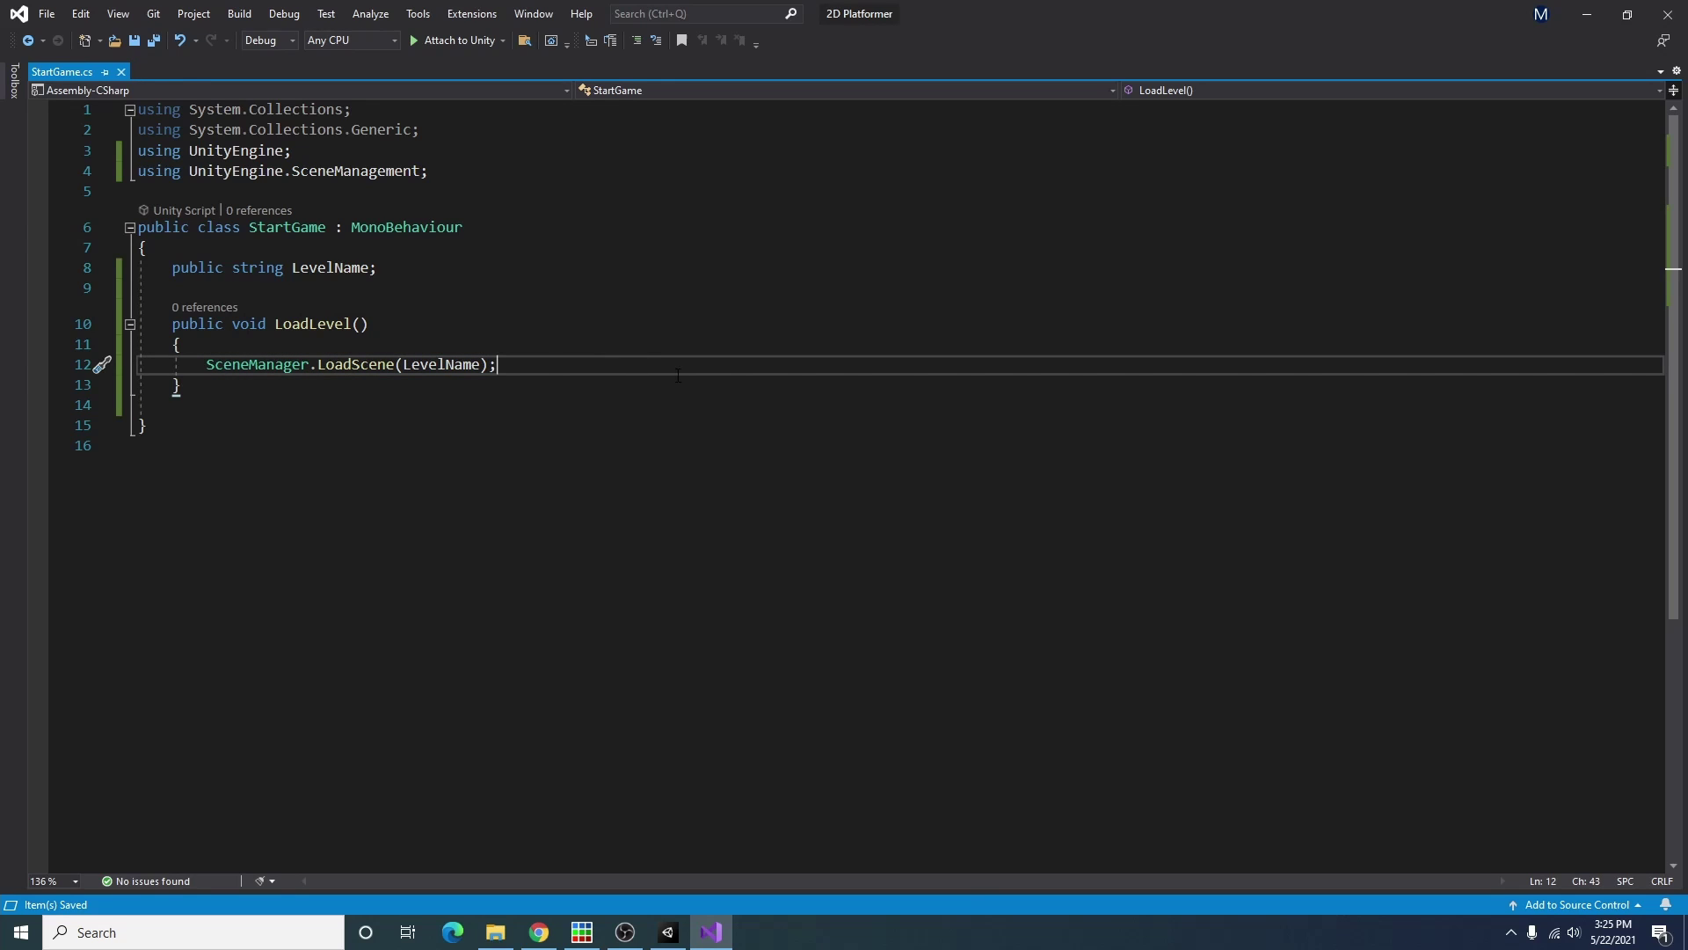
Step: Switch back to Unity and rename the SampleScene asset in the Scenes folder to Level 1
click(672, 942)
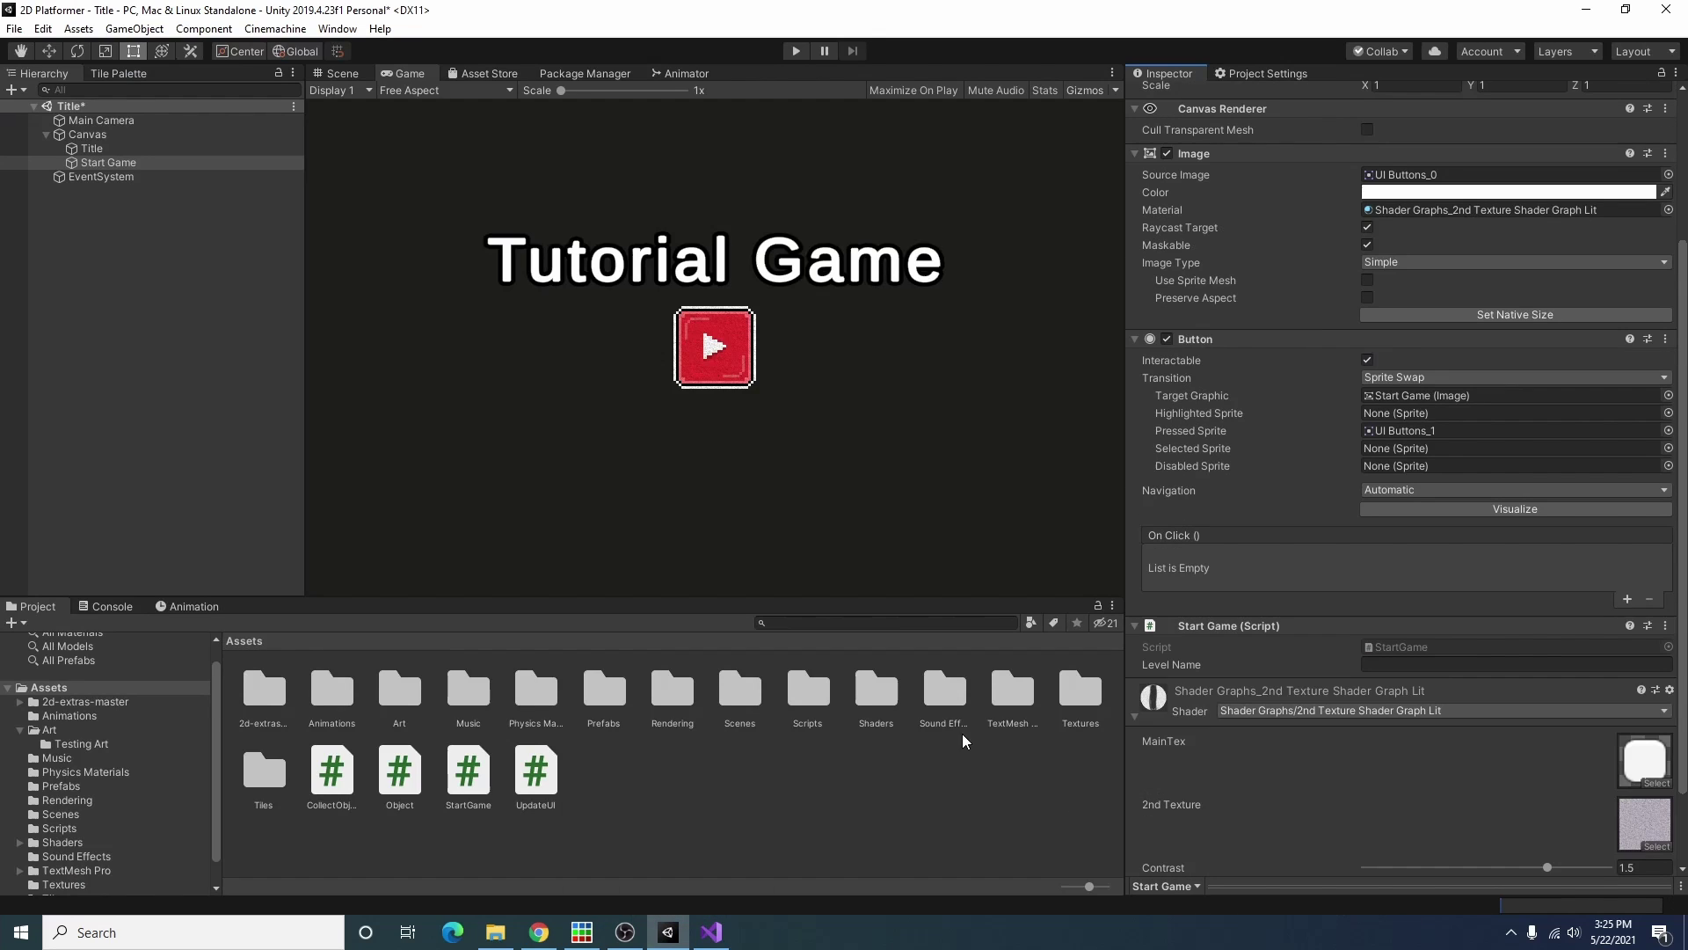
double_click(756, 697)
click(273, 702)
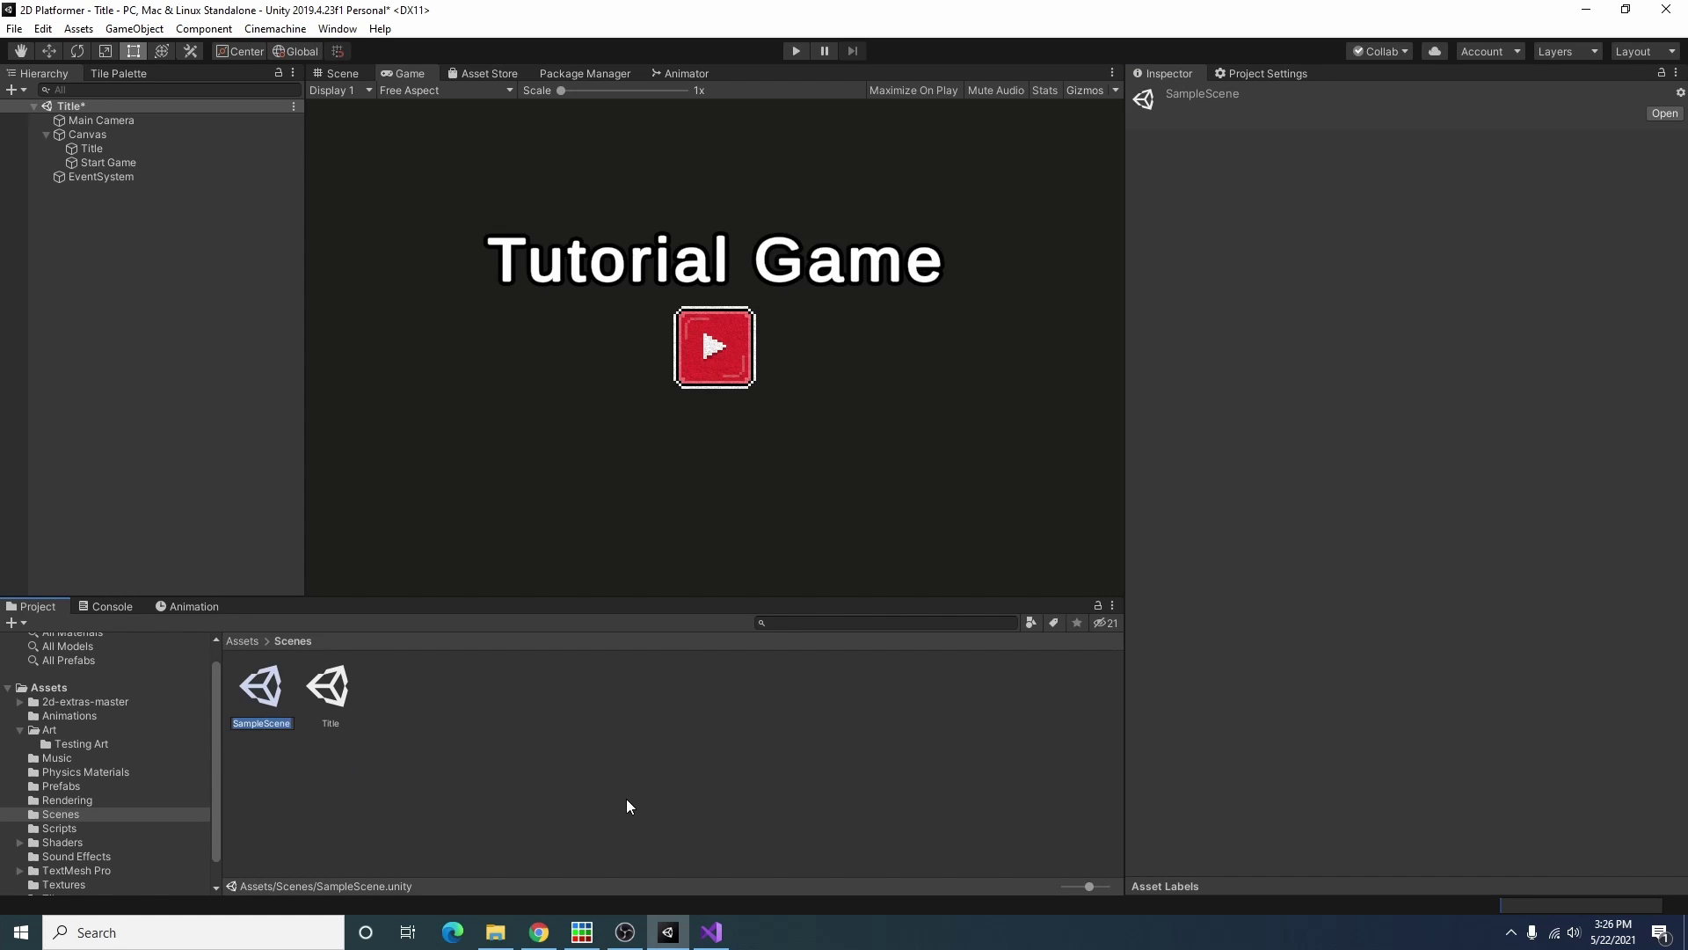
key(F2)
key(BackSpace)
text(lEVEL)
key(BackSpace)
key(BackSpace)
key(BackSpace)
key(BackSpace)
key(BackSpace)
text(Level 1)
key(Return)
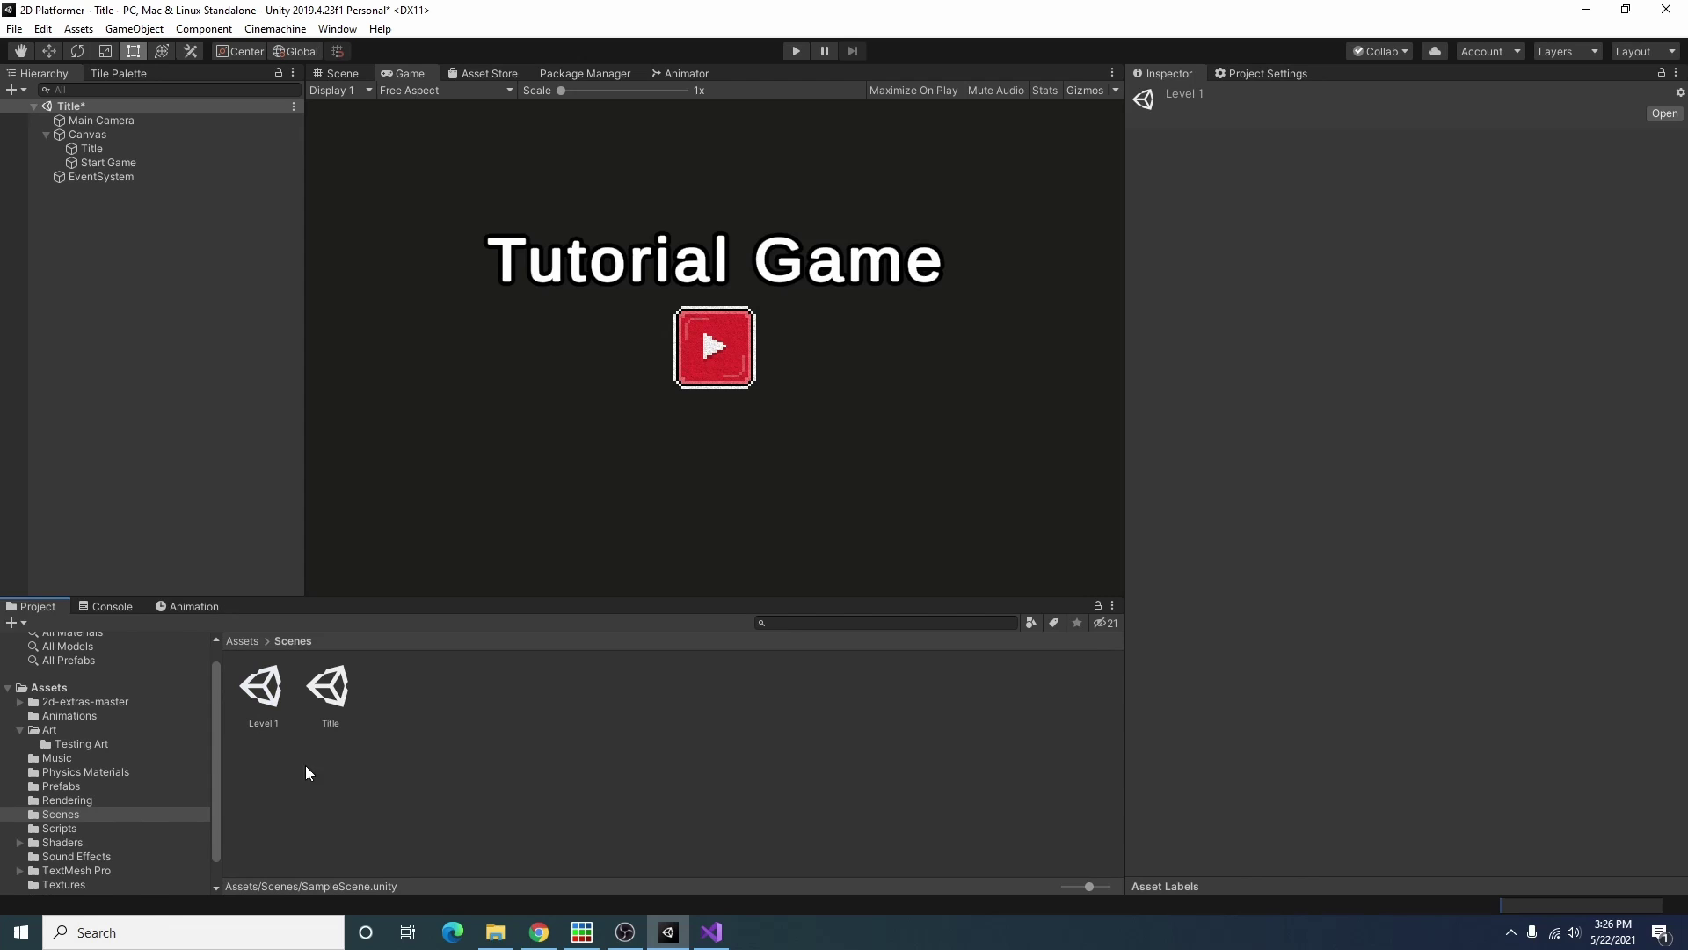
Step: Set the Level Name of the Start Game button's script to Level 1
click(149, 161)
scroll(1359, 805, down, 5)
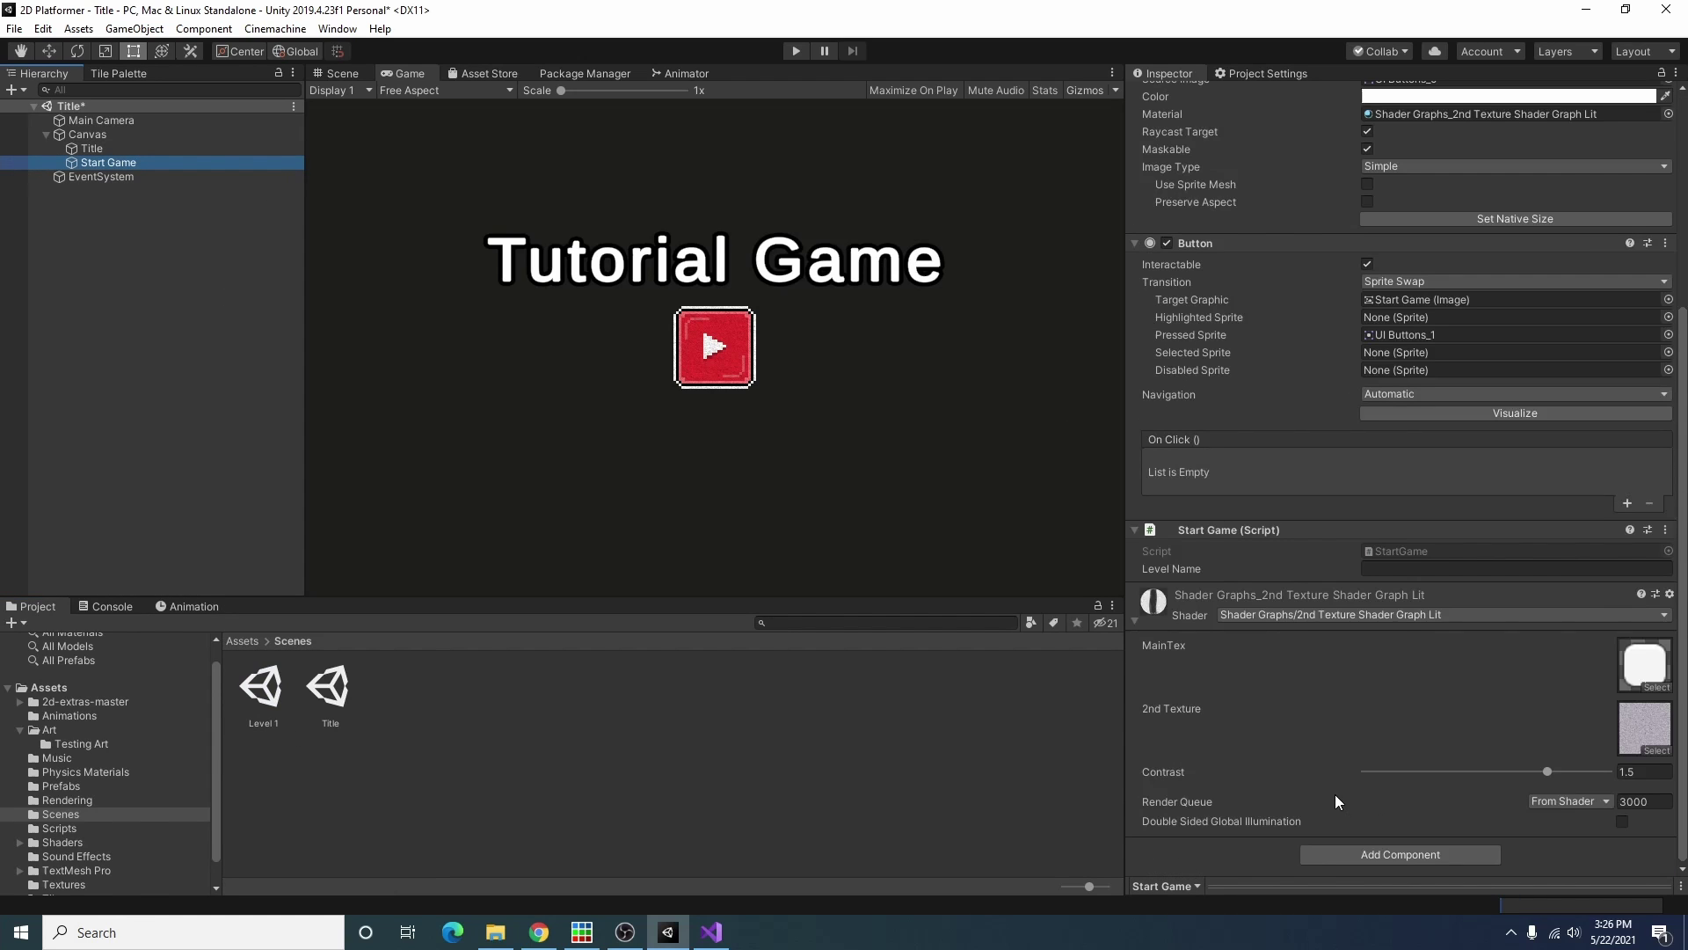
click(1398, 568)
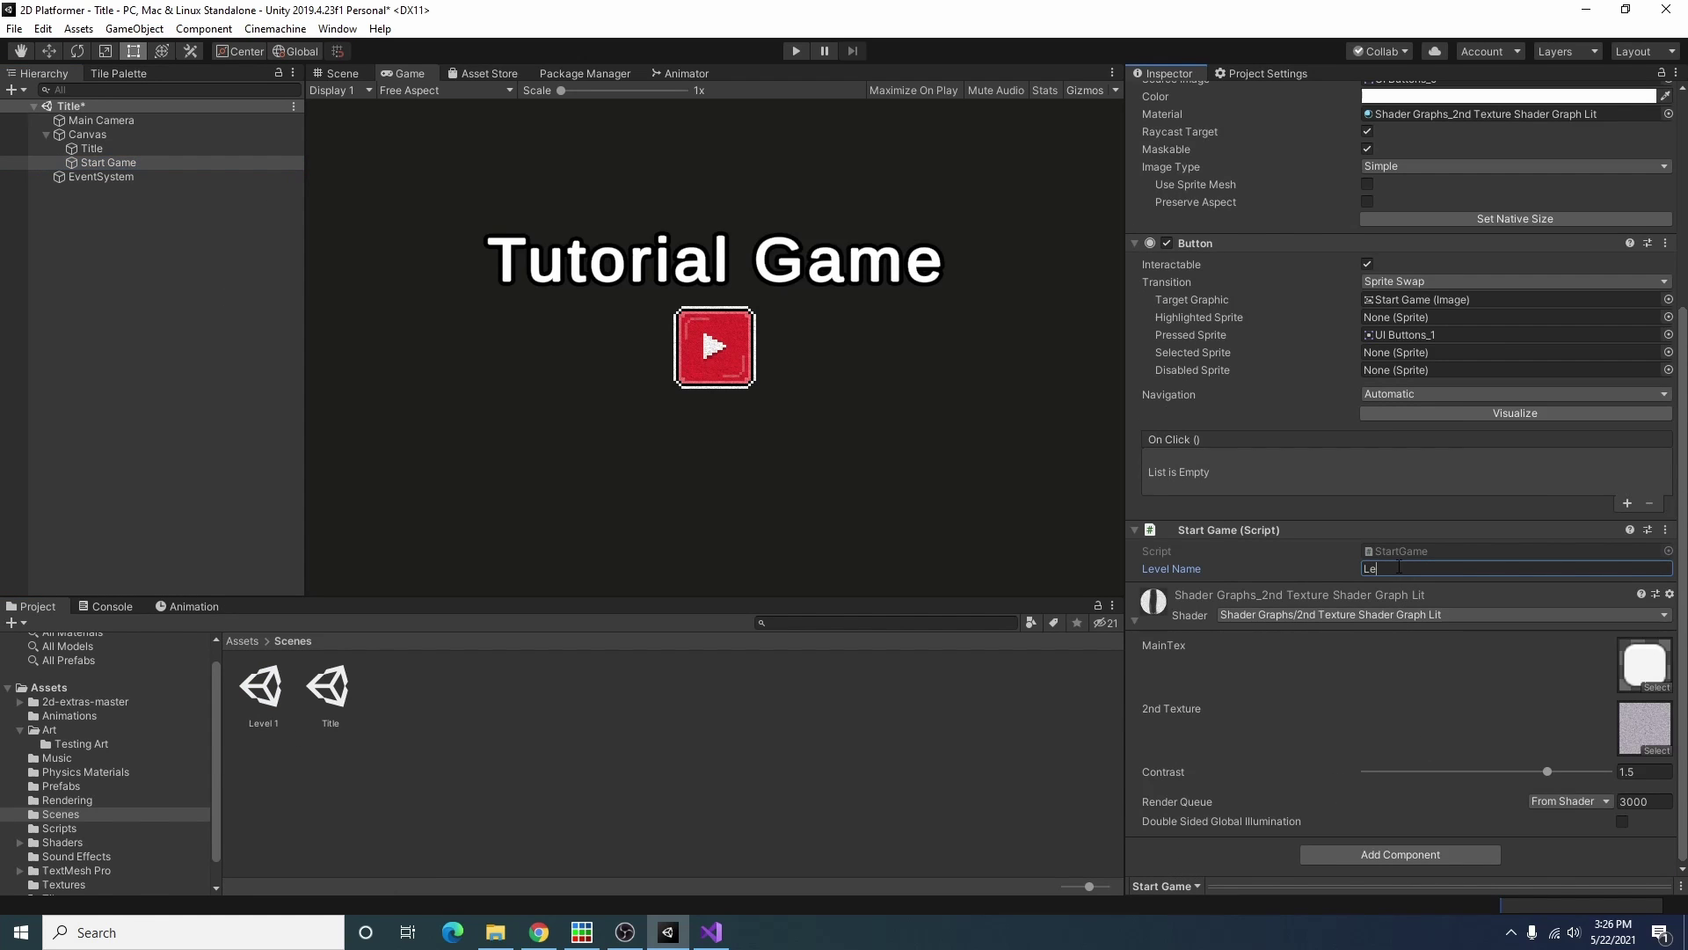
text(Level 1)
Step: Add an On Click event to the Start Game button that calls LoadLevel() from its StartGame script component
click(1626, 502)
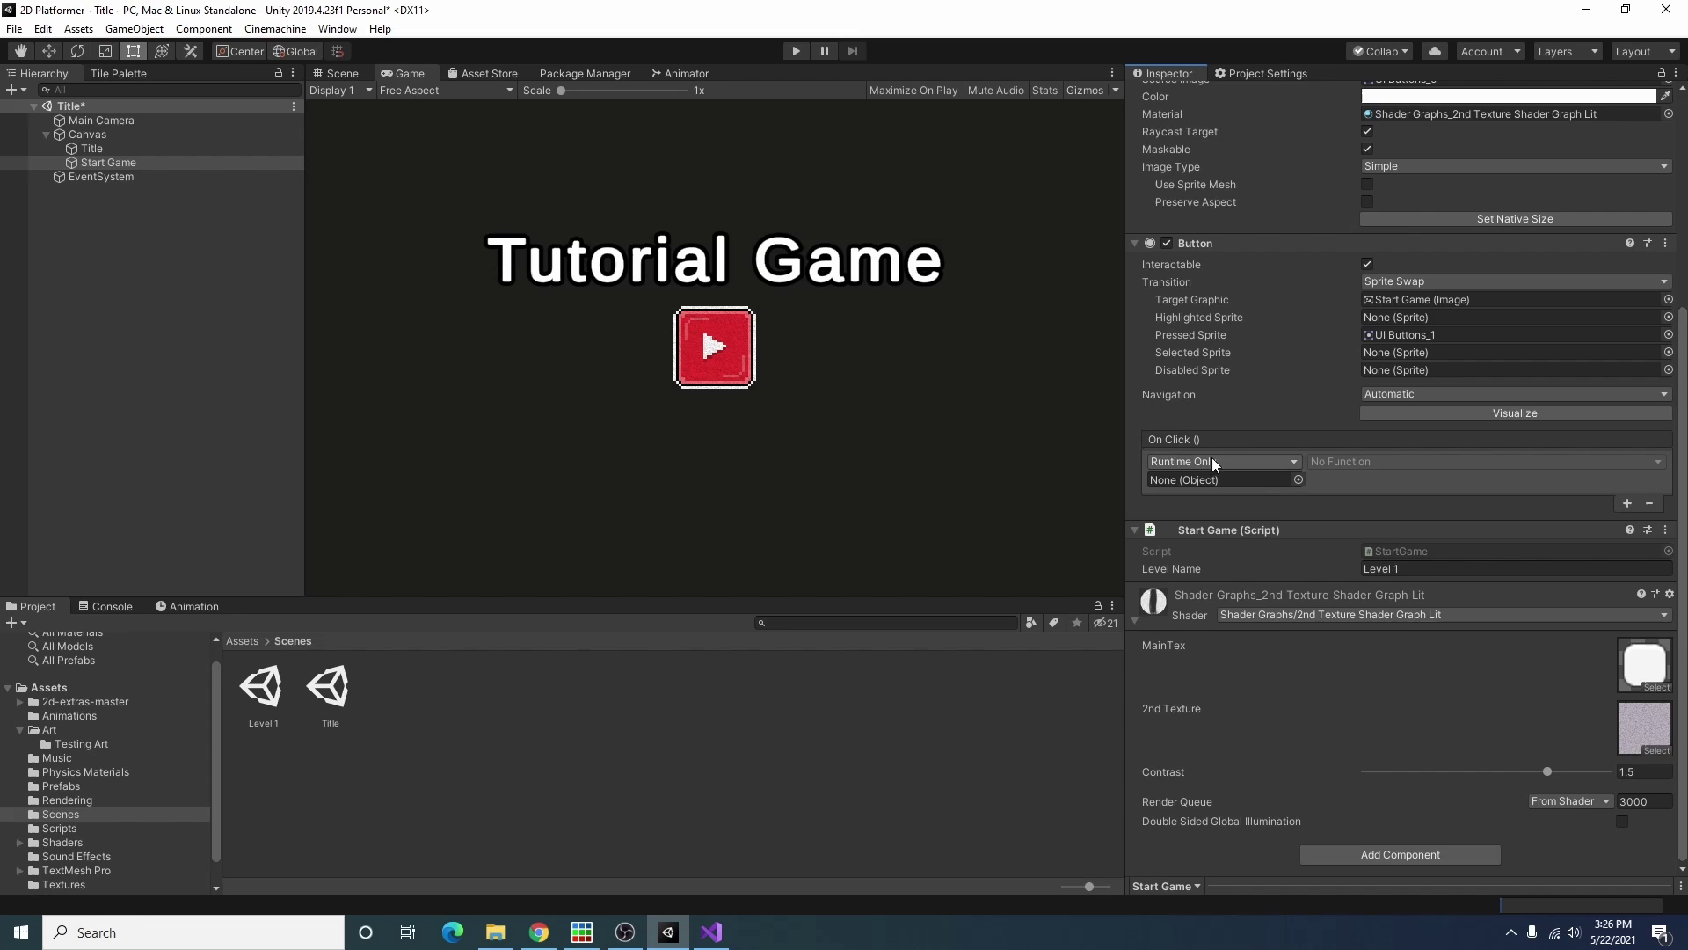
drag(1242, 530, 1218, 480)
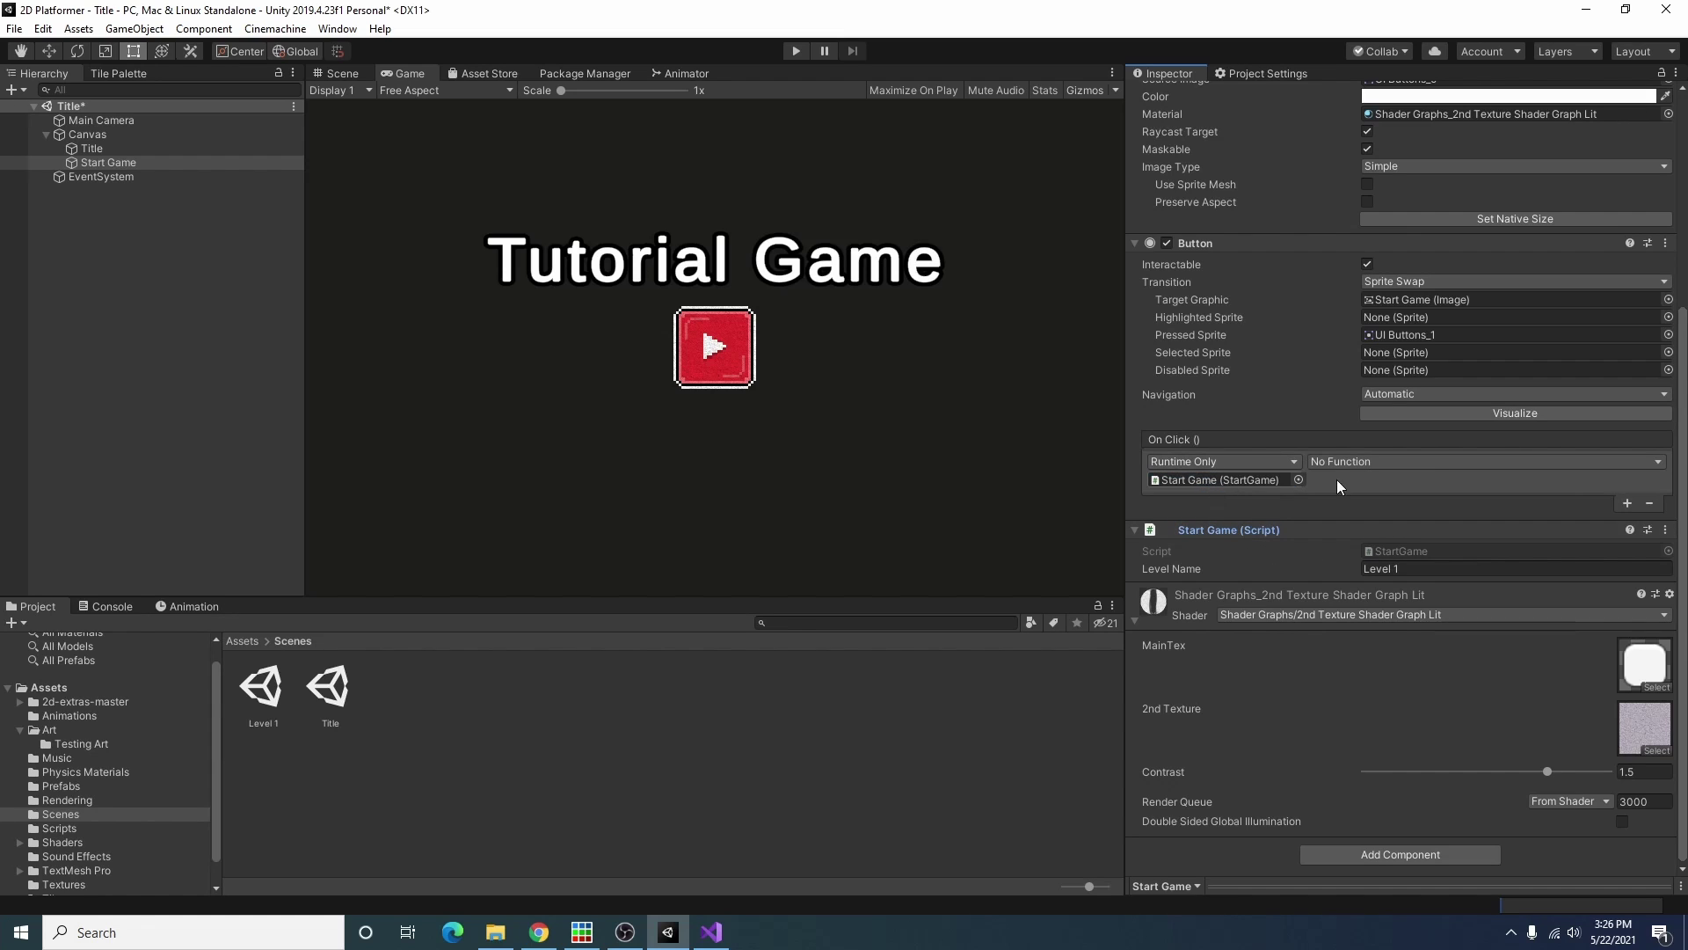
click(1399, 461)
mouse_move(1367, 605)
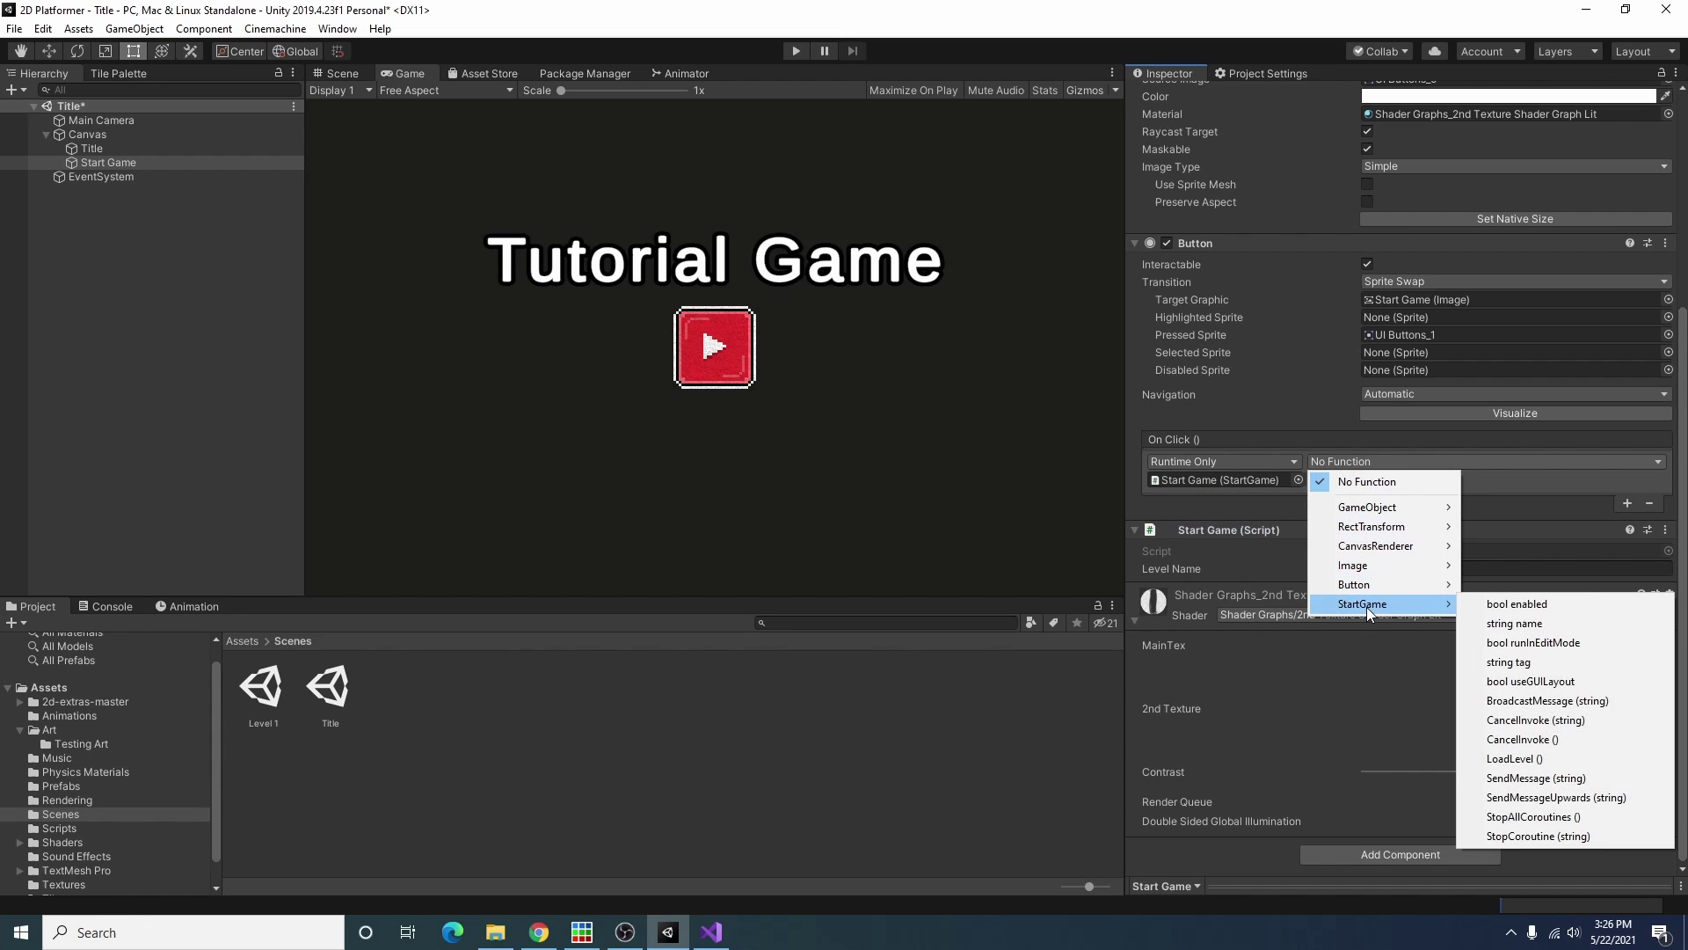
click(1522, 757)
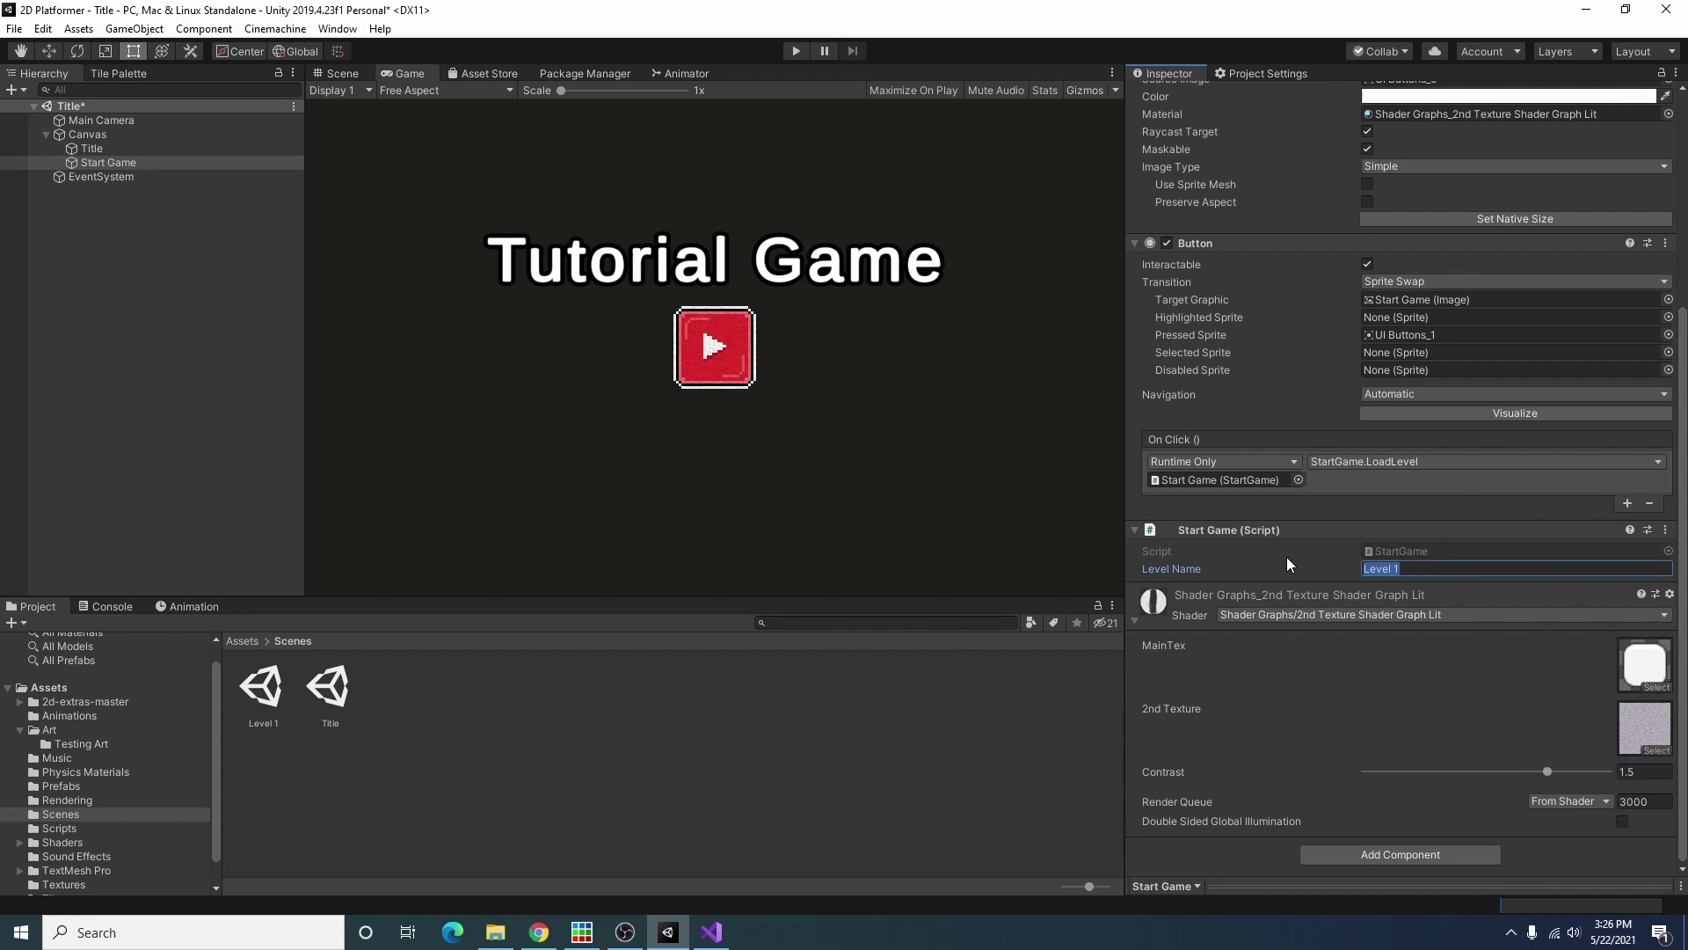
Step: Save the Title scene and test its Start Game button in Play mode, checking the Console for errors
key(ctrl+s)
click(794, 52)
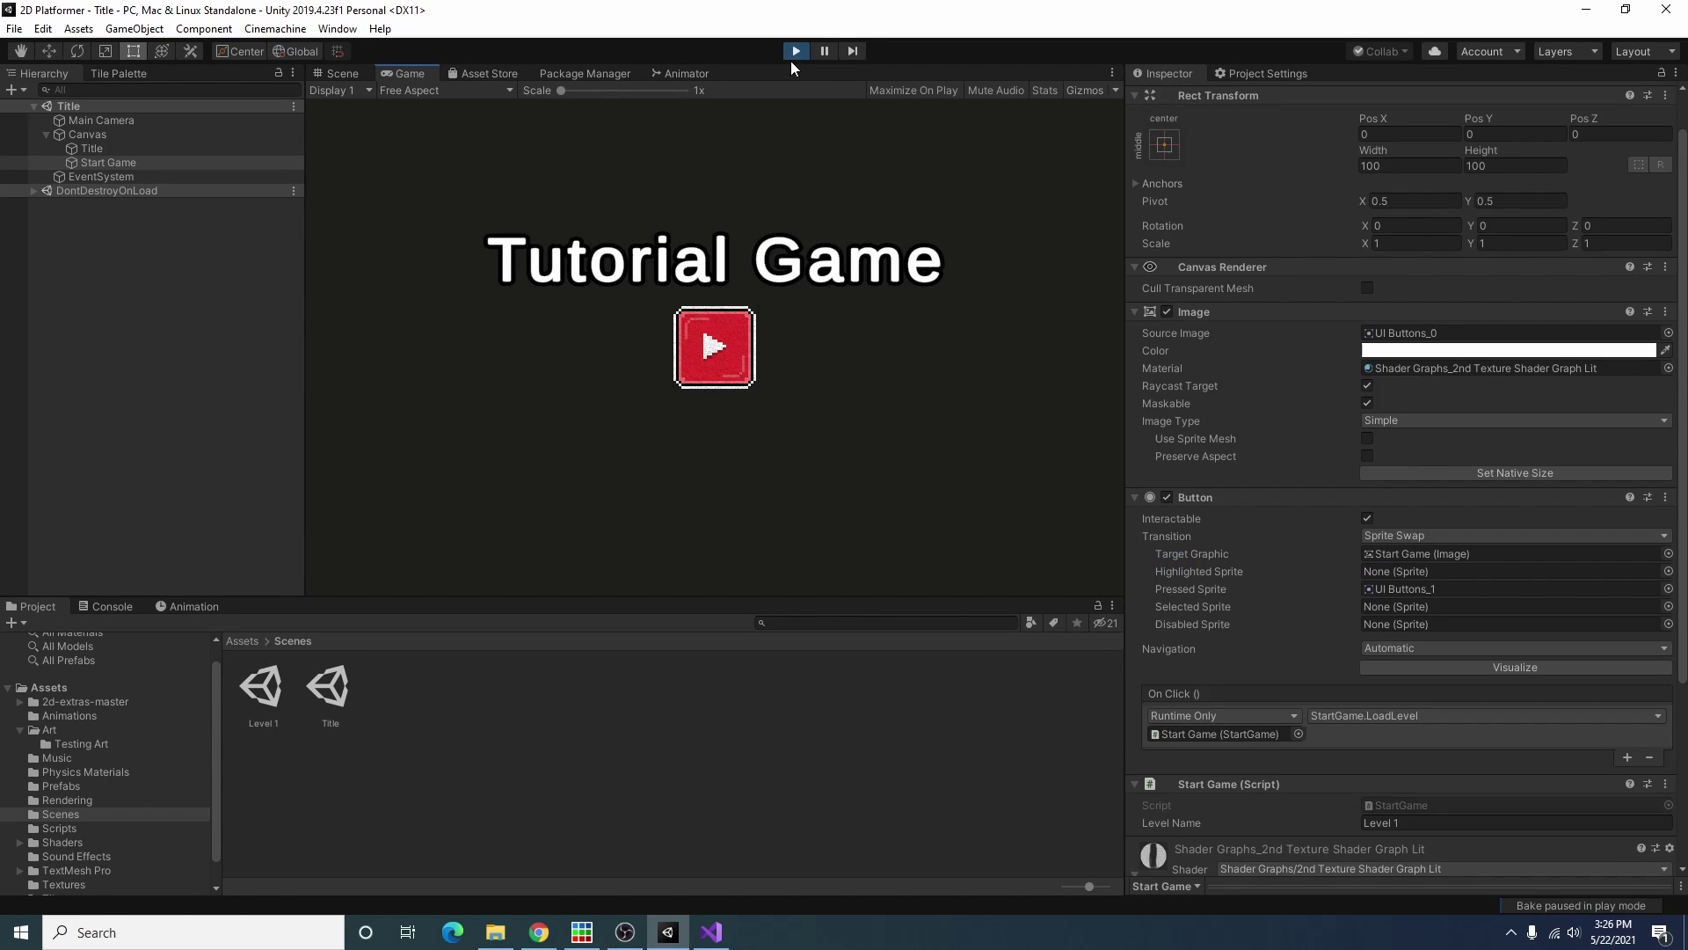
click(734, 374)
click(797, 51)
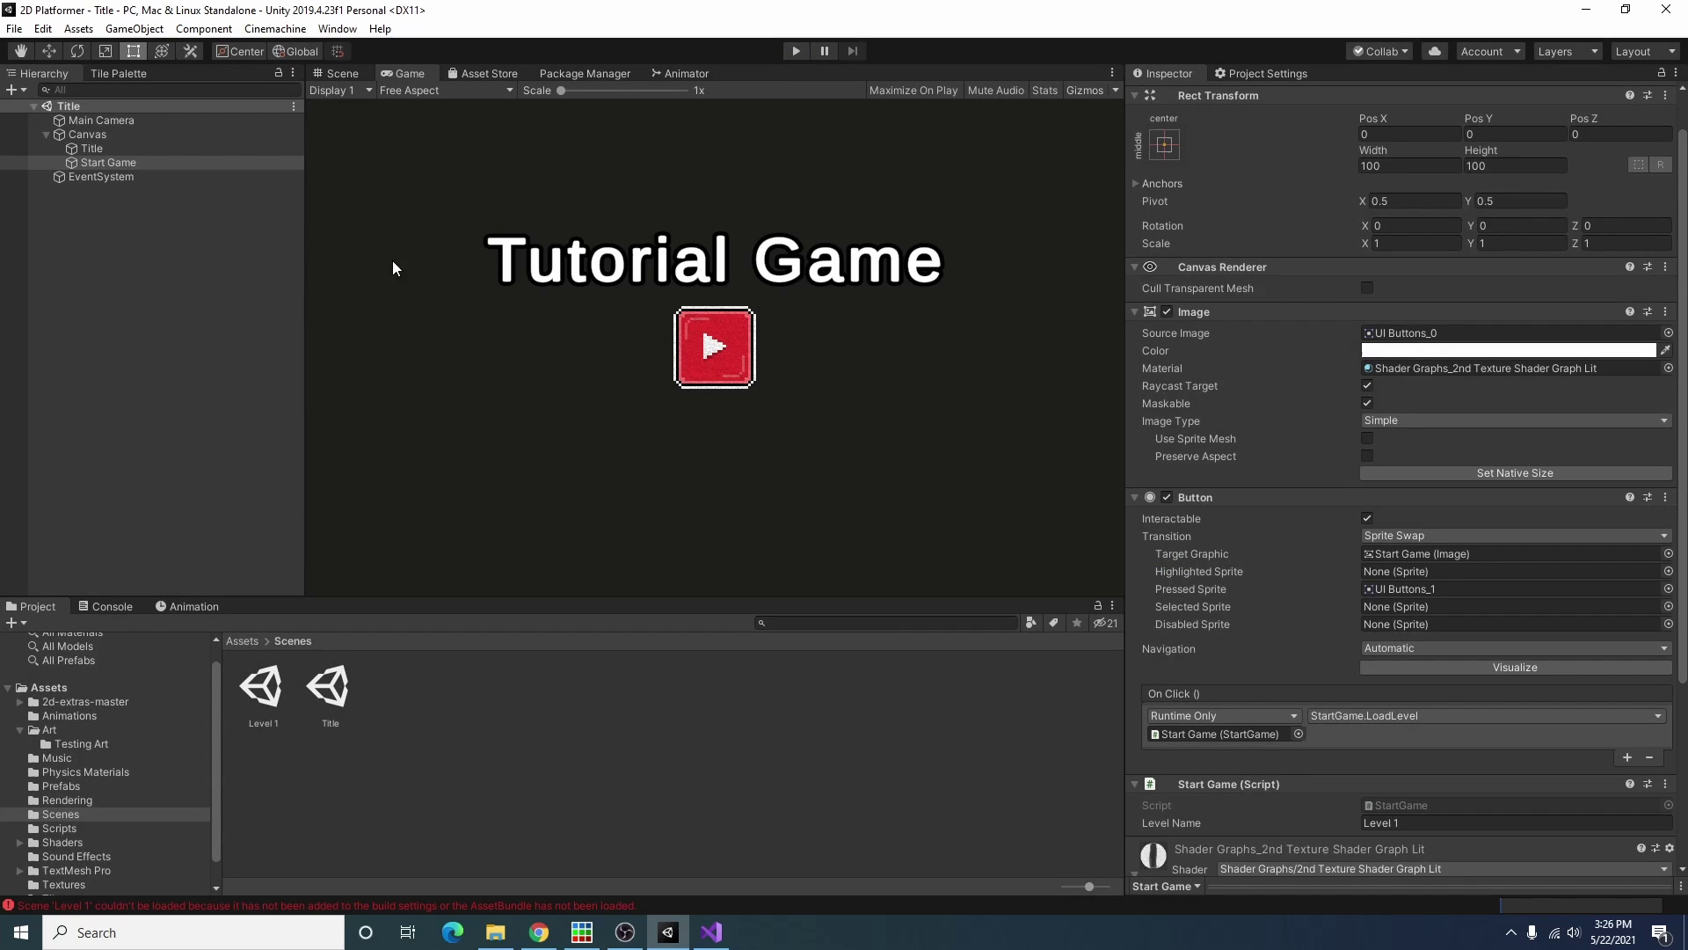
click(109, 606)
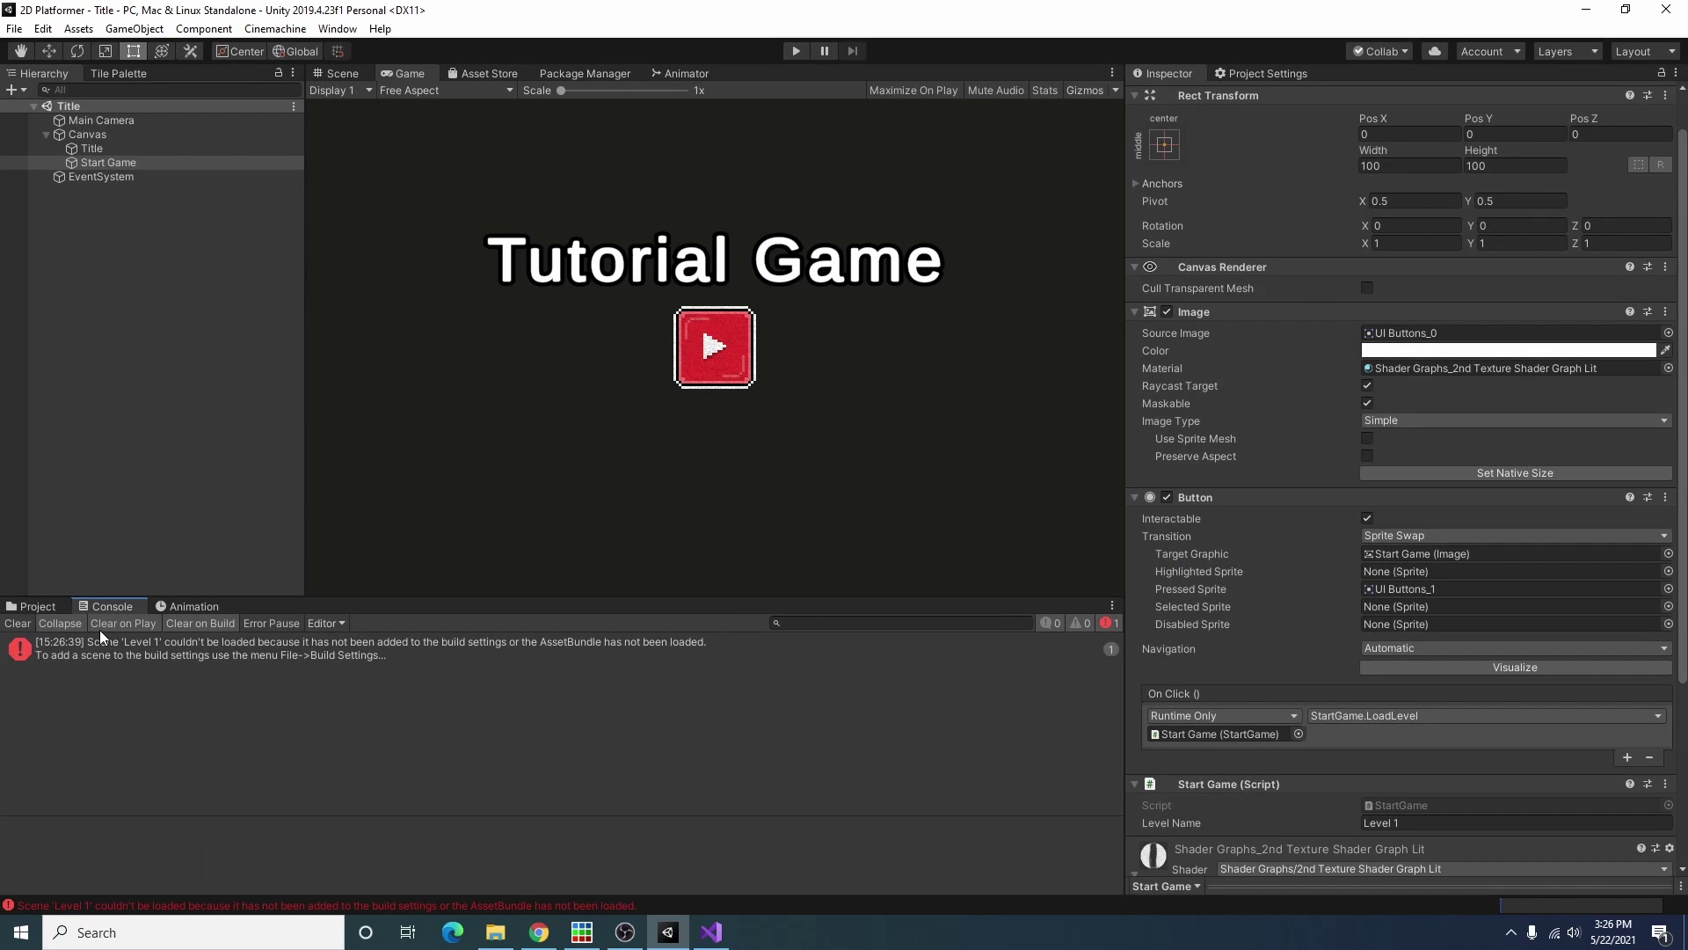
click(586, 655)
Step: Add the Title and Level 1 scenes to the build settings, with Title first and Level 1 second
click(13, 29)
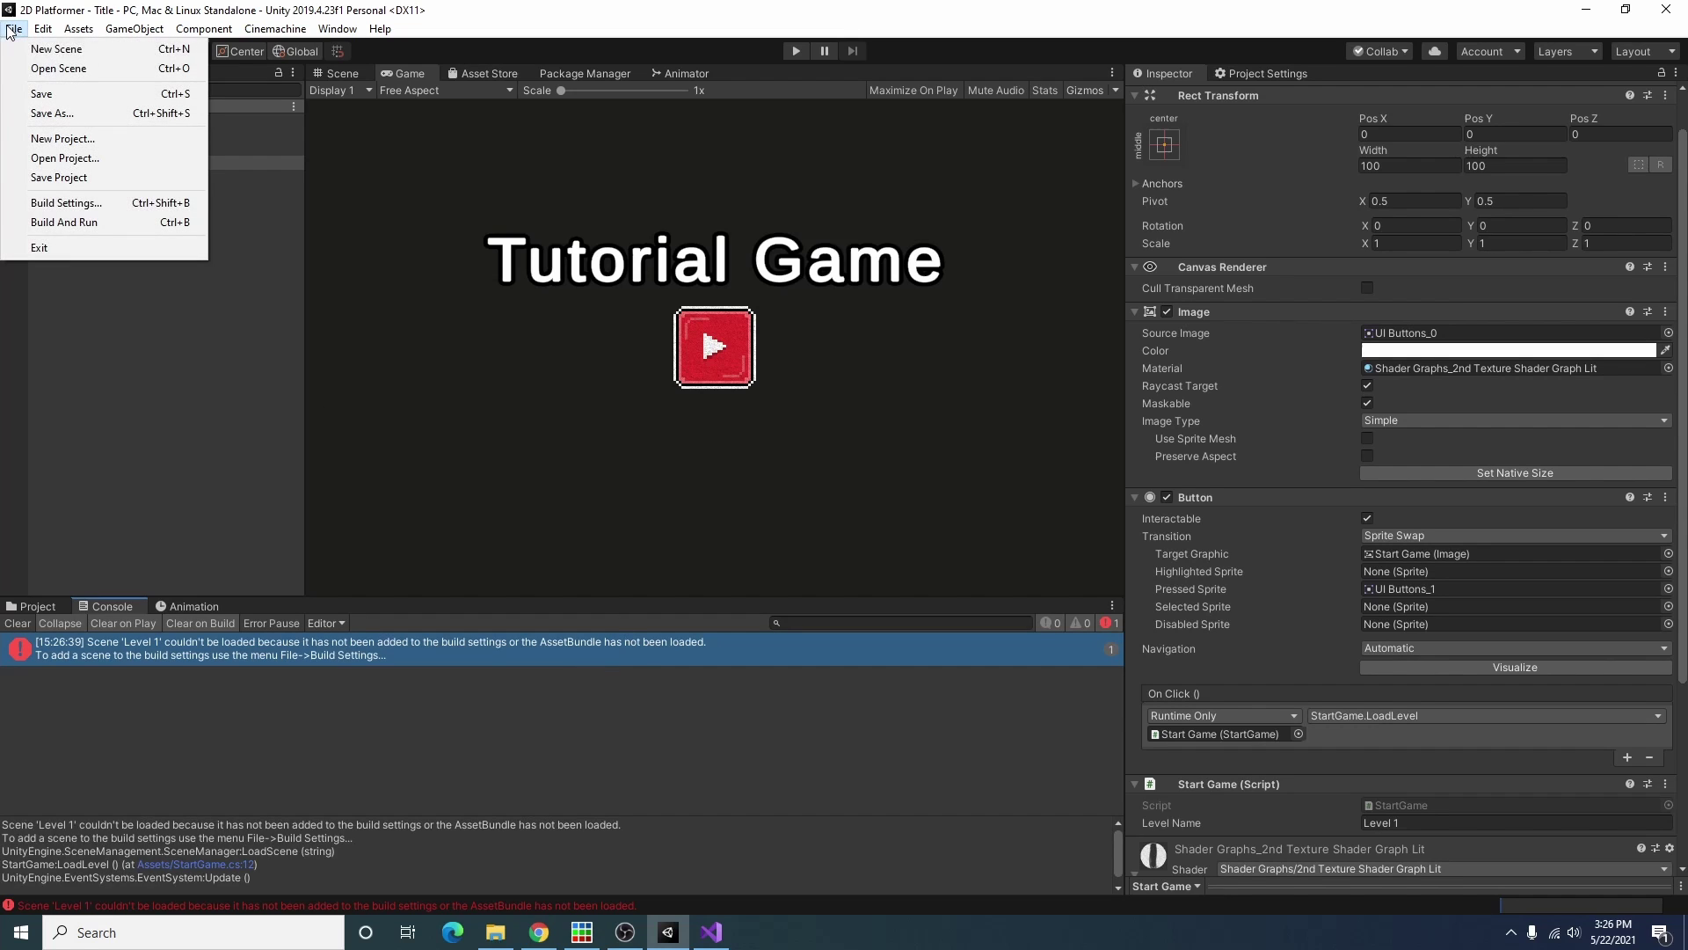
click(79, 203)
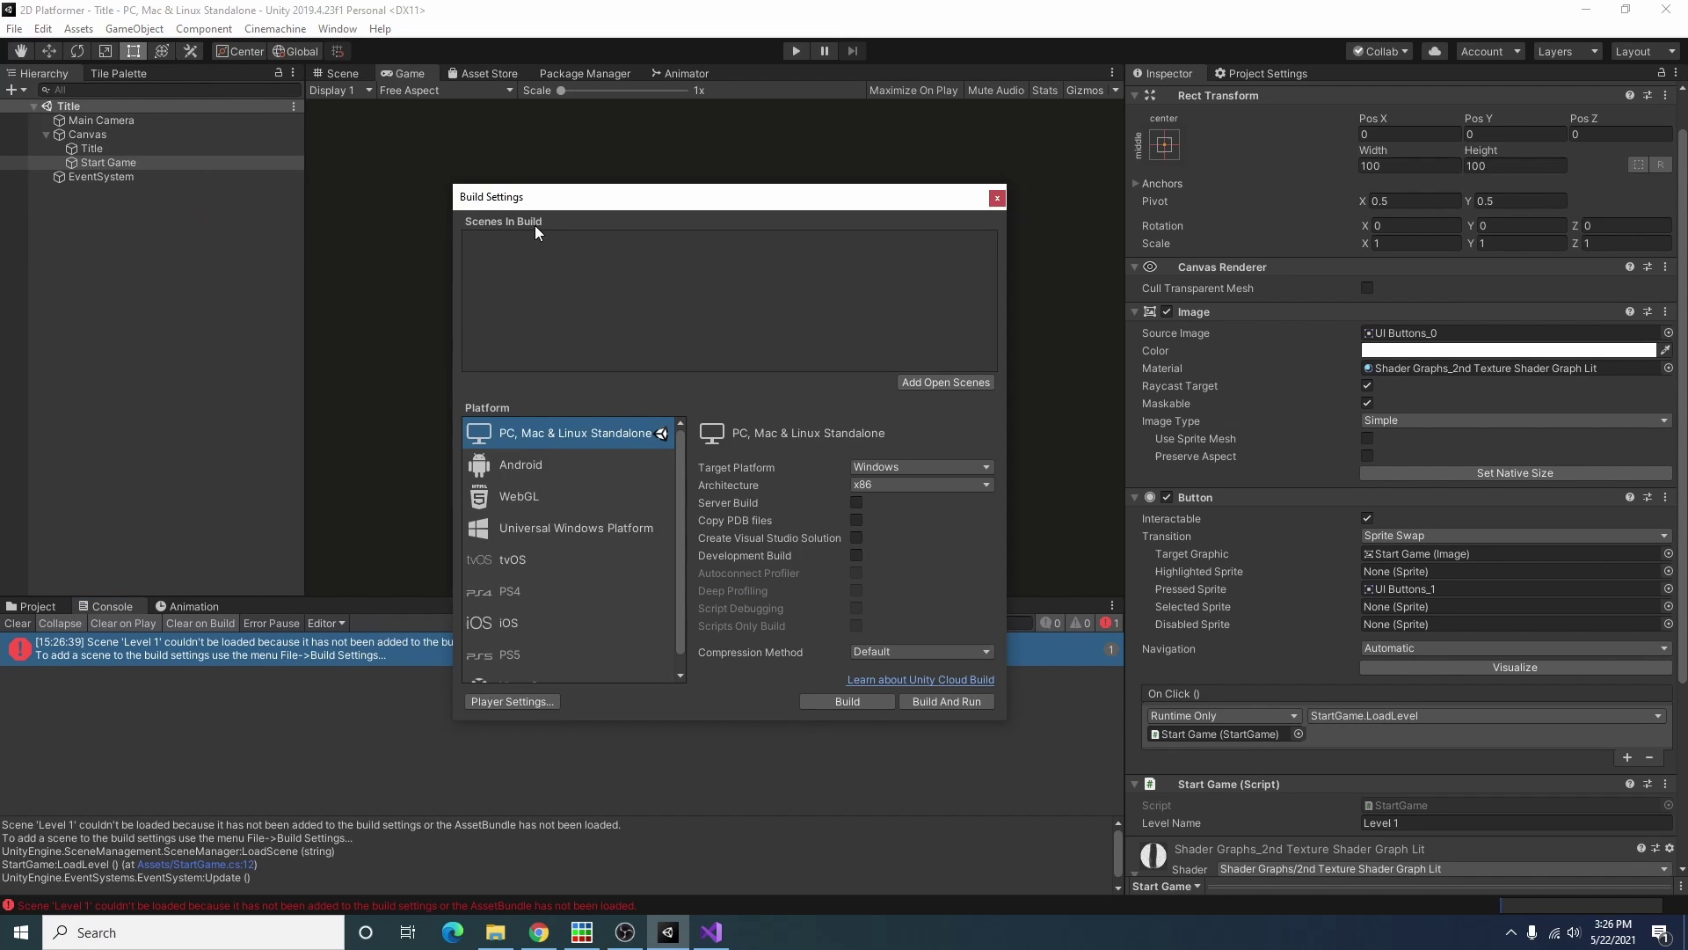
click(32, 606)
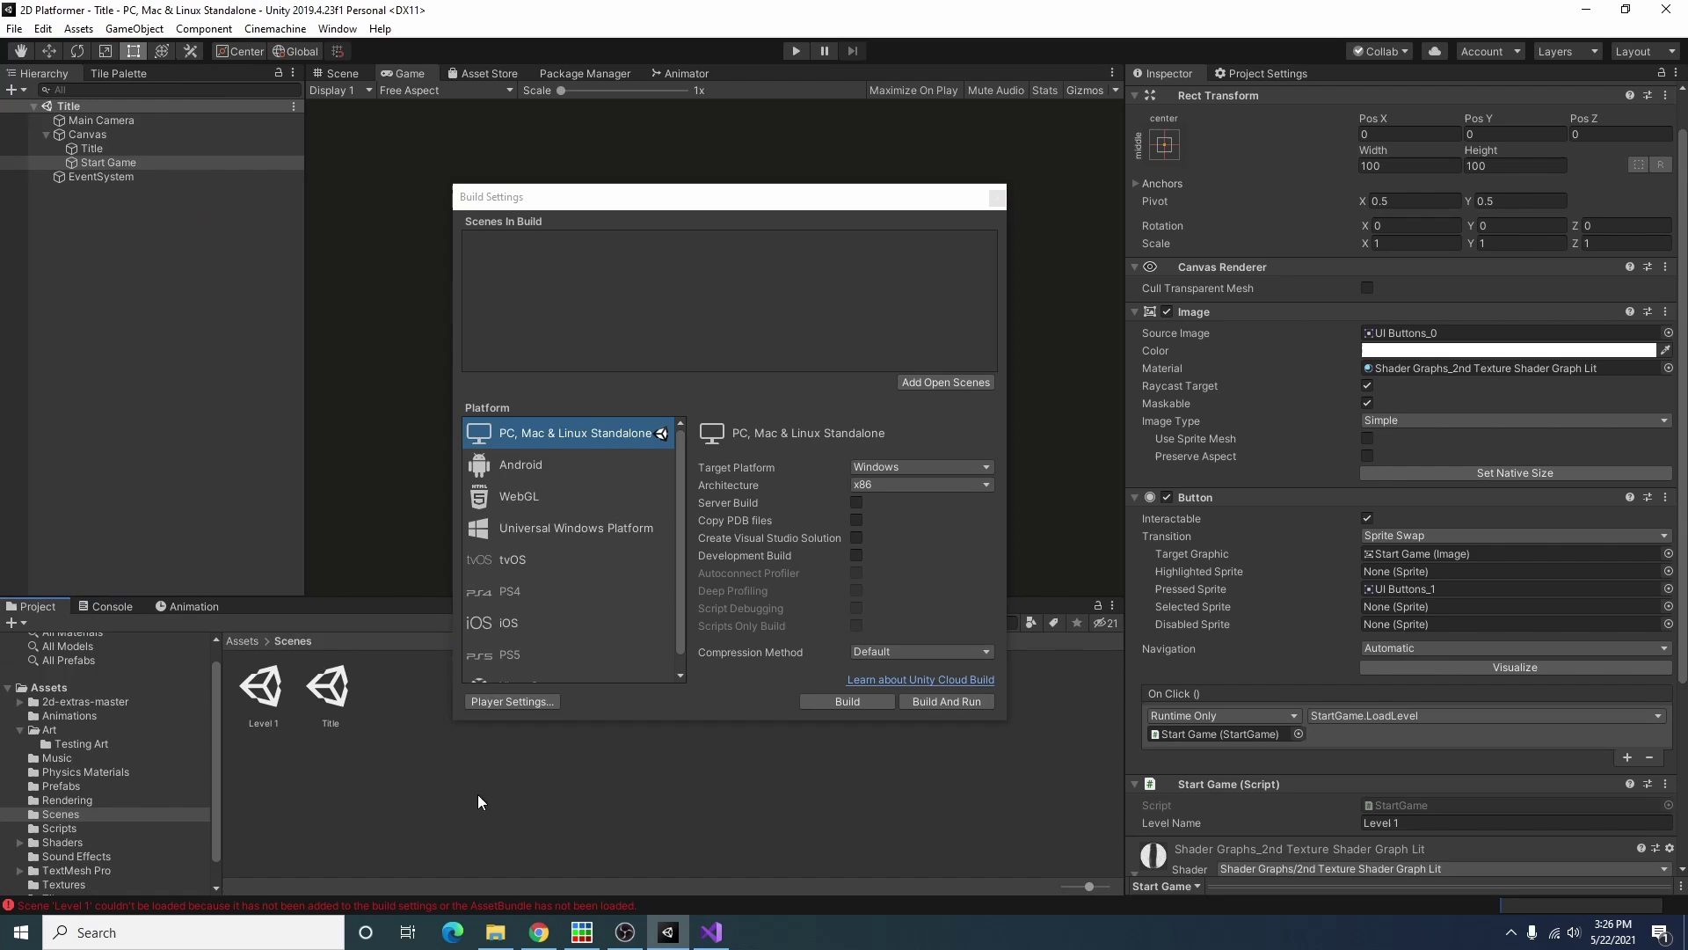
drag(320, 678, 582, 288)
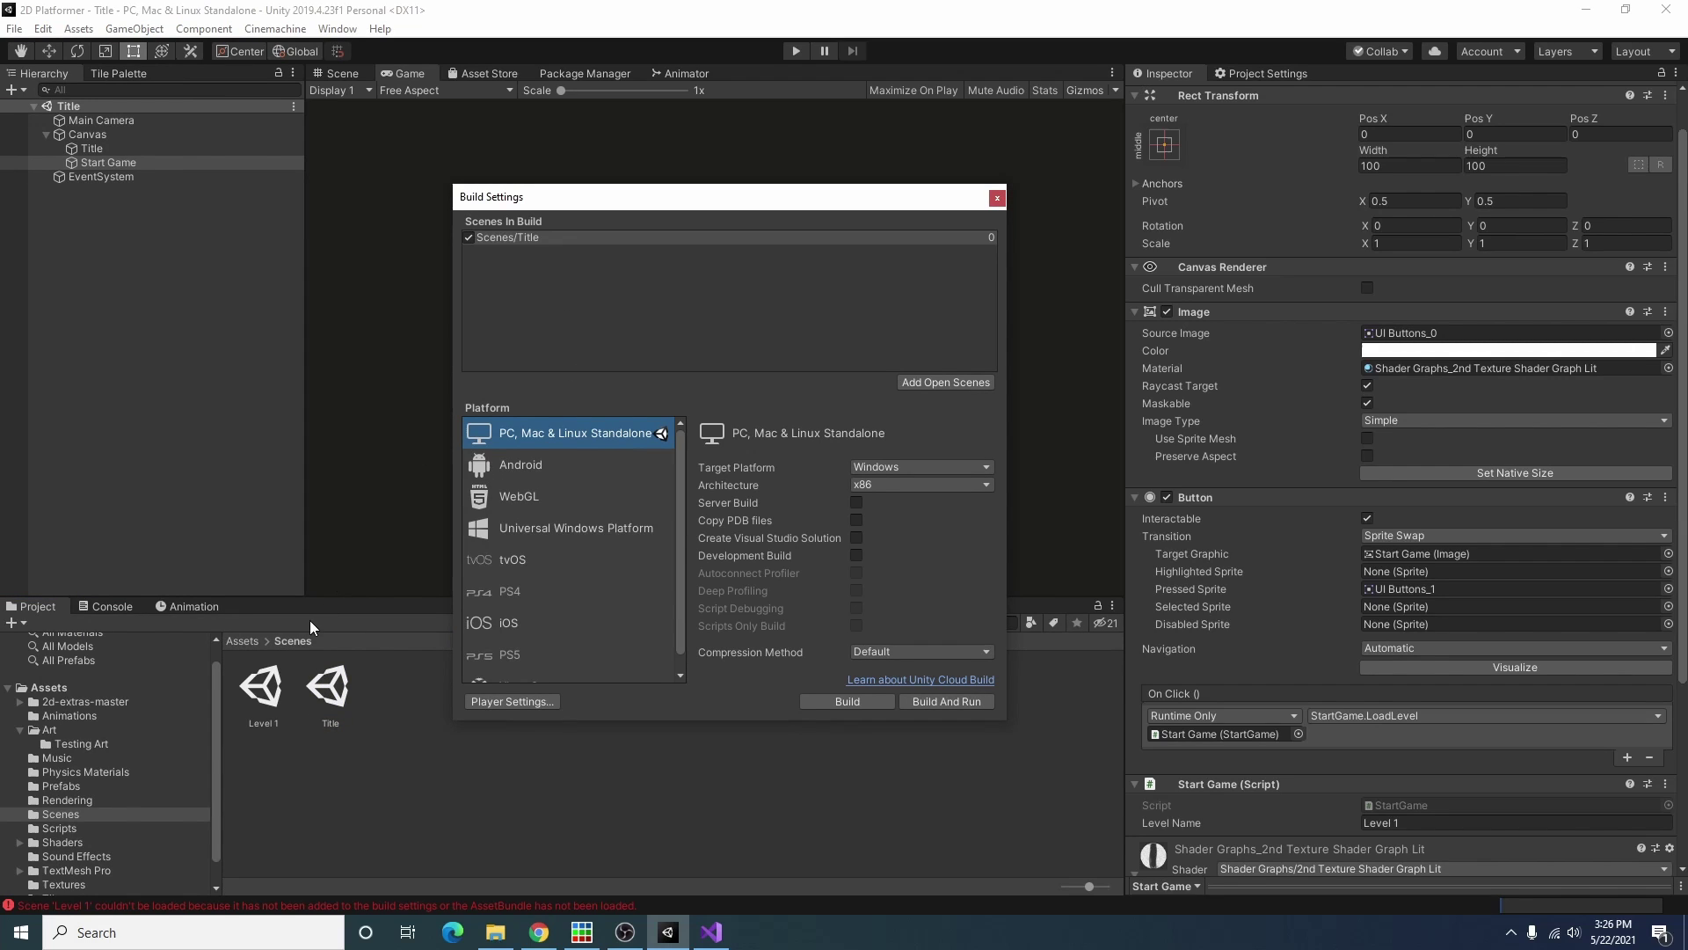
click(278, 677)
drag(278, 673, 566, 329)
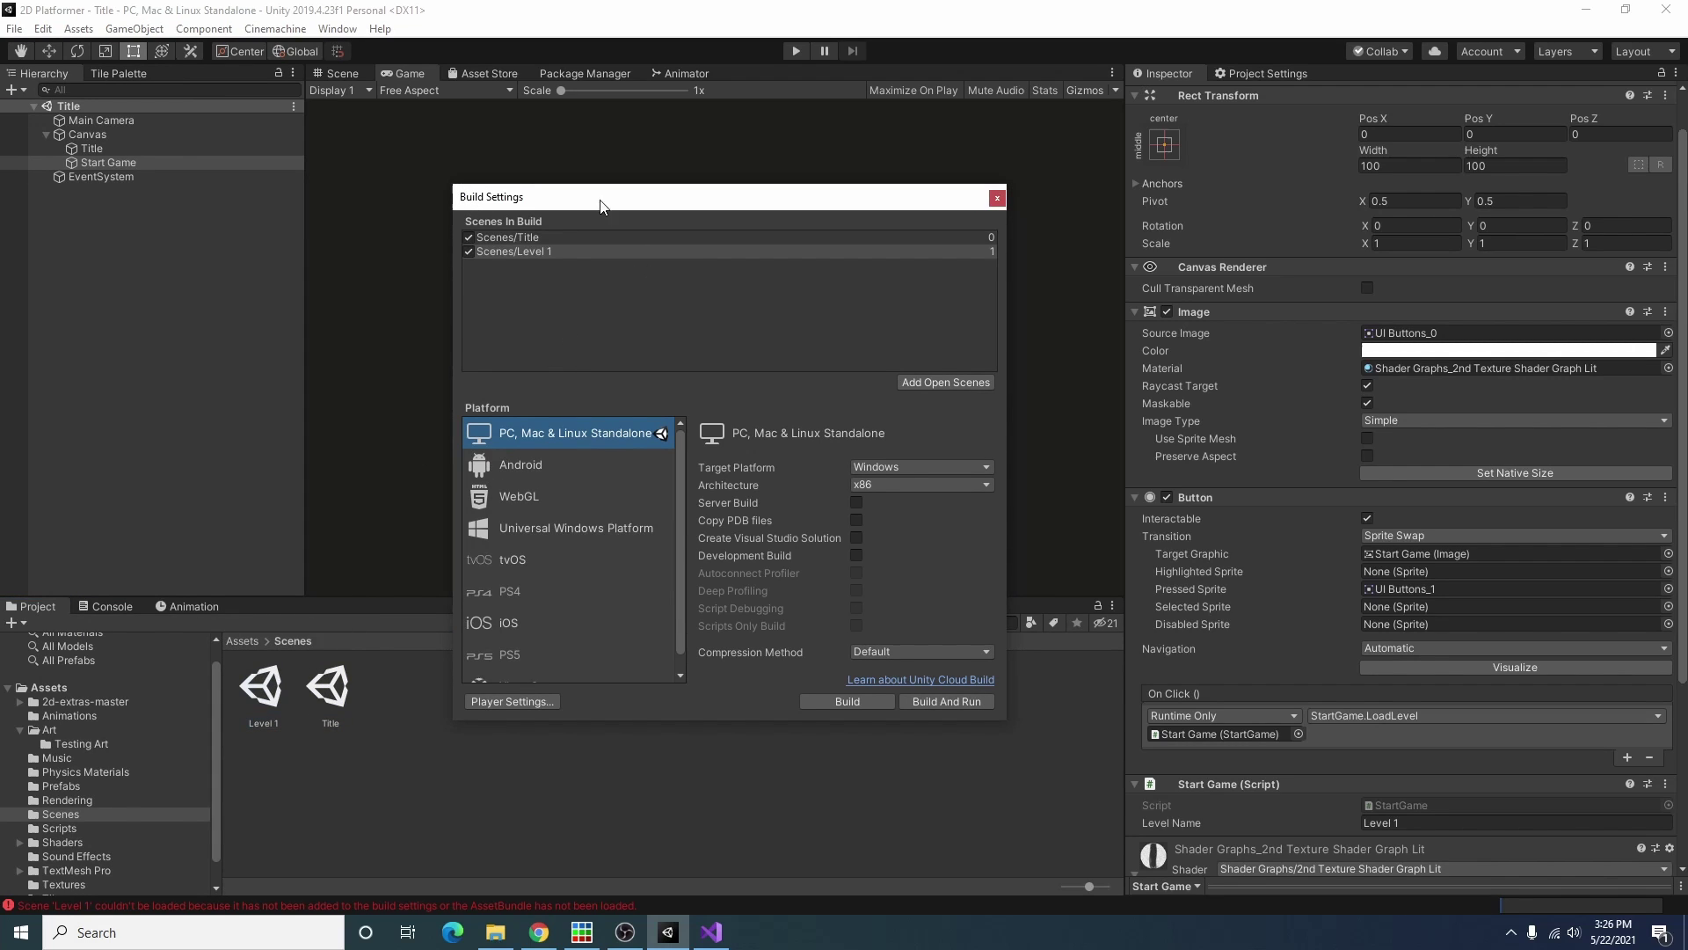
click(514, 242)
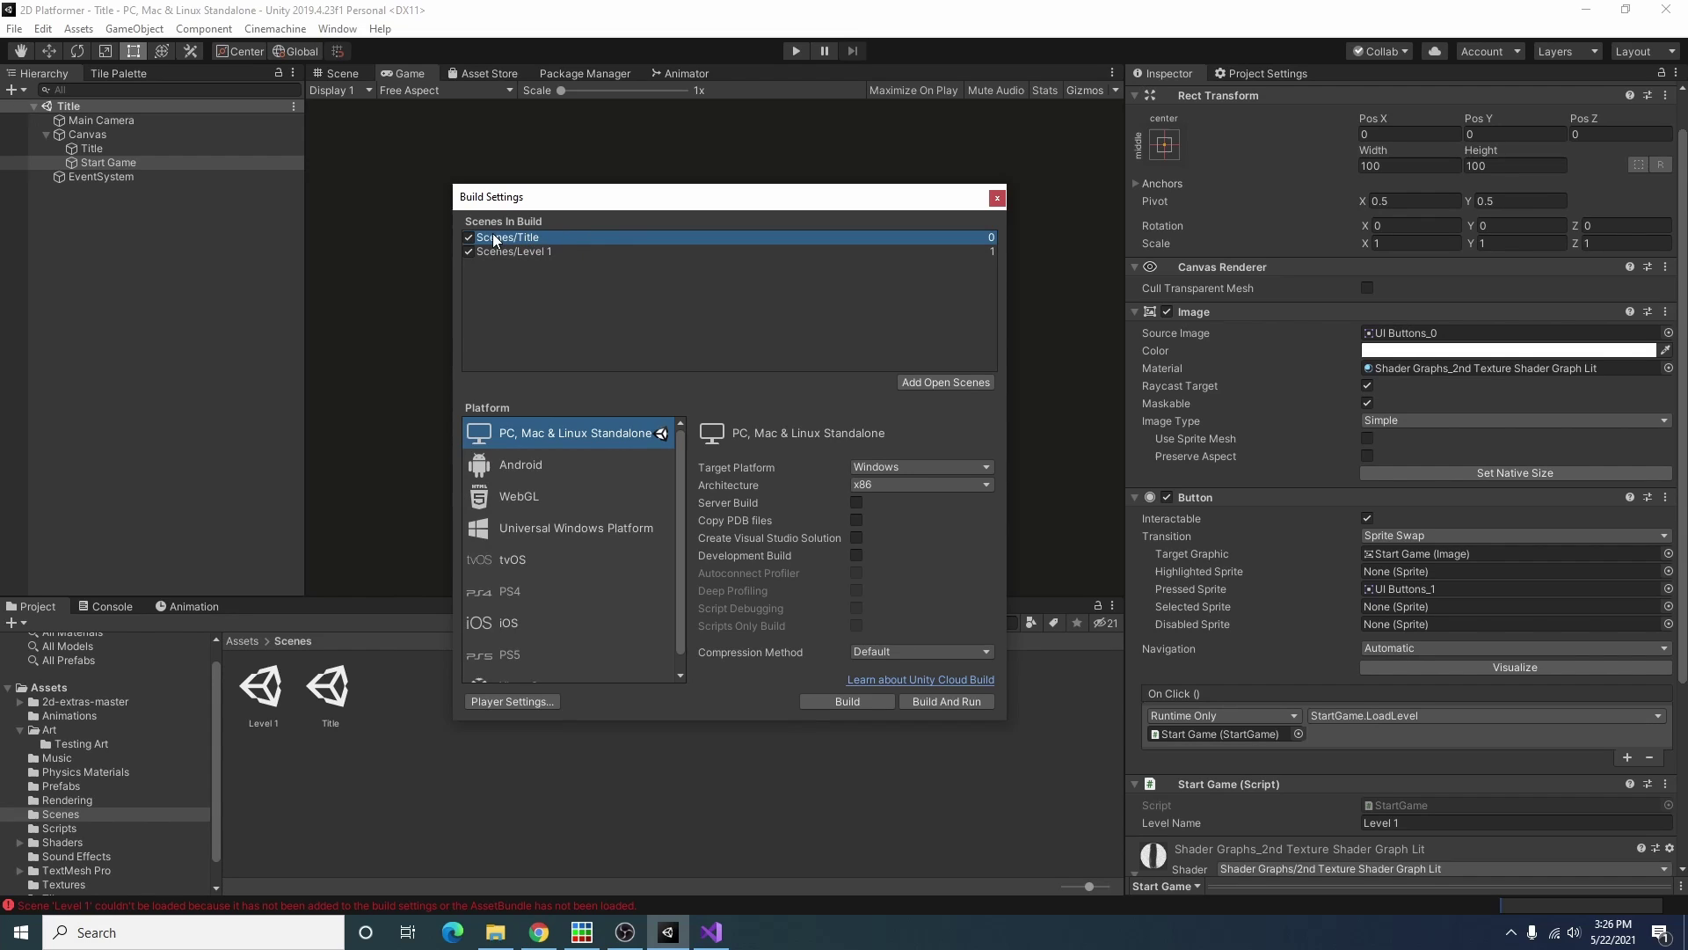
click(543, 253)
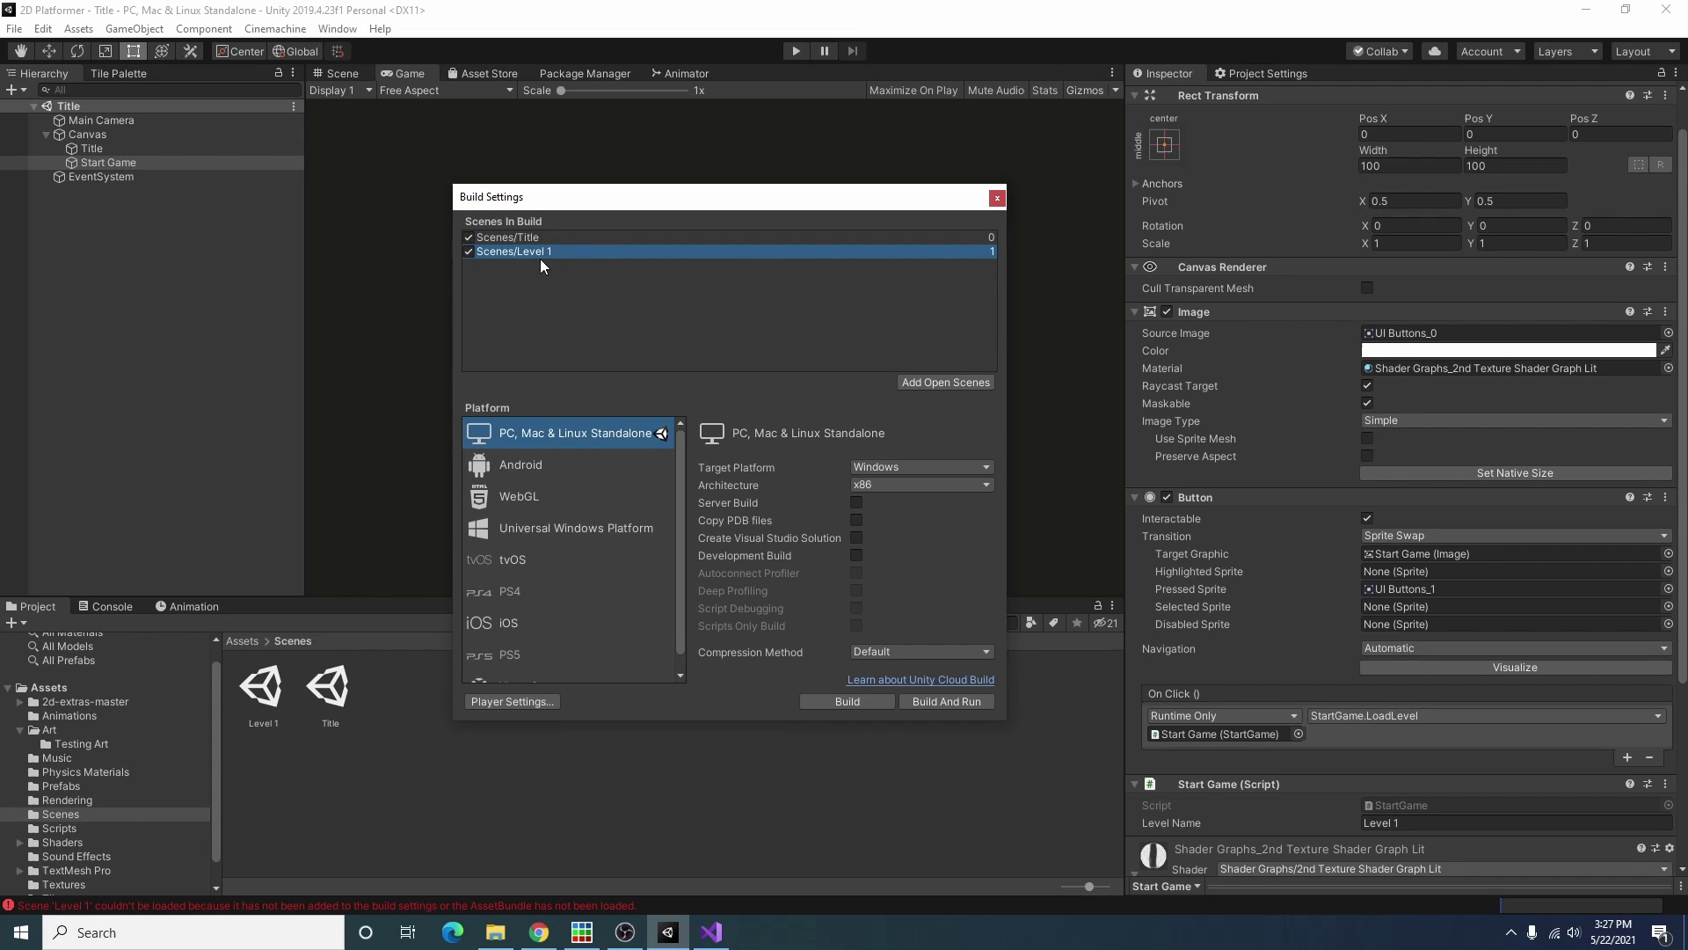
click(998, 198)
Step: Test in Play mode that the Start Game button loads Level 1, and move the character through the level
click(800, 52)
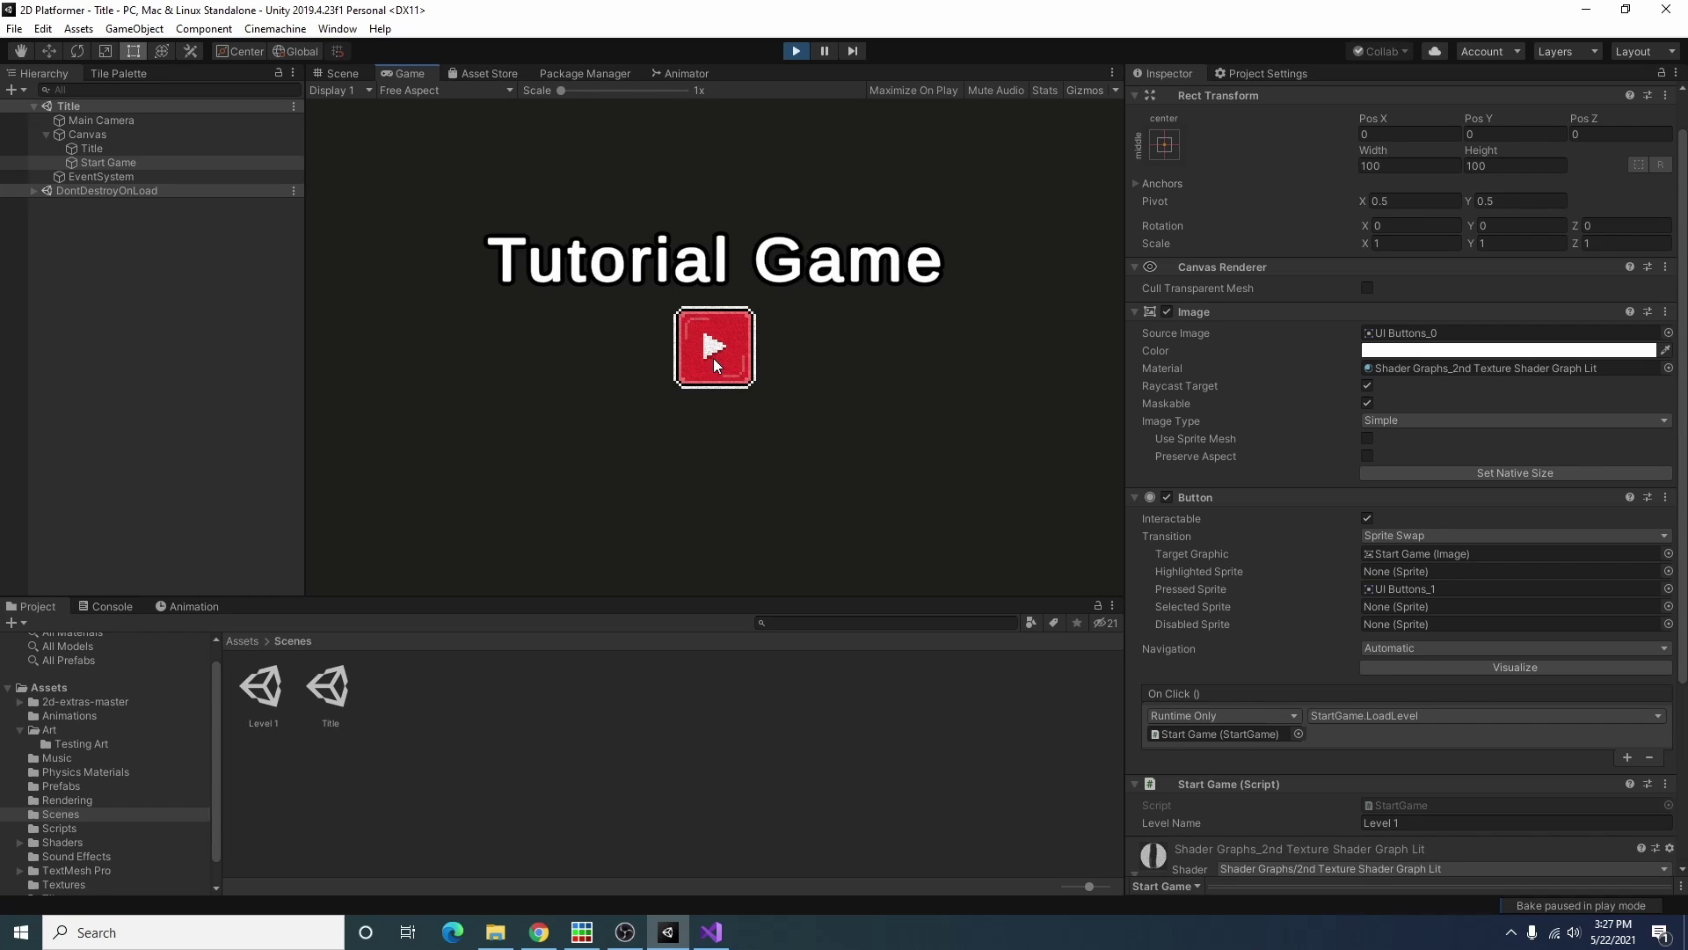
click(746, 360)
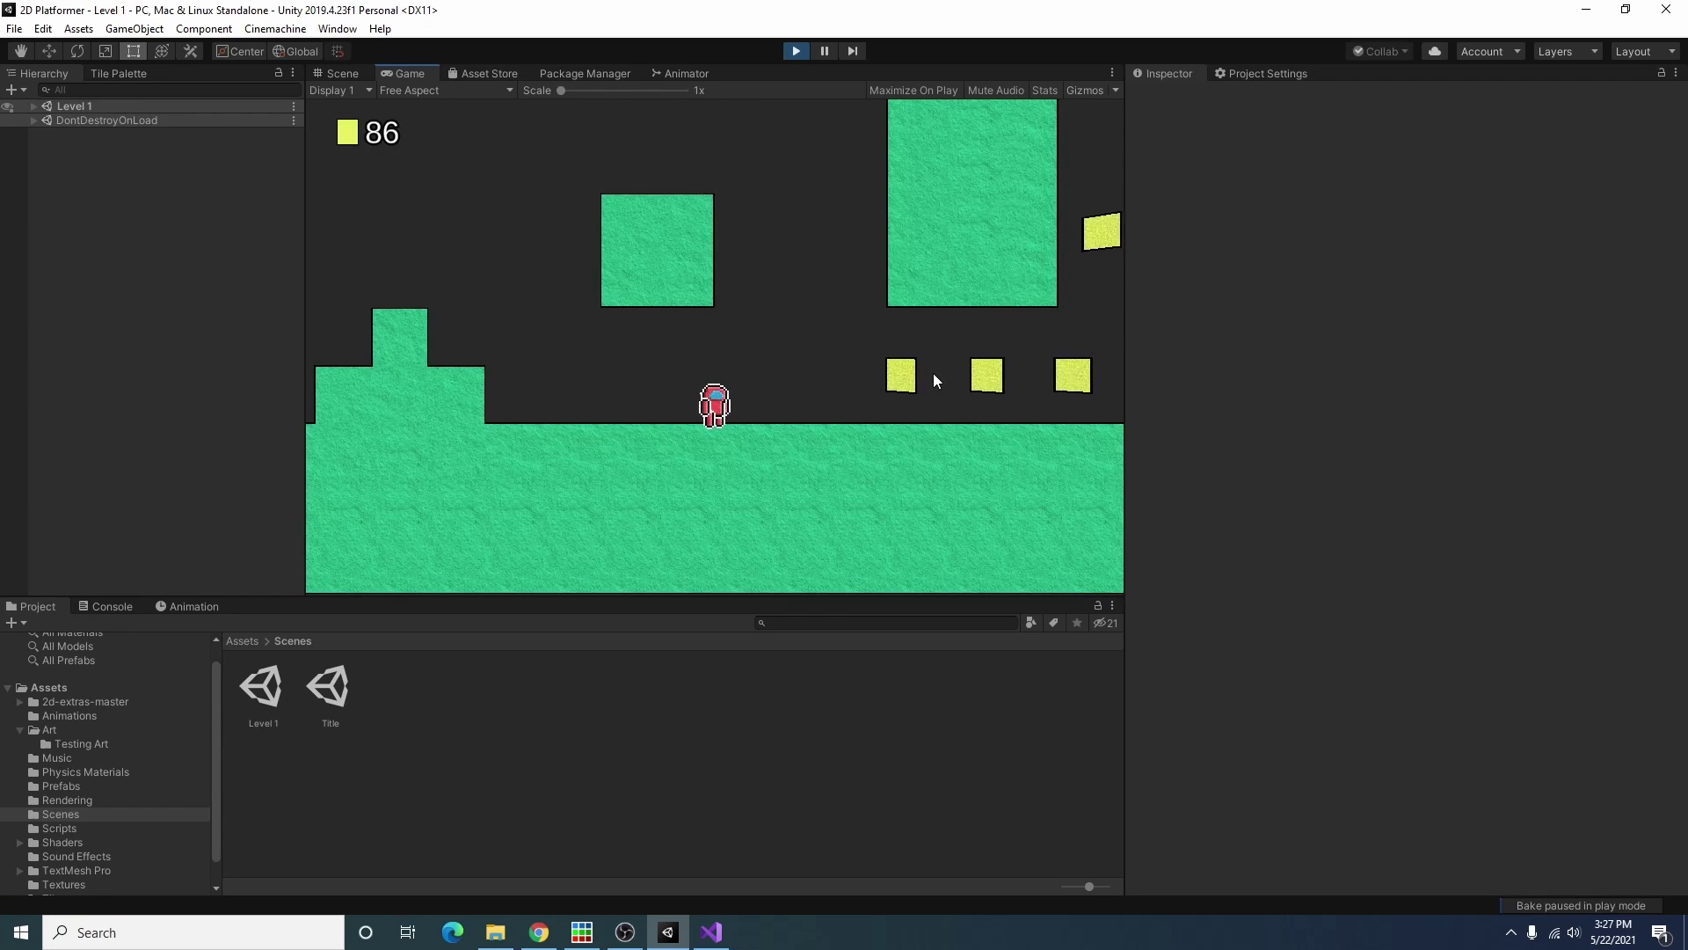
key(Right)
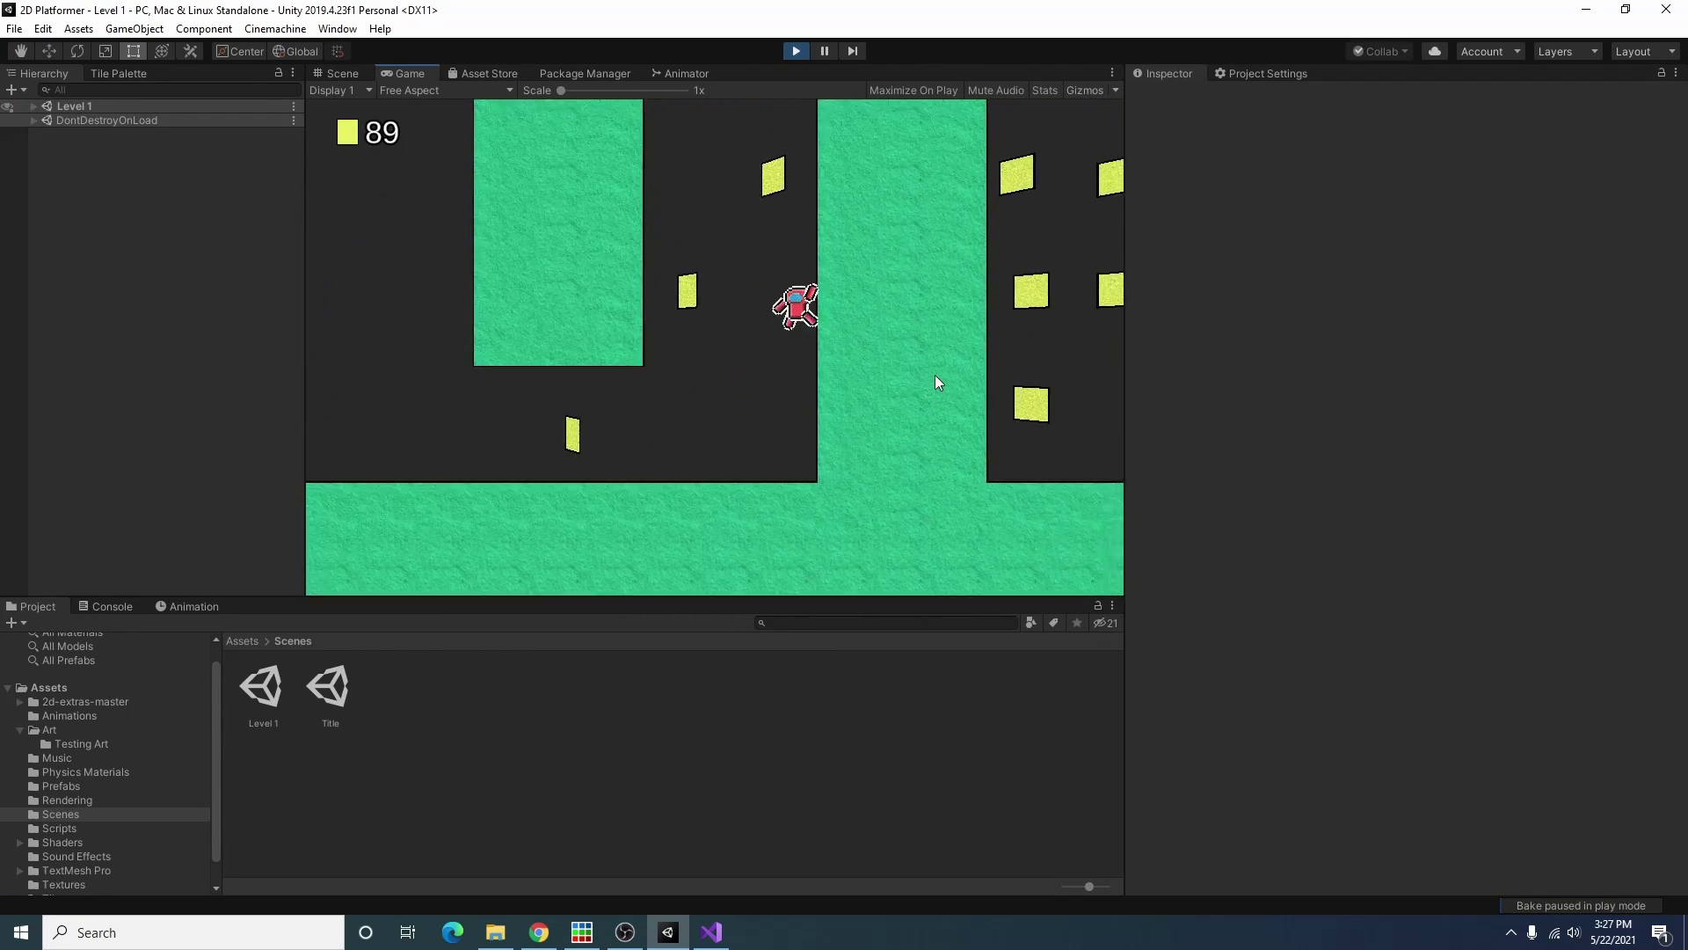
key(Right)
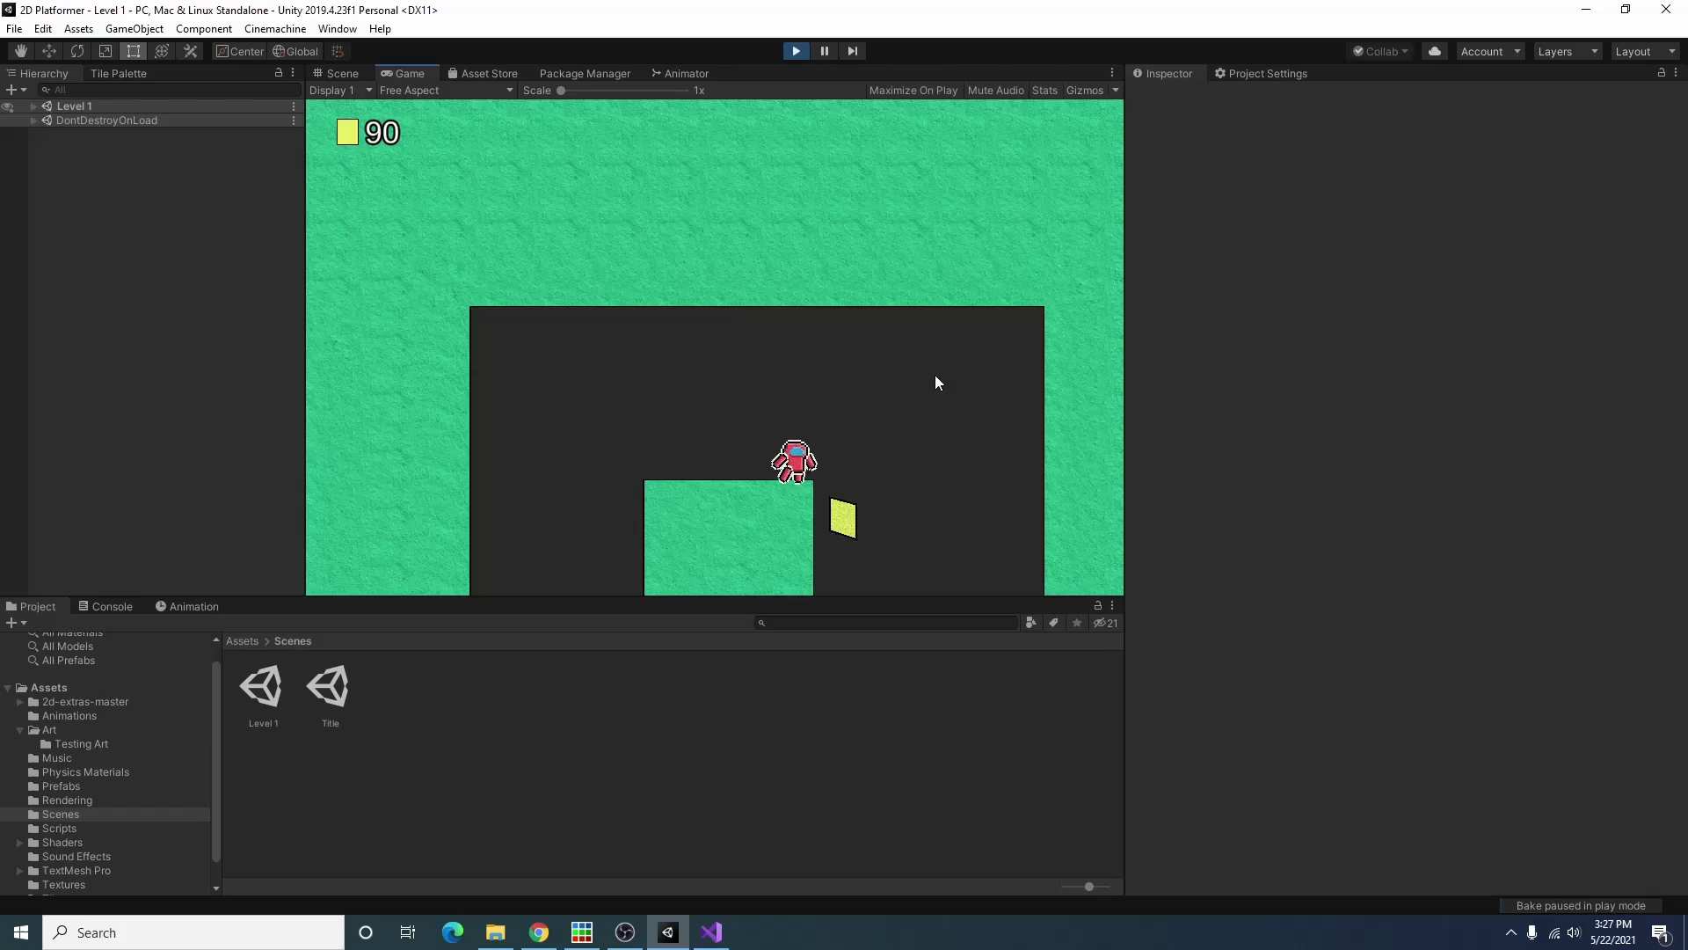
click(797, 50)
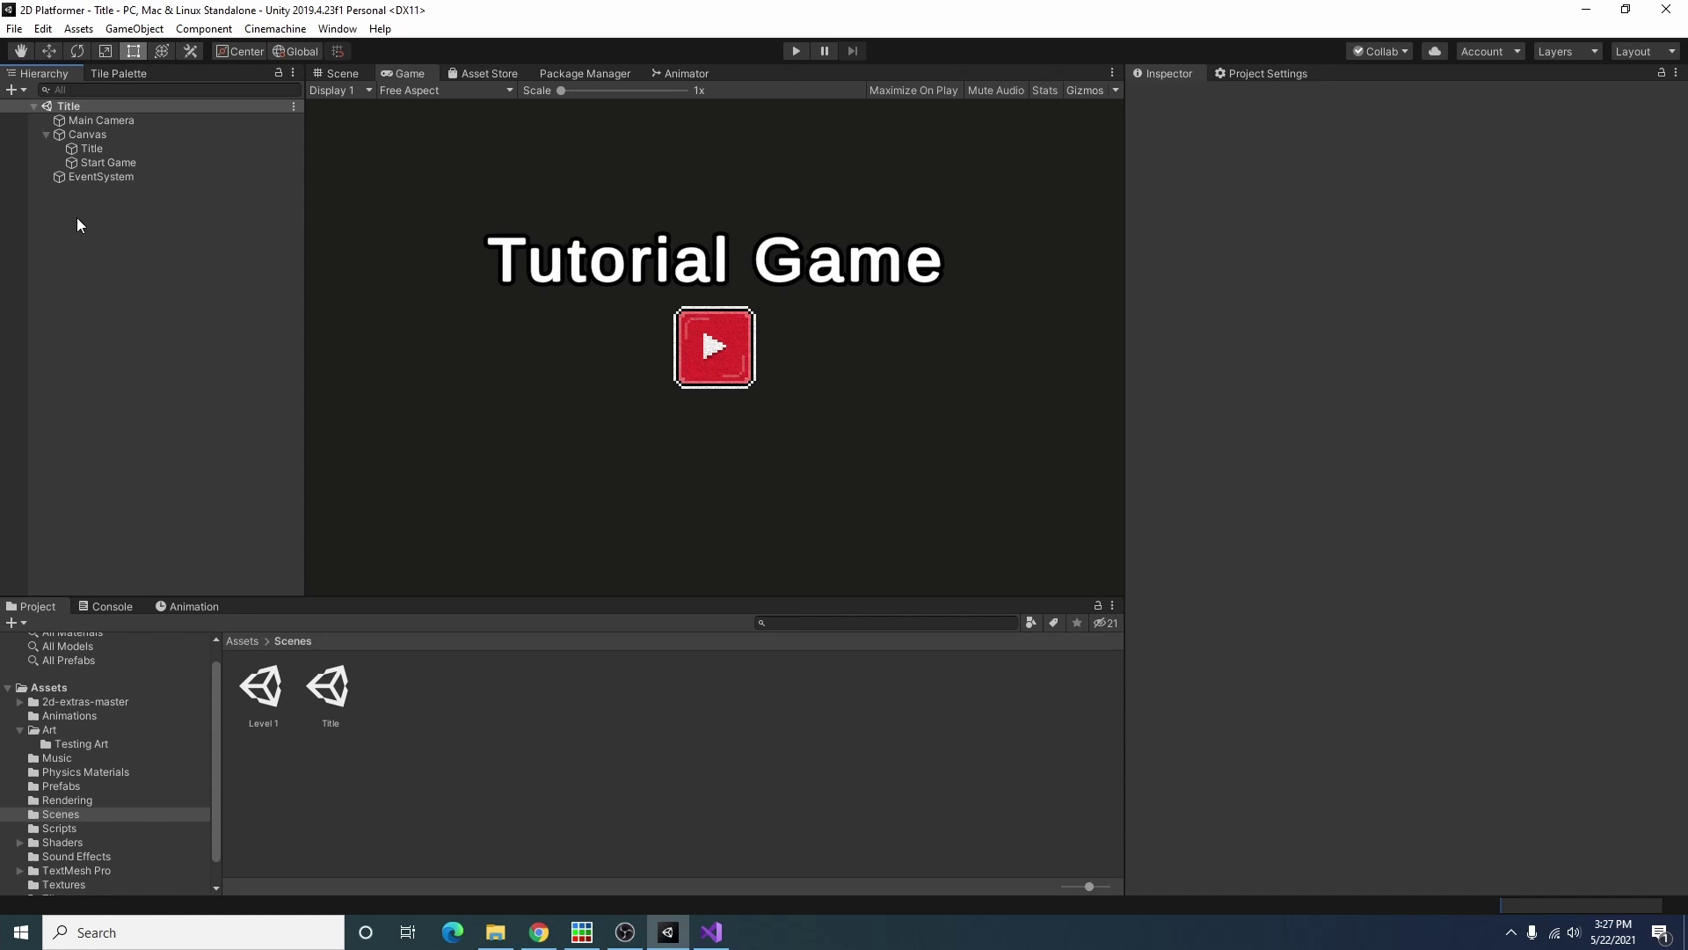
Step: Create an empty child object under the Canvas and name it Settings Menu
click(45, 134)
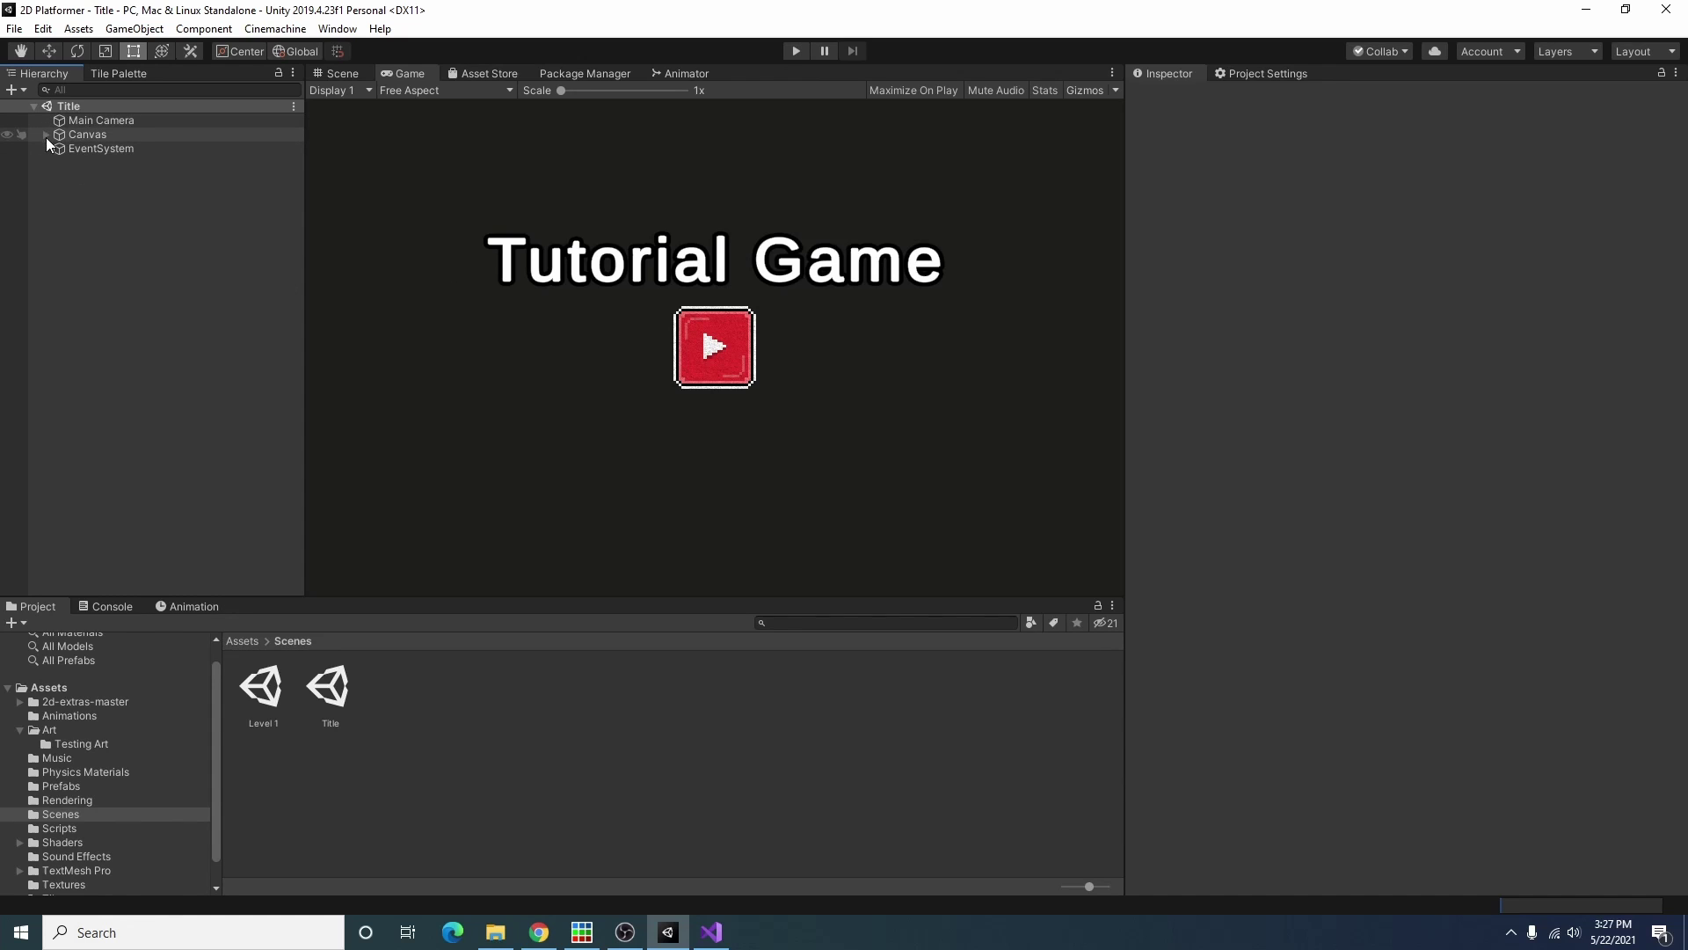
click(45, 135)
right_click(98, 134)
click(132, 295)
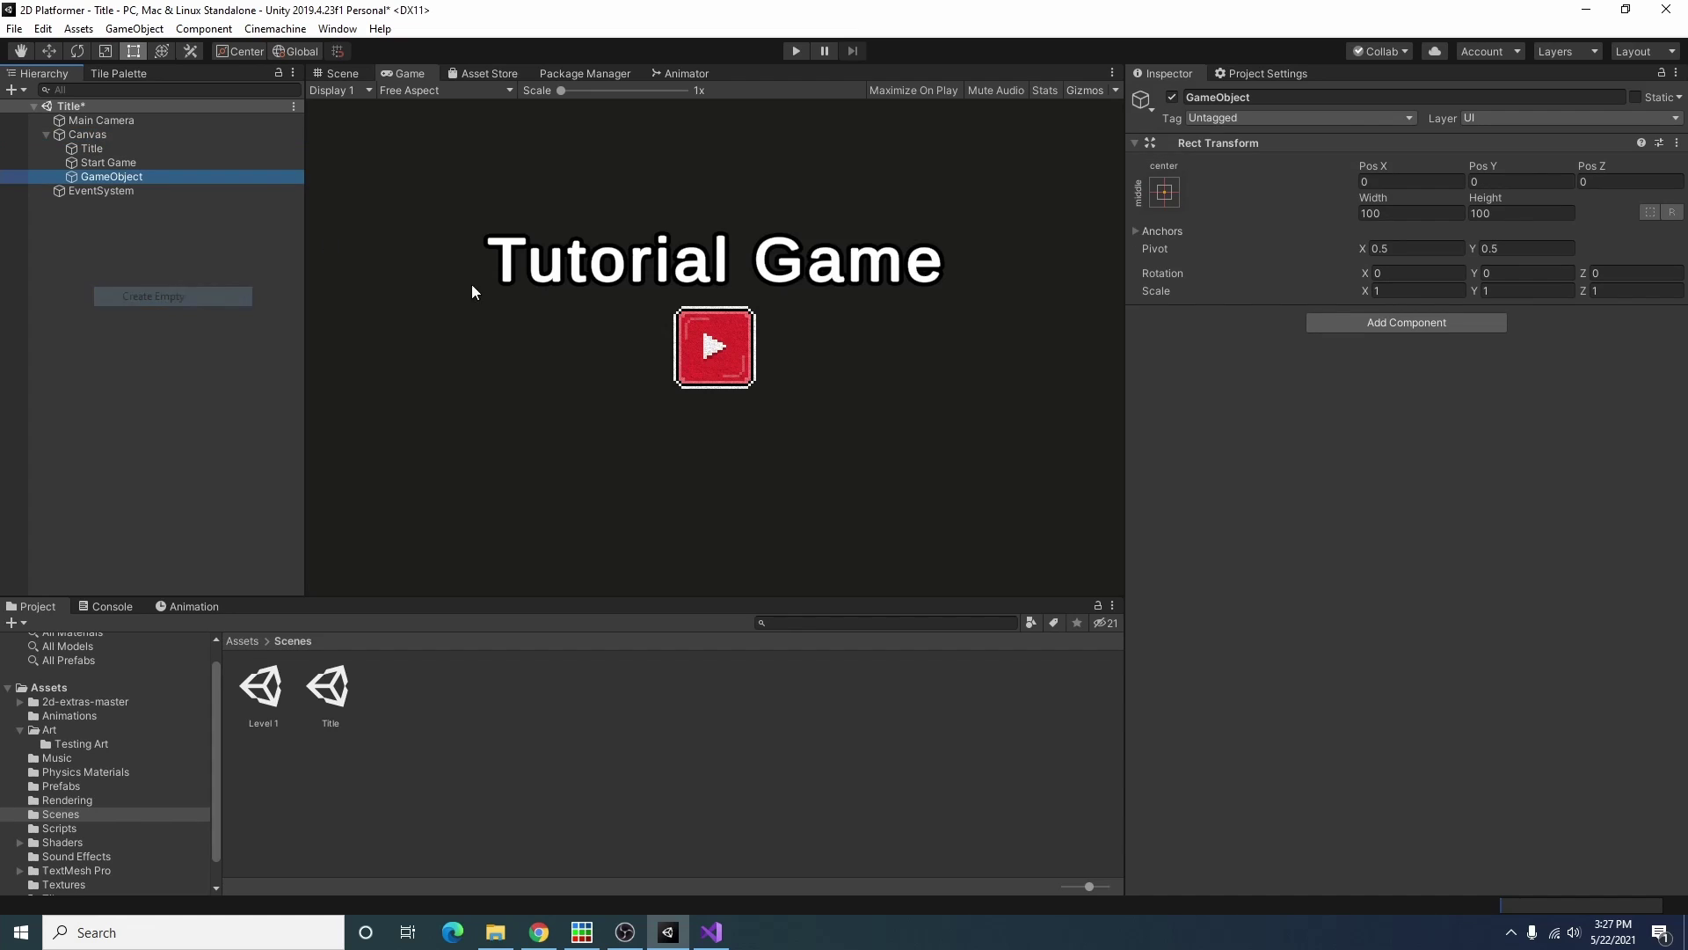
click(1262, 98)
text(Set)
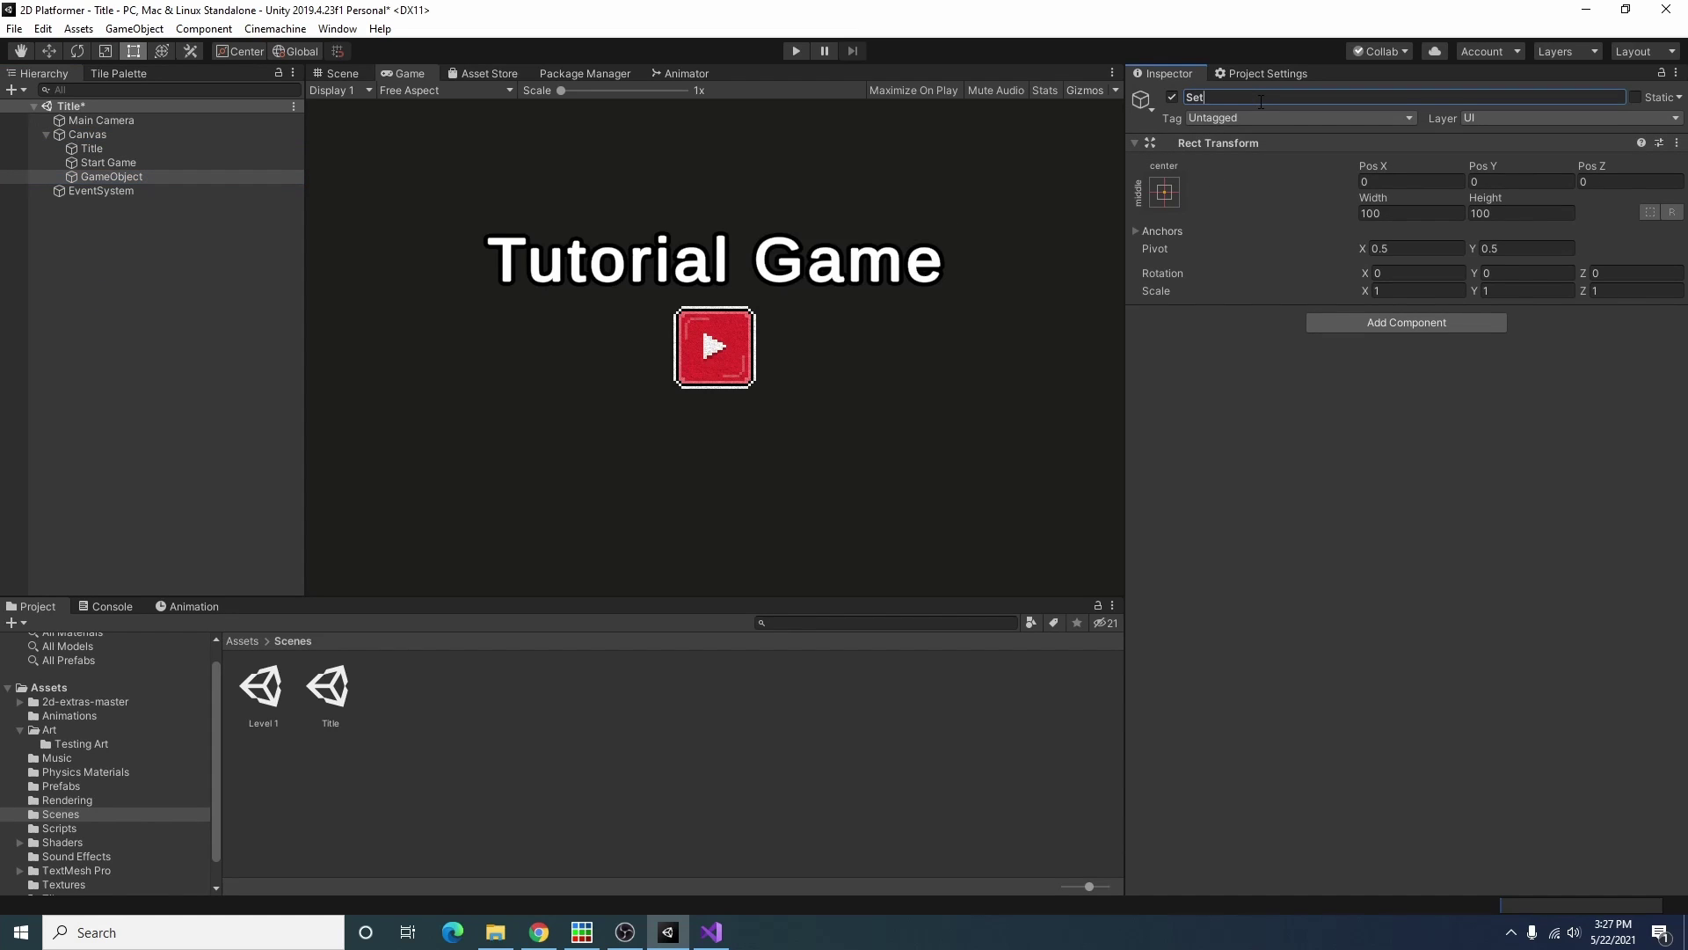
text(tings Menu)
key(Left)
key(Left)
key(Left)
key(Left)
key(Left)
text(s)
key(Return)
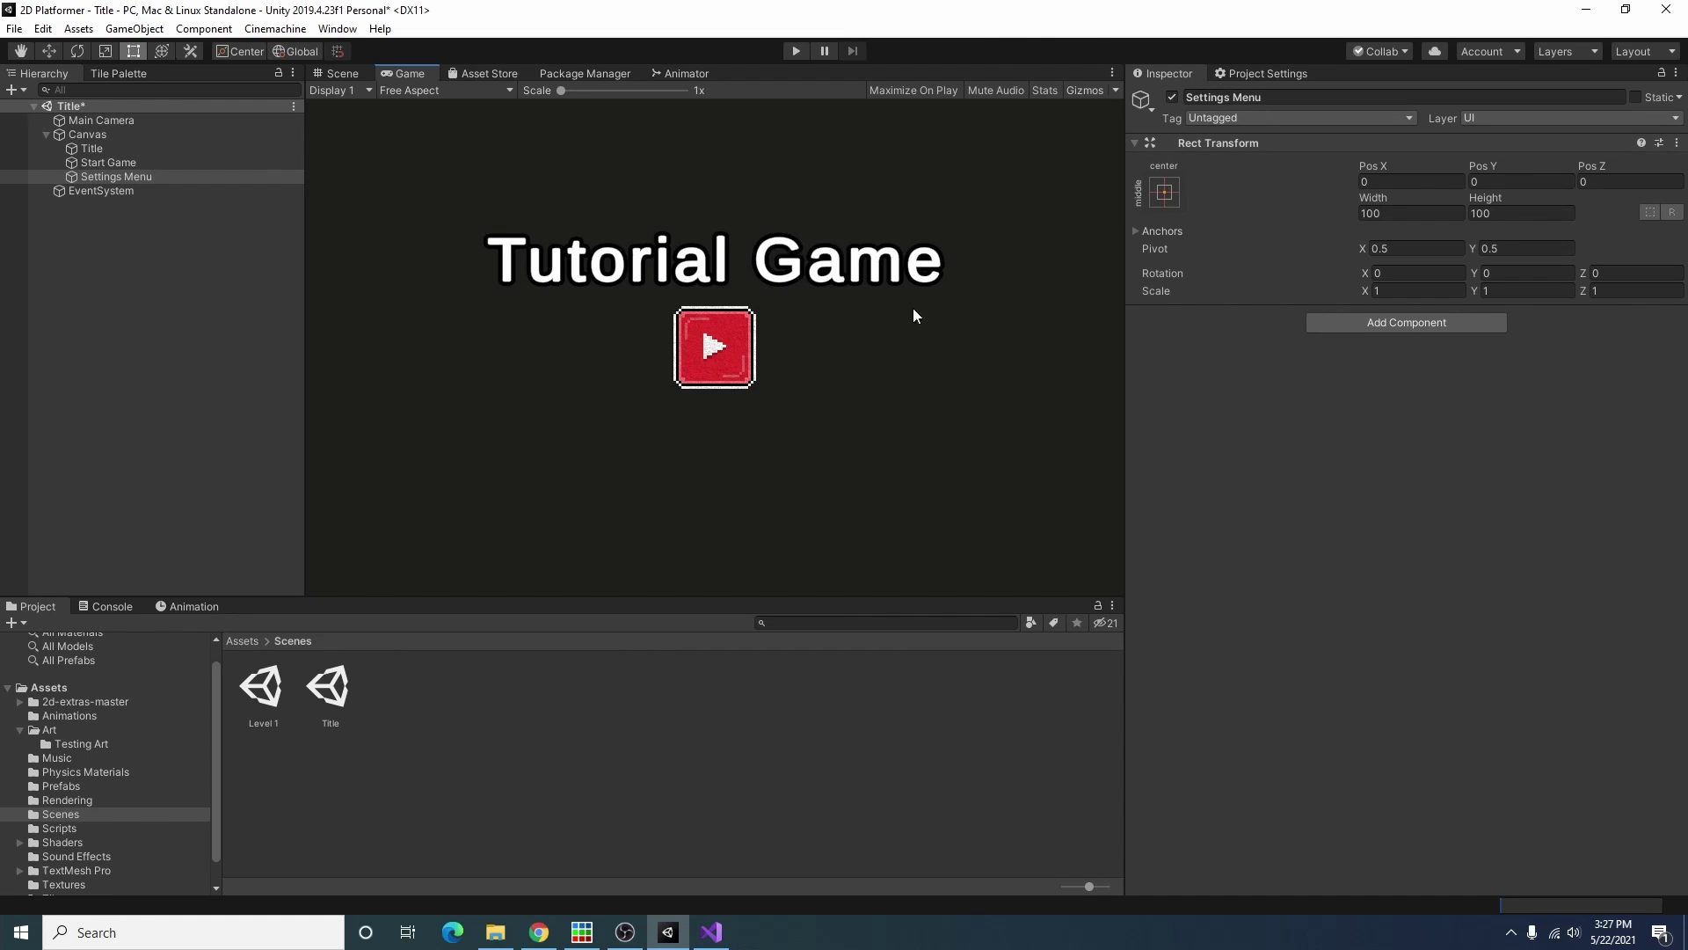
Step: Add a UI Panel under Settings Menu, anchored to middle center and sized 1920 by 1080
right_click(92, 176)
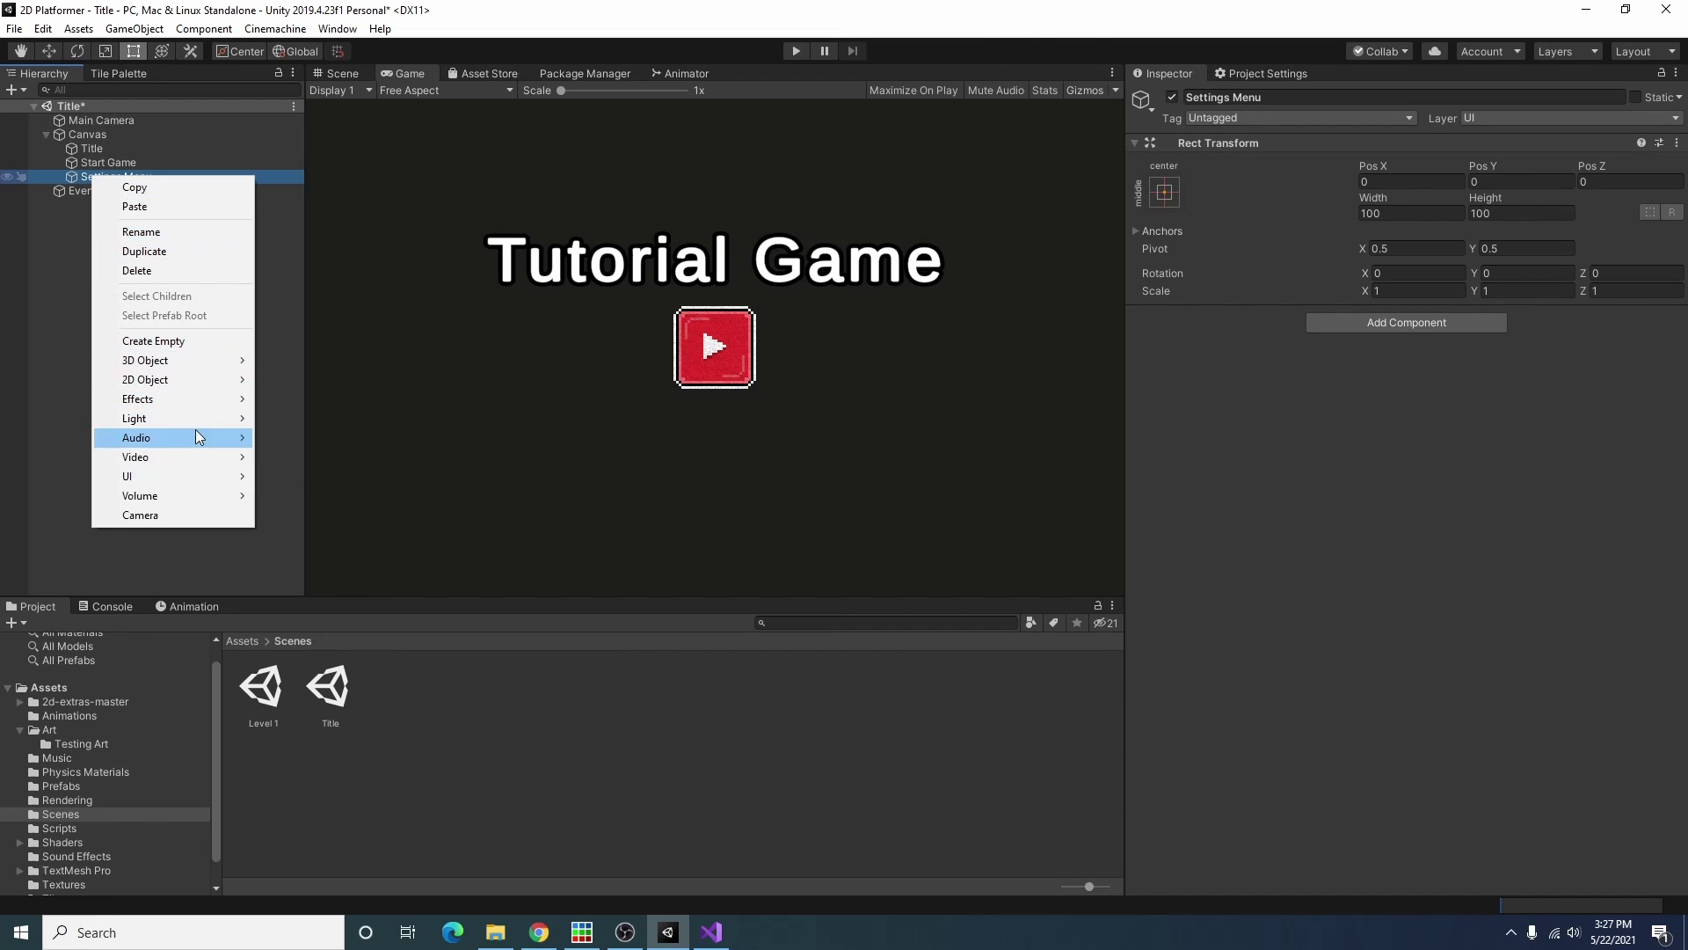
mouse_move(243, 381)
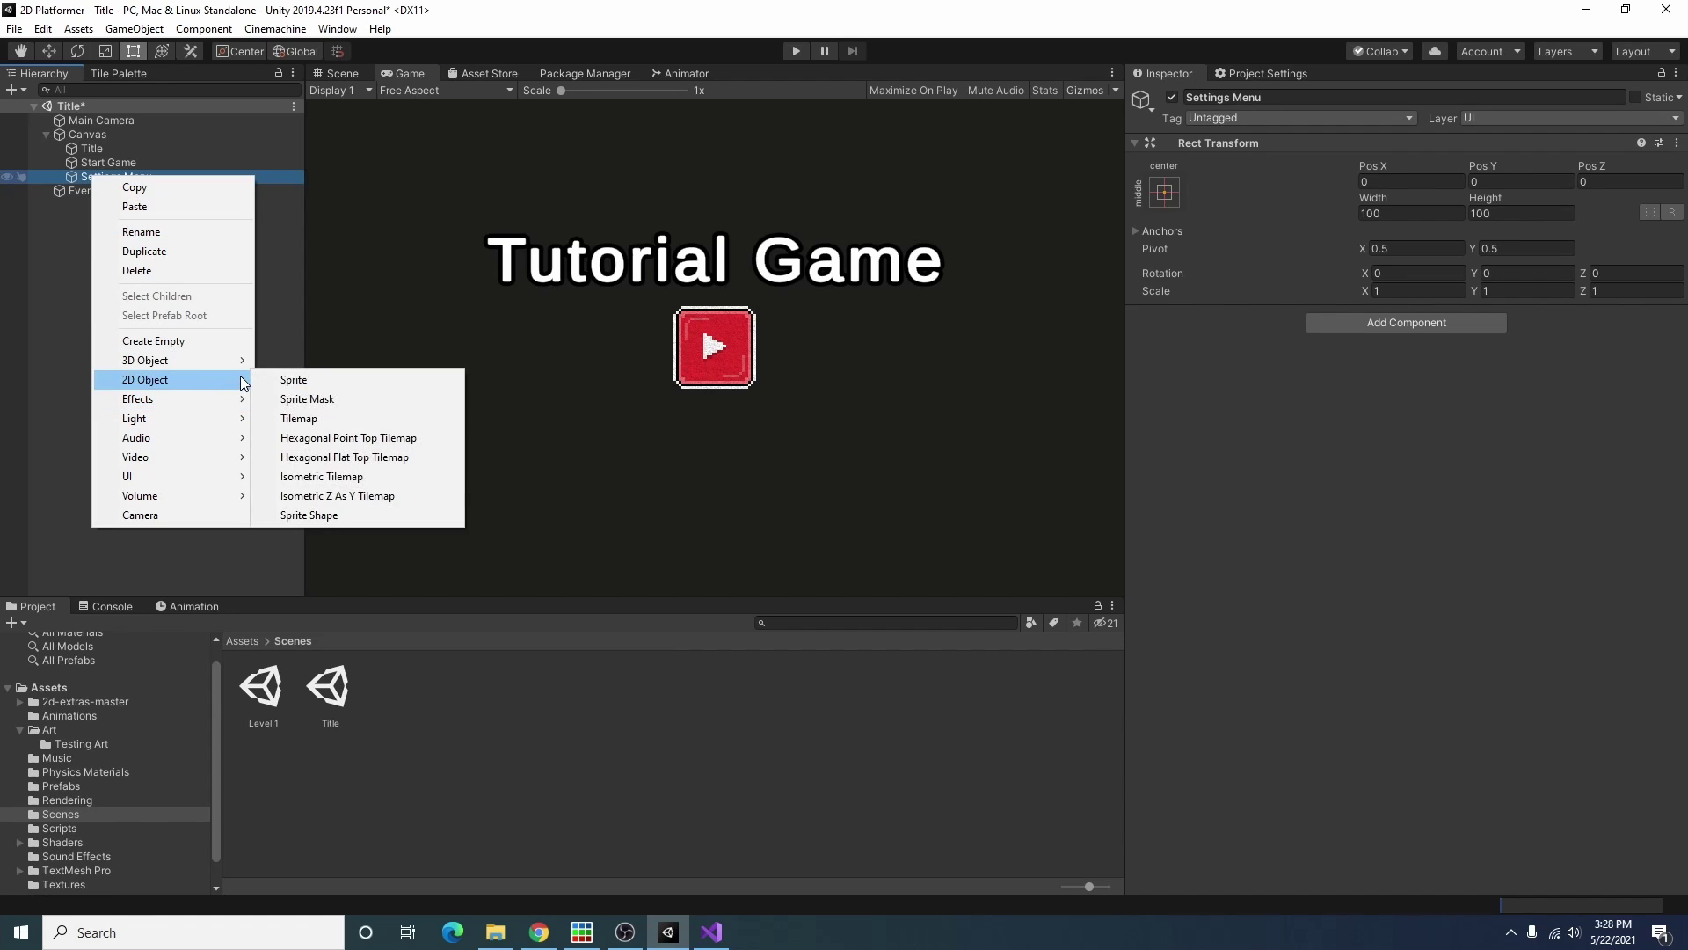
mouse_move(176, 476)
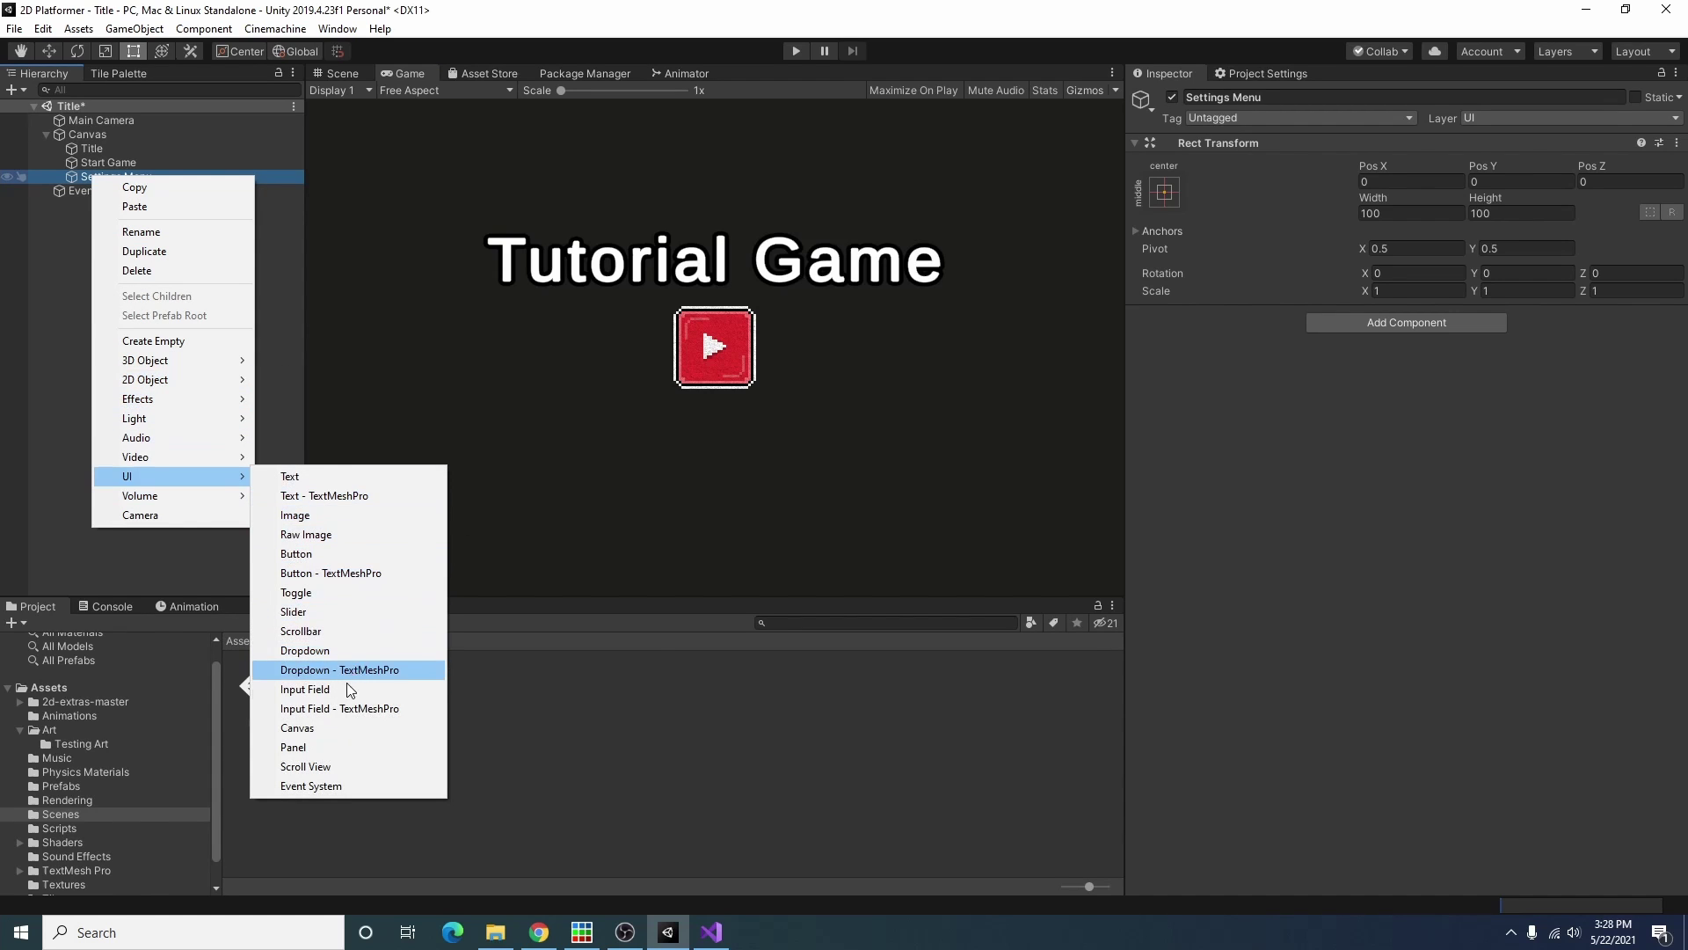
click(311, 748)
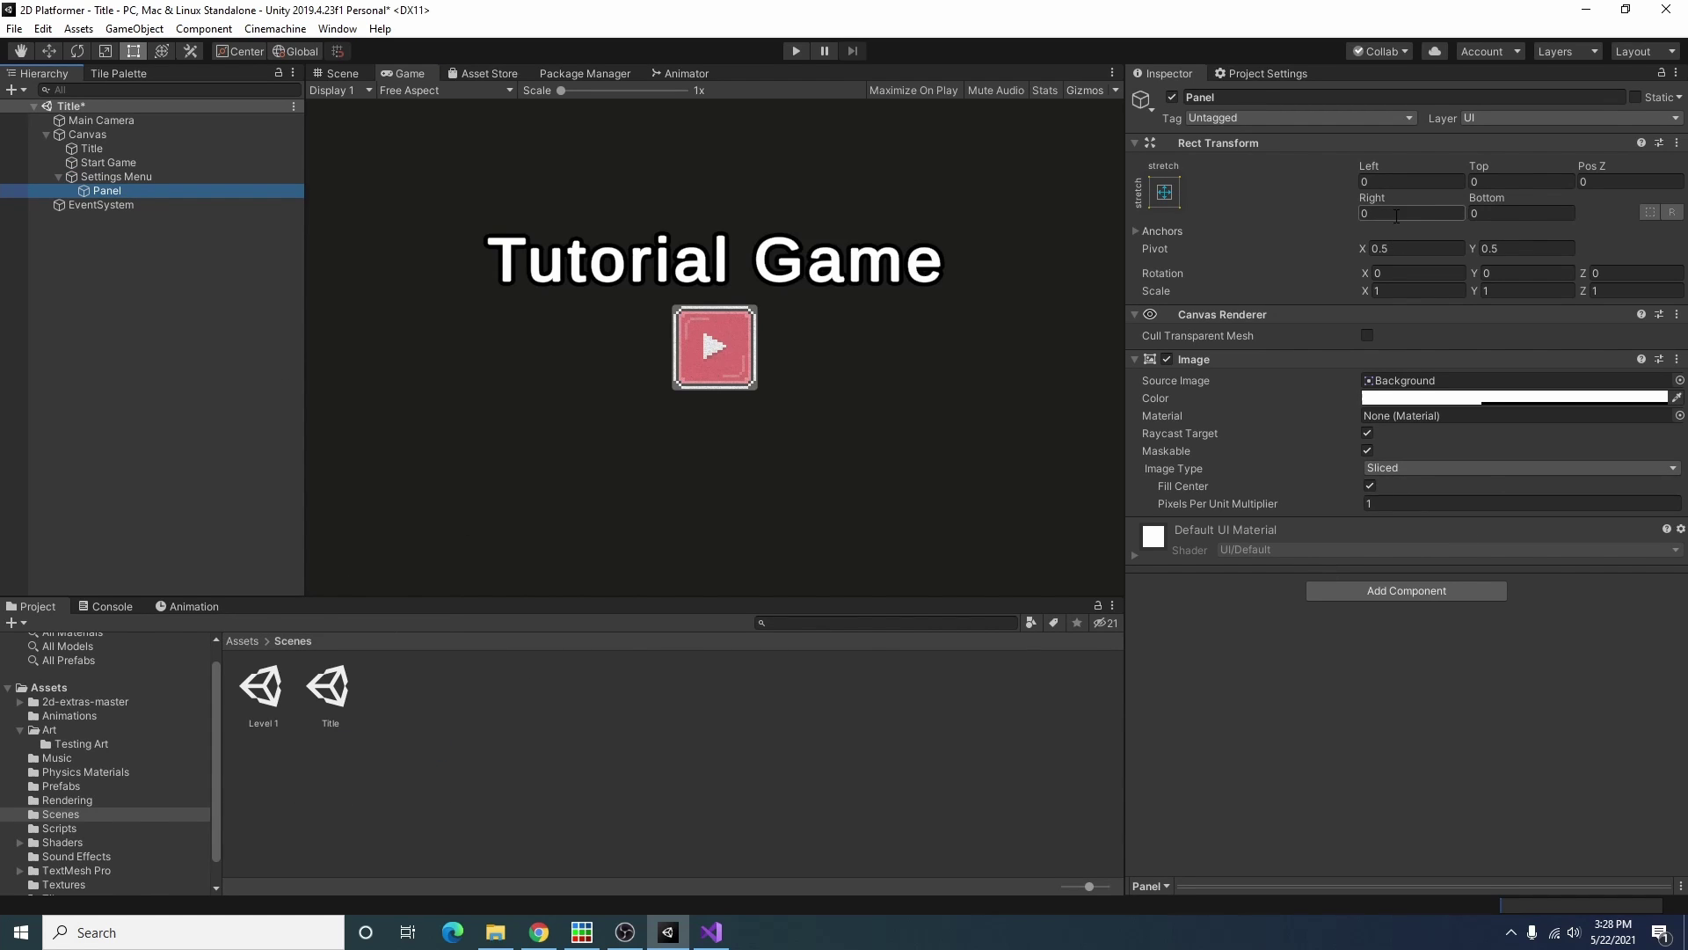
click(1164, 192)
click(1268, 366)
Step: Set the Canvas Scaler to Scale With Screen Size, with a 1920 by 1080 reference resolution and Expand screen match mode
right_click(80, 136)
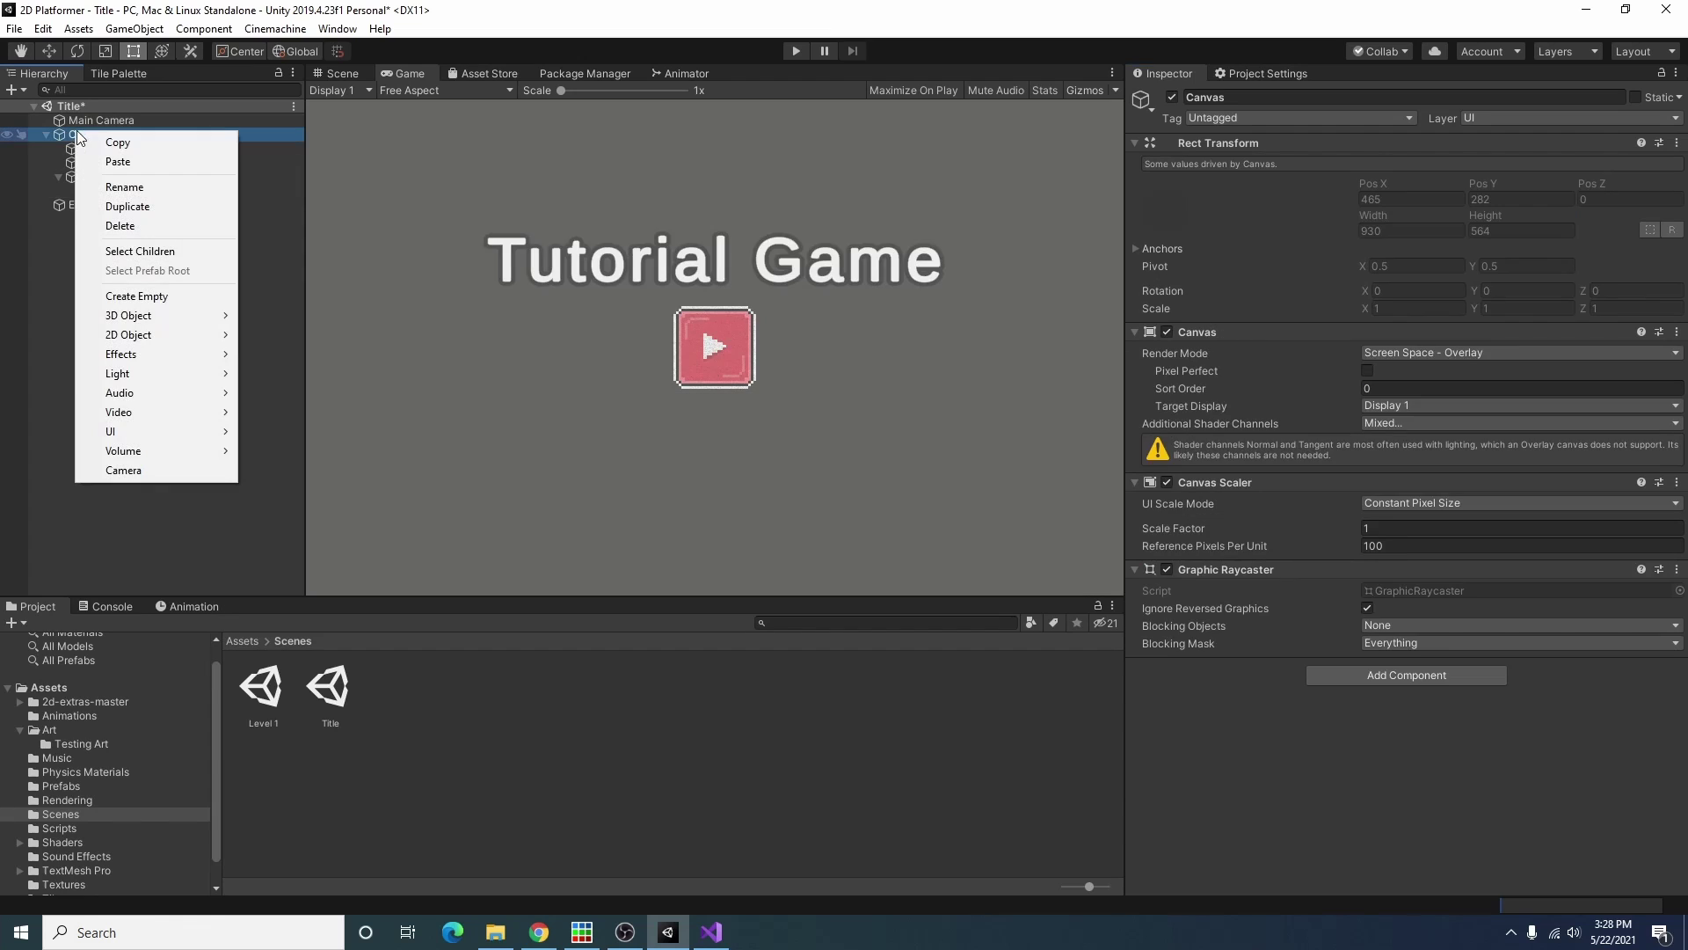
click(1408, 504)
click(1437, 500)
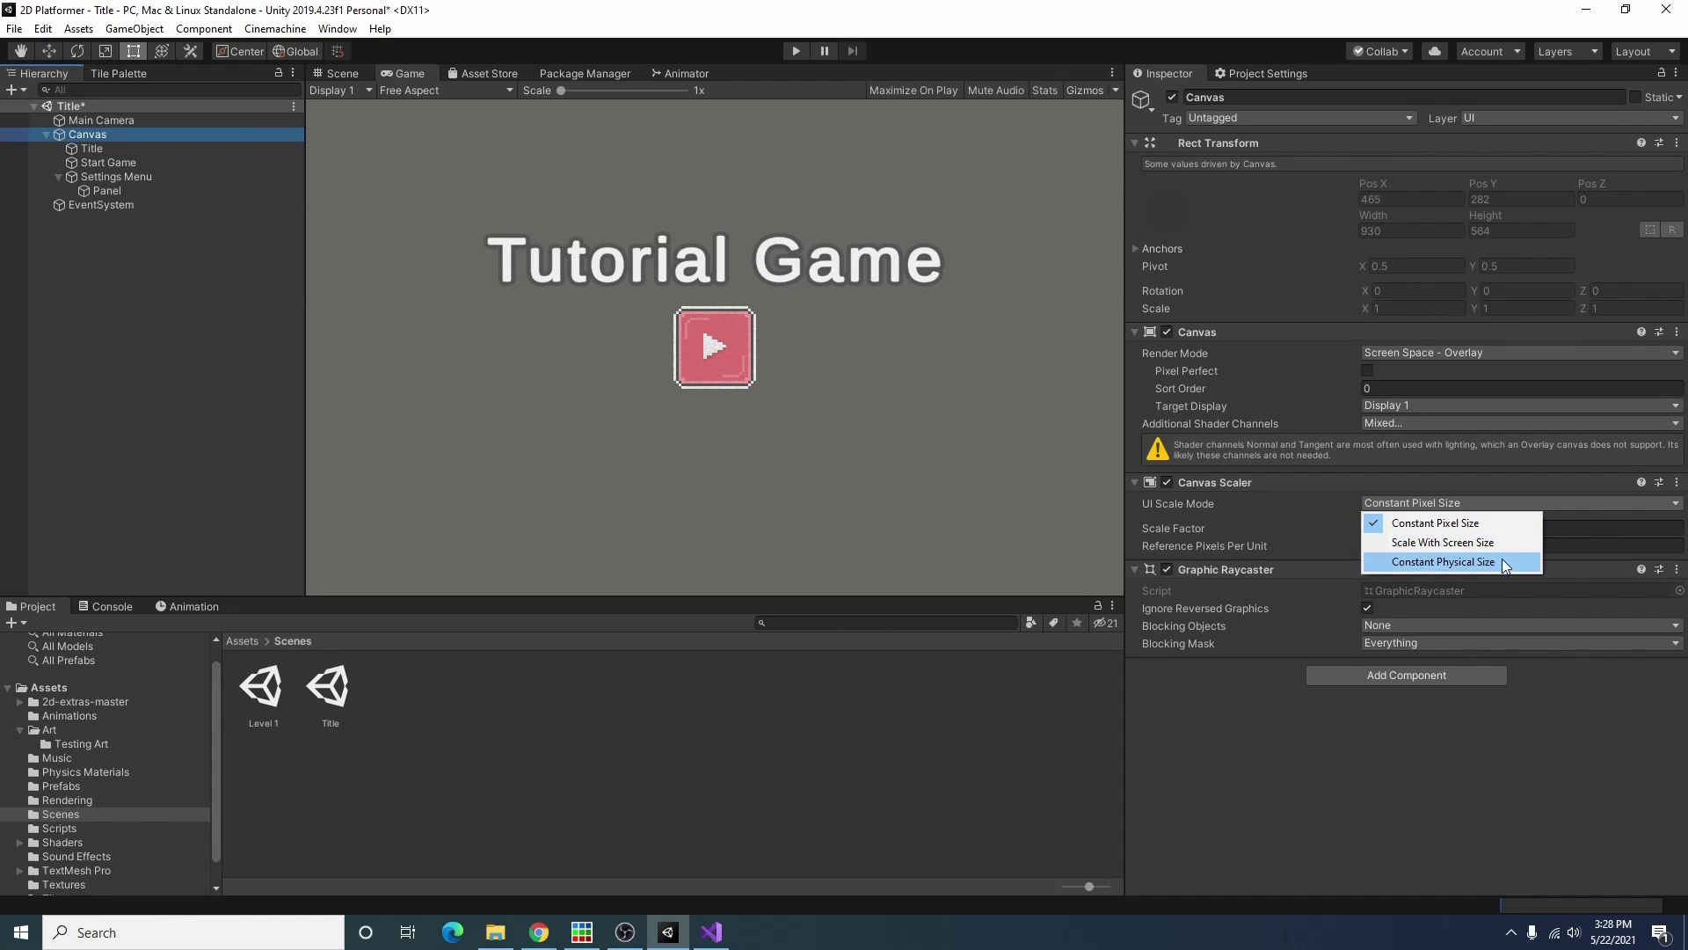
click(1443, 542)
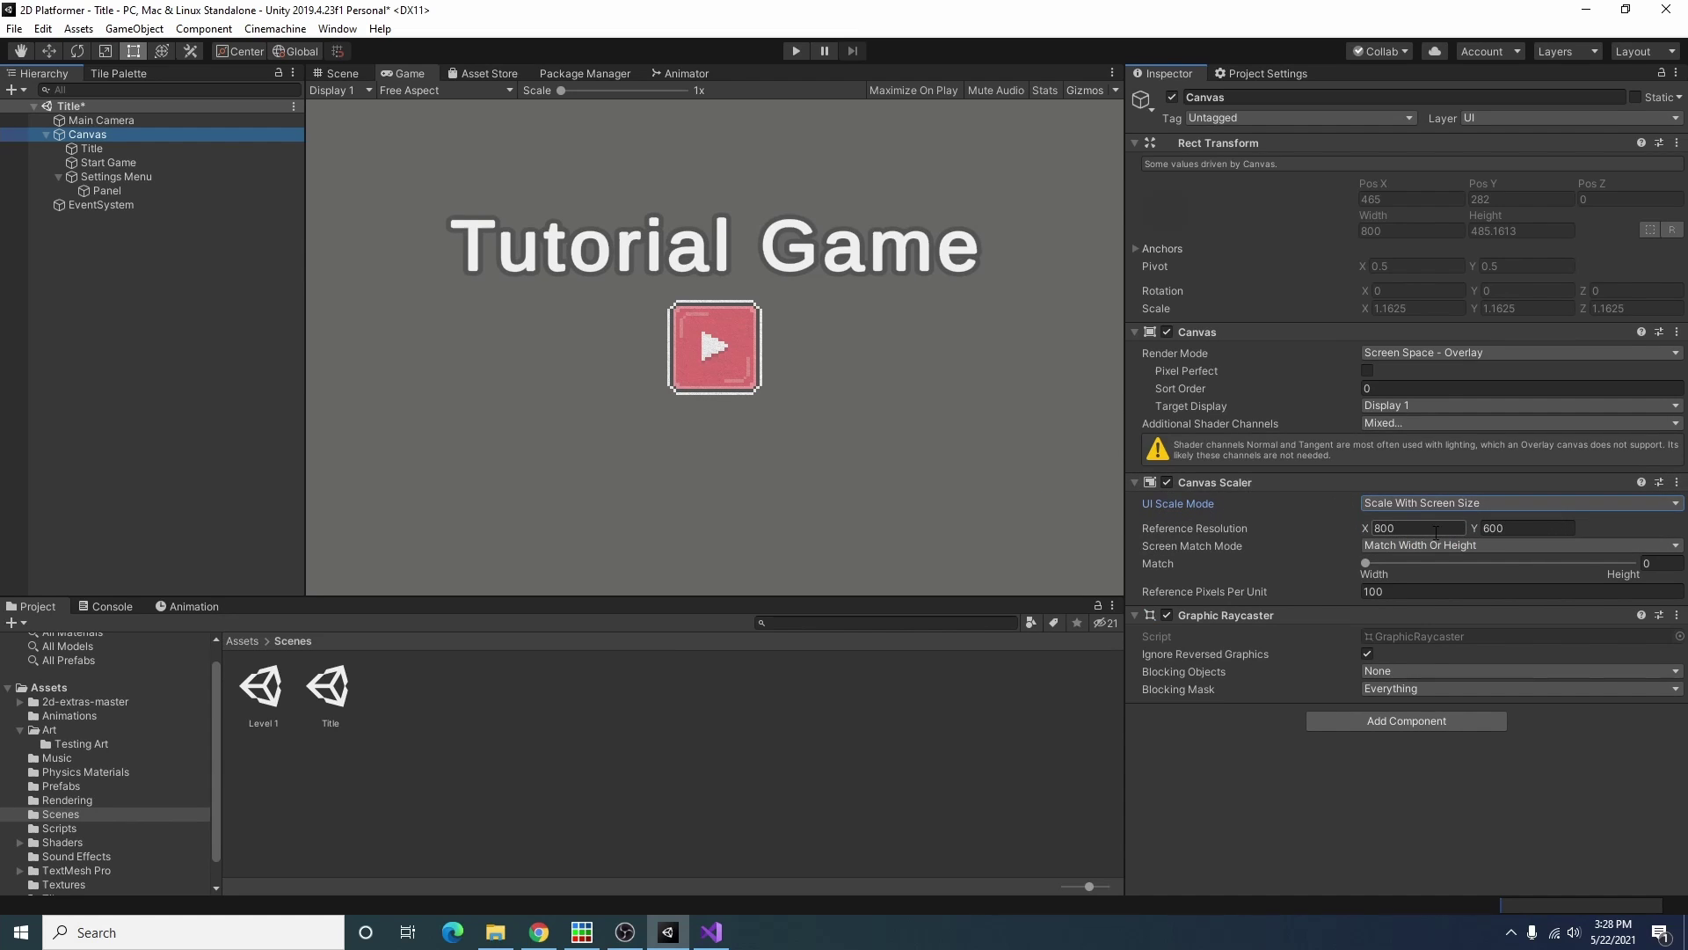
click(1436, 529)
text(1920)
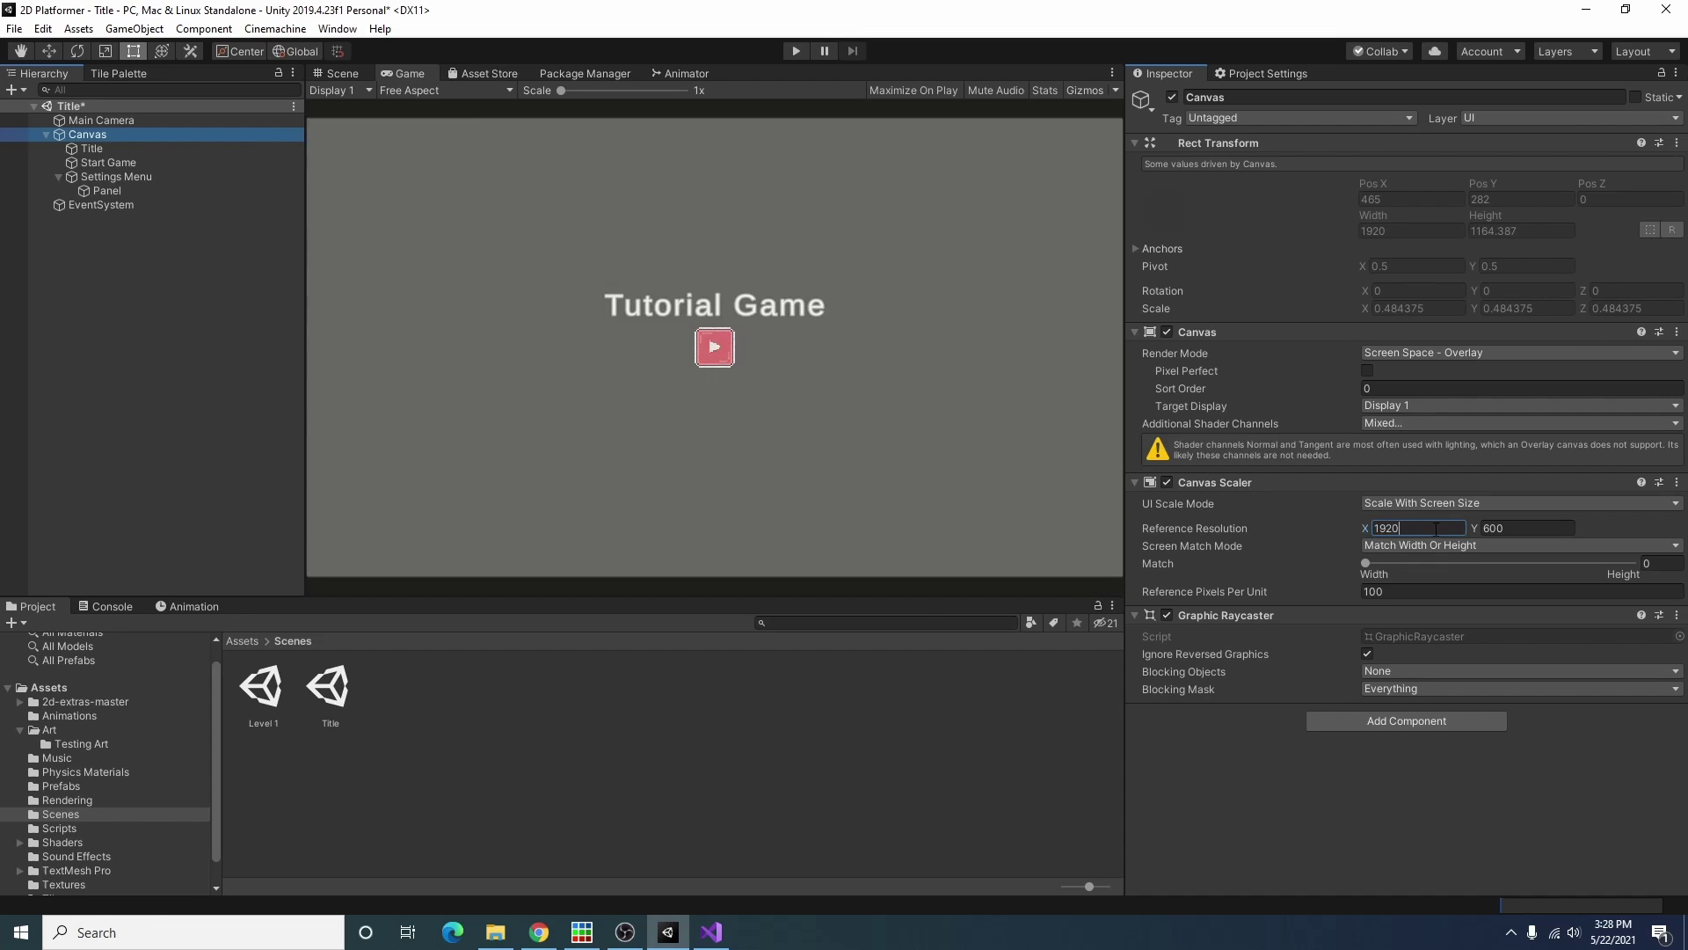
key(Tab)
text(1080)
click(1483, 547)
click(1405, 585)
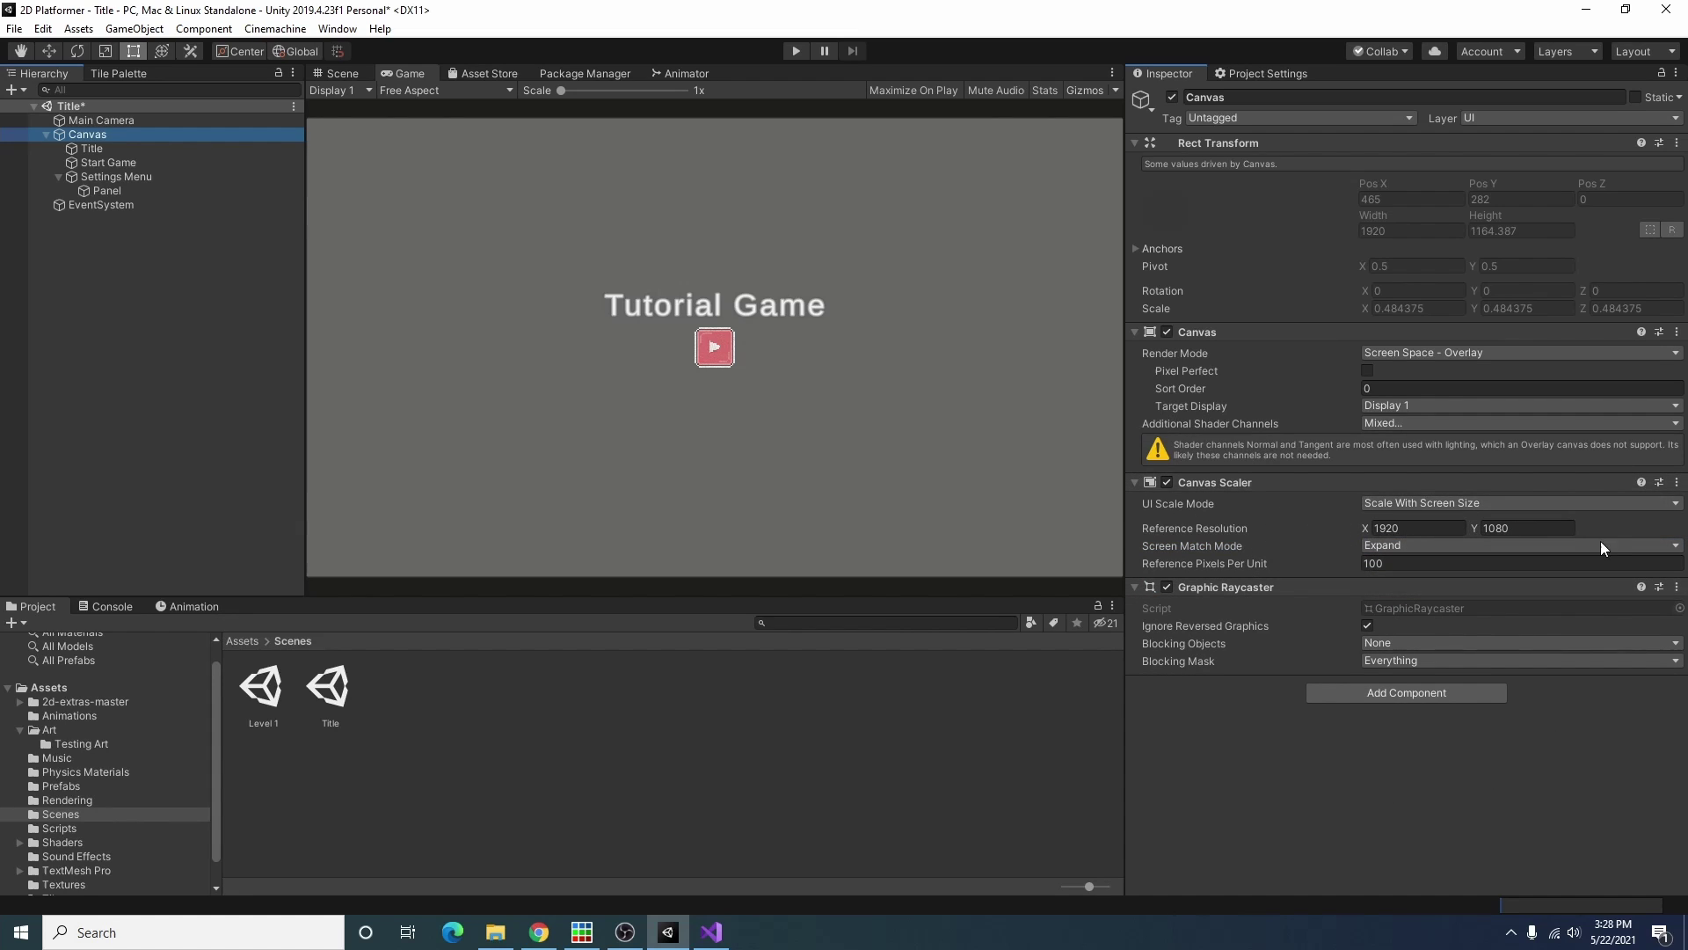
Step: Change the color of the Settings Menu's panel to dark red
click(107, 190)
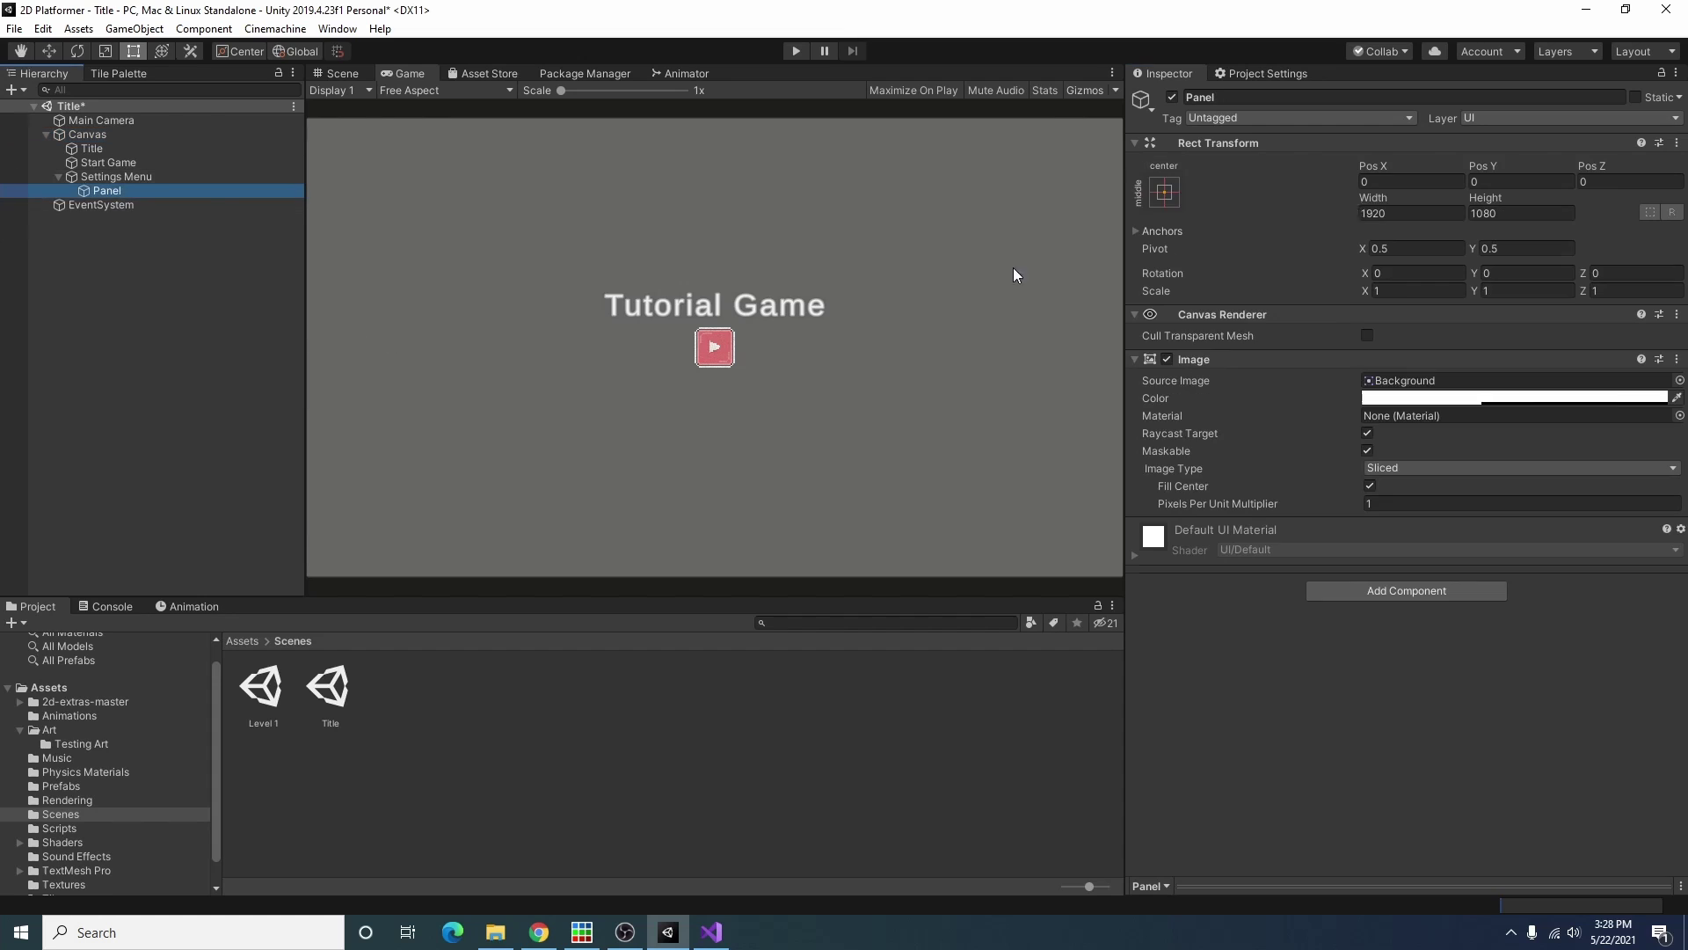
click(1513, 398)
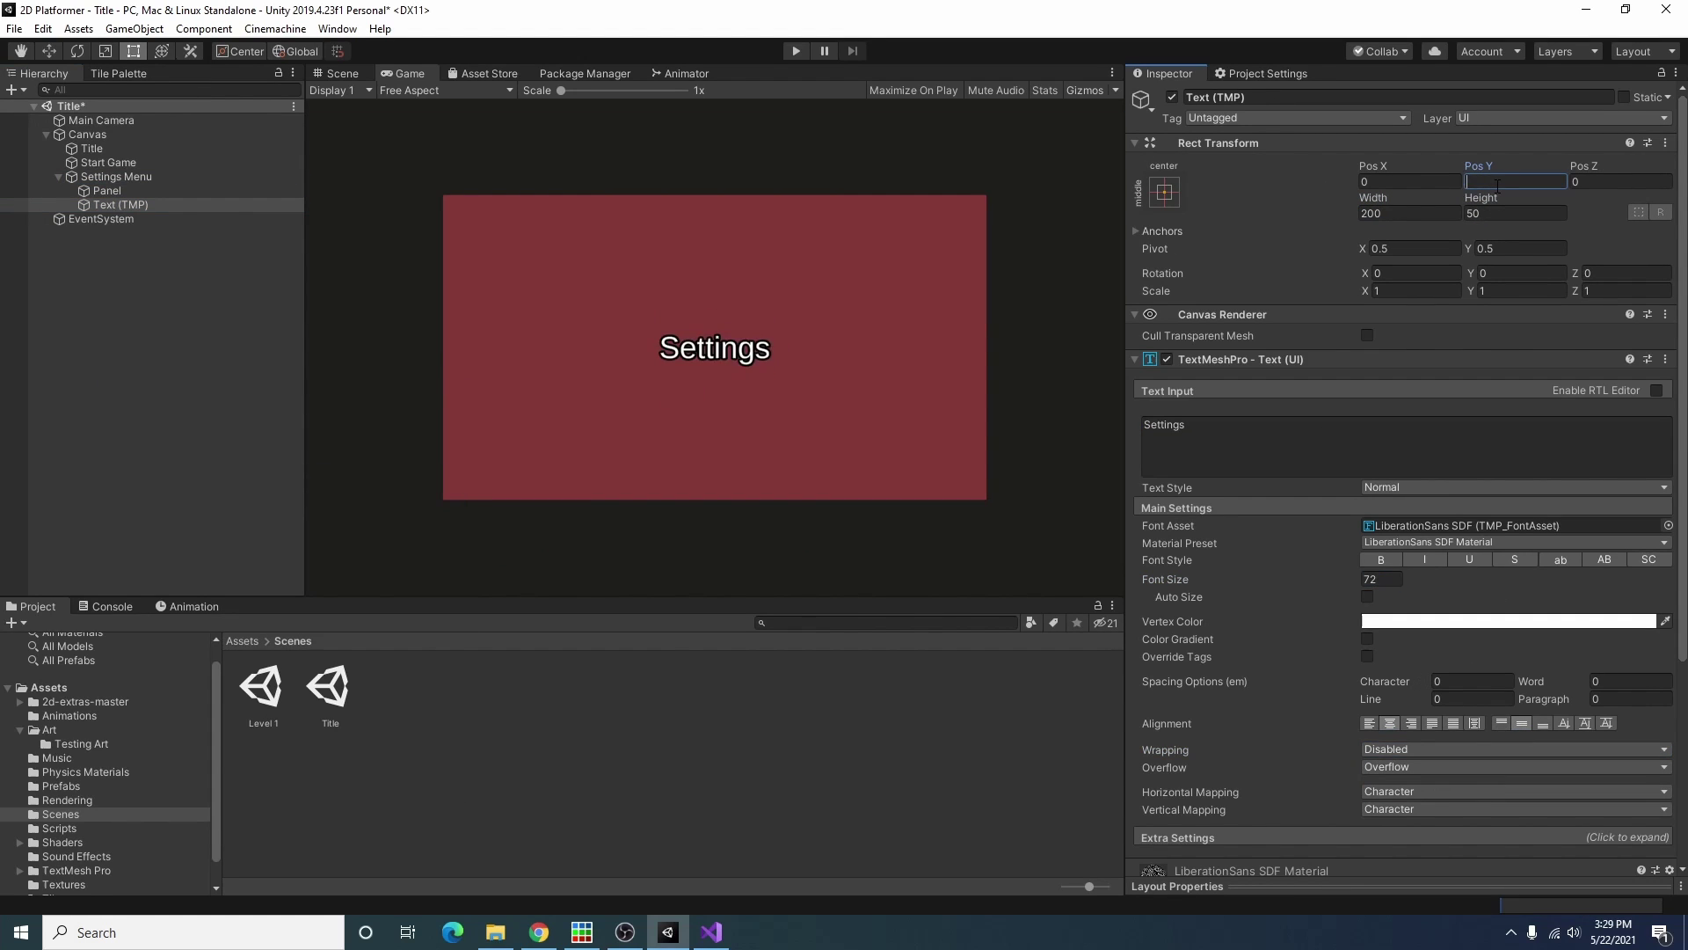
Step: Add a slider under Settings Menu with a TextMeshPro label above it reading Volume
right_click(127, 178)
mouse_move(229, 482)
click(329, 616)
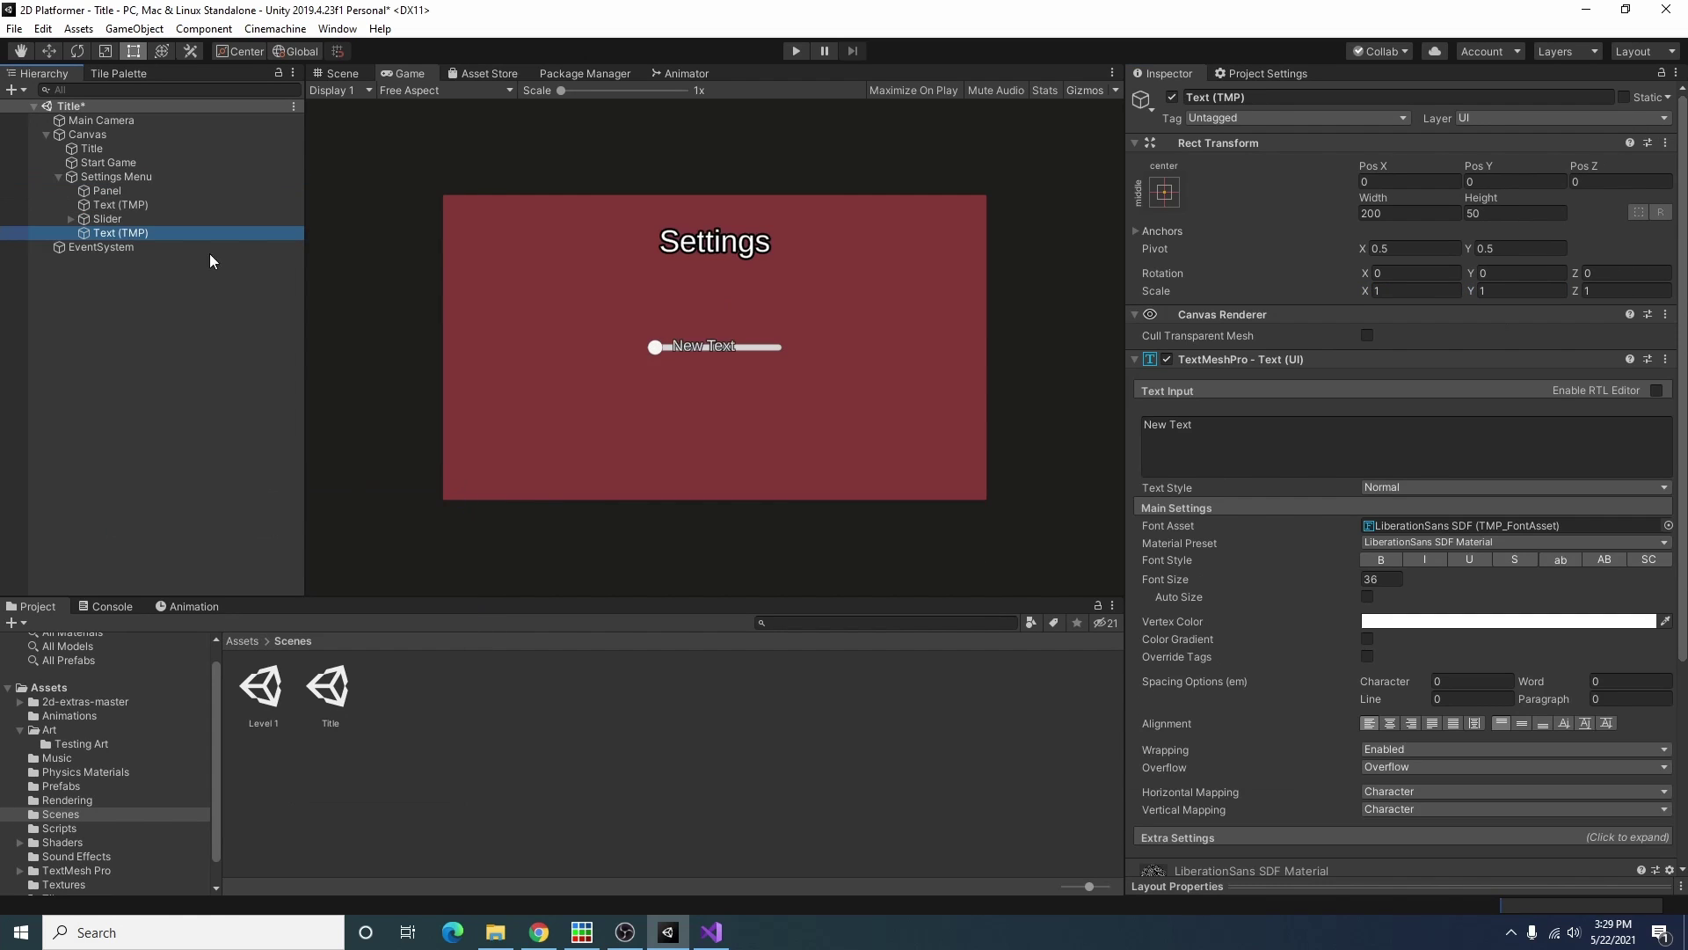
text(Volume)
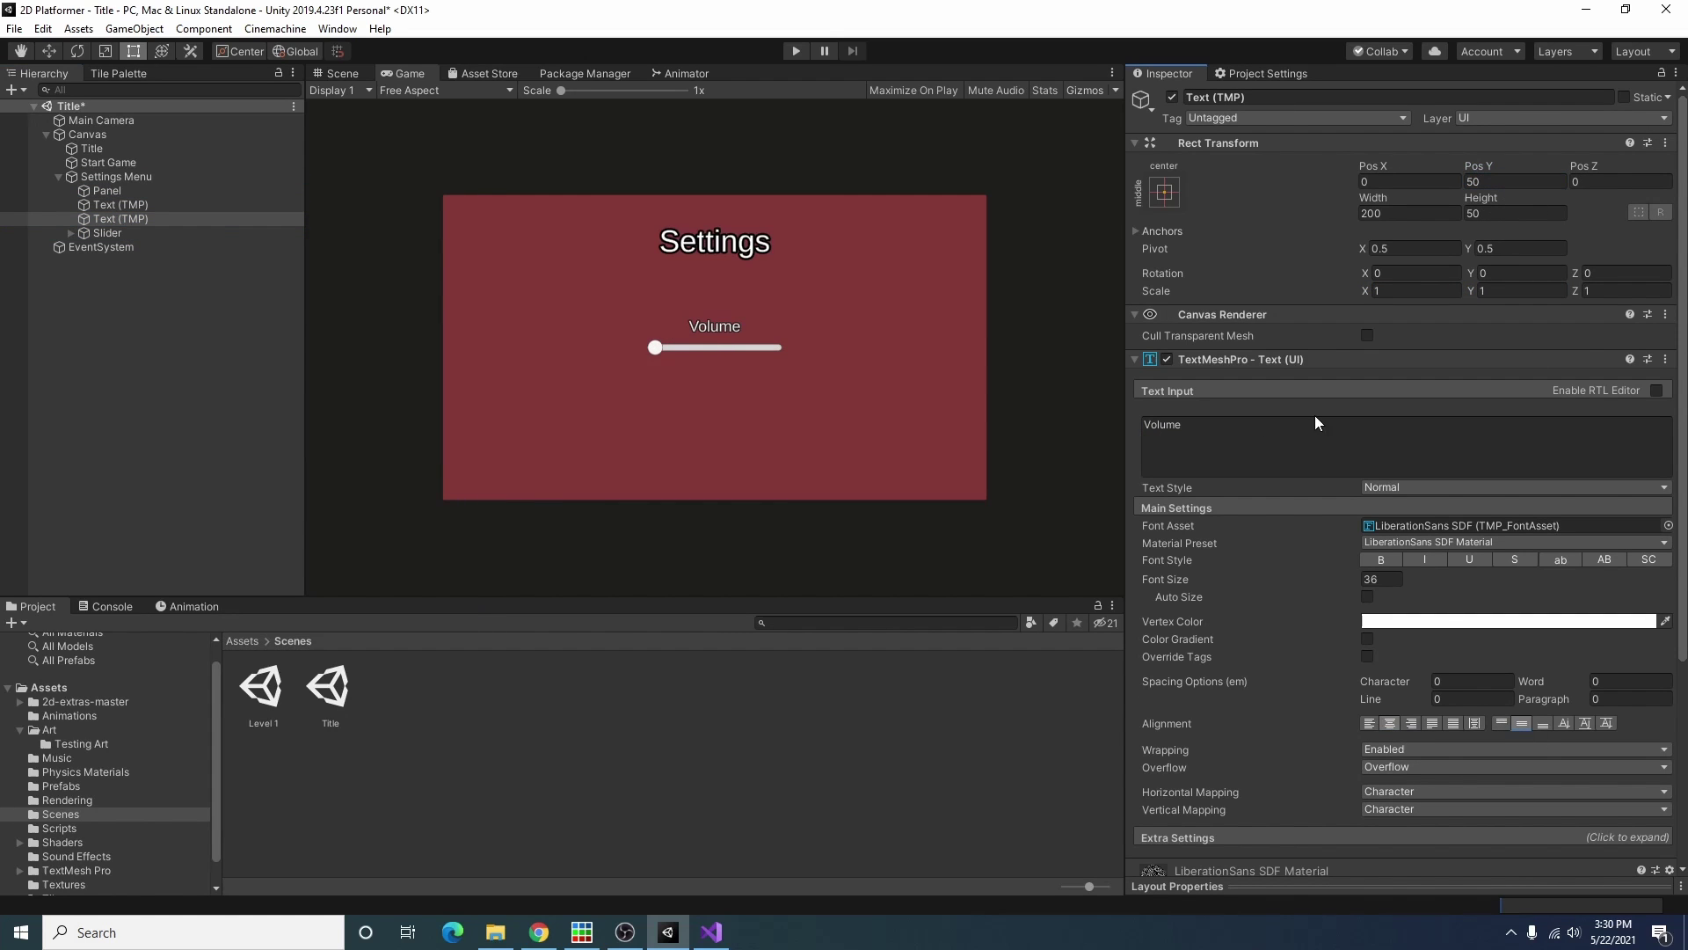
Step: Collapse the Settings Menu object and test moving the Volume slider in Play mode
click(56, 176)
click(56, 177)
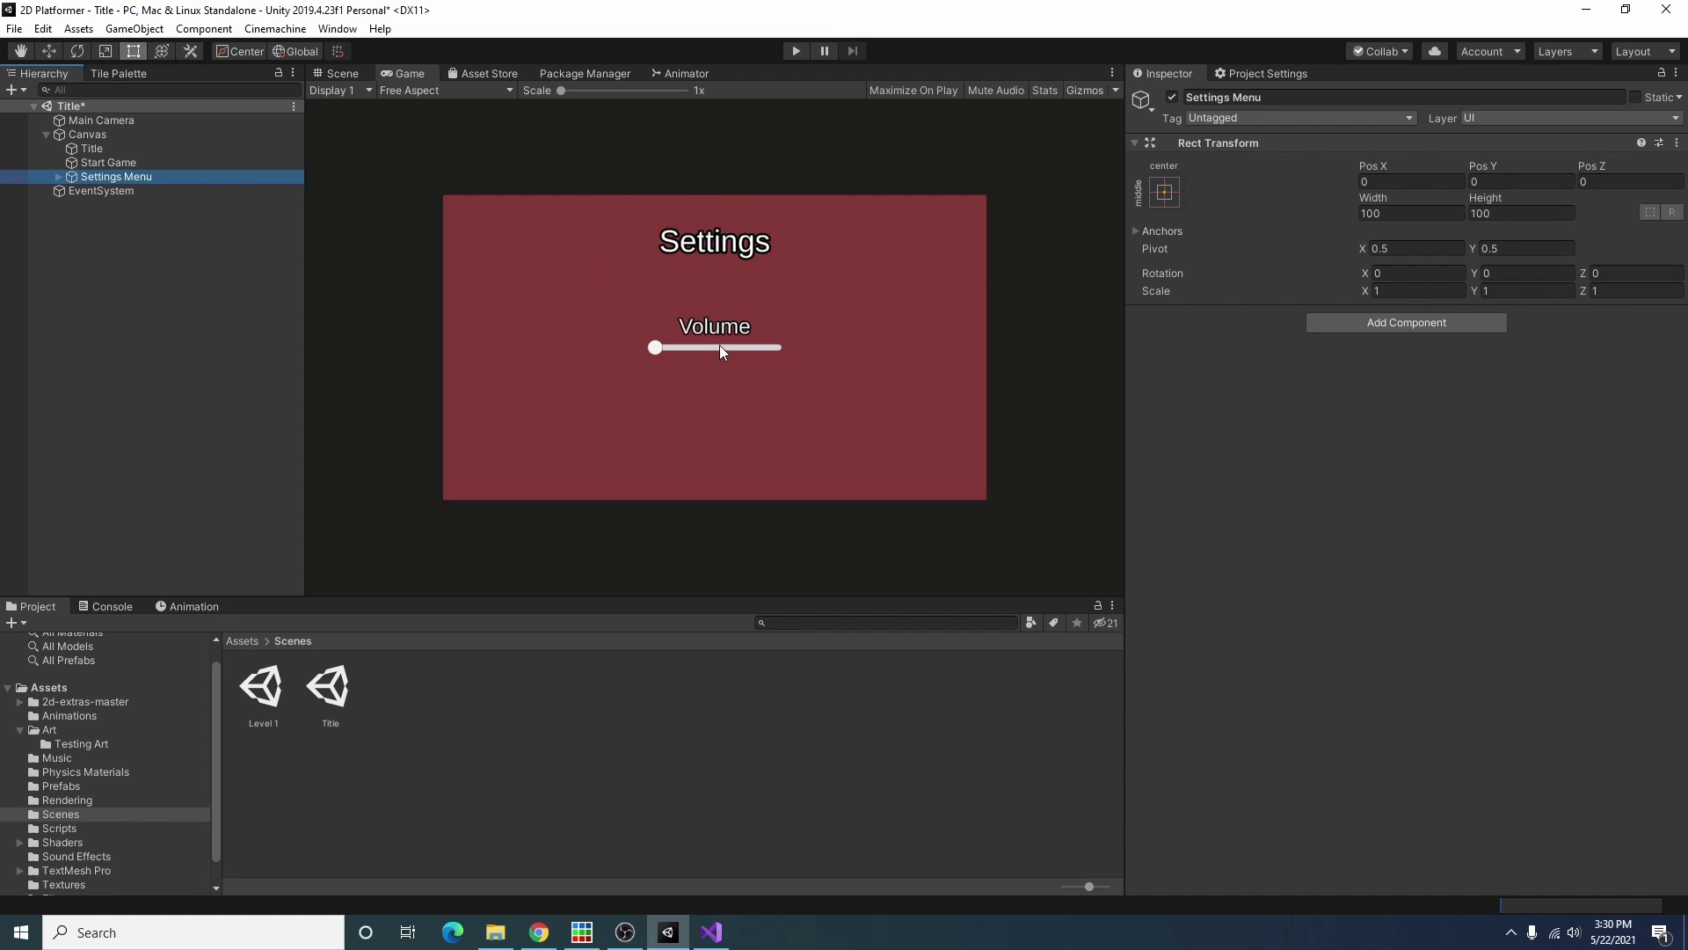
click(796, 50)
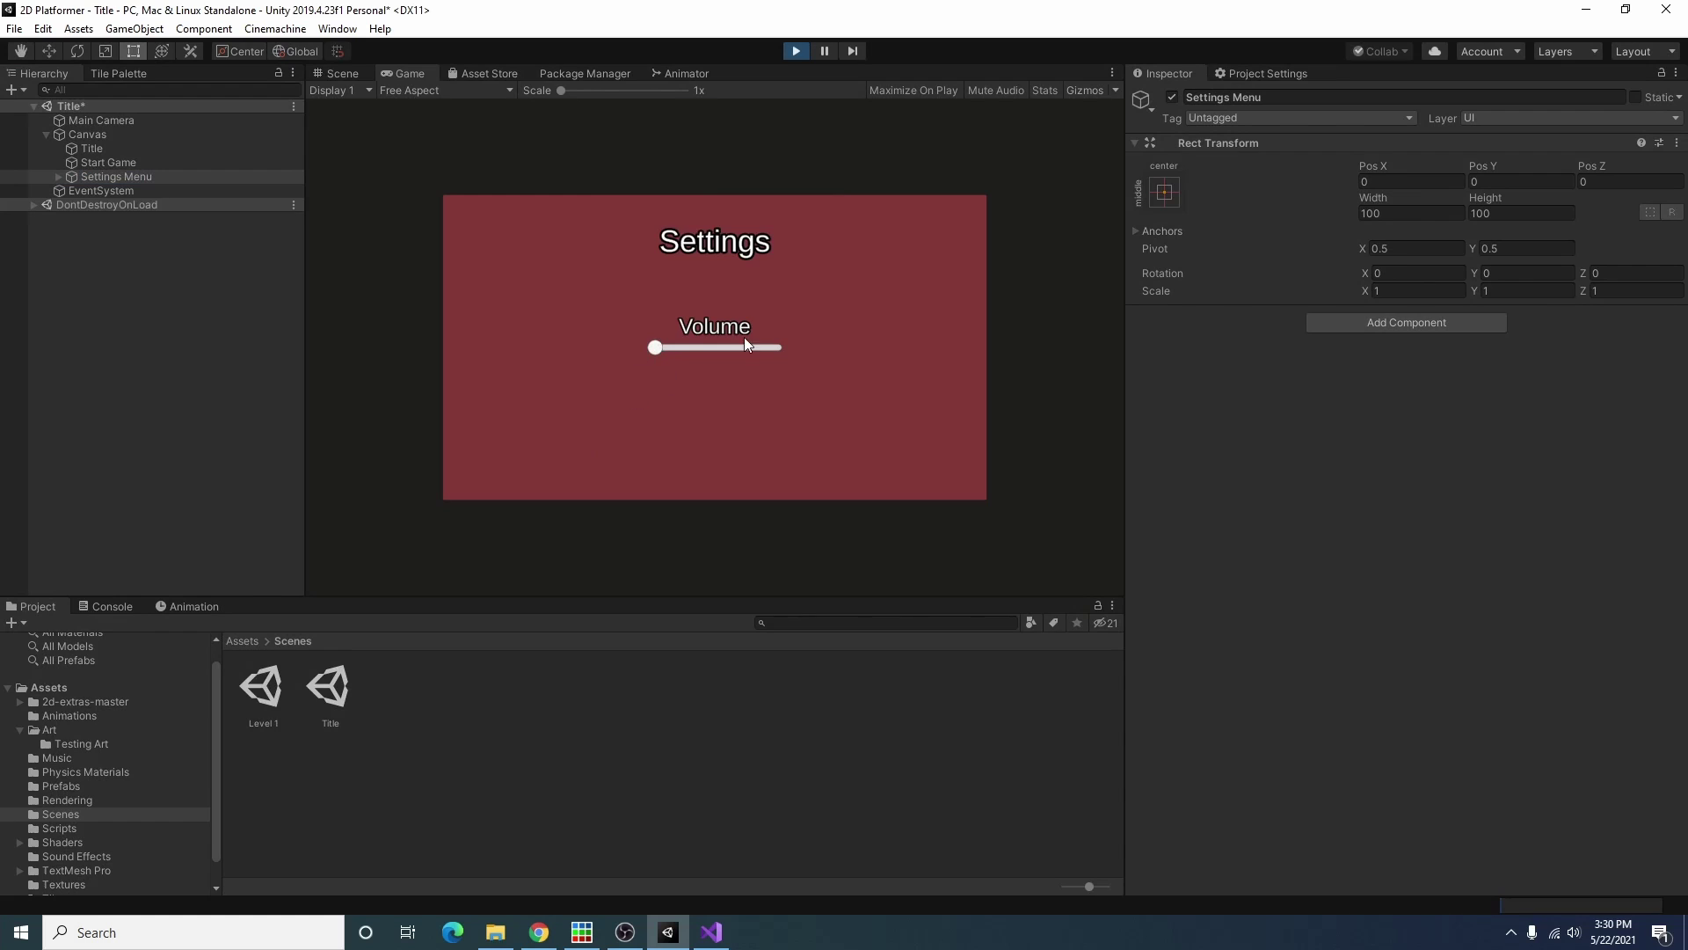
drag(655, 356, 788, 347)
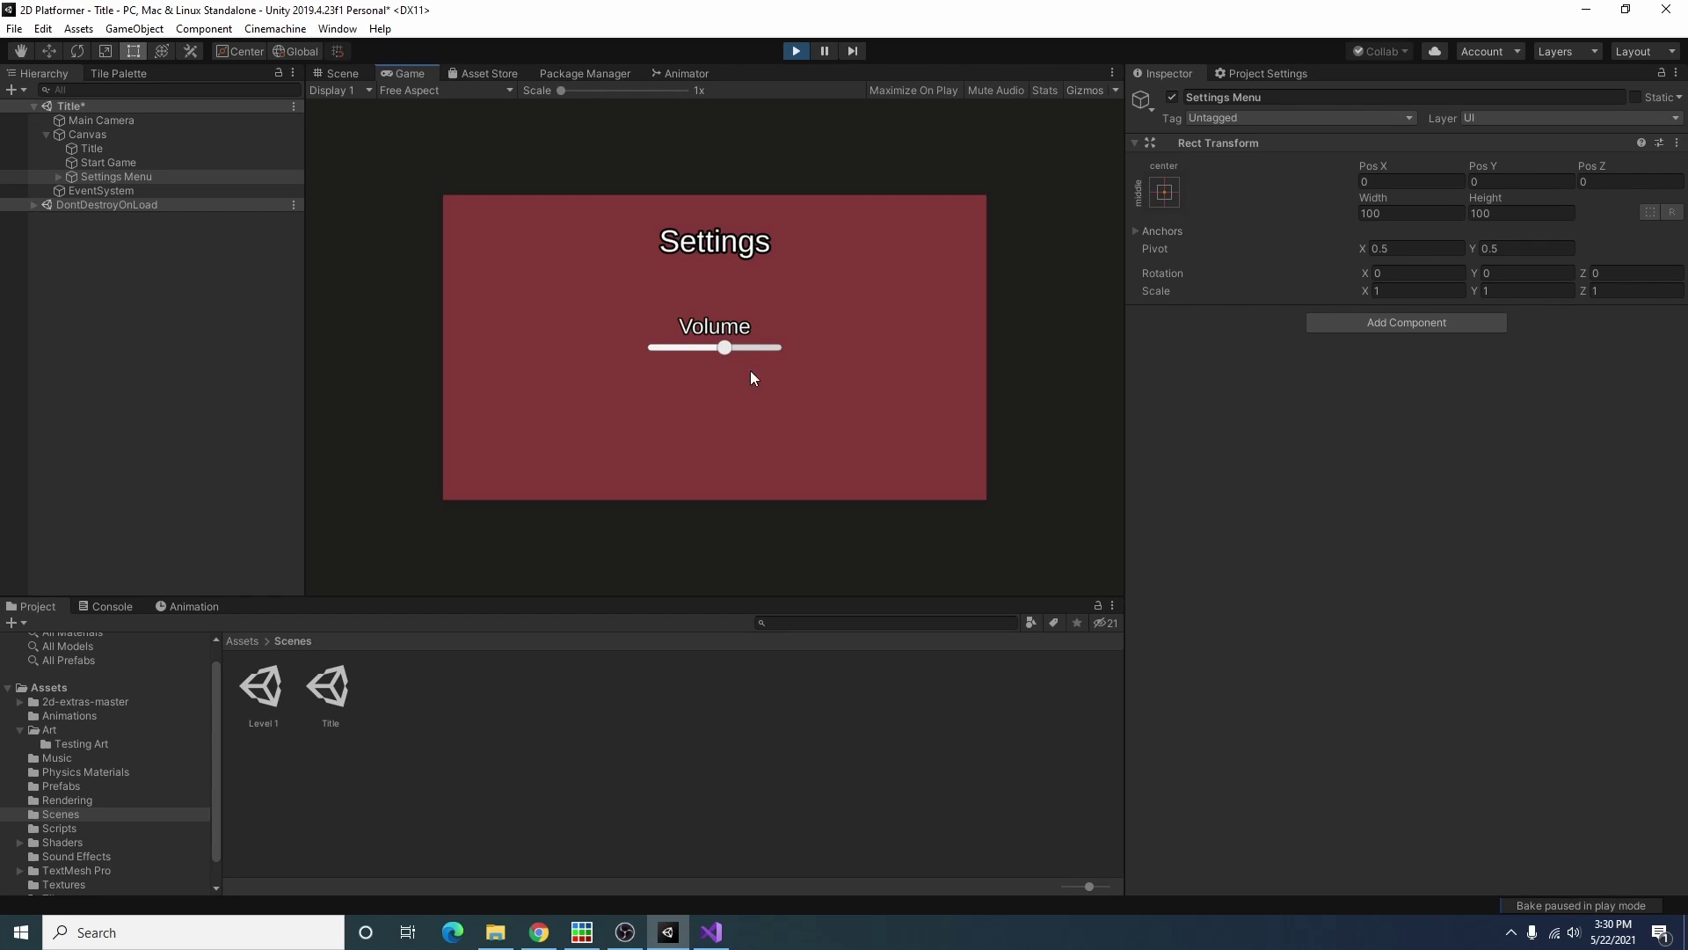
Step: Exit Play mode and deactivate the Settings Menu object
click(801, 51)
click(1173, 96)
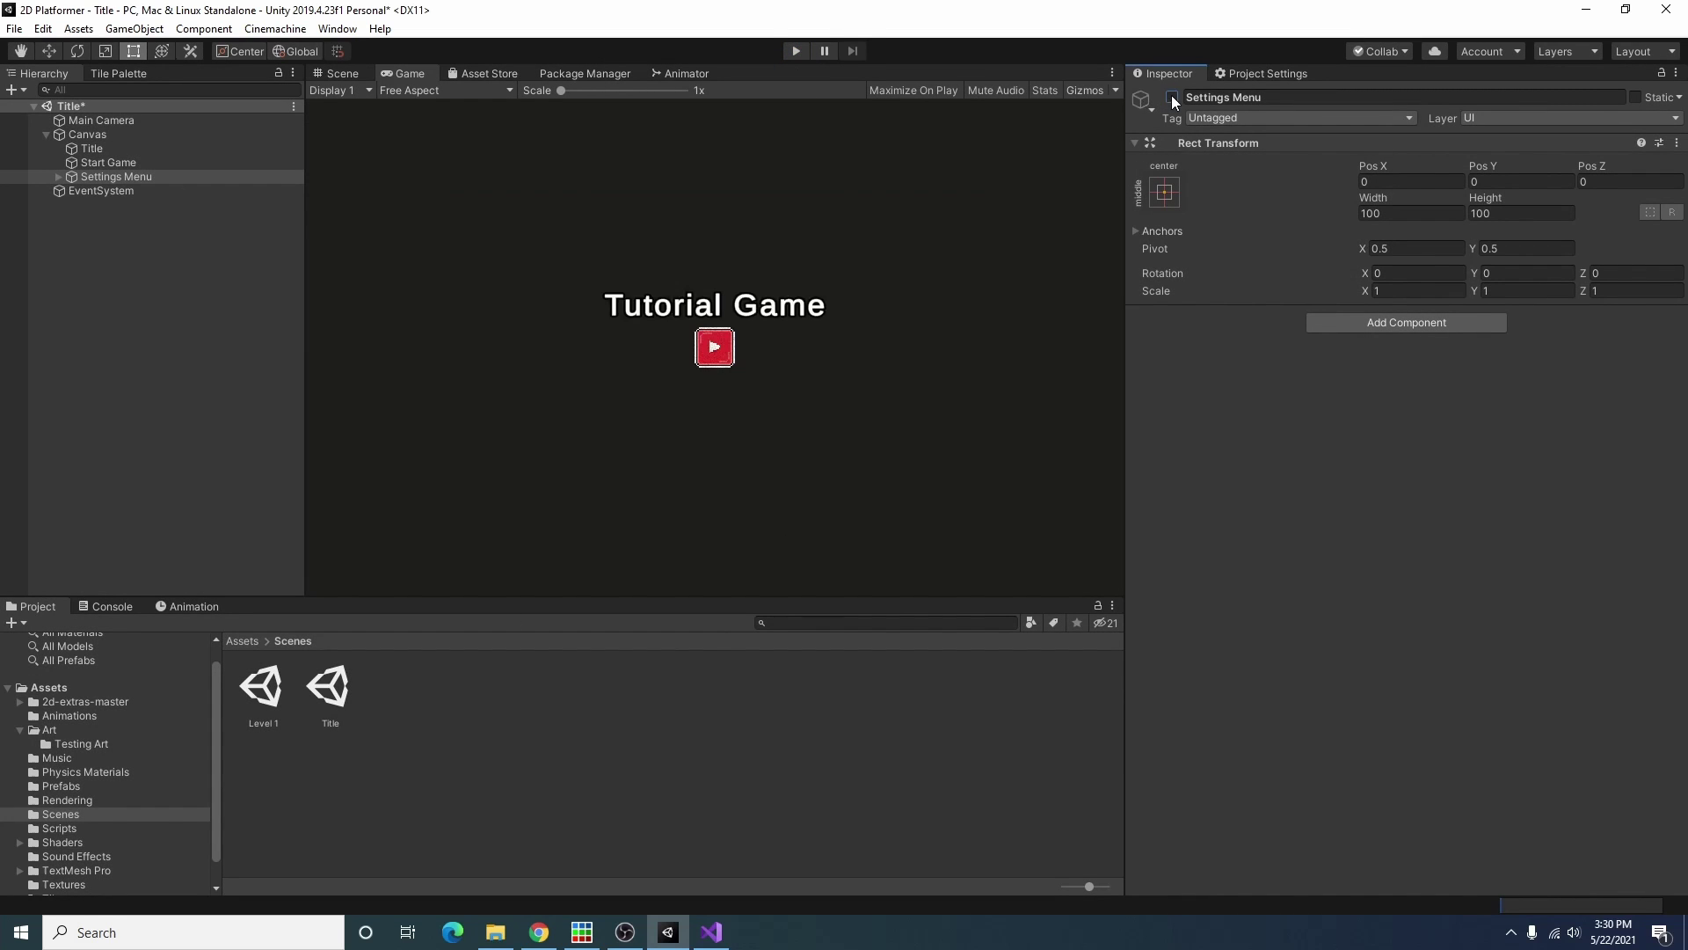
Step: Set the Title text's font size to 144 and its Y position to 250
click(95, 147)
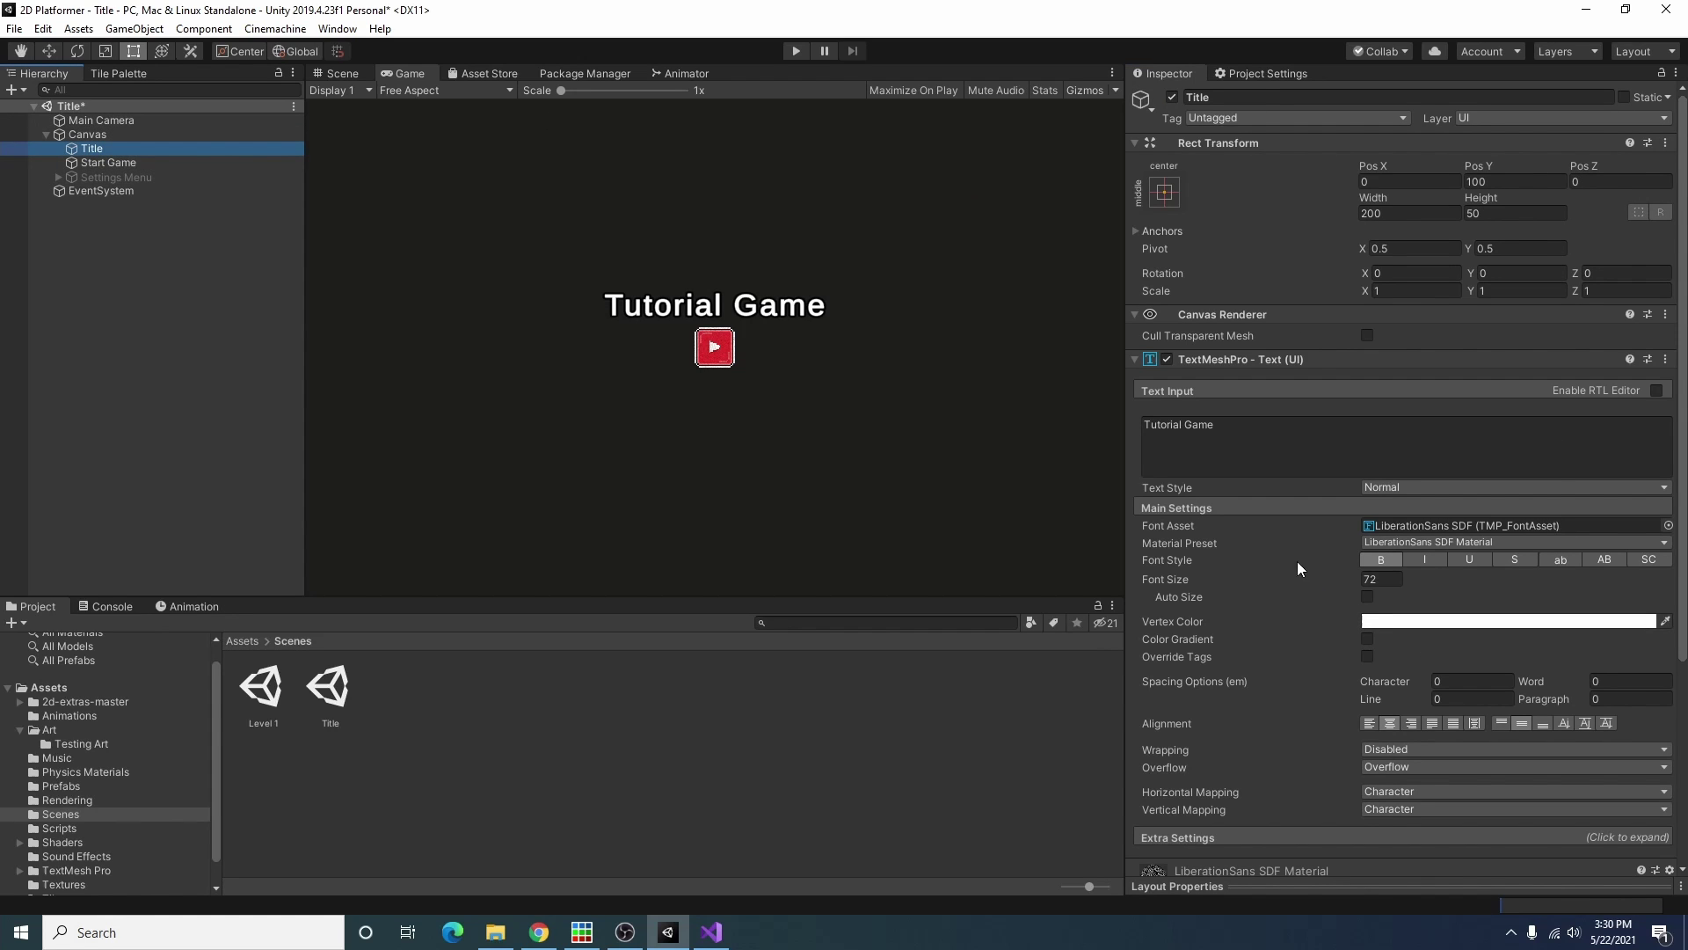
click(1386, 579)
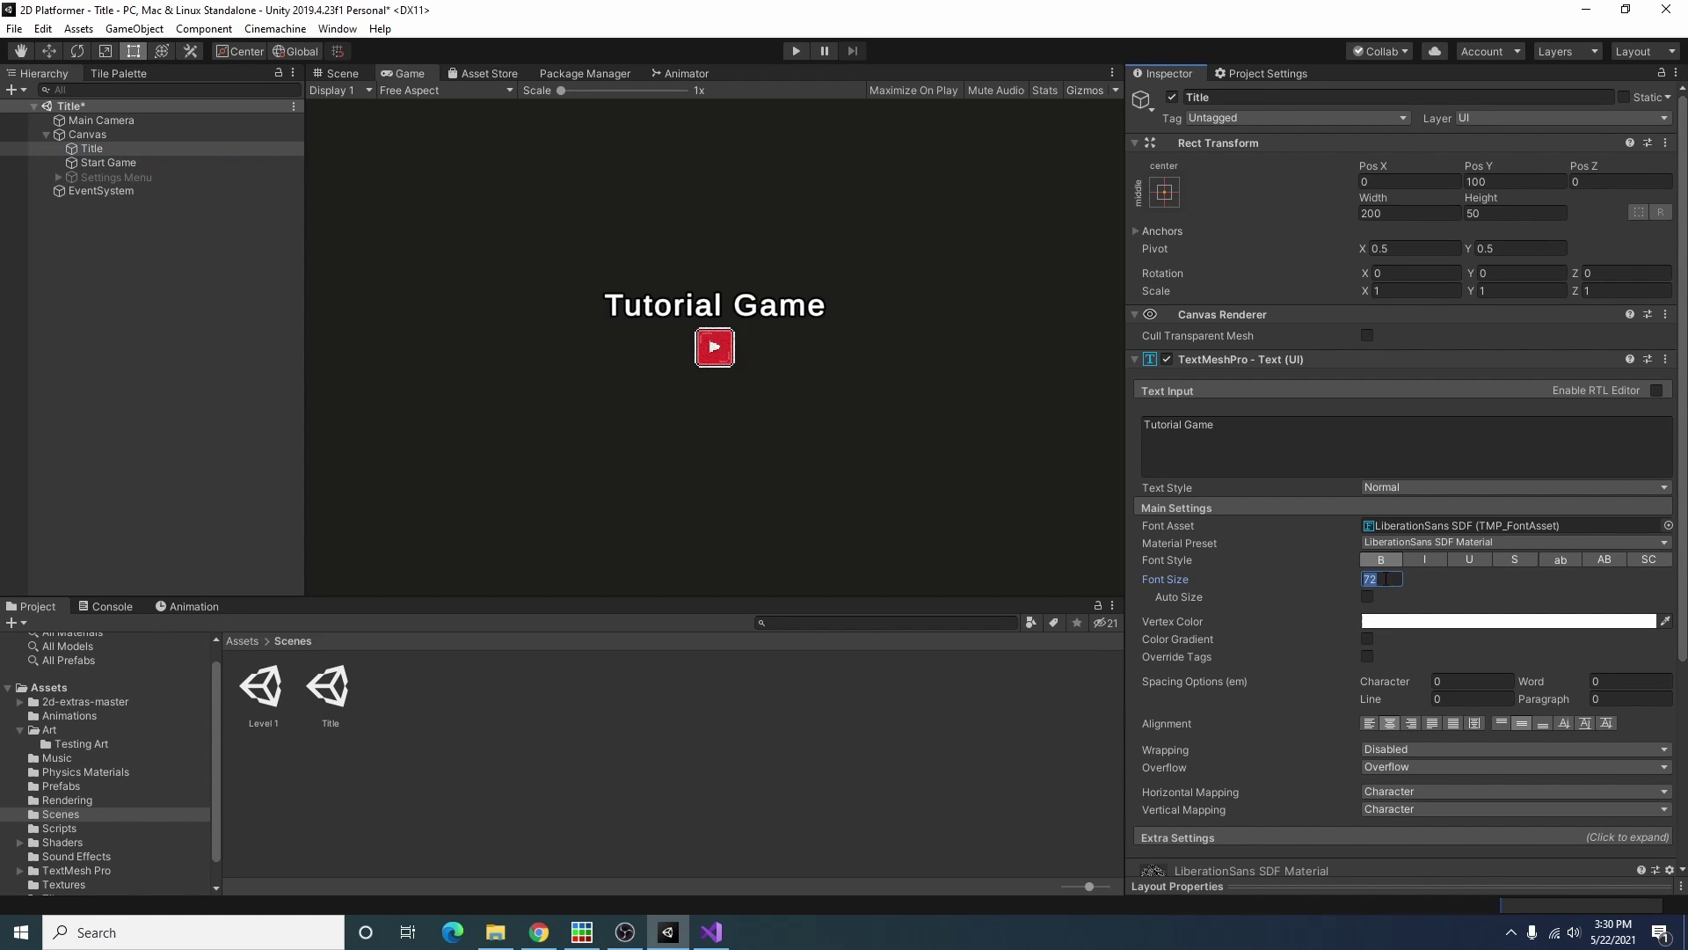
text(144)
double_click(1513, 181)
text(250)
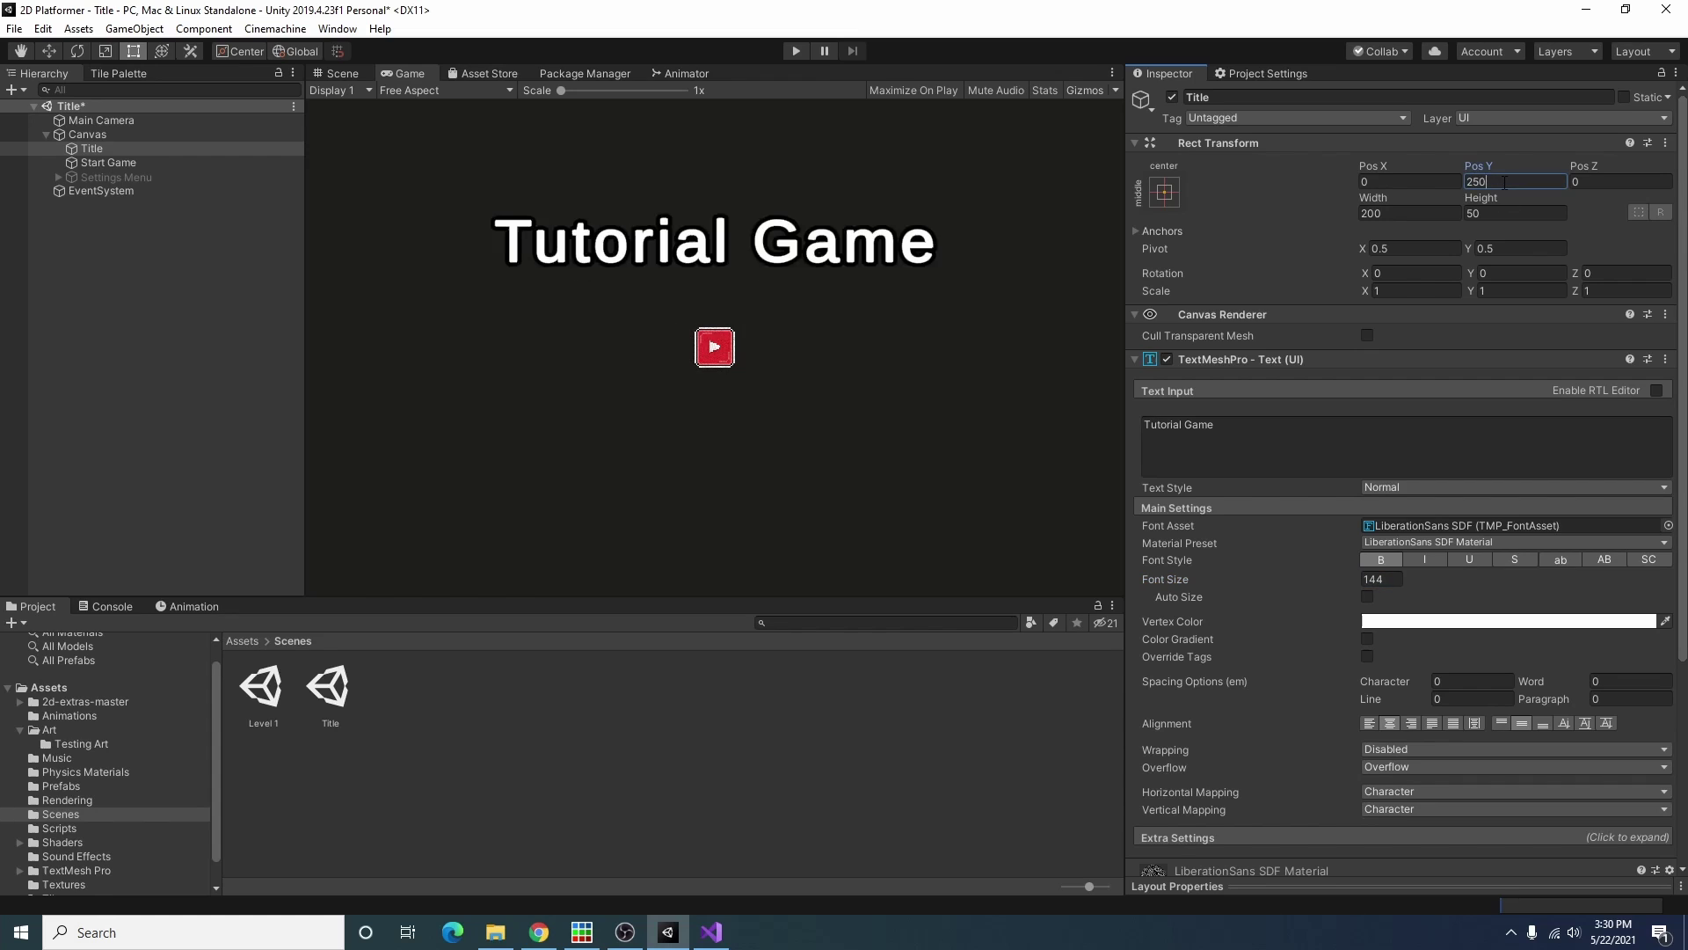
Step: Scale the Start Game button to 2 in both X and Y
click(108, 162)
click(1411, 290)
text(2)
key(Tab)
text(2)
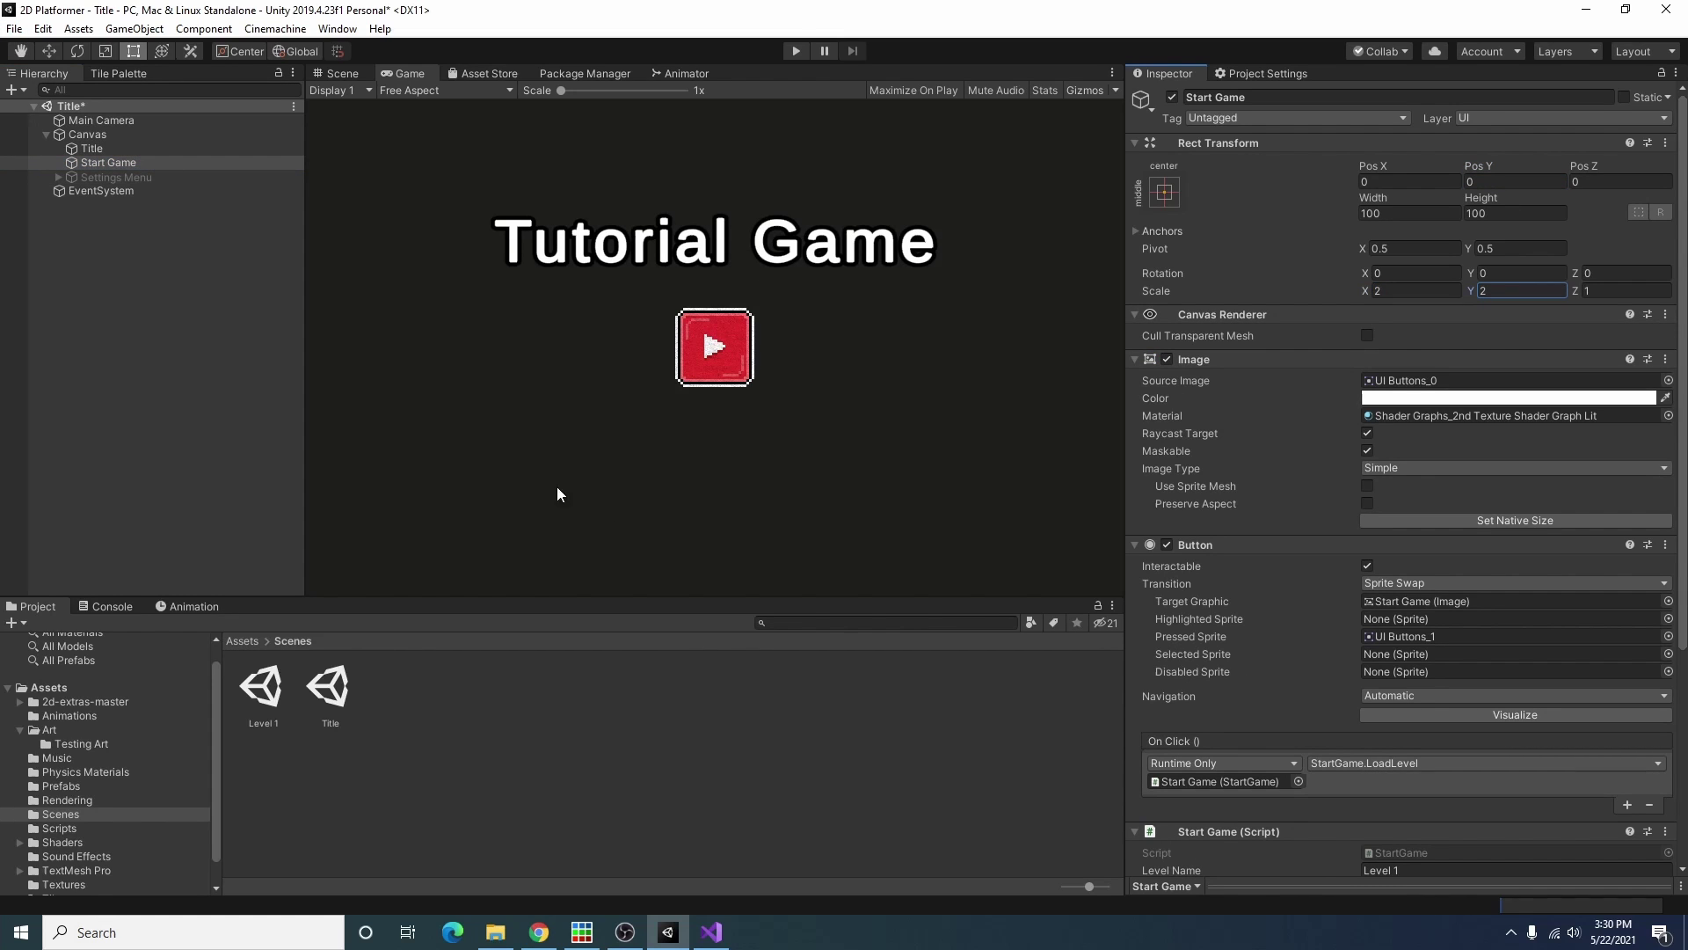
Step: Duplicate the Start Game button and set the copy's Y position to -200
click(123, 177)
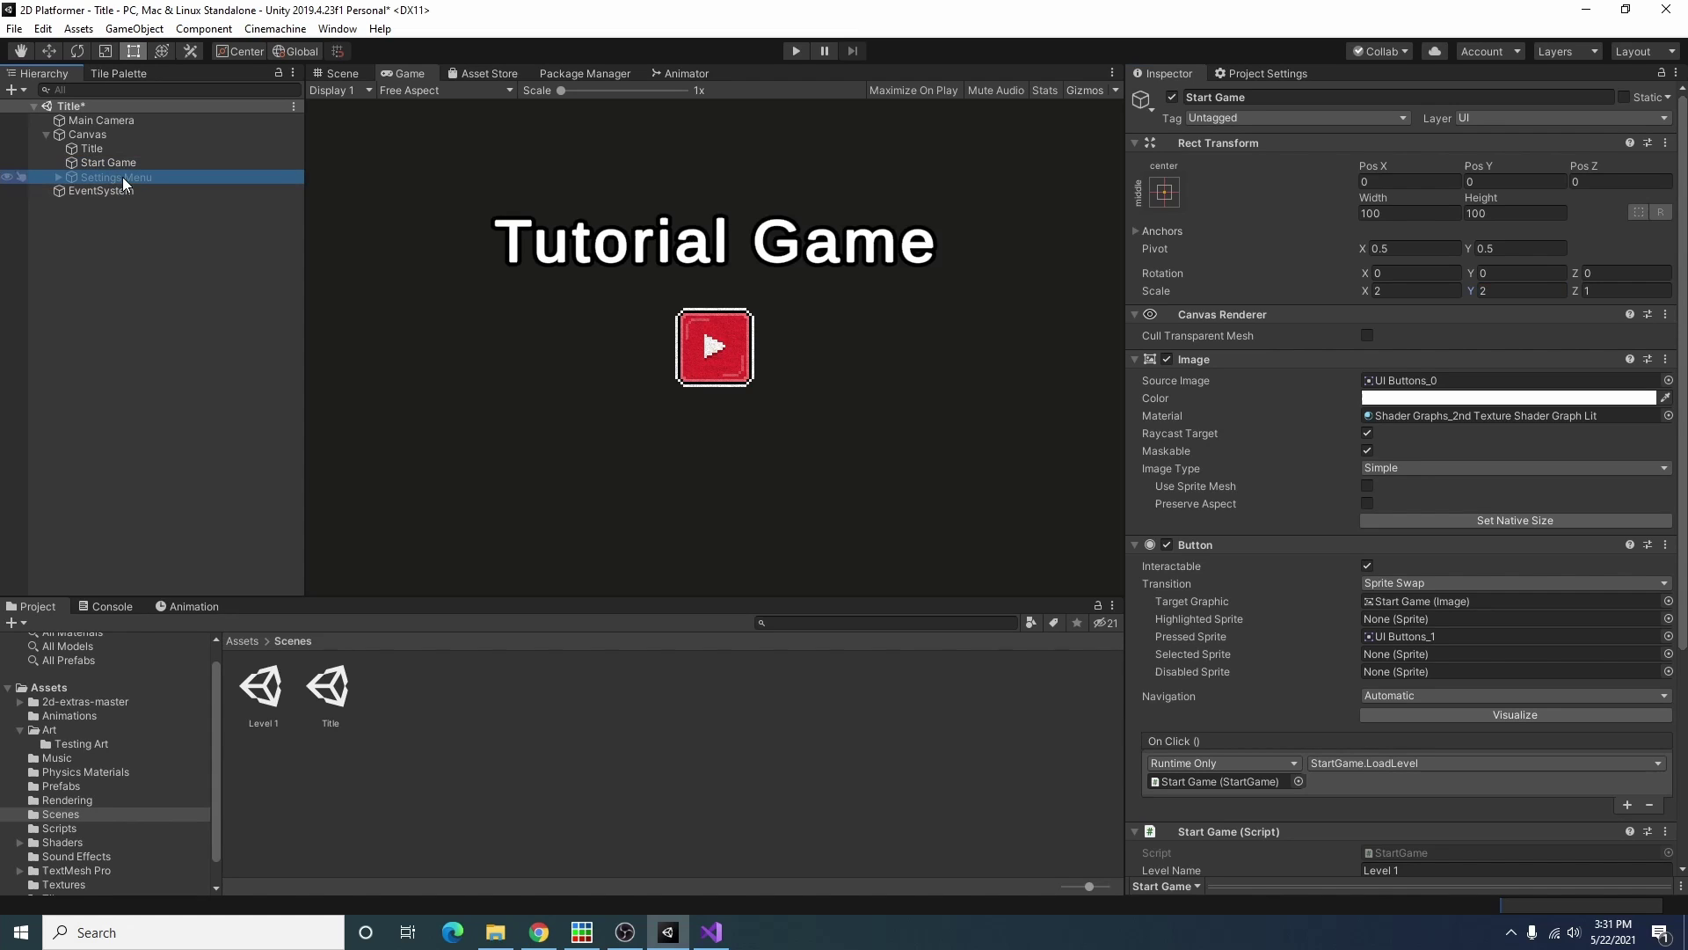
click(133, 163)
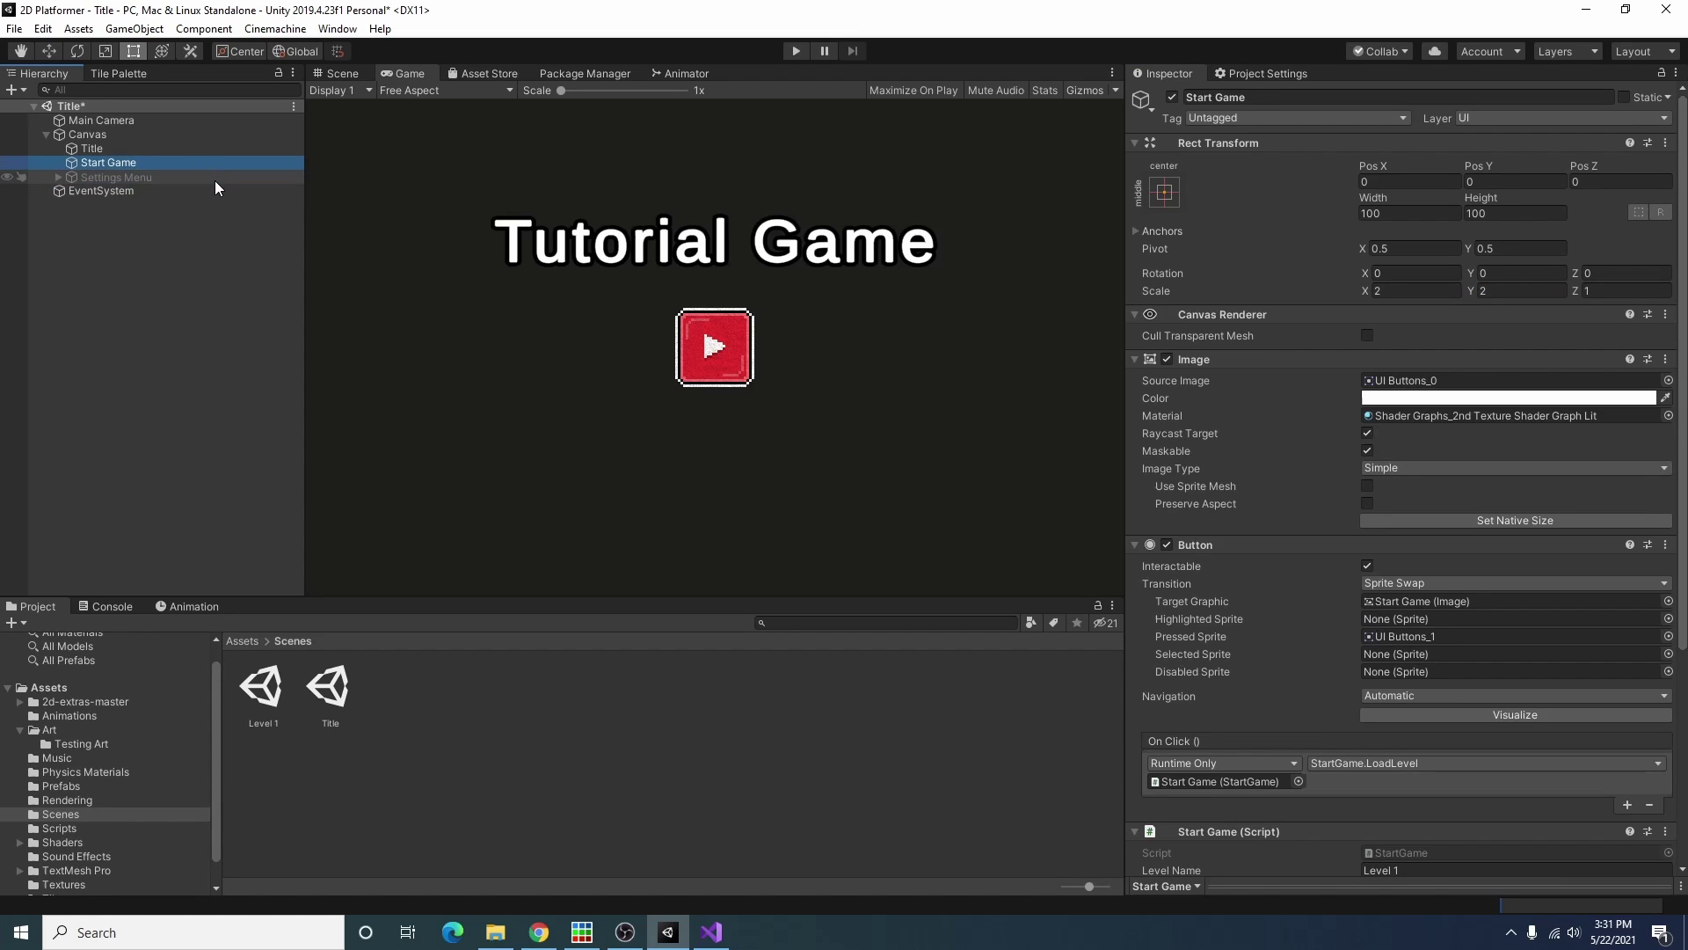
key(ctrl+d)
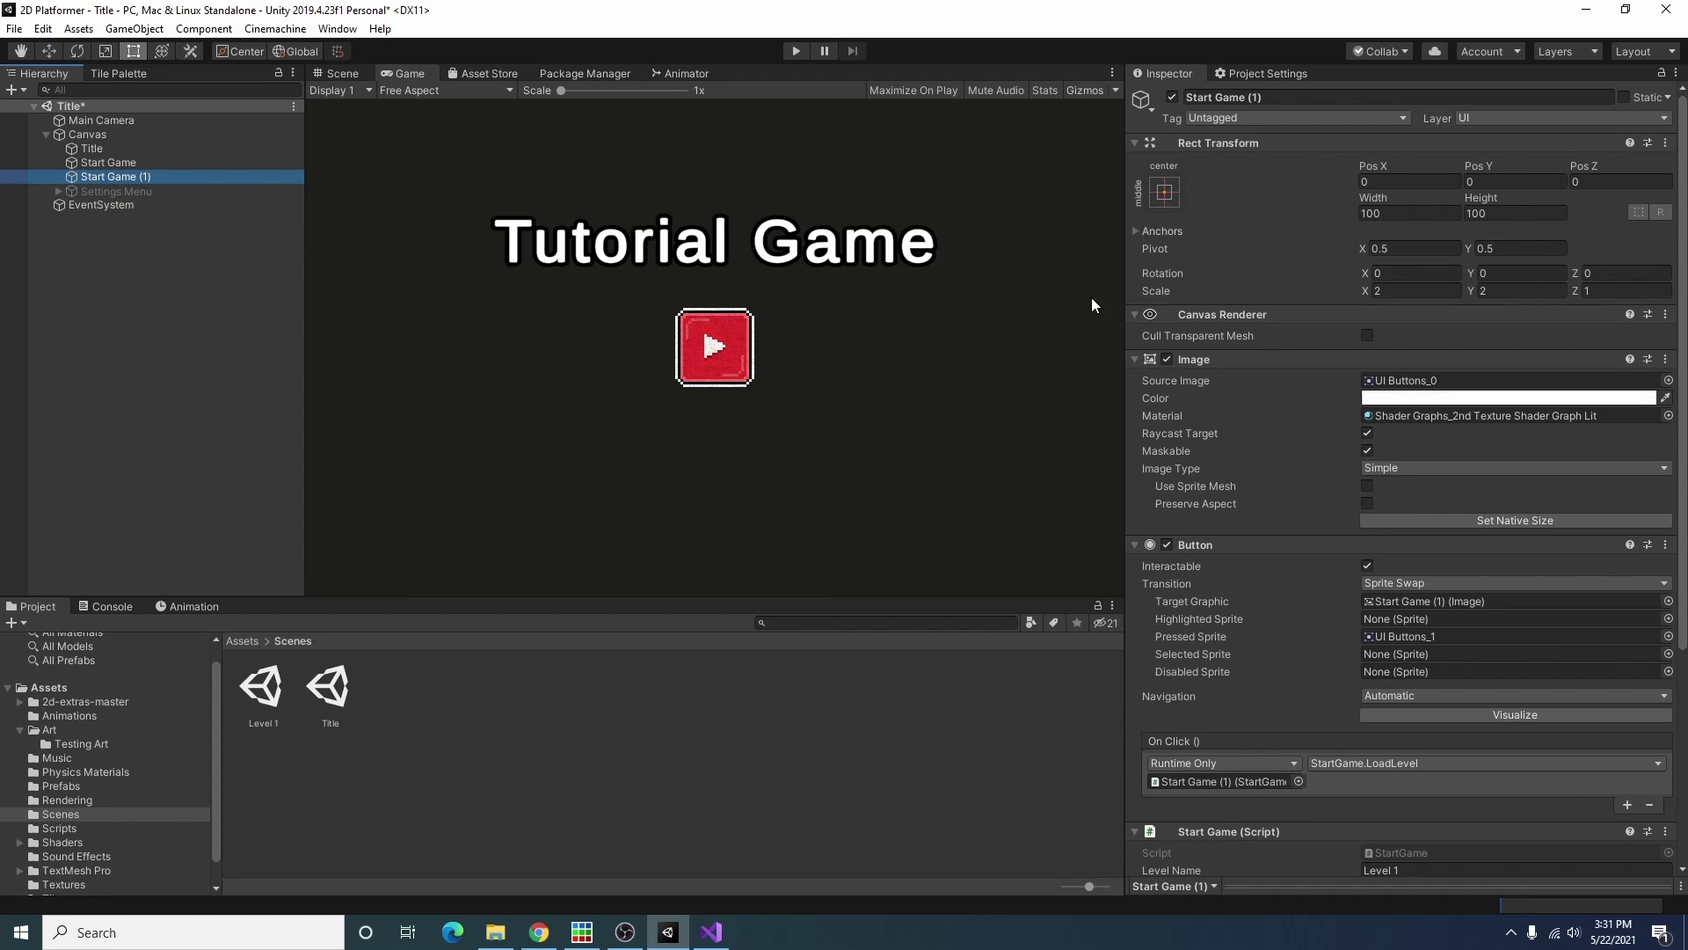
click(1509, 176)
text(-200)
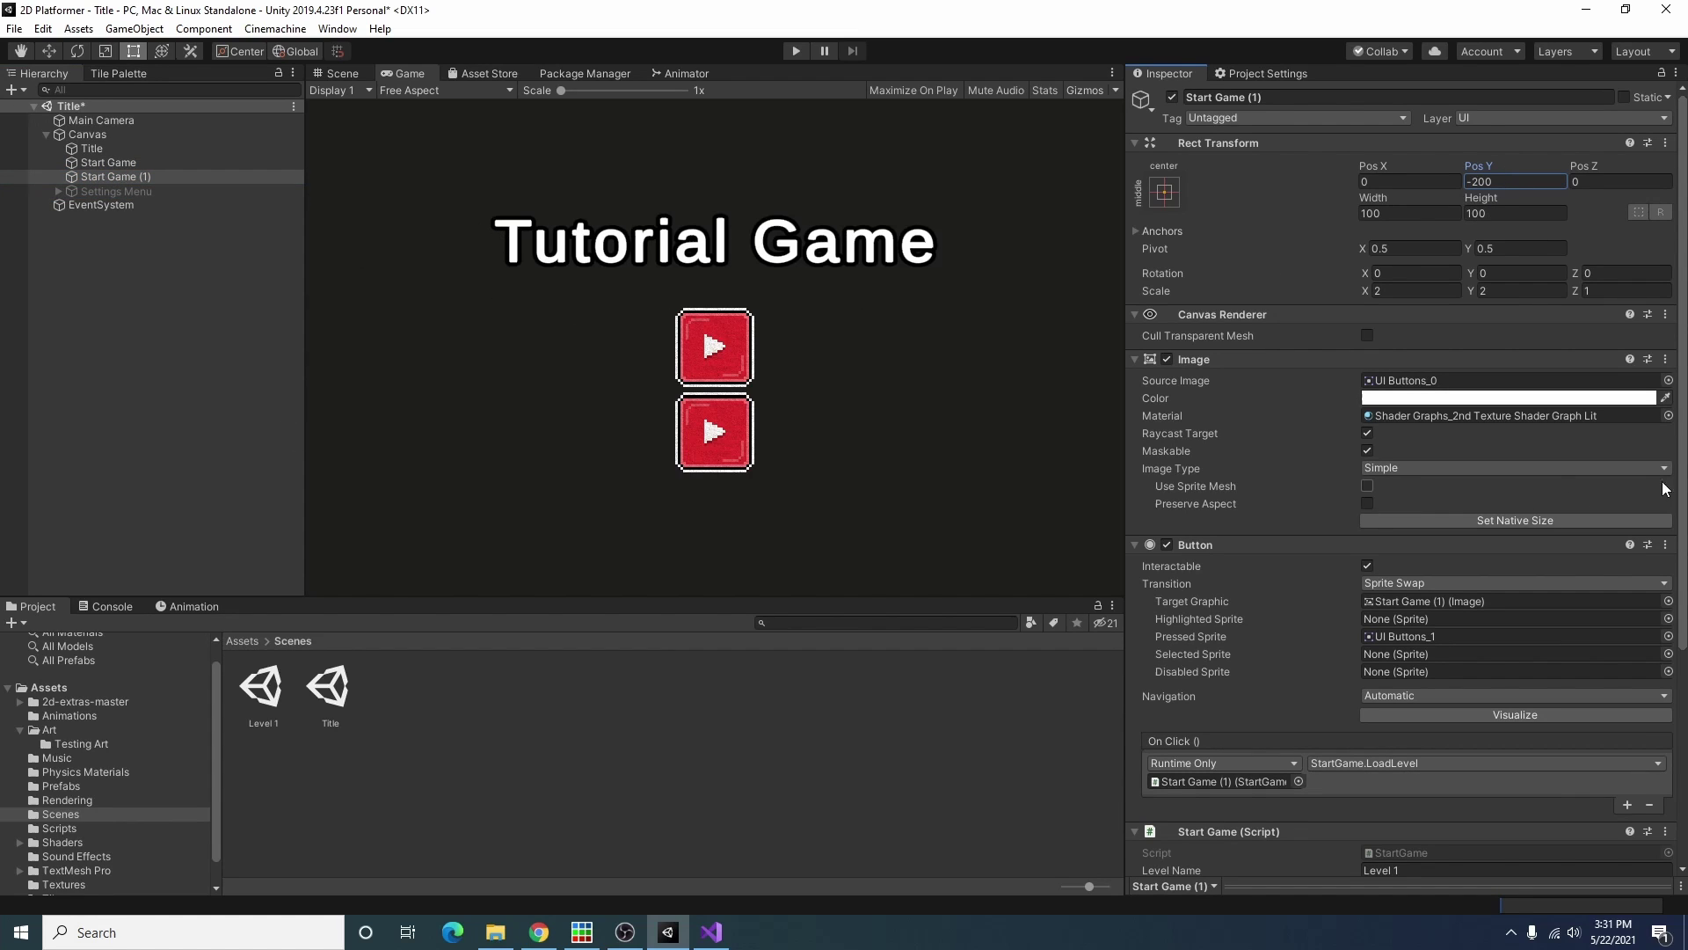
Step: Assign UI Buttons_2 as the duplicated button's source image and UI Buttons_3 as its pressed sprite
click(1667, 381)
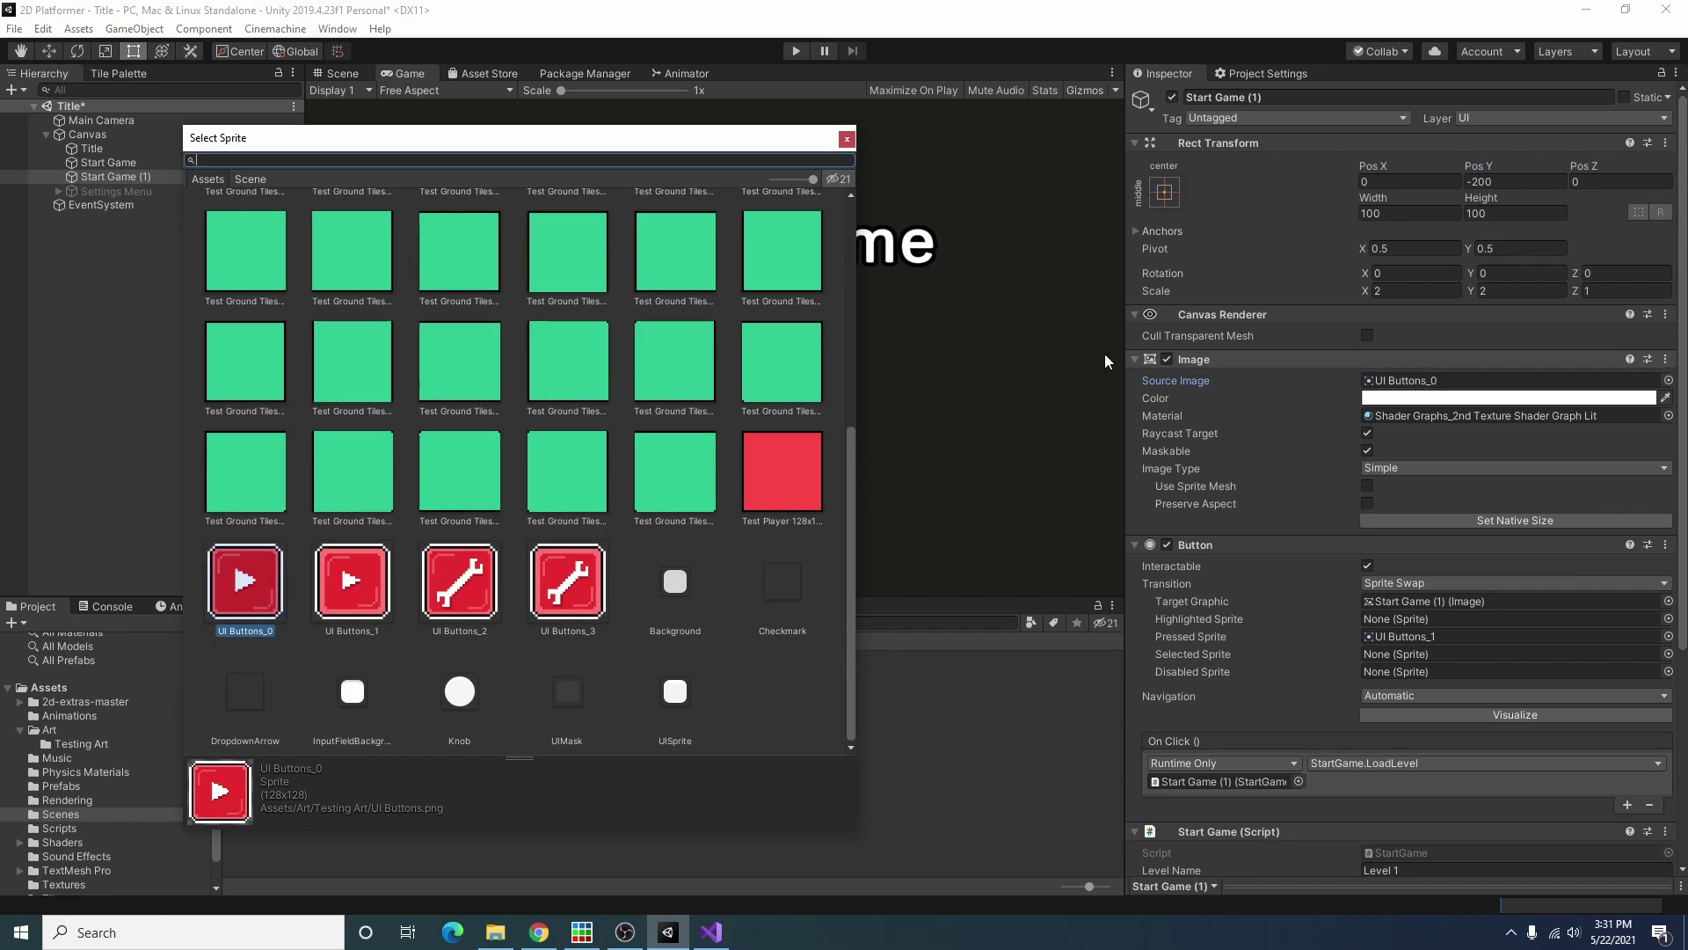
double_click(480, 570)
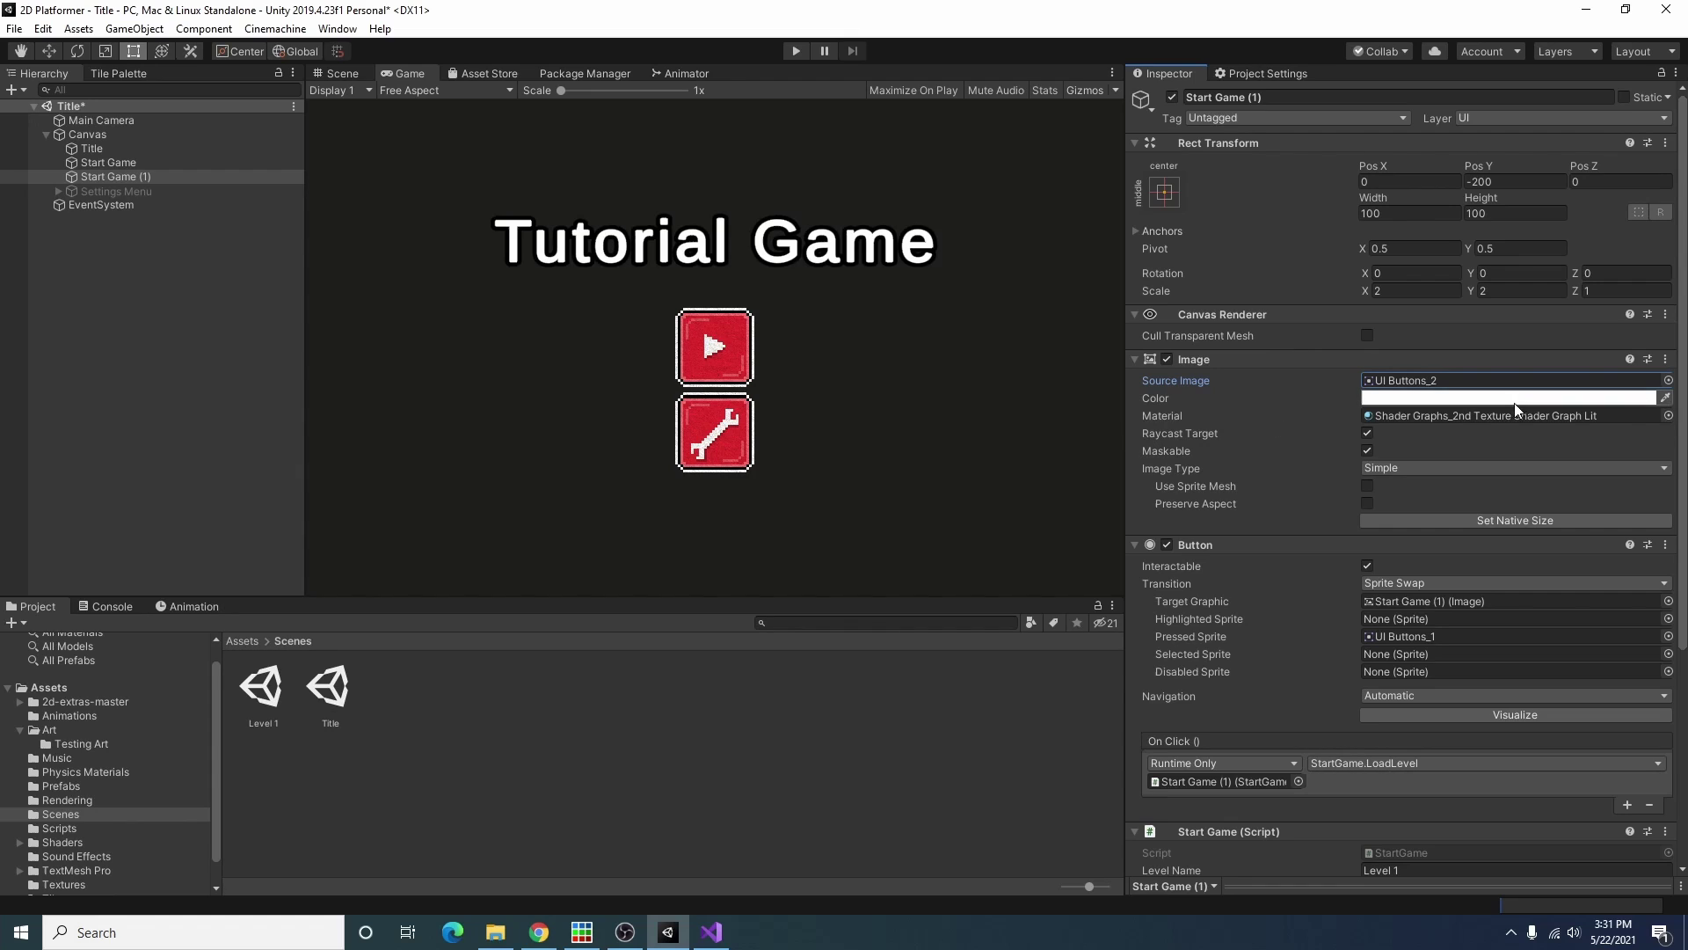
click(1668, 602)
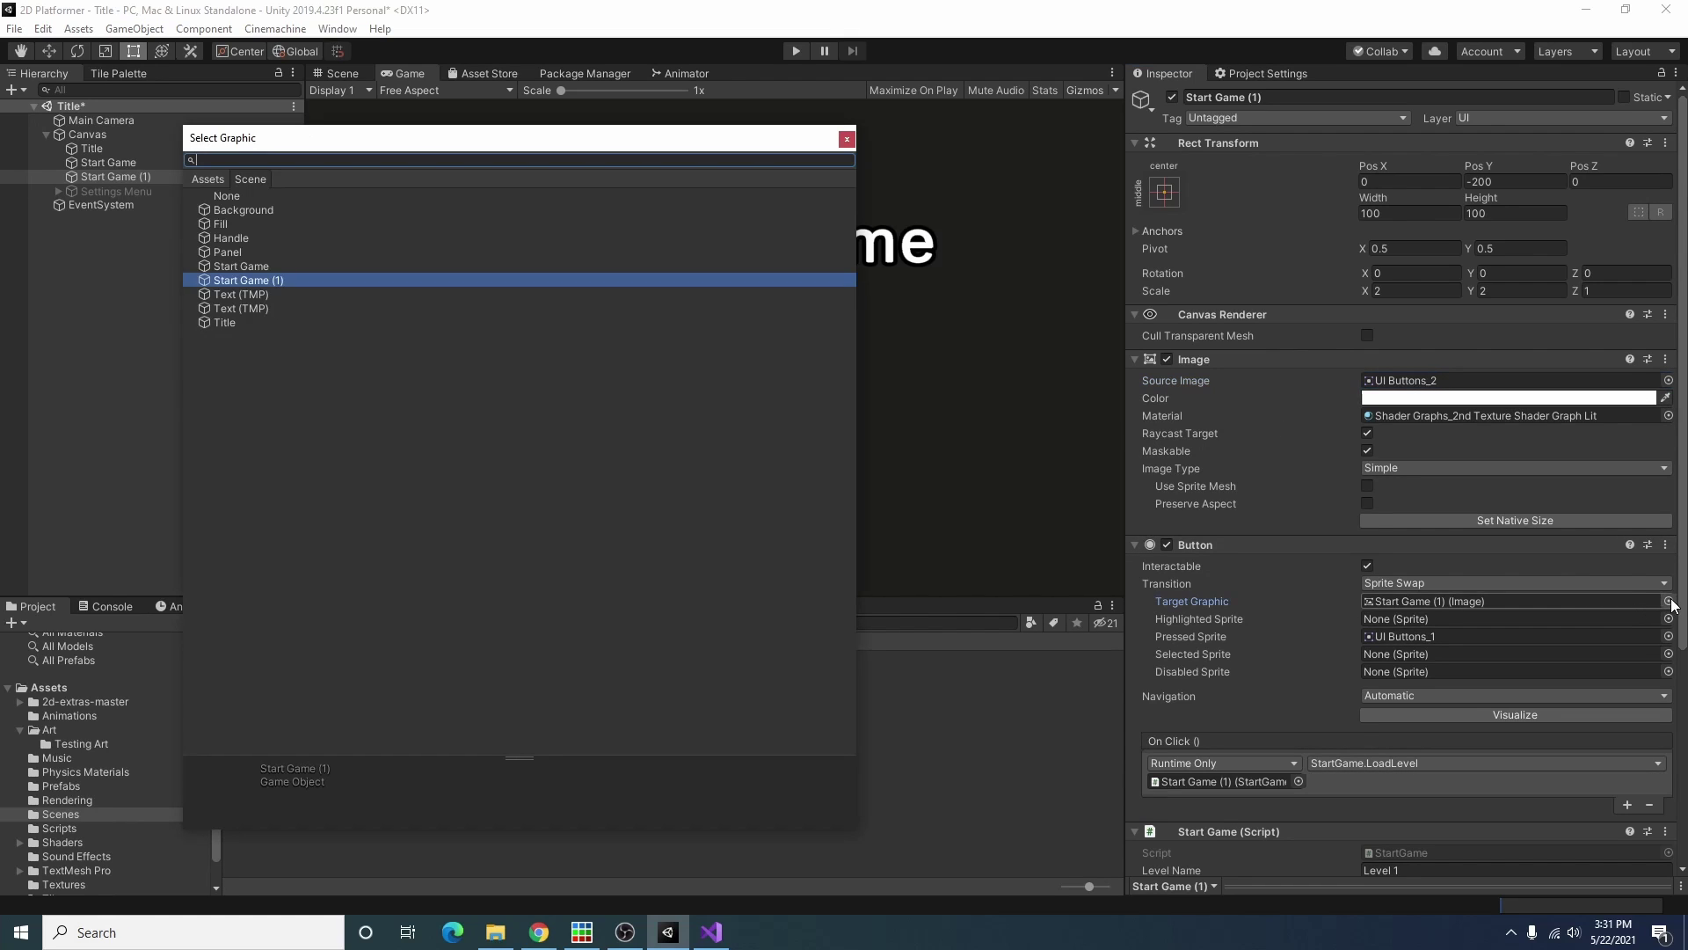
click(847, 138)
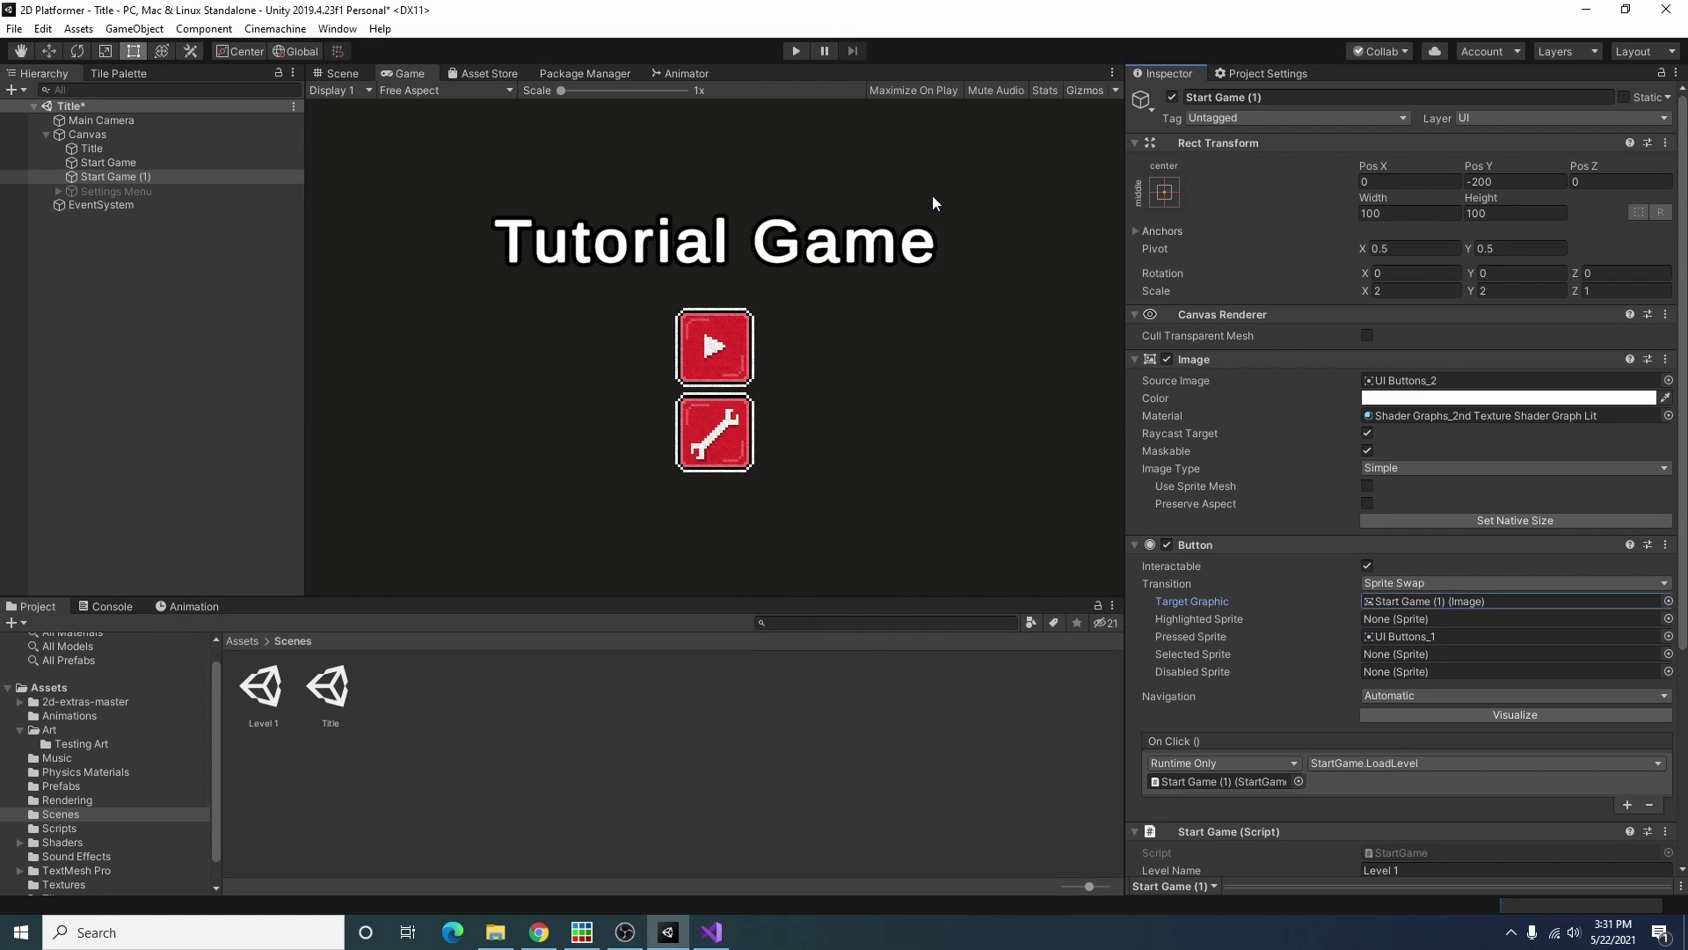
click(1668, 636)
double_click(603, 573)
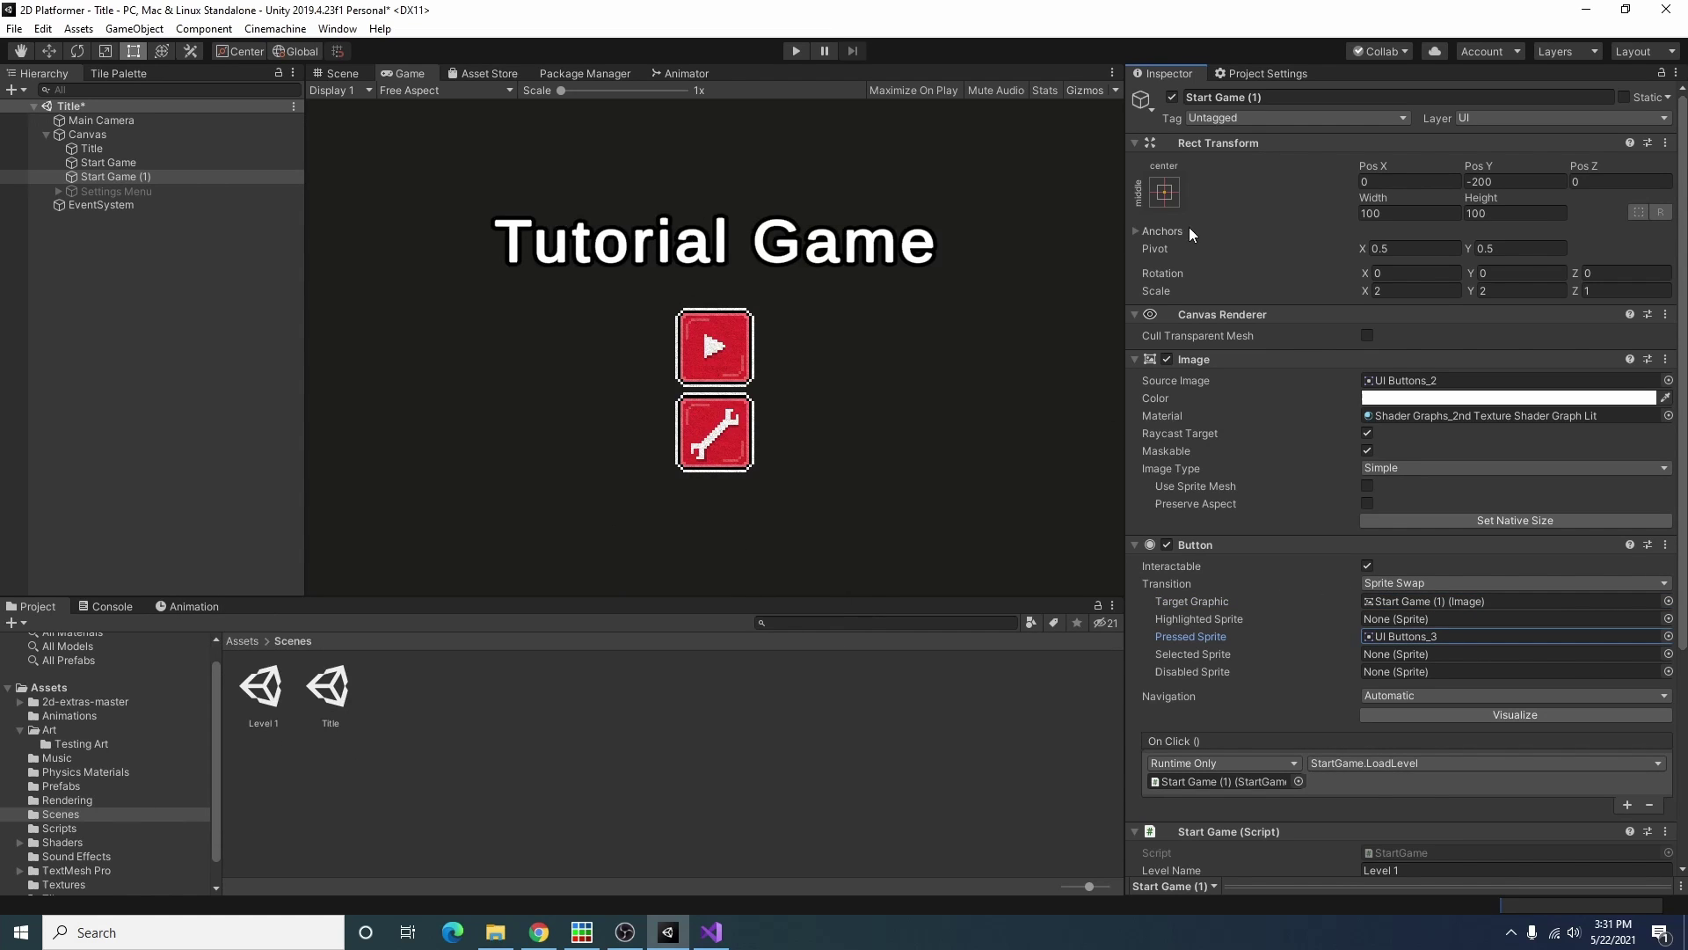
Step: Remove the Start Game script component from the duplicated button
scroll(1343, 855, down, 5)
right_click(1222, 531)
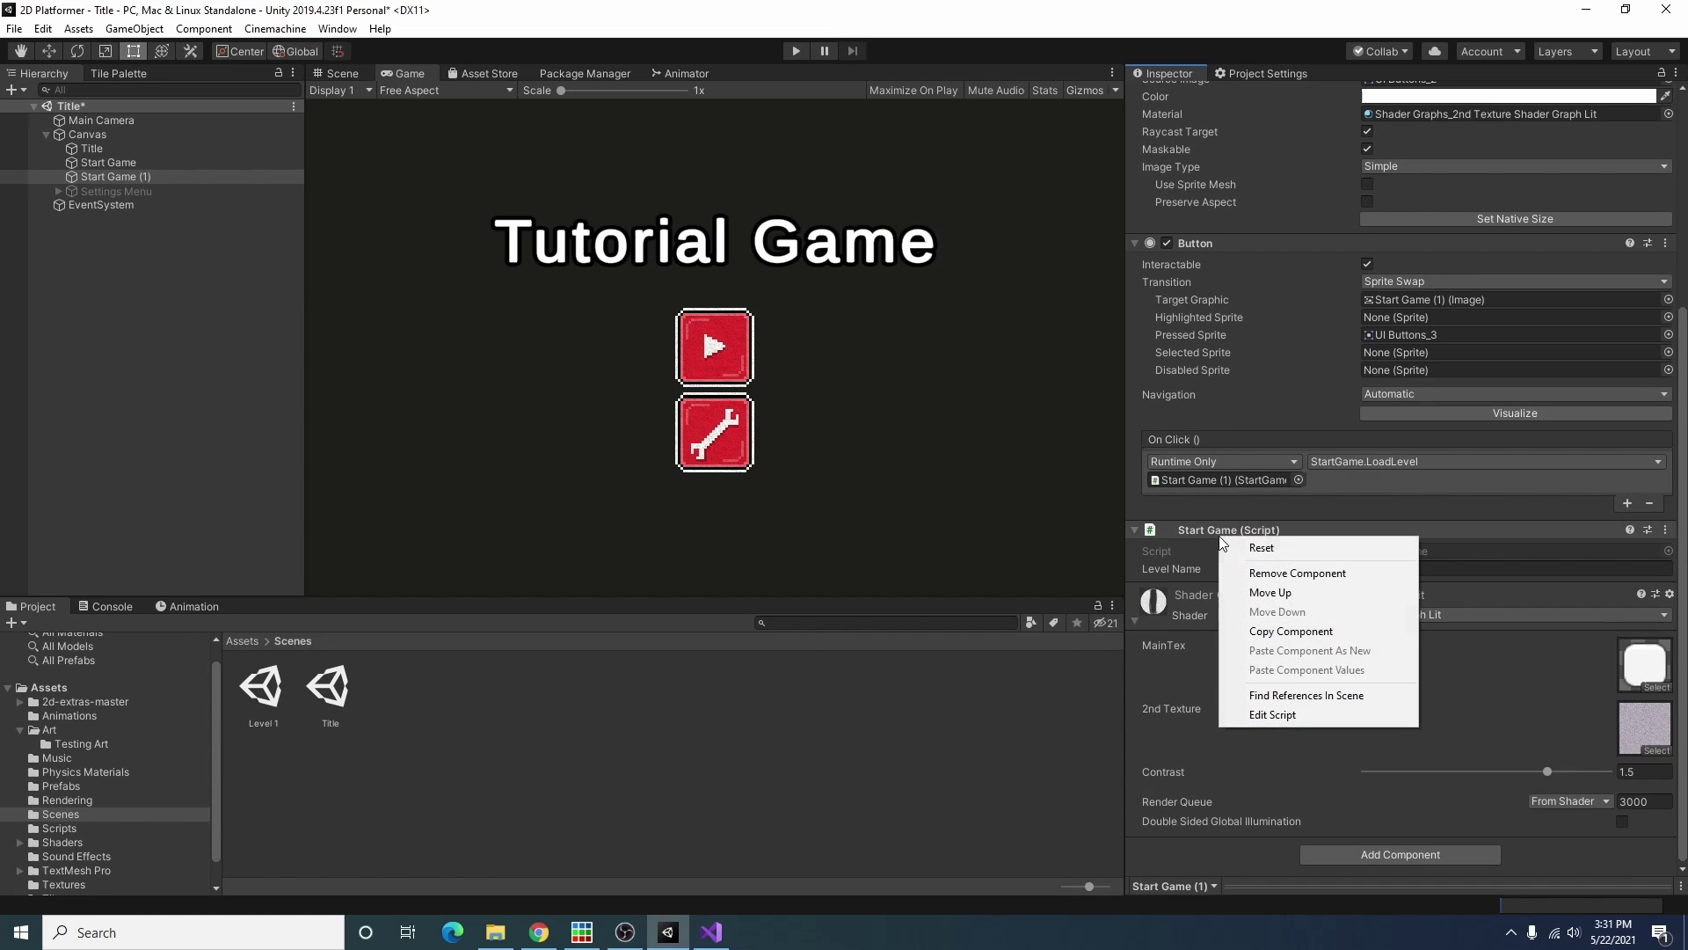
click(1353, 568)
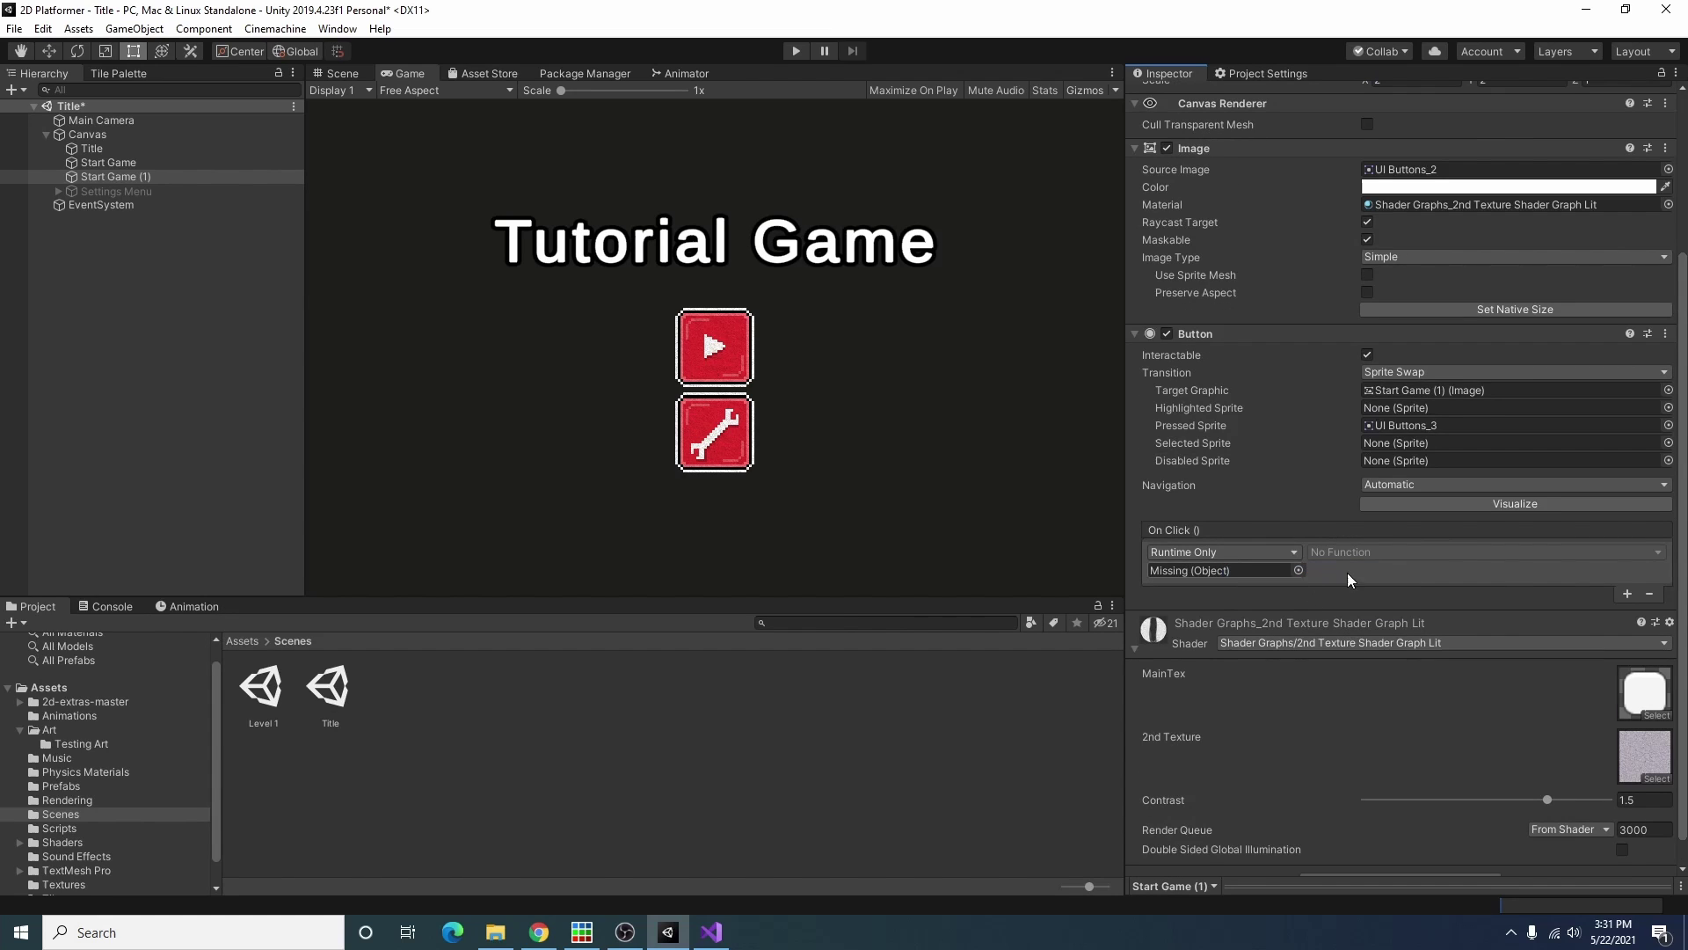
Step: Make the duplicated button's On Click event call GameObject.SetActive on Settings Menu with the value enabled
click(1433, 582)
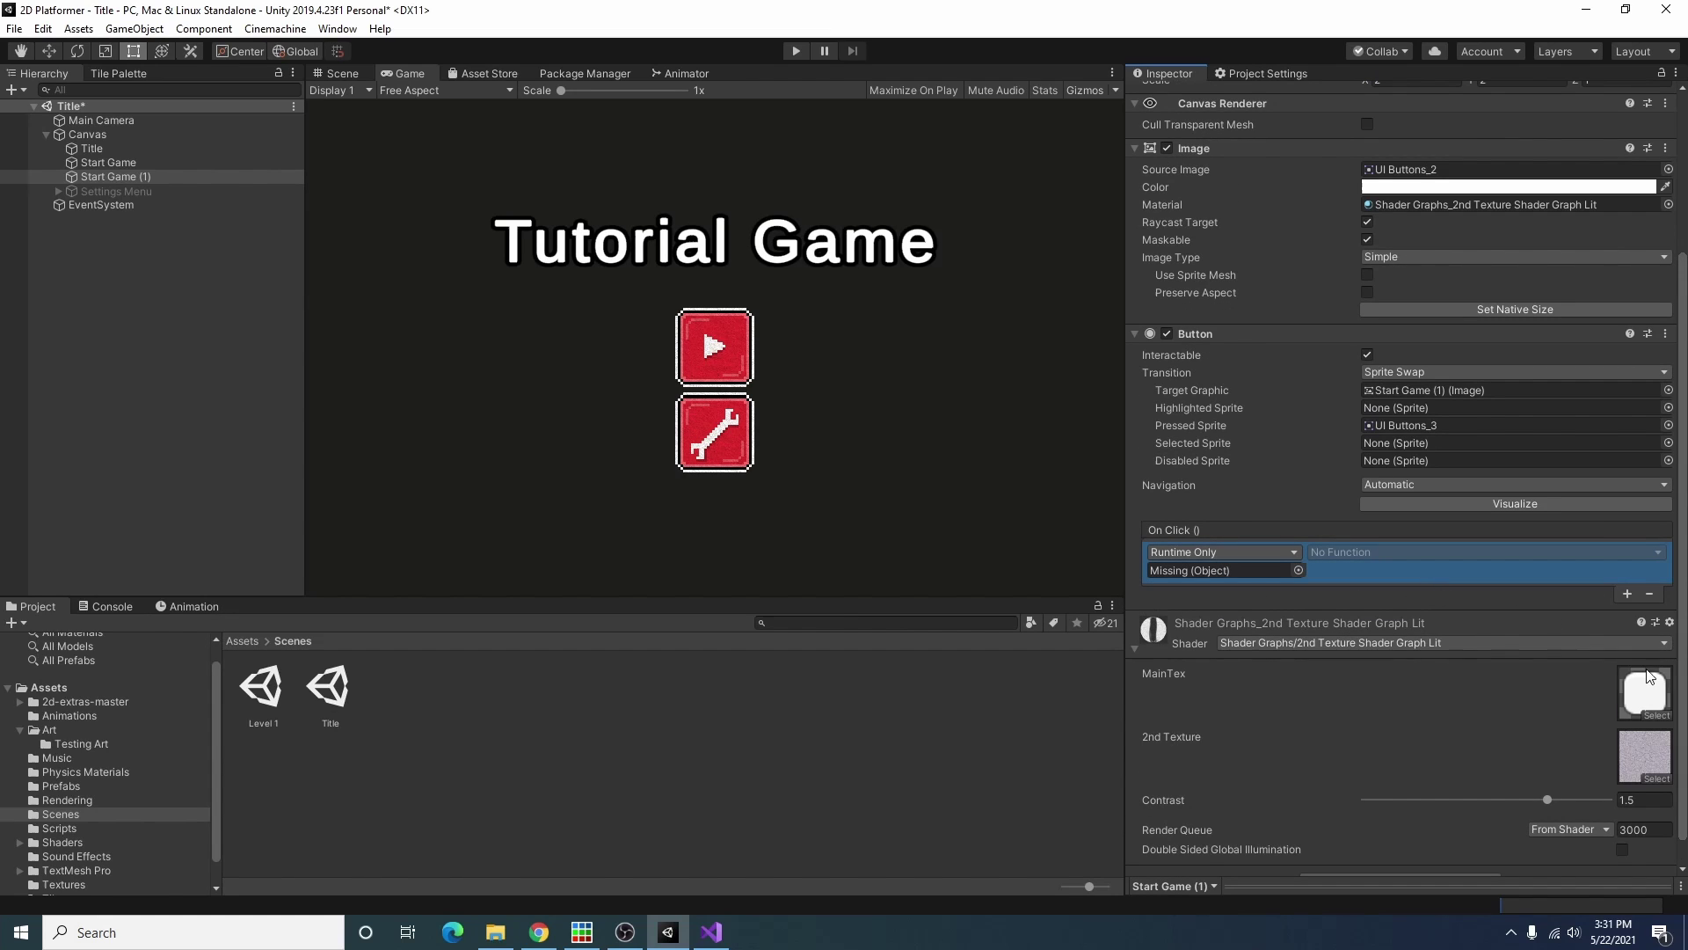
drag(111, 197, 1179, 572)
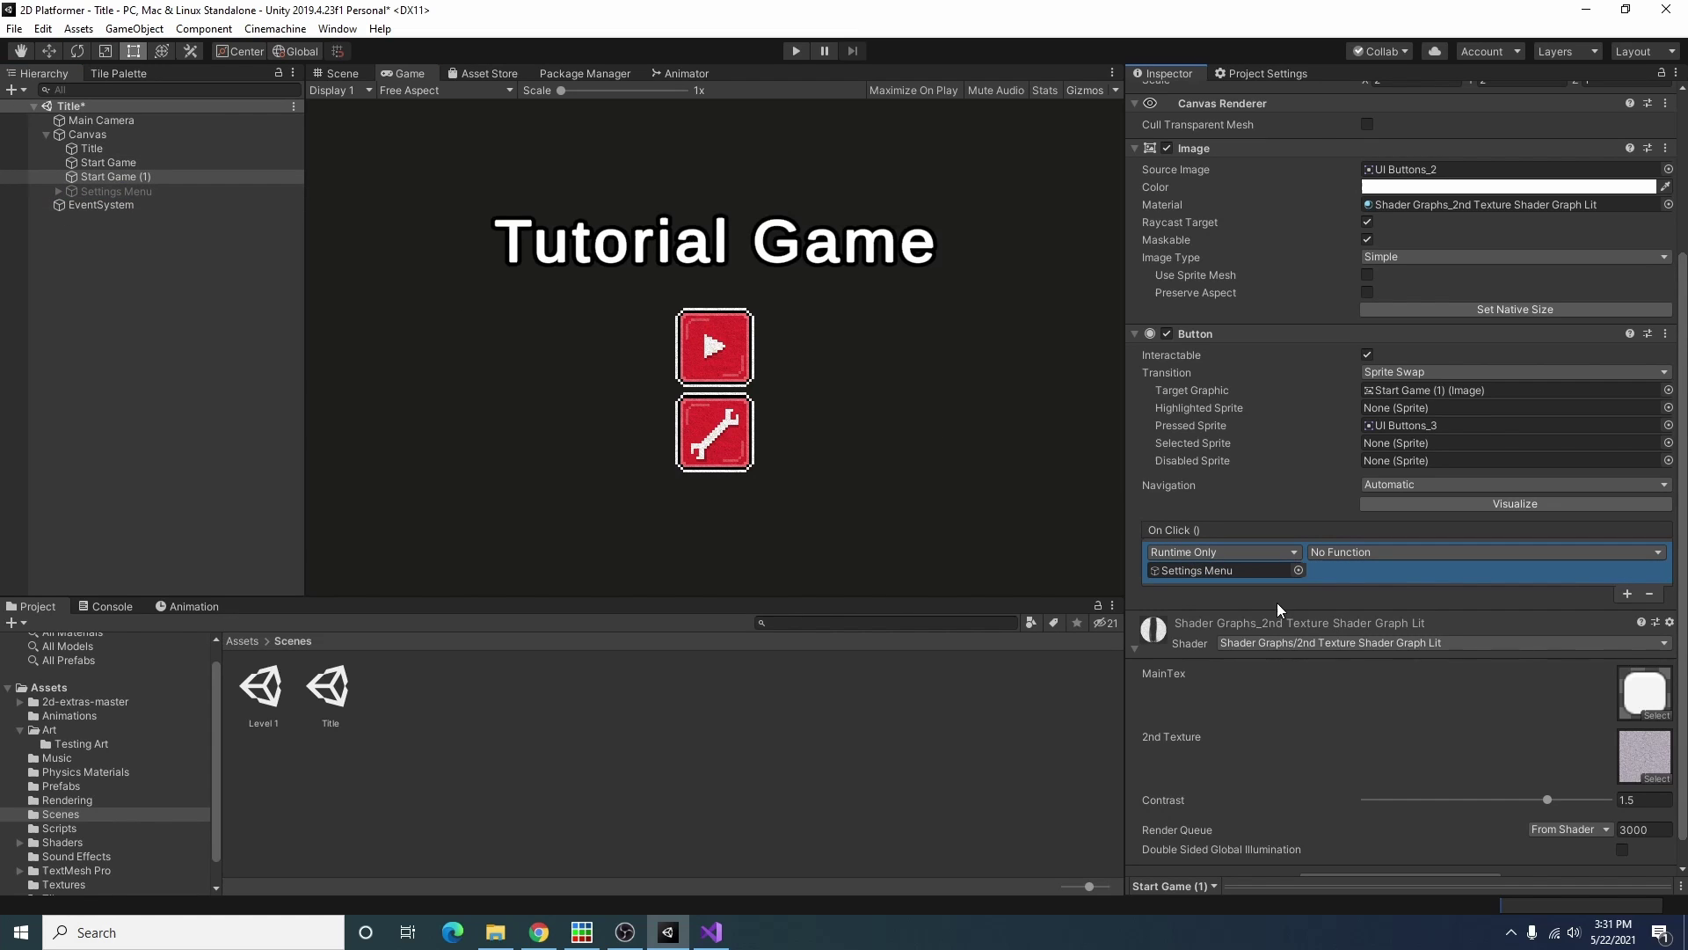
click(1344, 554)
mouse_move(1374, 603)
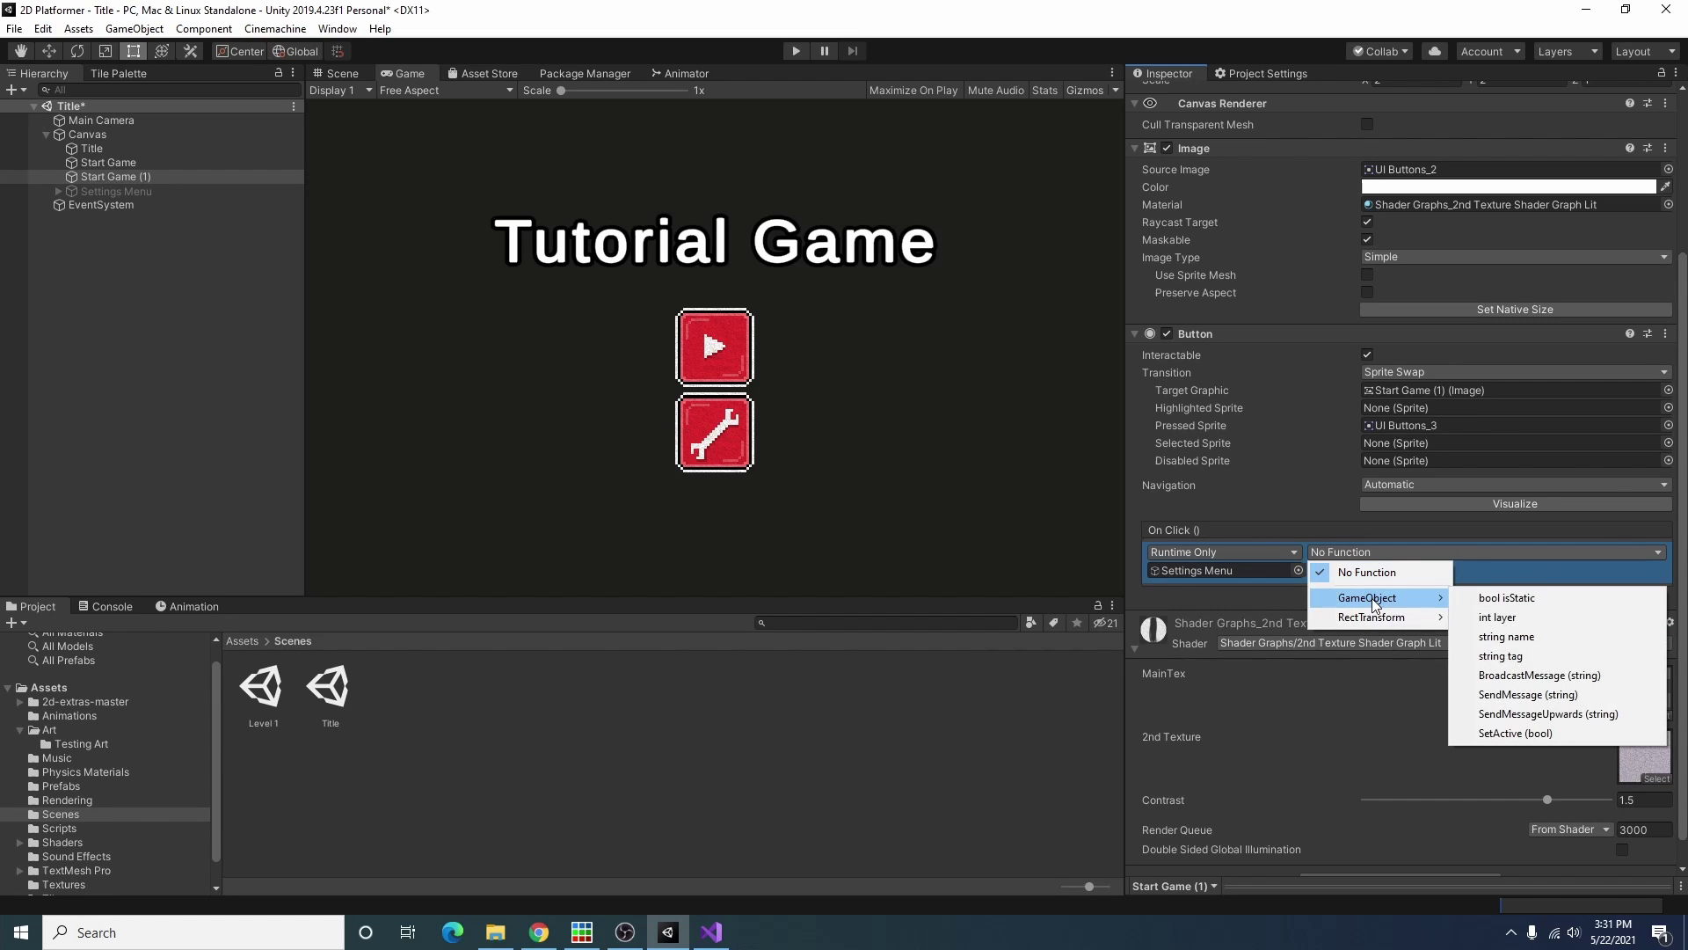
click(1541, 733)
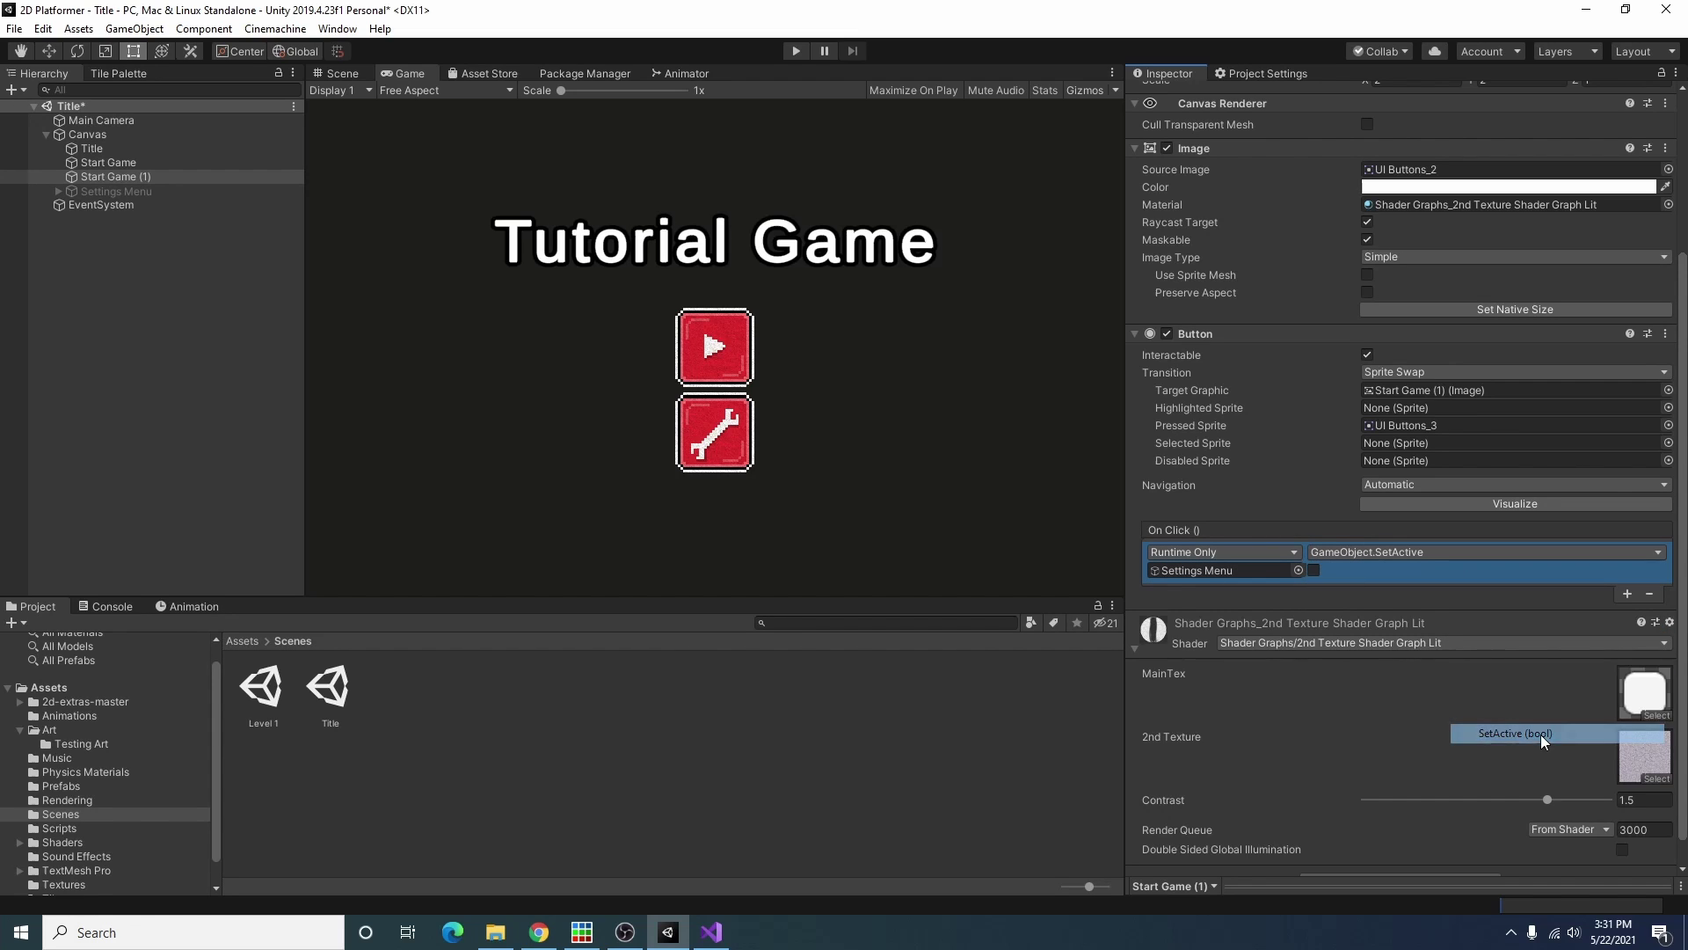
click(1314, 571)
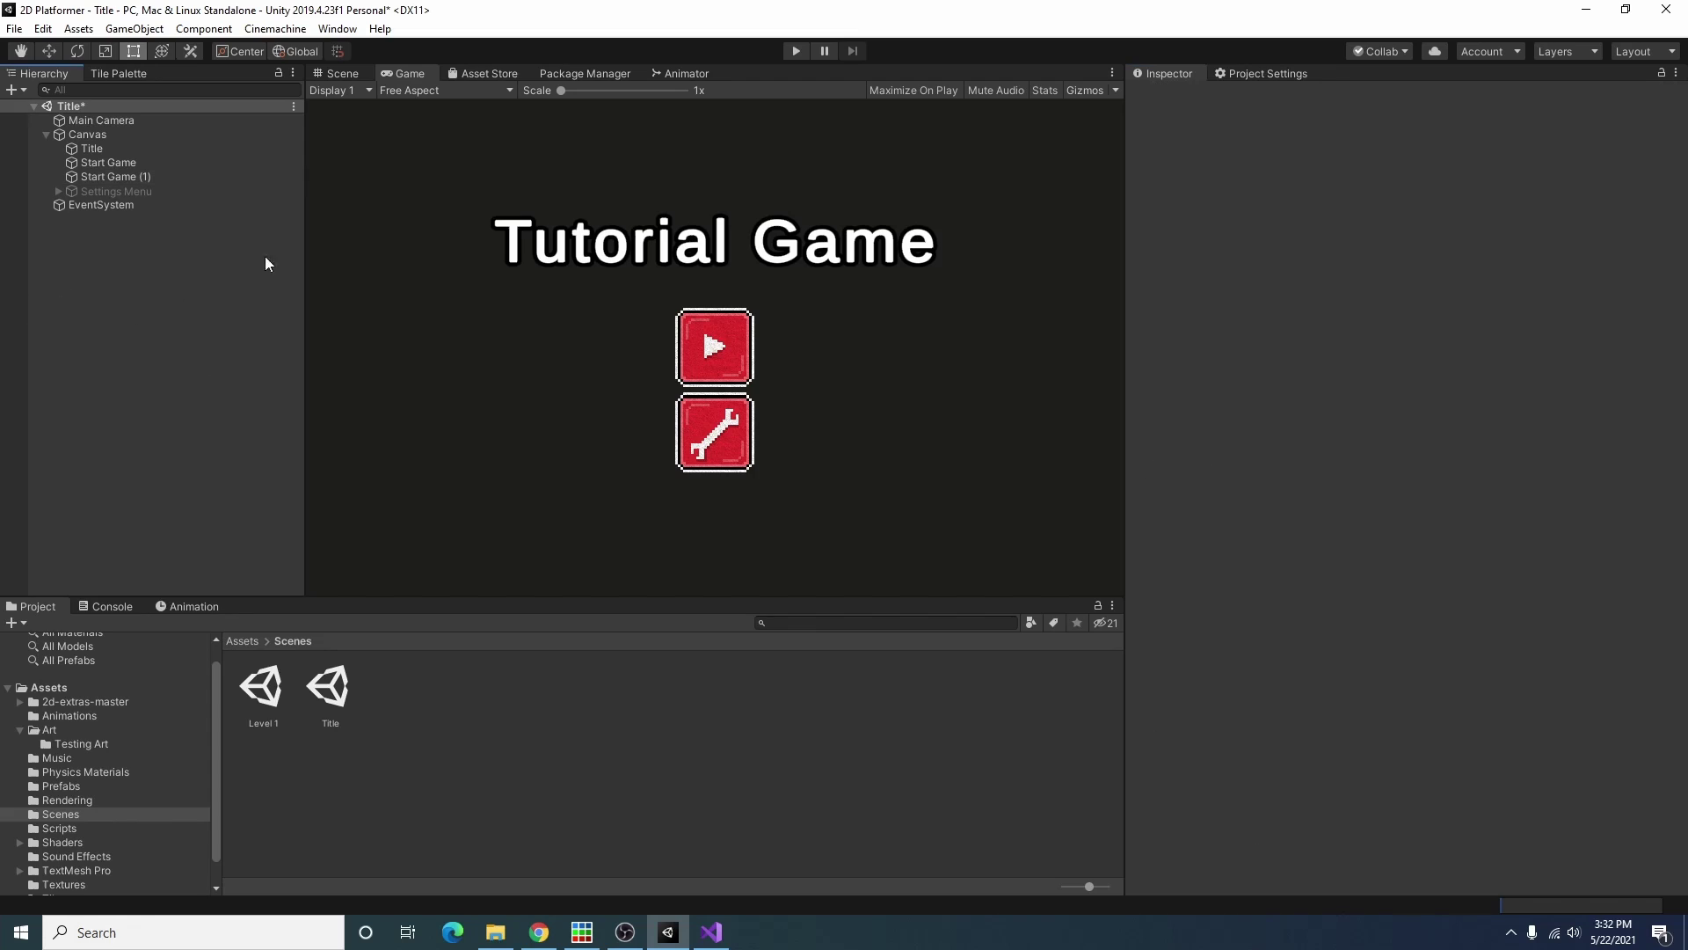
Step: Rename the duplicated button object Start Game (1) to Settings
click(155, 176)
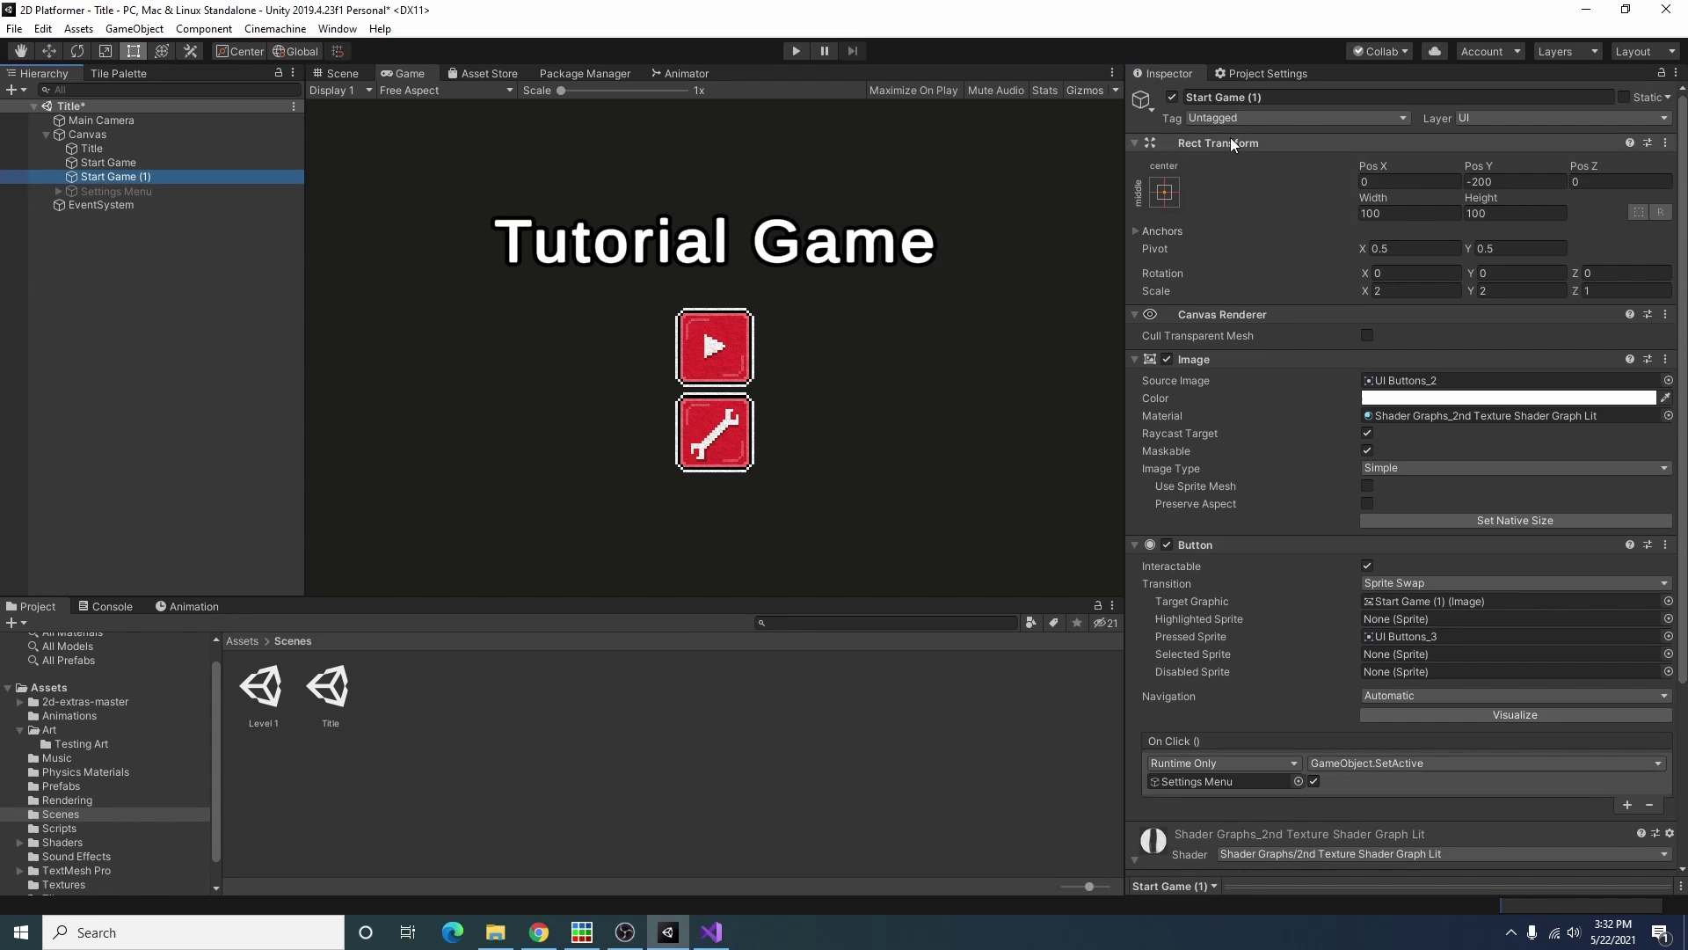
click(1283, 96)
text(Setting)
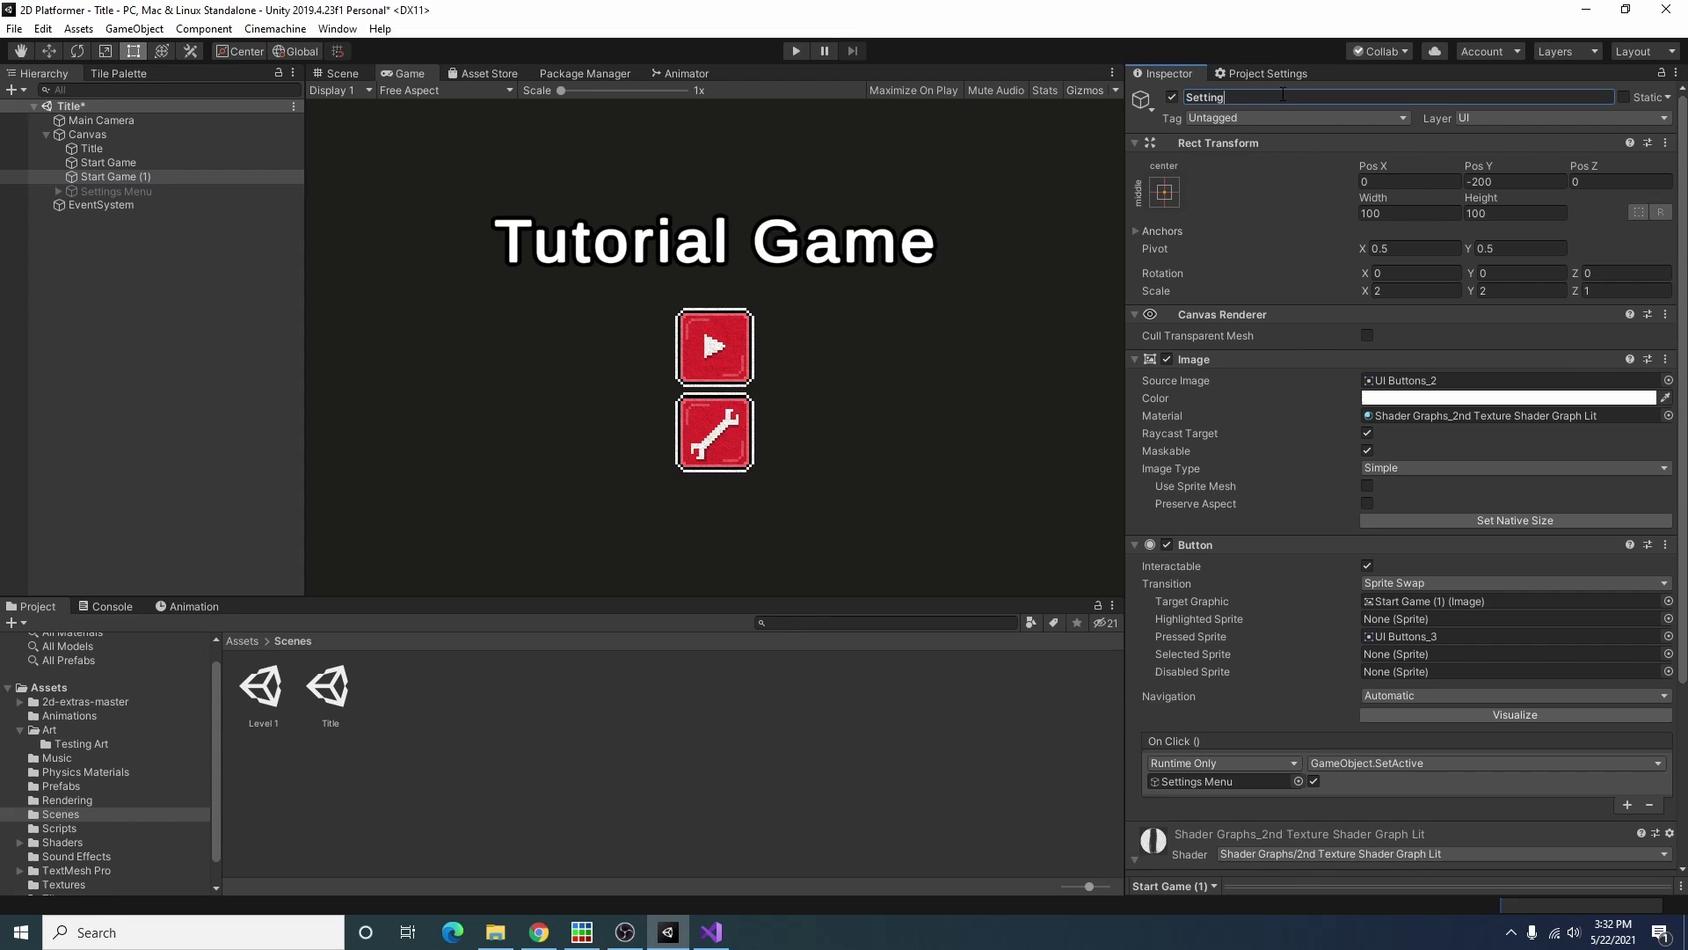
text(s)
key(Return)
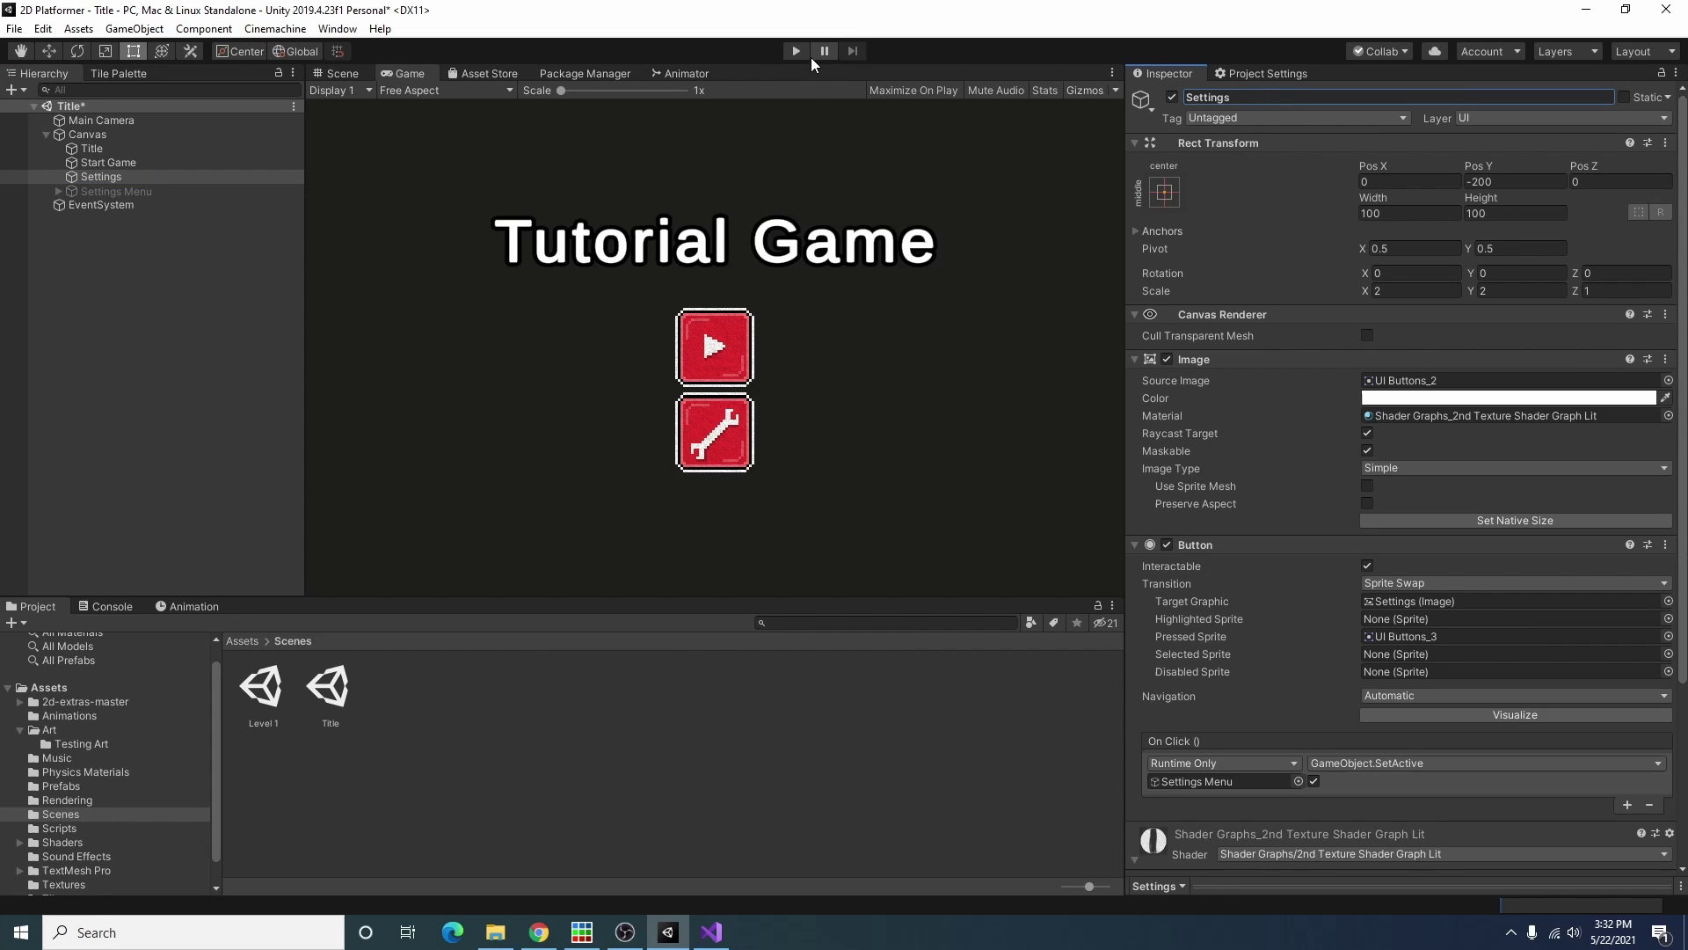
Step: Test opening the settings menu with the wrench button in Play mode, and exit Play mode
click(151, 174)
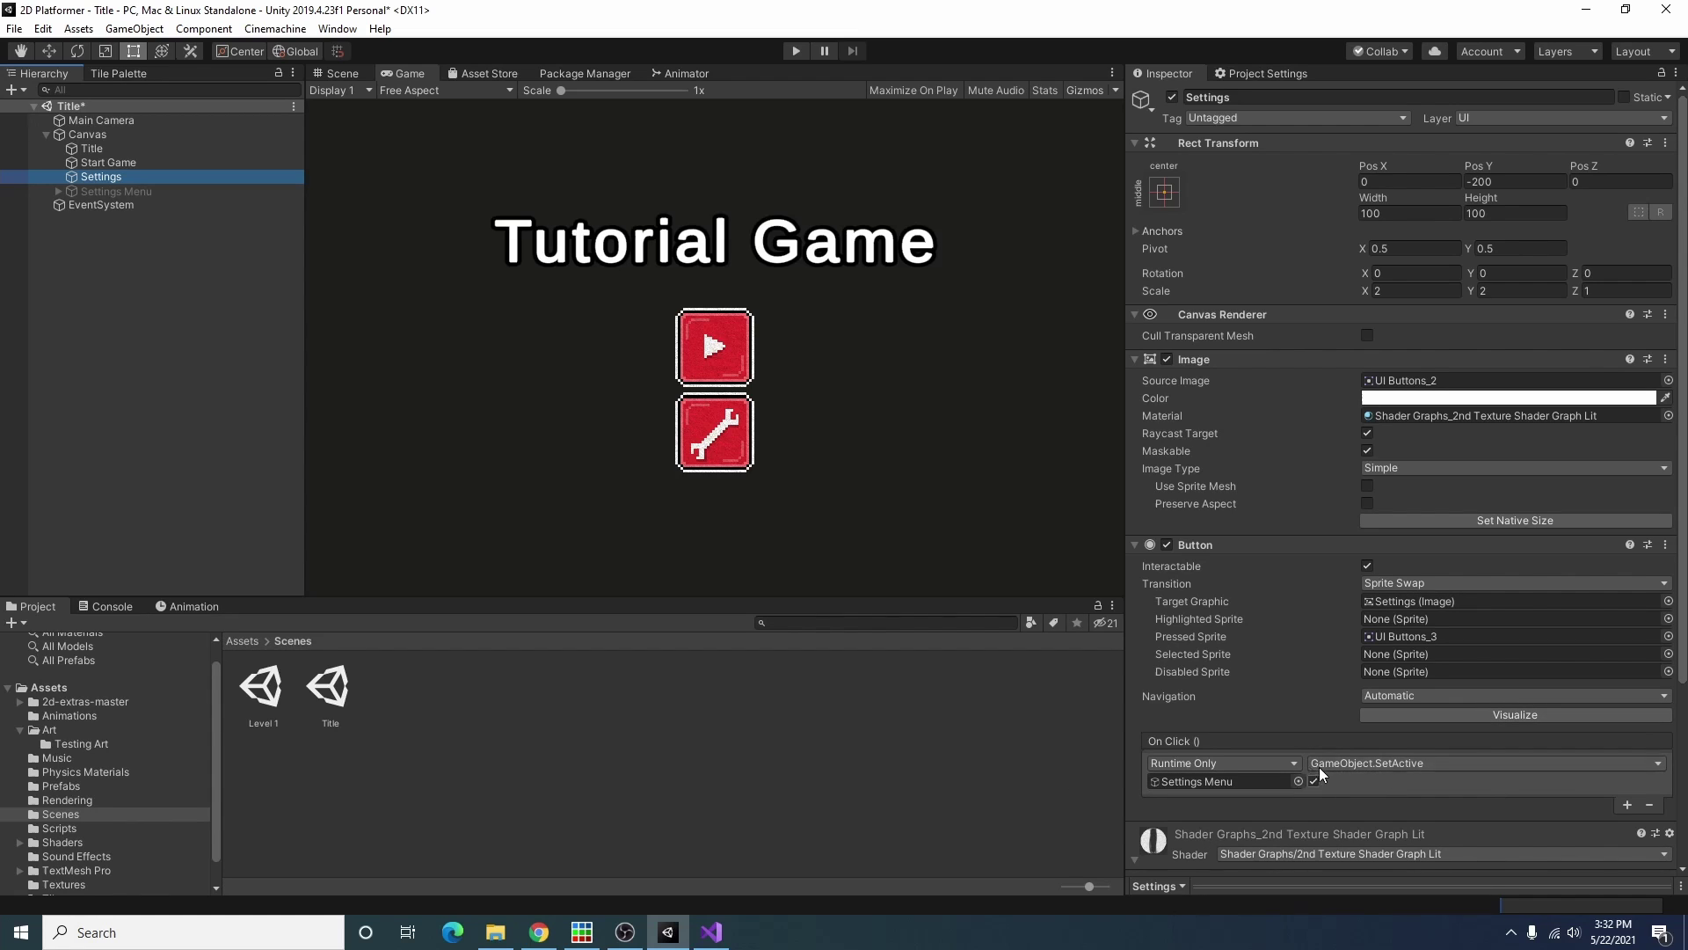
click(791, 50)
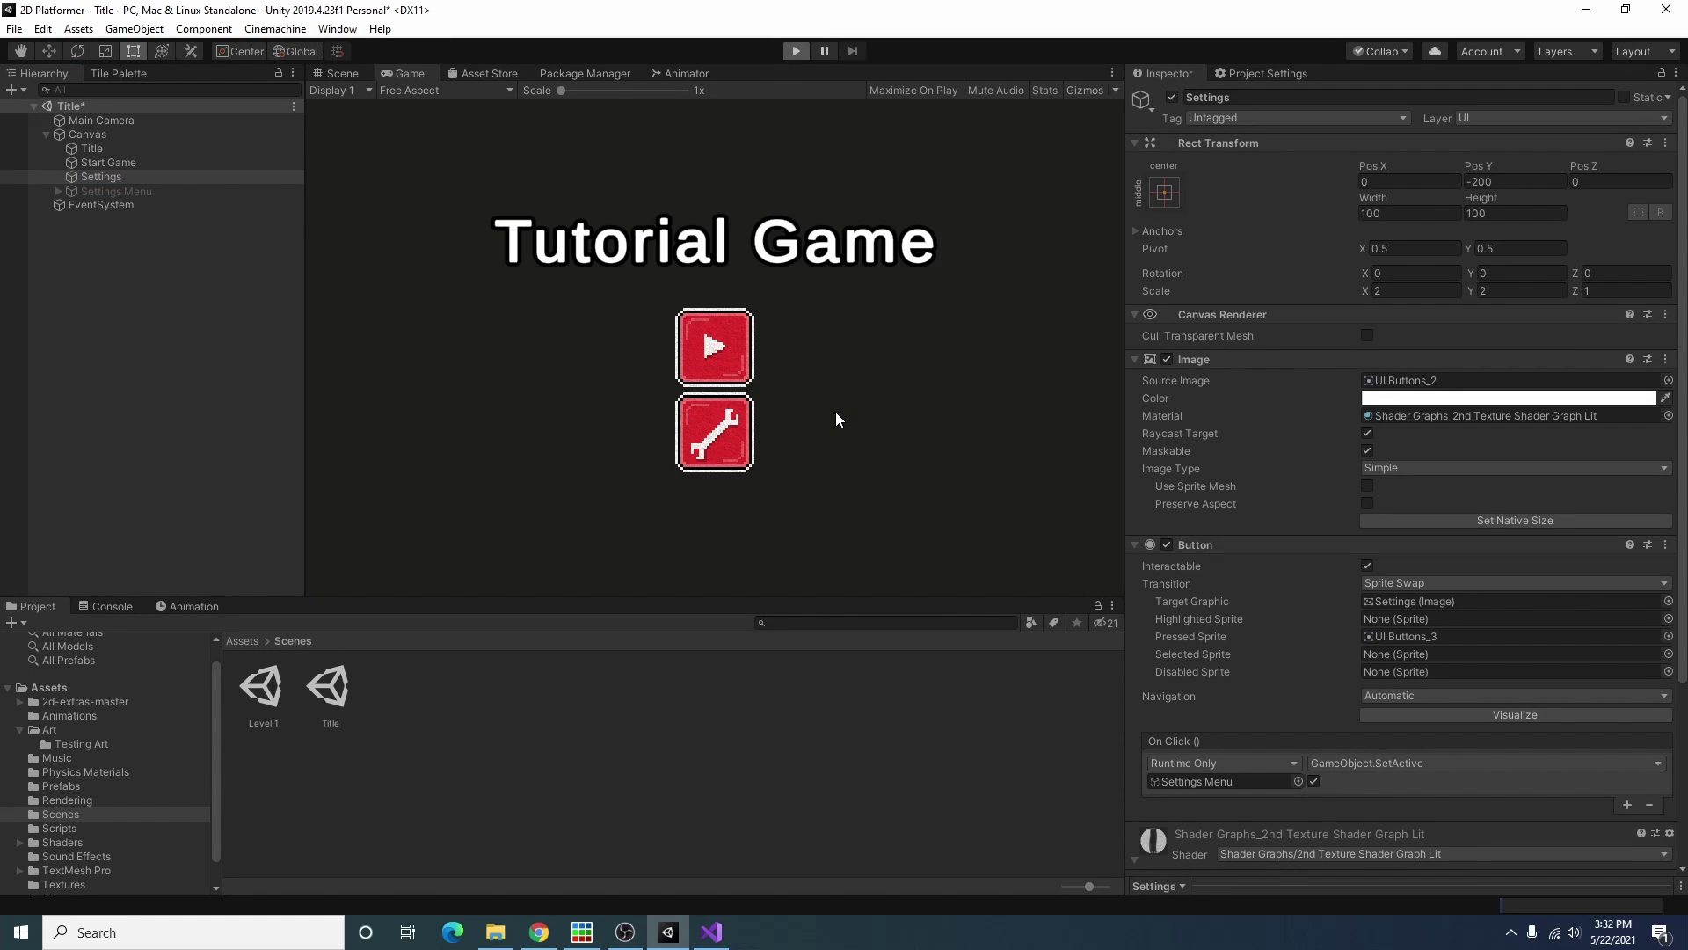
click(720, 458)
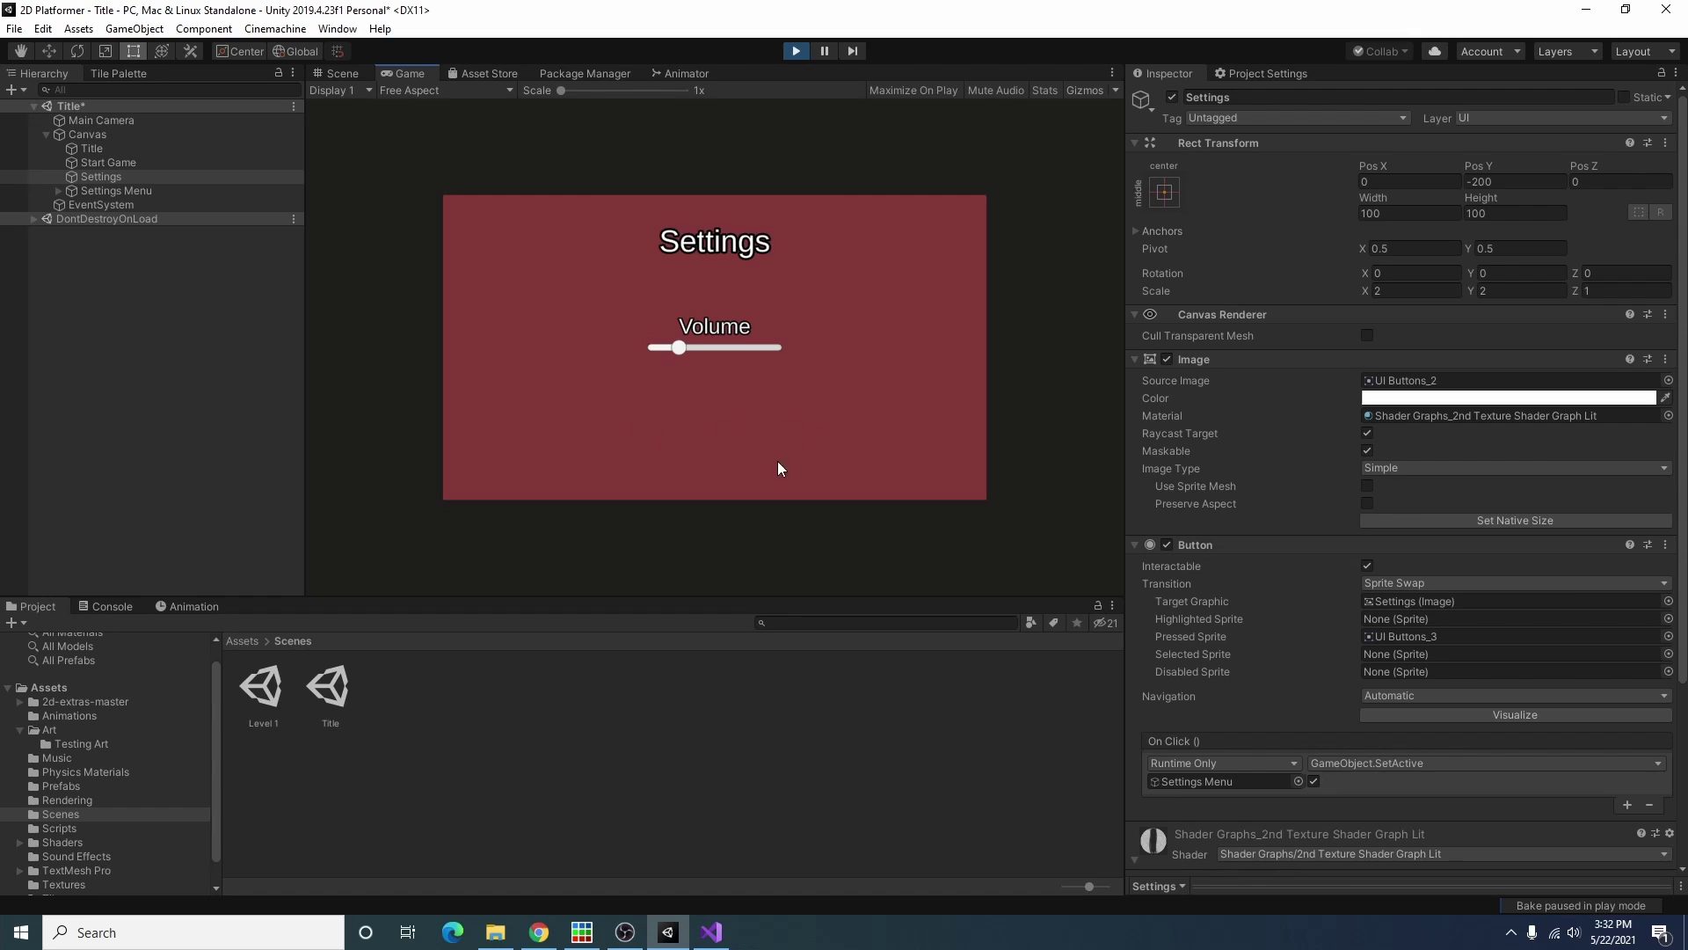
click(792, 51)
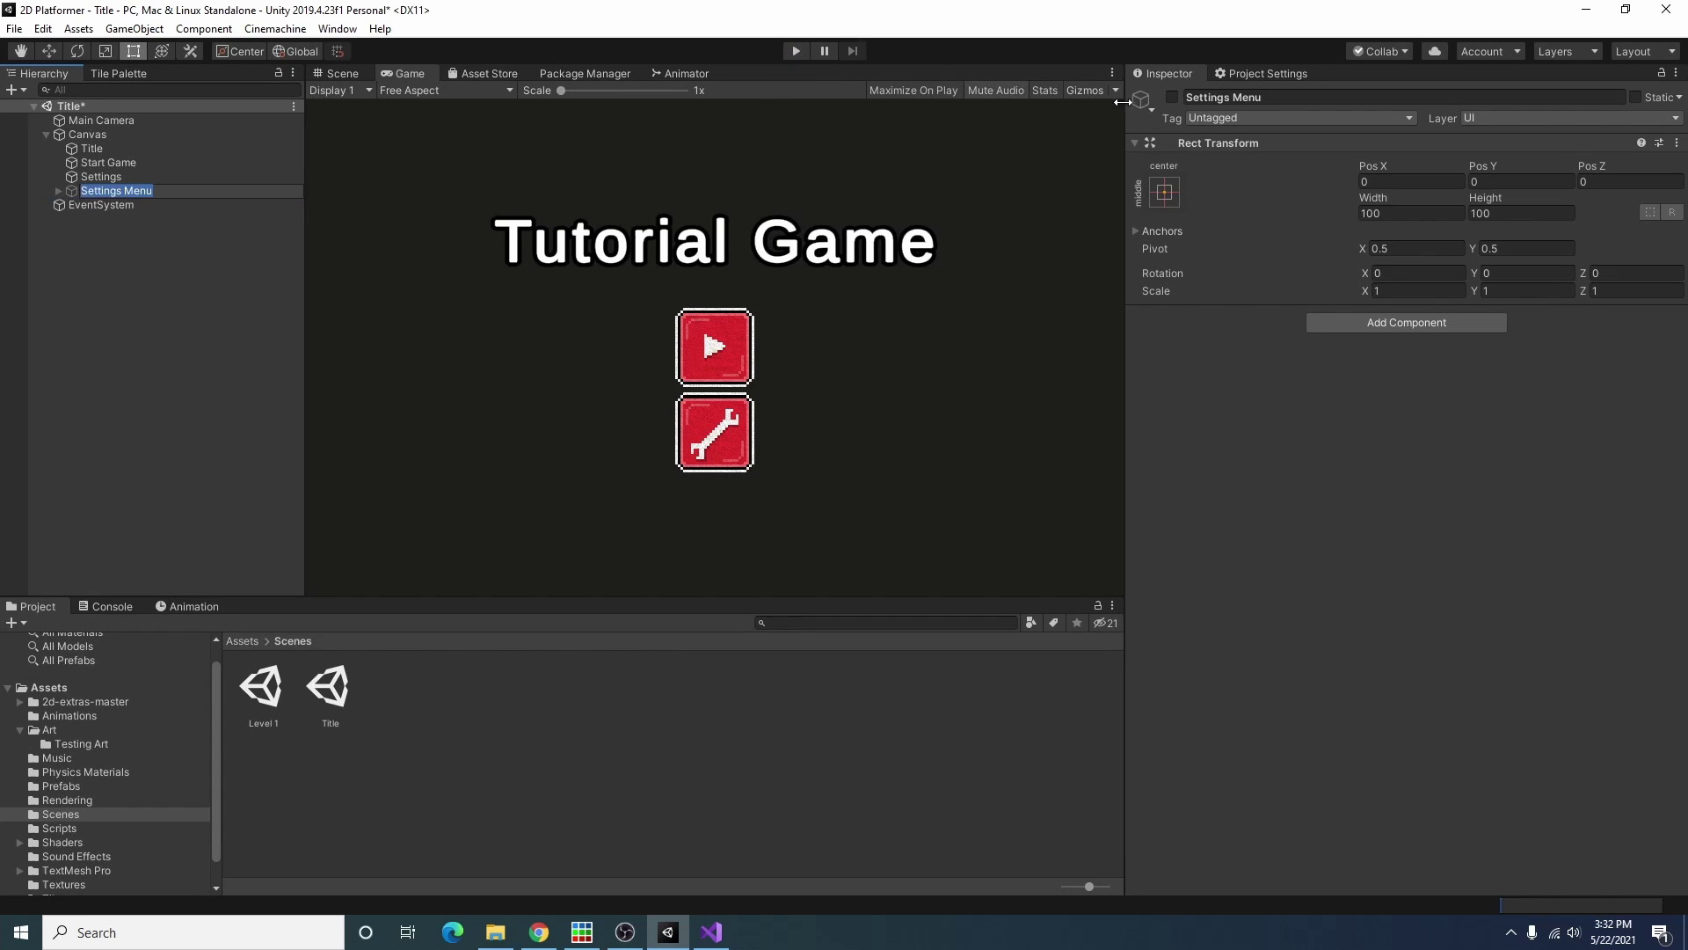
Step: Reactivate the Settings Menu object and add a TextMeshPro button as its child
click(1172, 96)
click(58, 191)
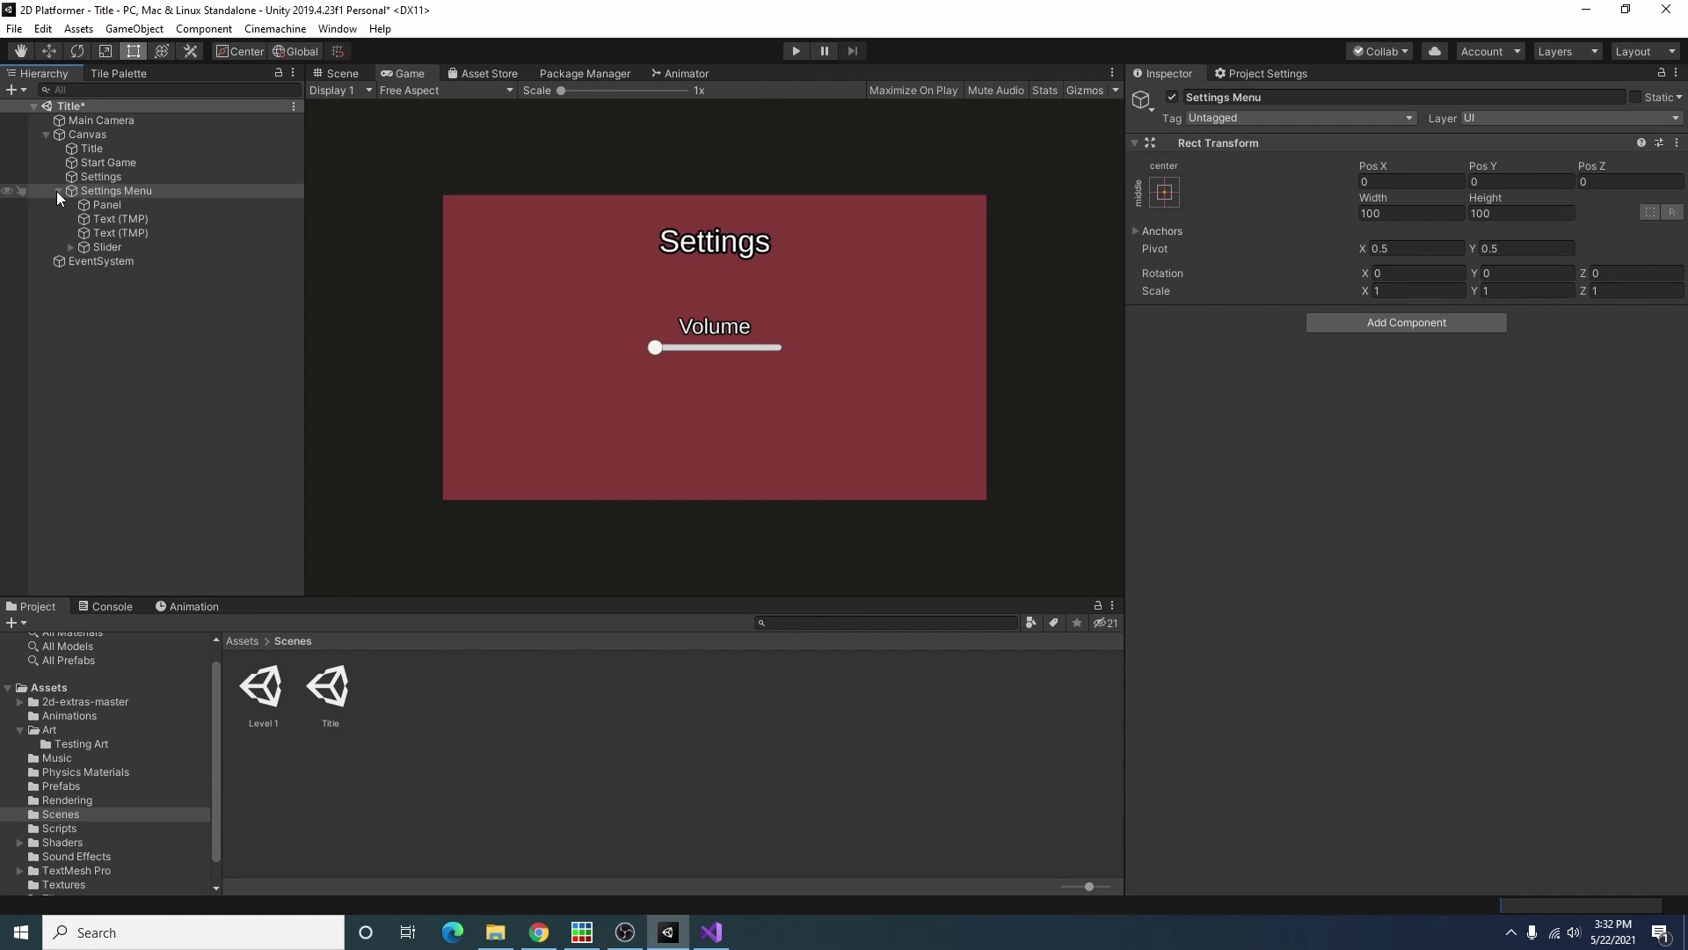
right_click(129, 192)
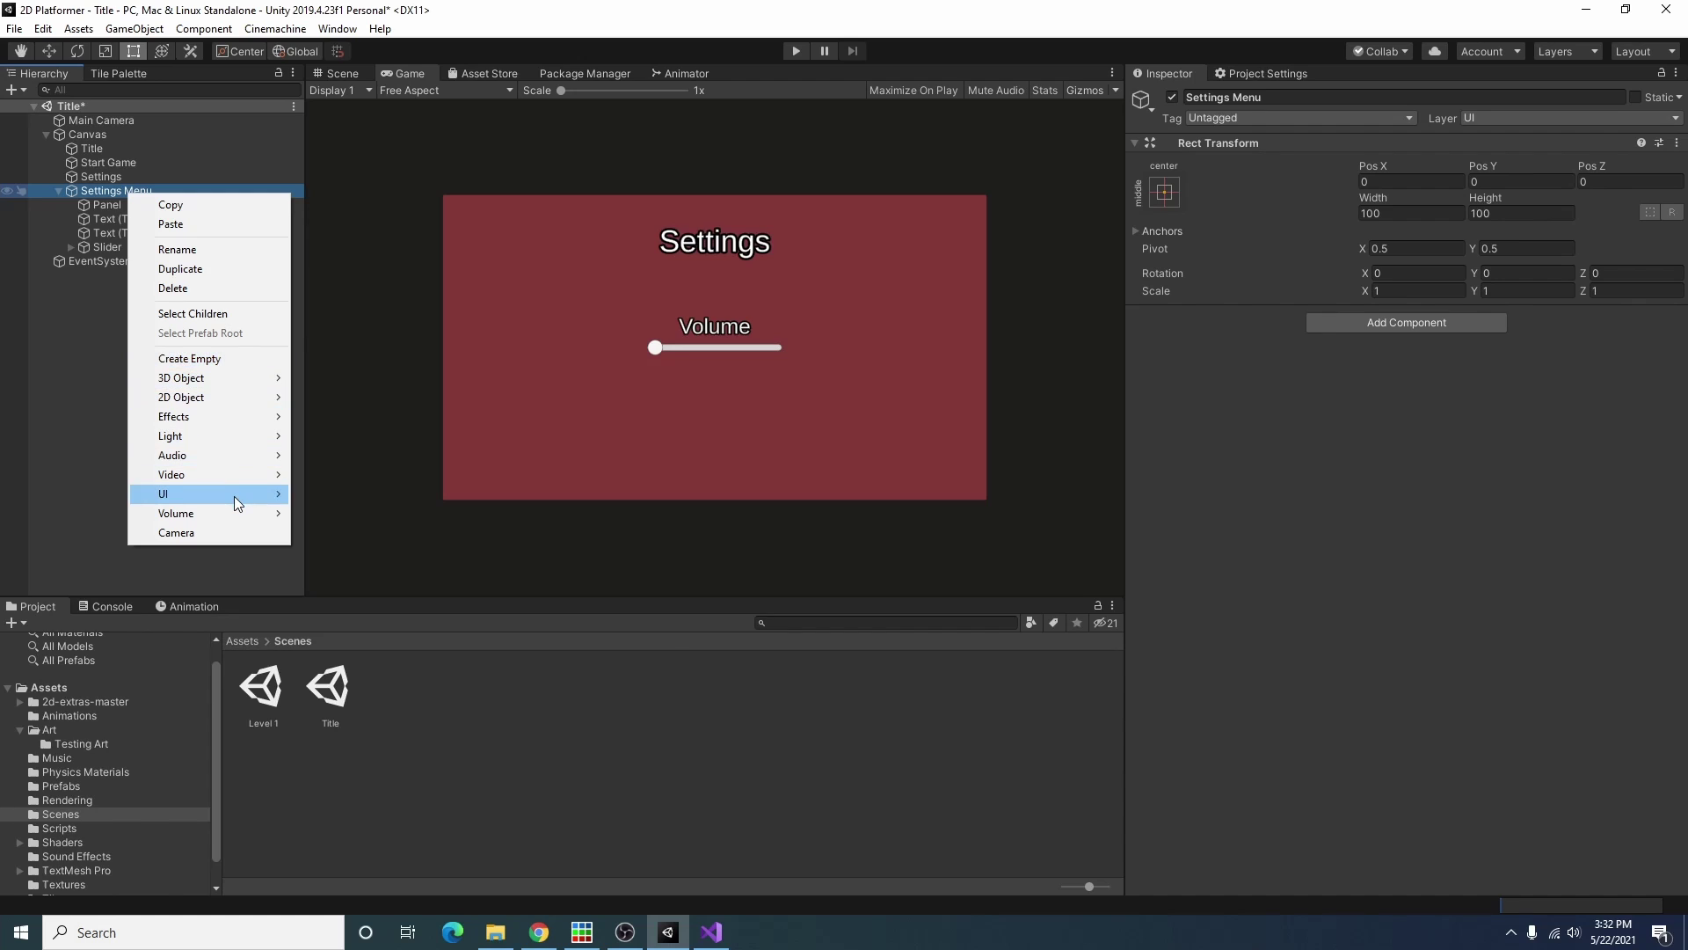
mouse_move(234, 495)
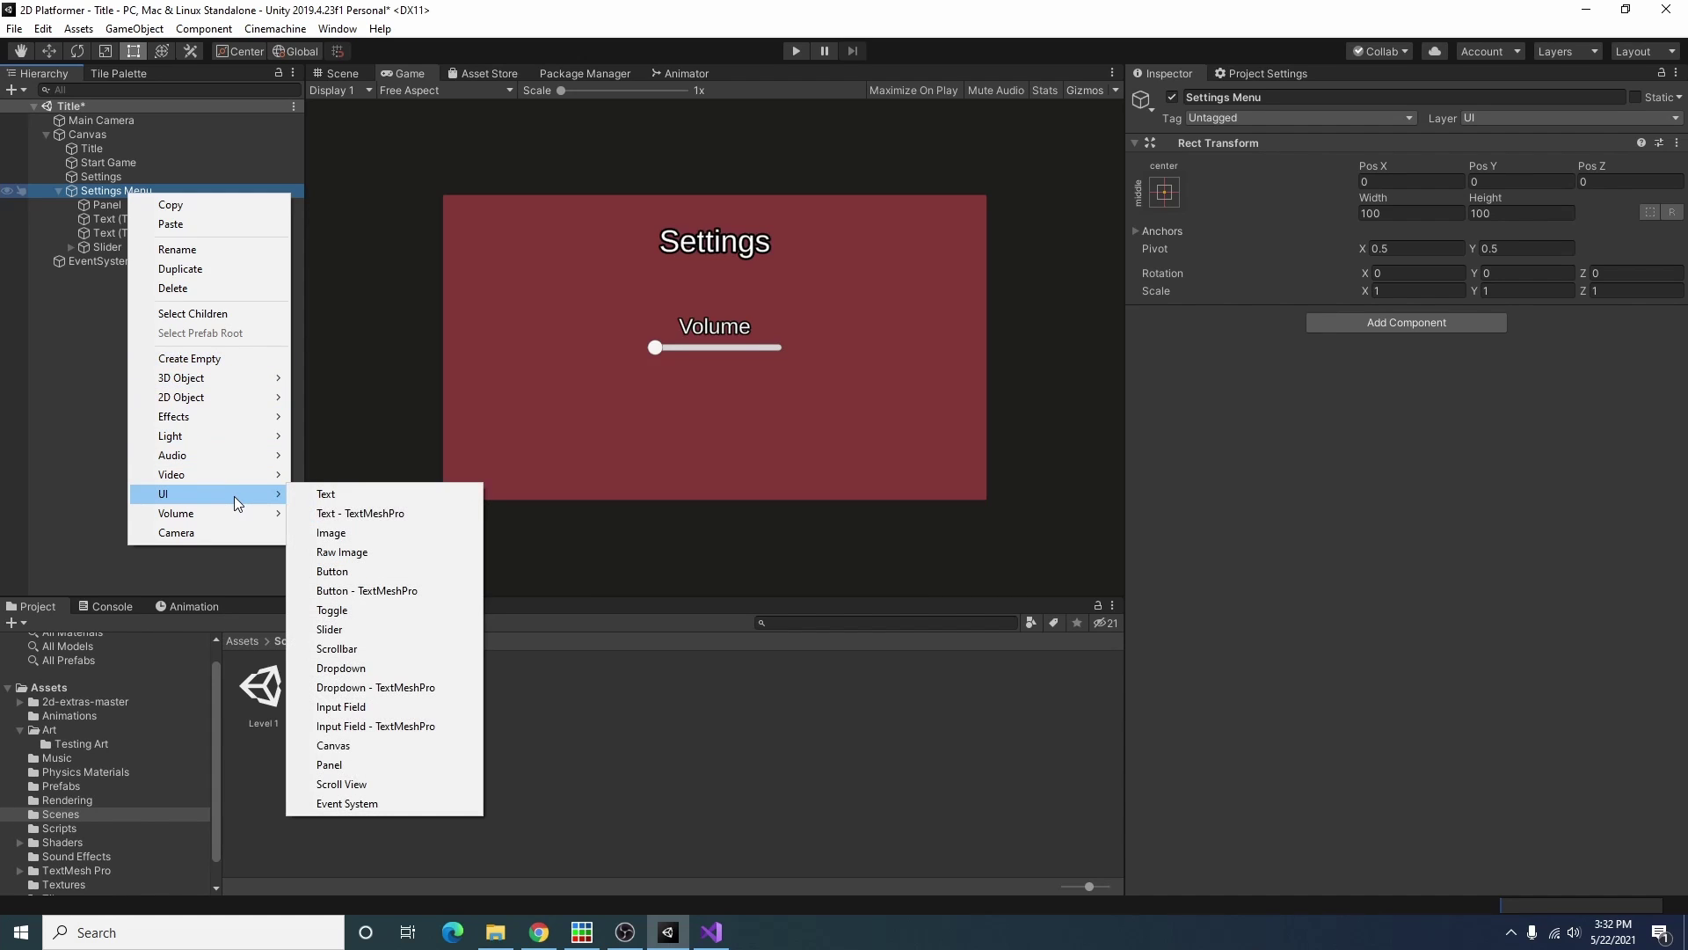
click(408, 598)
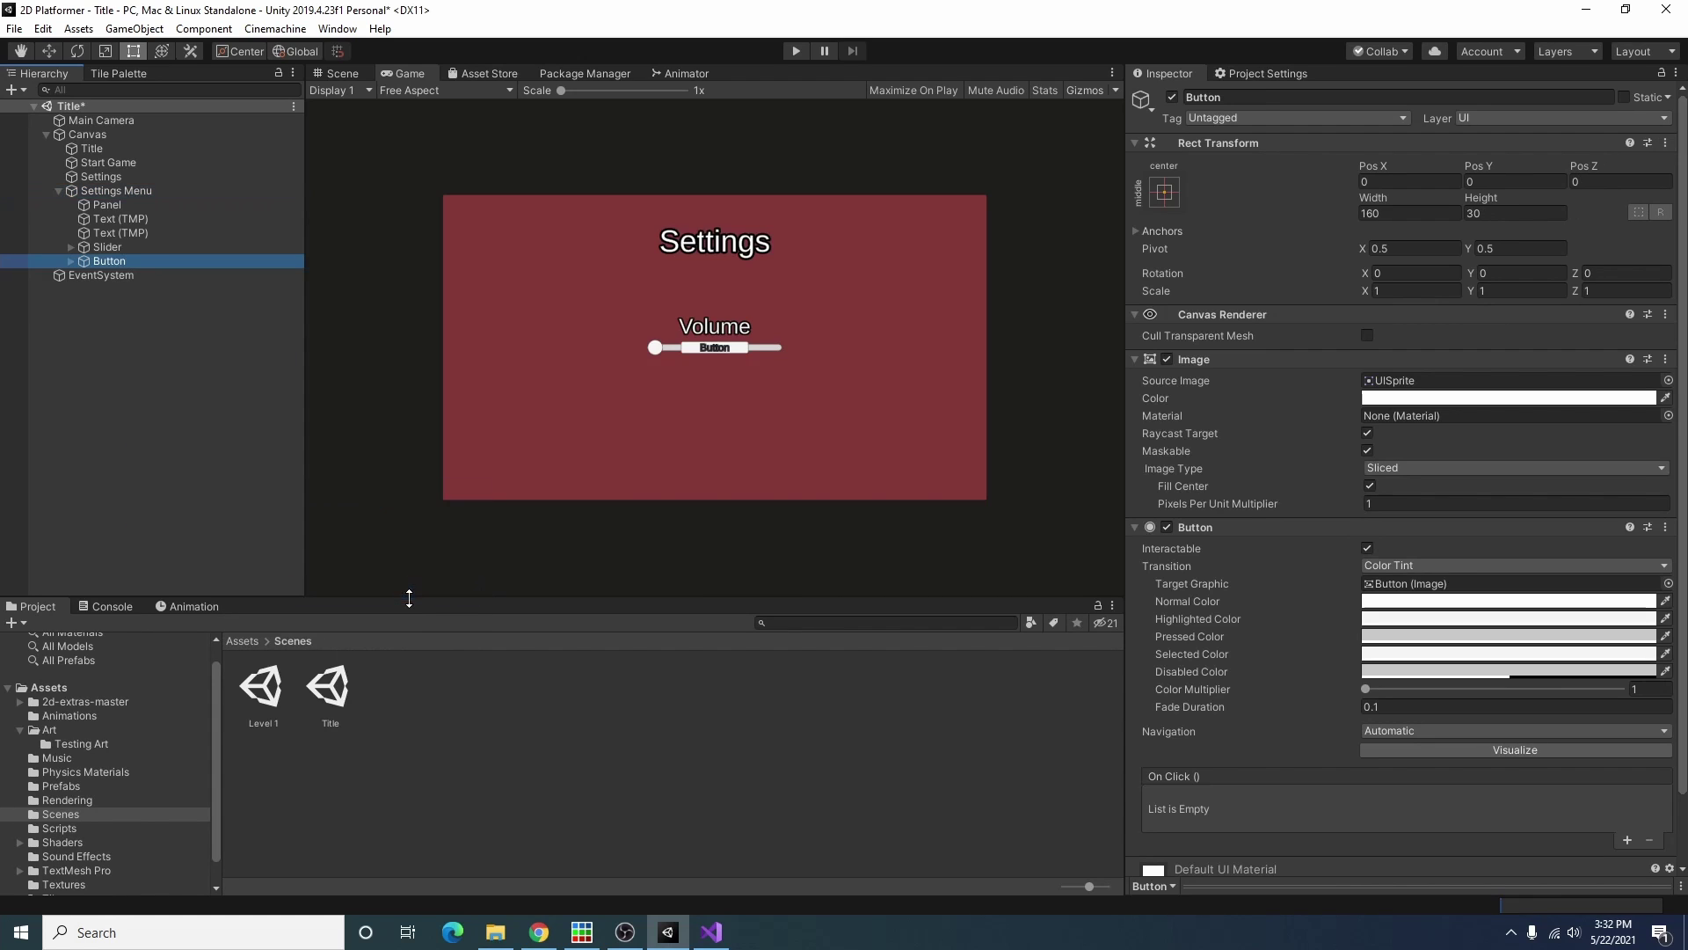
Step: Change the new button's text label to Close
click(70, 262)
click(132, 275)
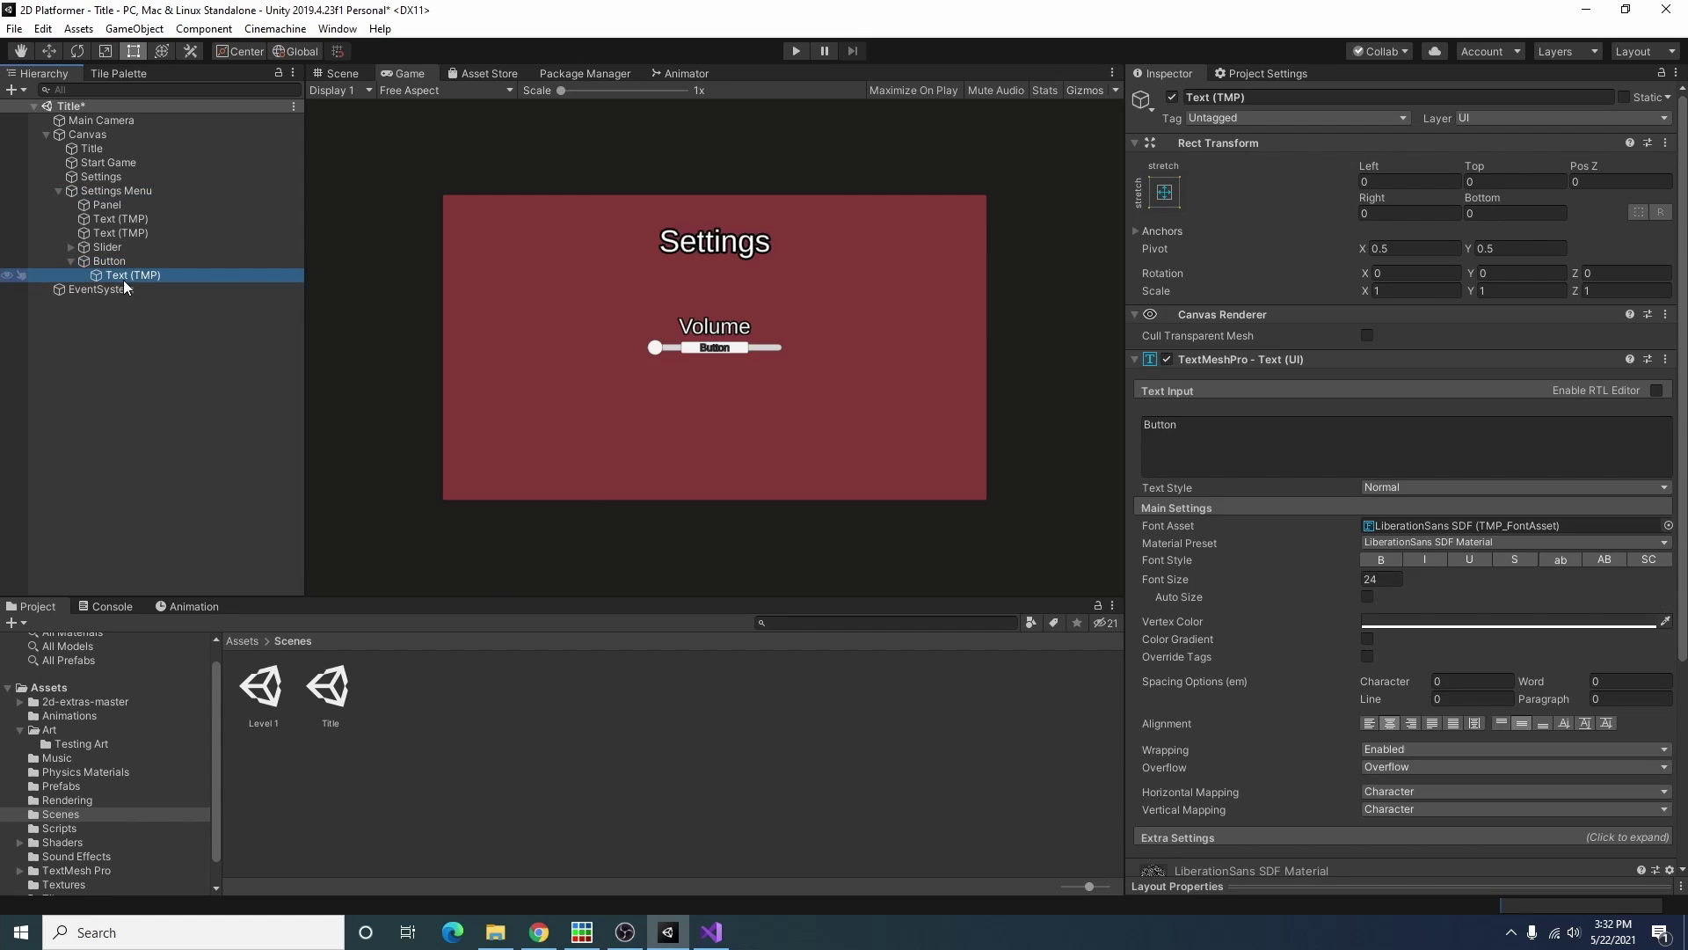
click(1467, 444)
text(Close)
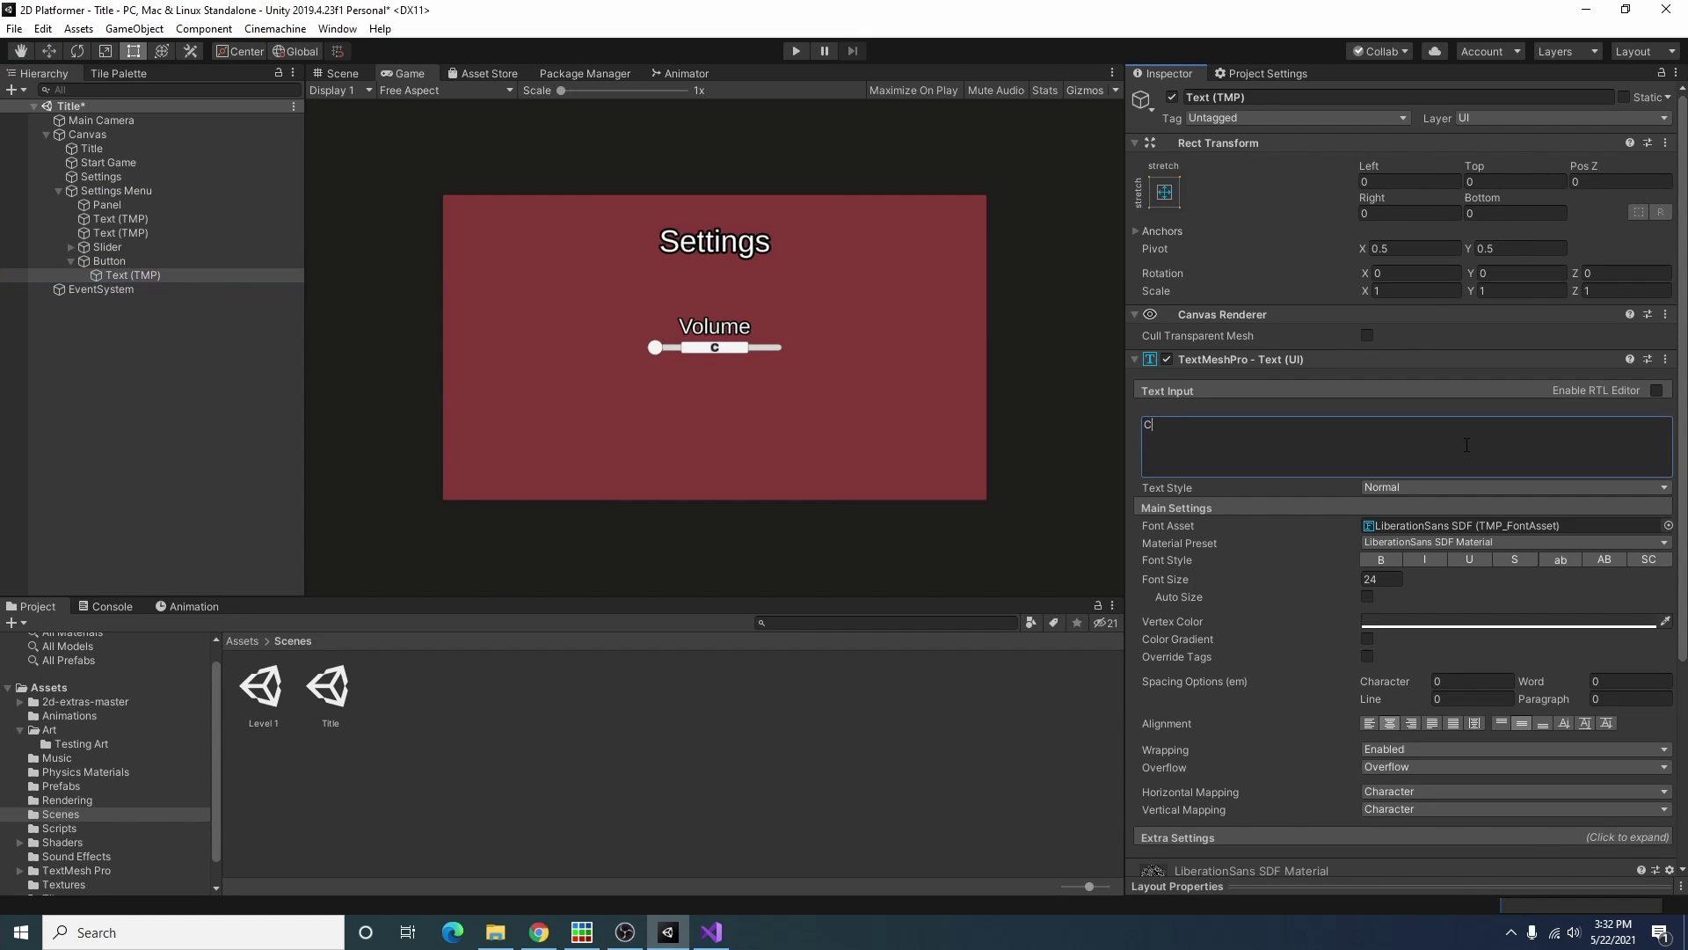
key(Return)
scroll(1278, 656, down, 3)
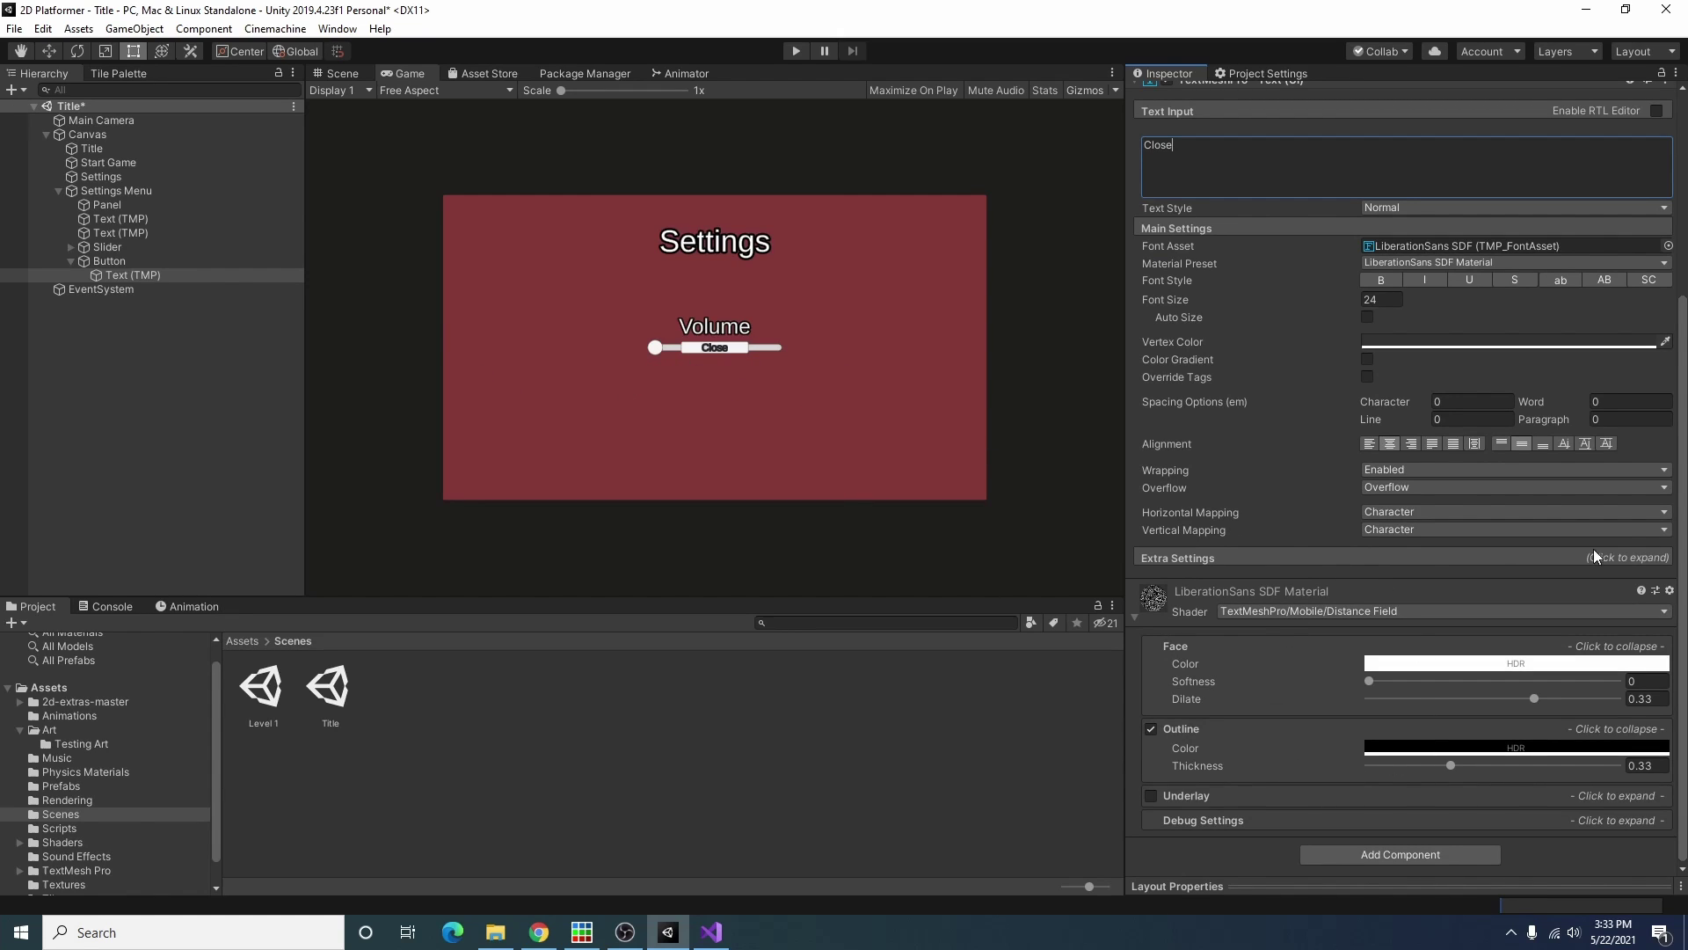
Step: Disable text wrapping on the Close label
click(1412, 471)
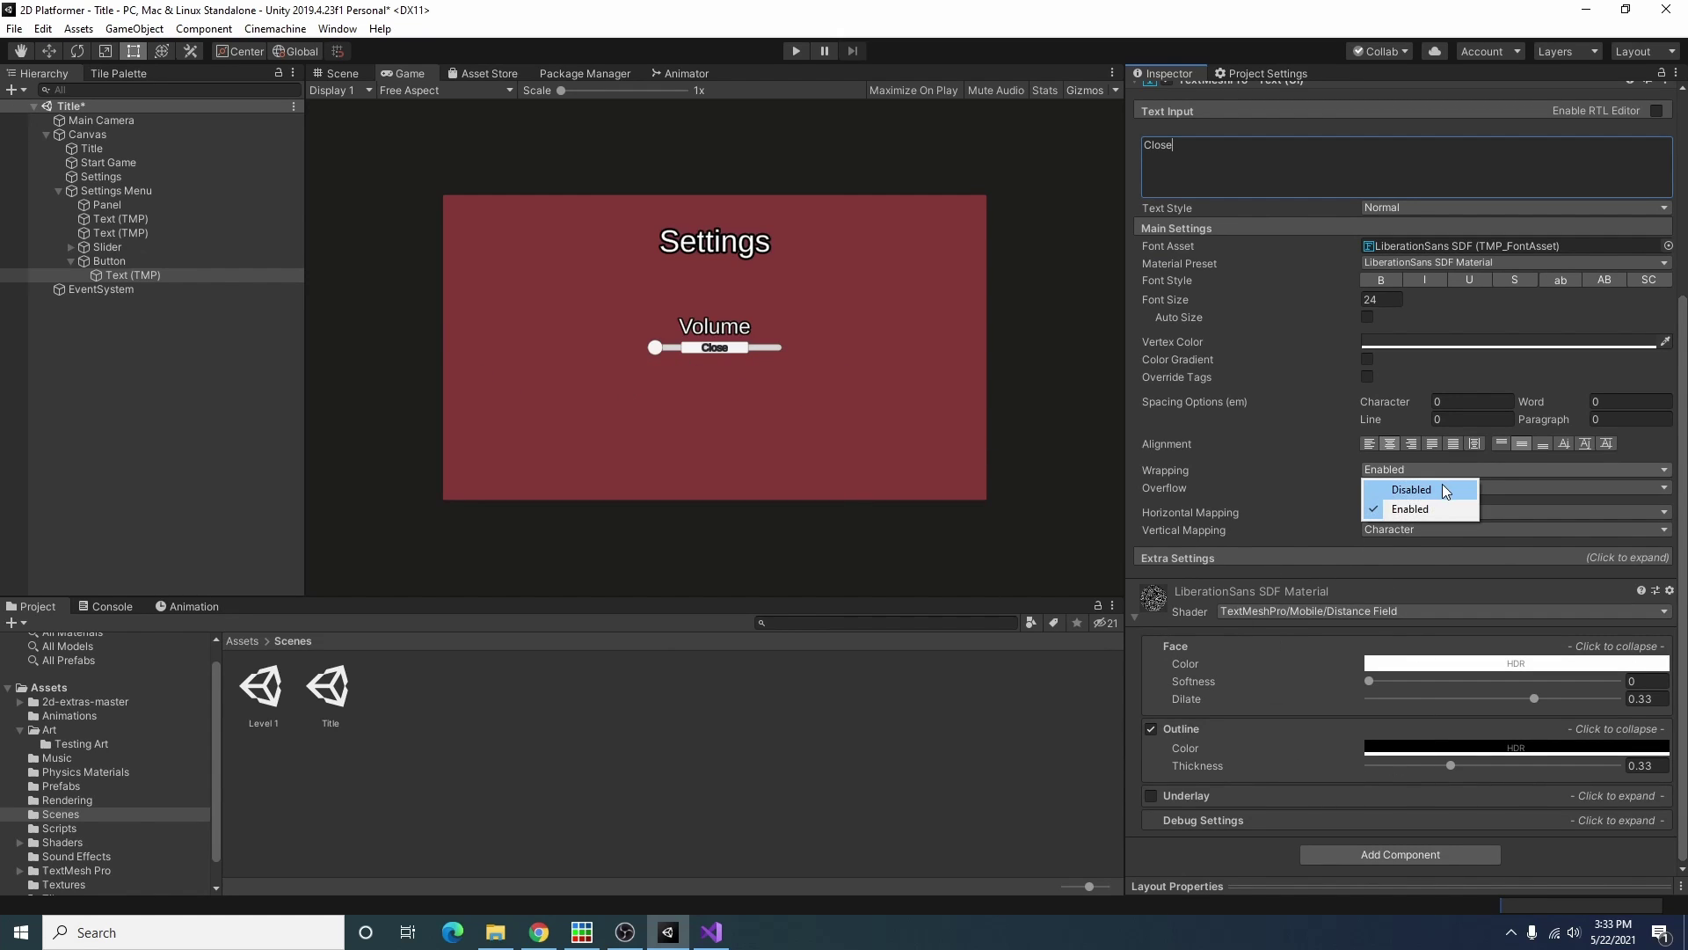
click(1437, 499)
Step: Size the Close button 320 by 120, move it below the volume slider to Pos Y -226, and set its label's font size to 72
click(109, 261)
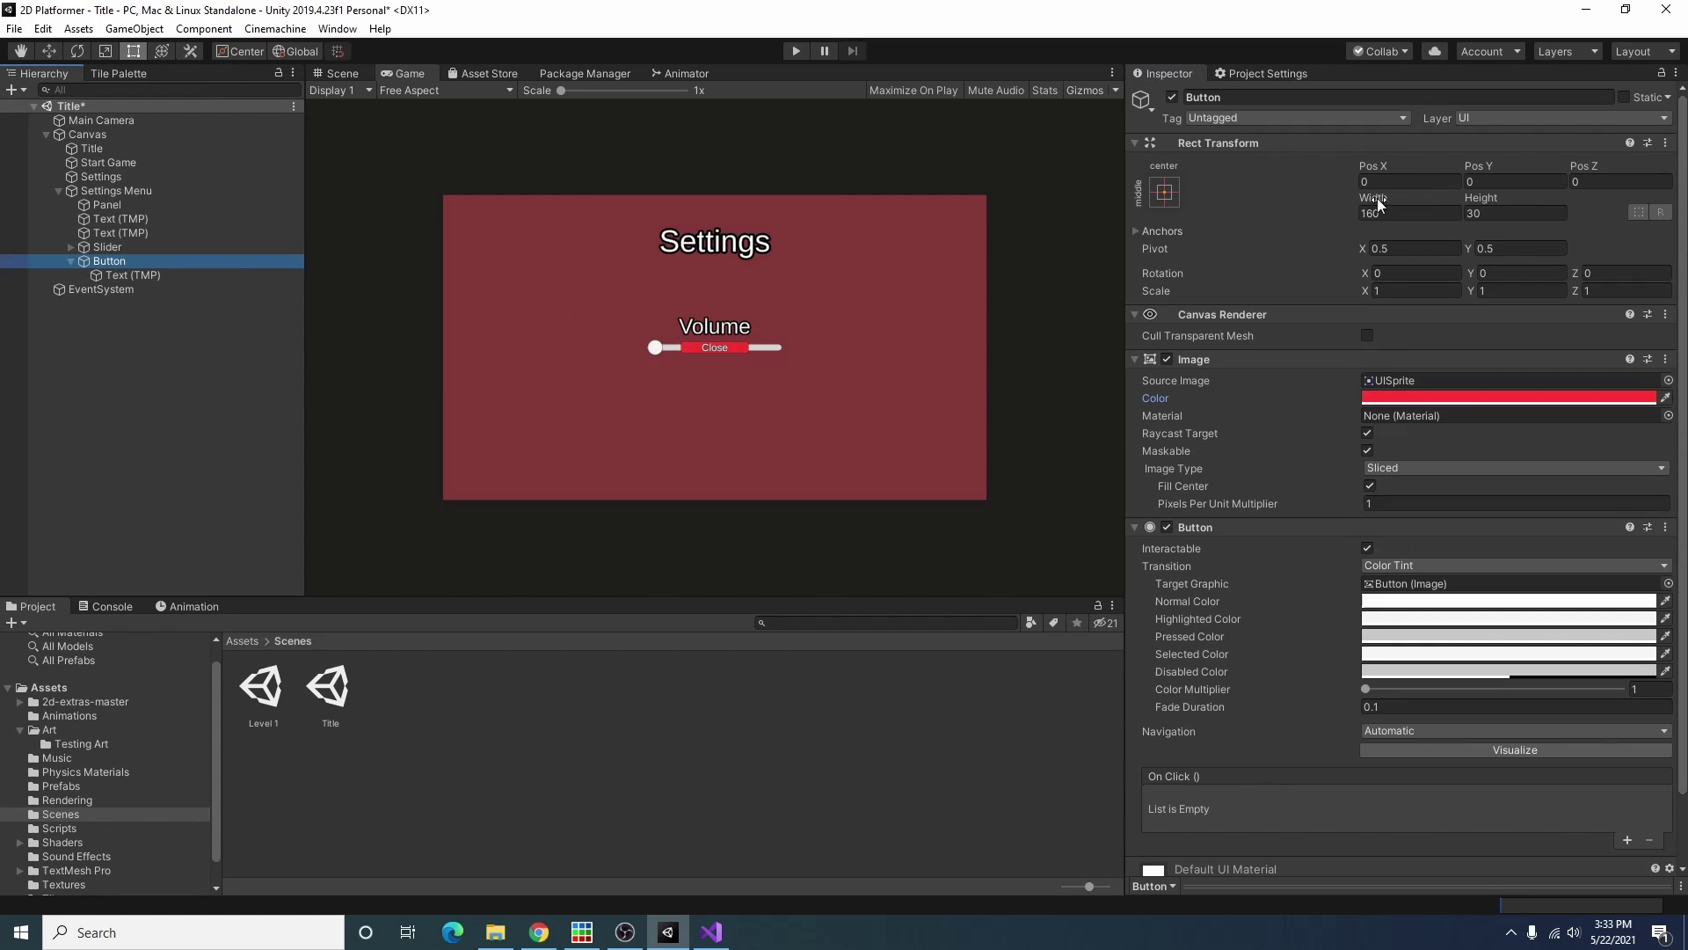
click(1510, 213)
text(30)
click(337, 73)
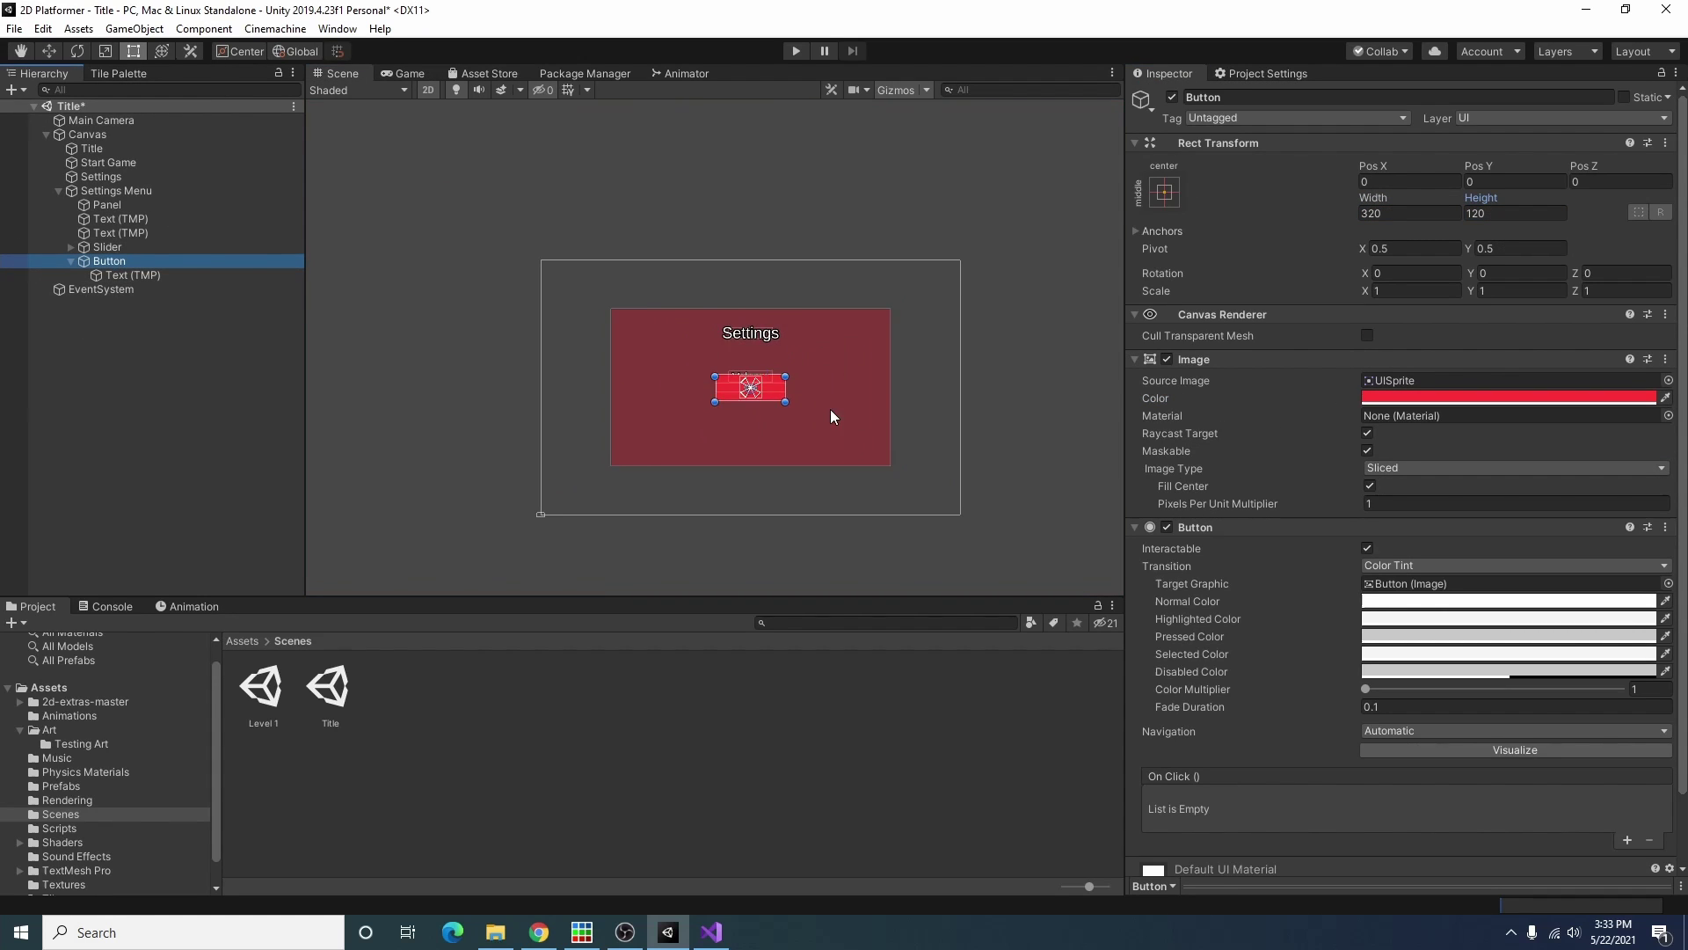
click(750, 437)
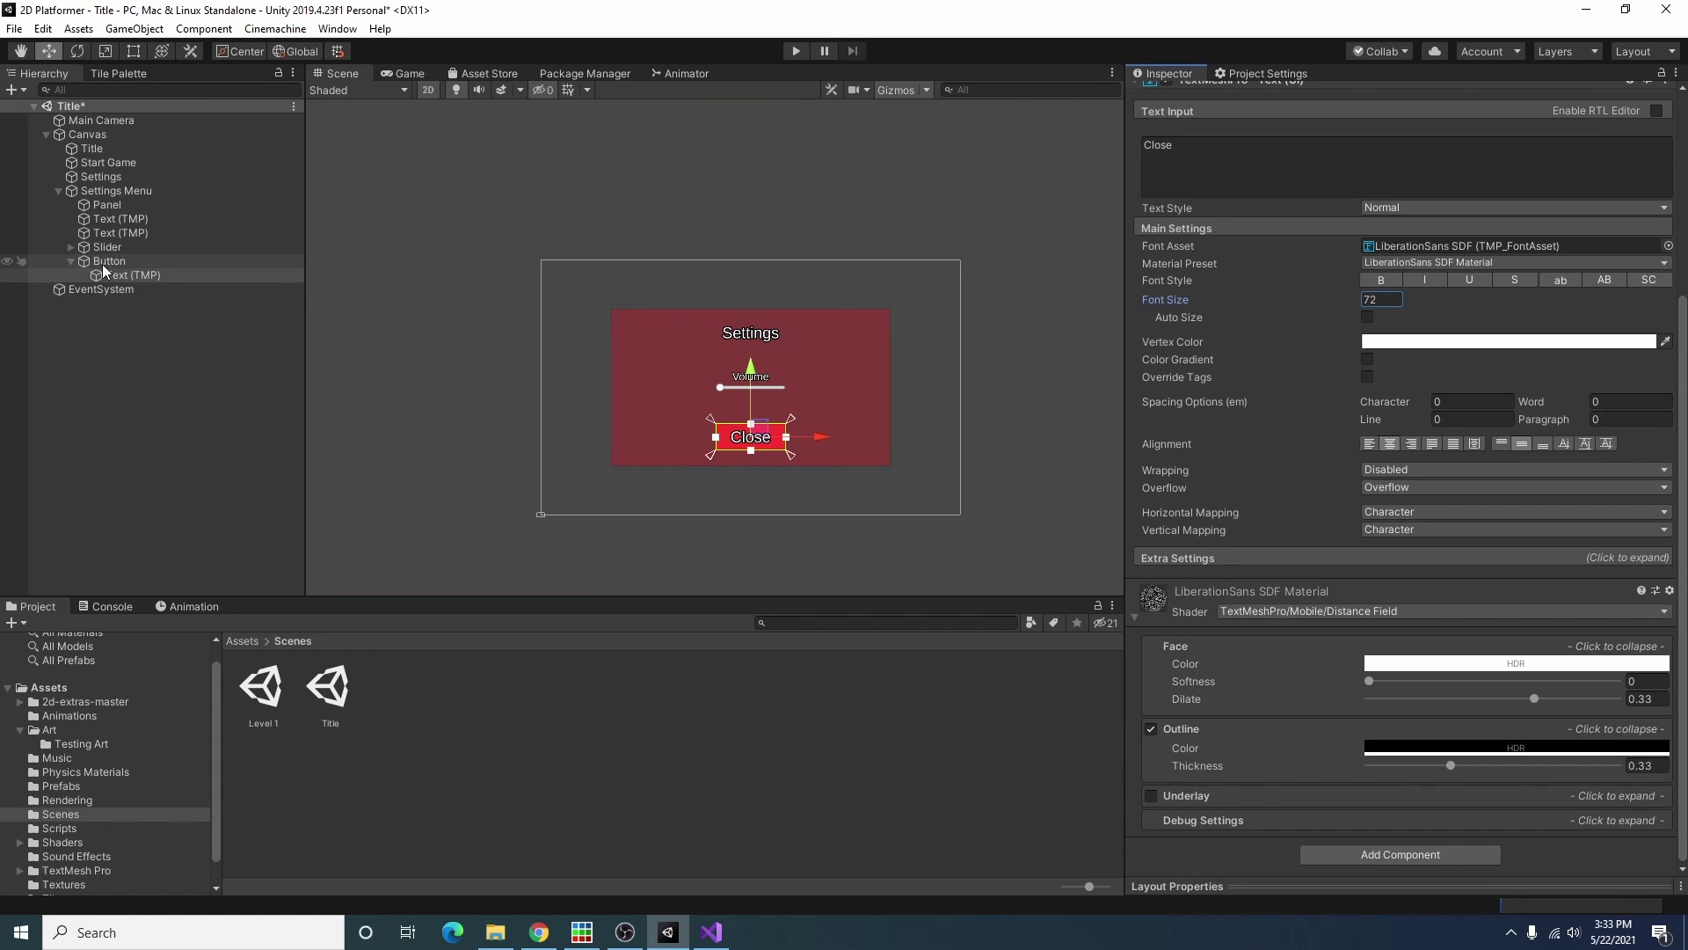
Step: Add an On Click event to the Close button that calls GameObject.SetActive on Settings Menu with the value left unchecked
click(102, 264)
click(72, 261)
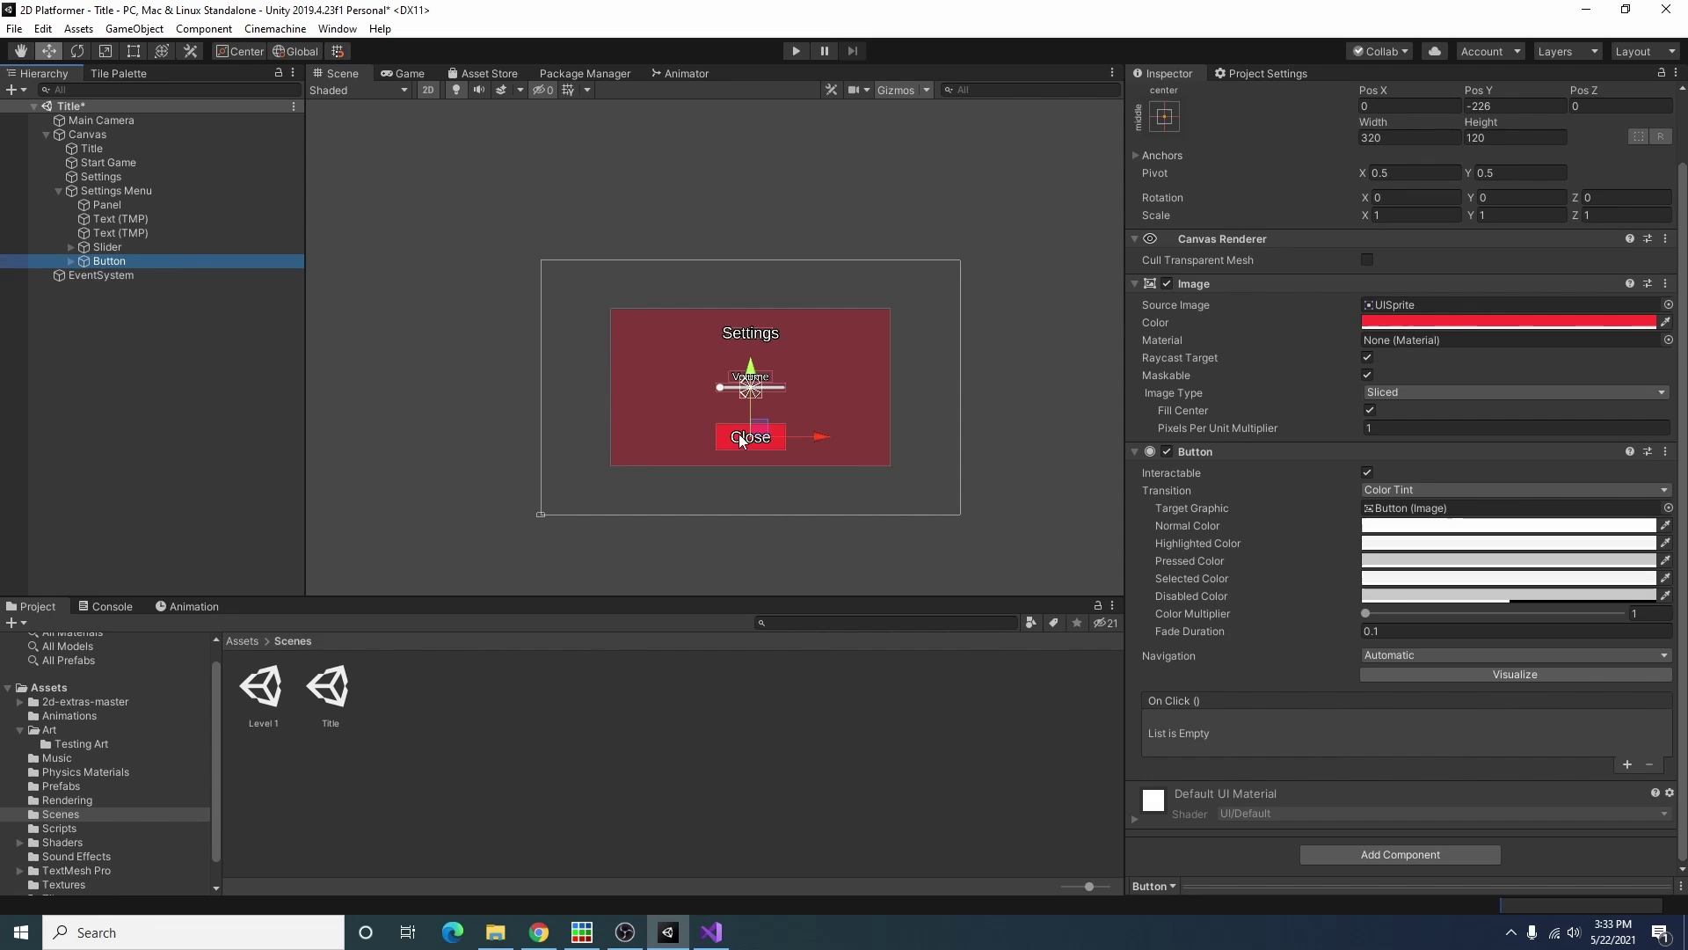
scroll(867, 546, up, 5)
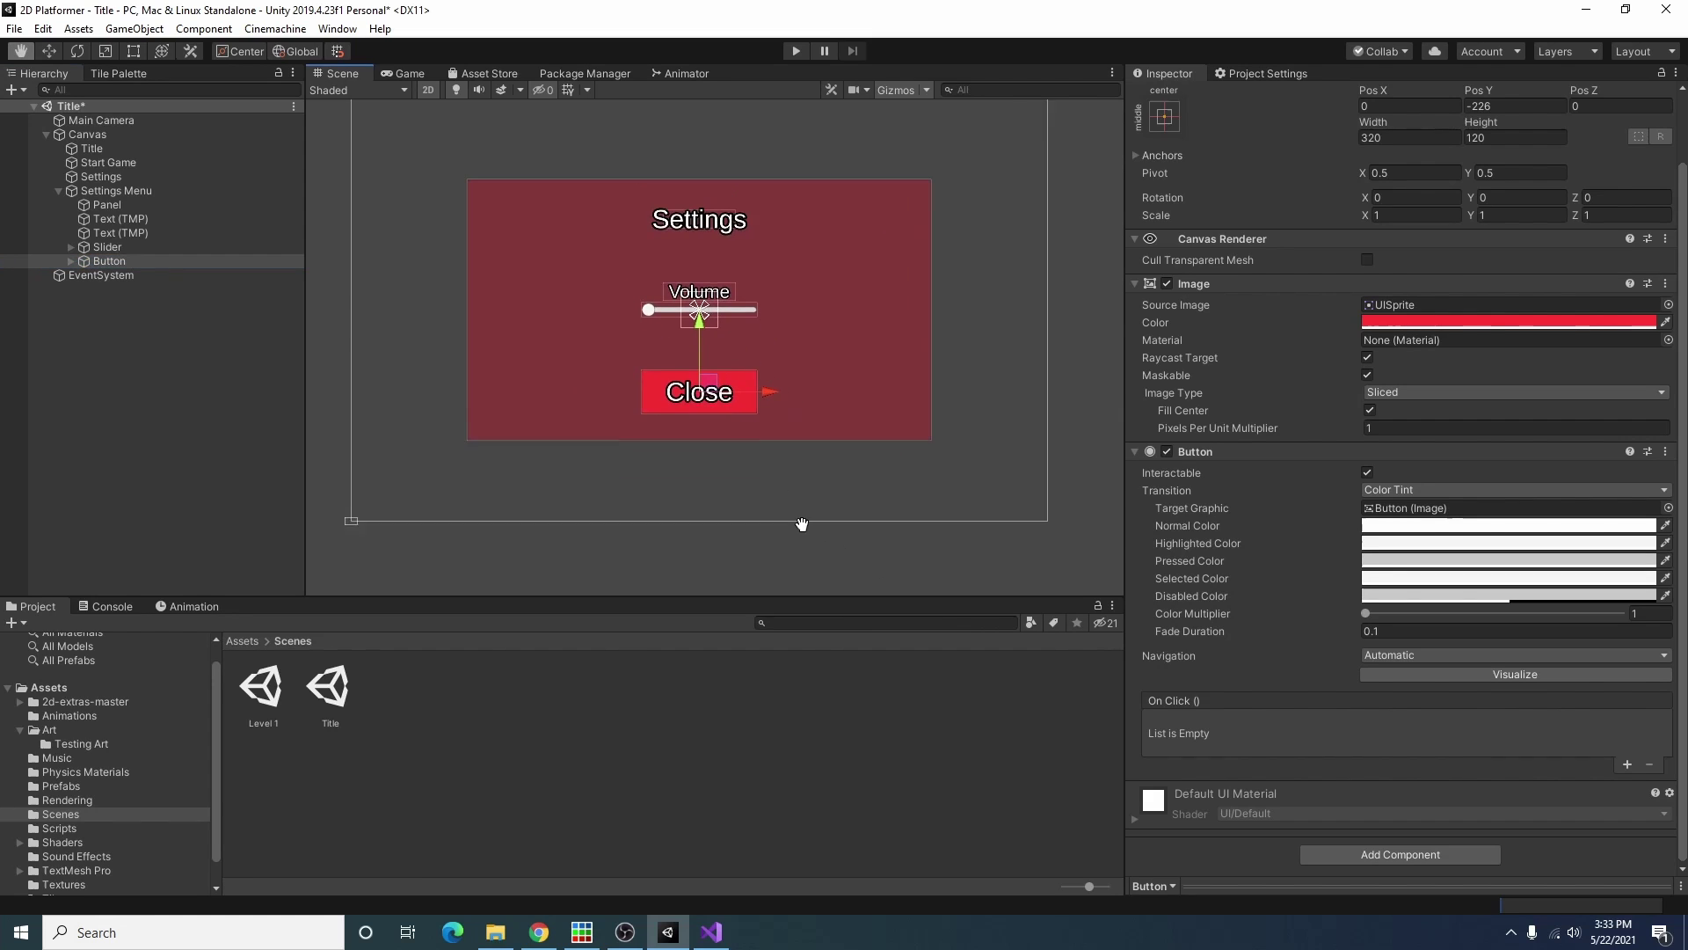
click(1627, 764)
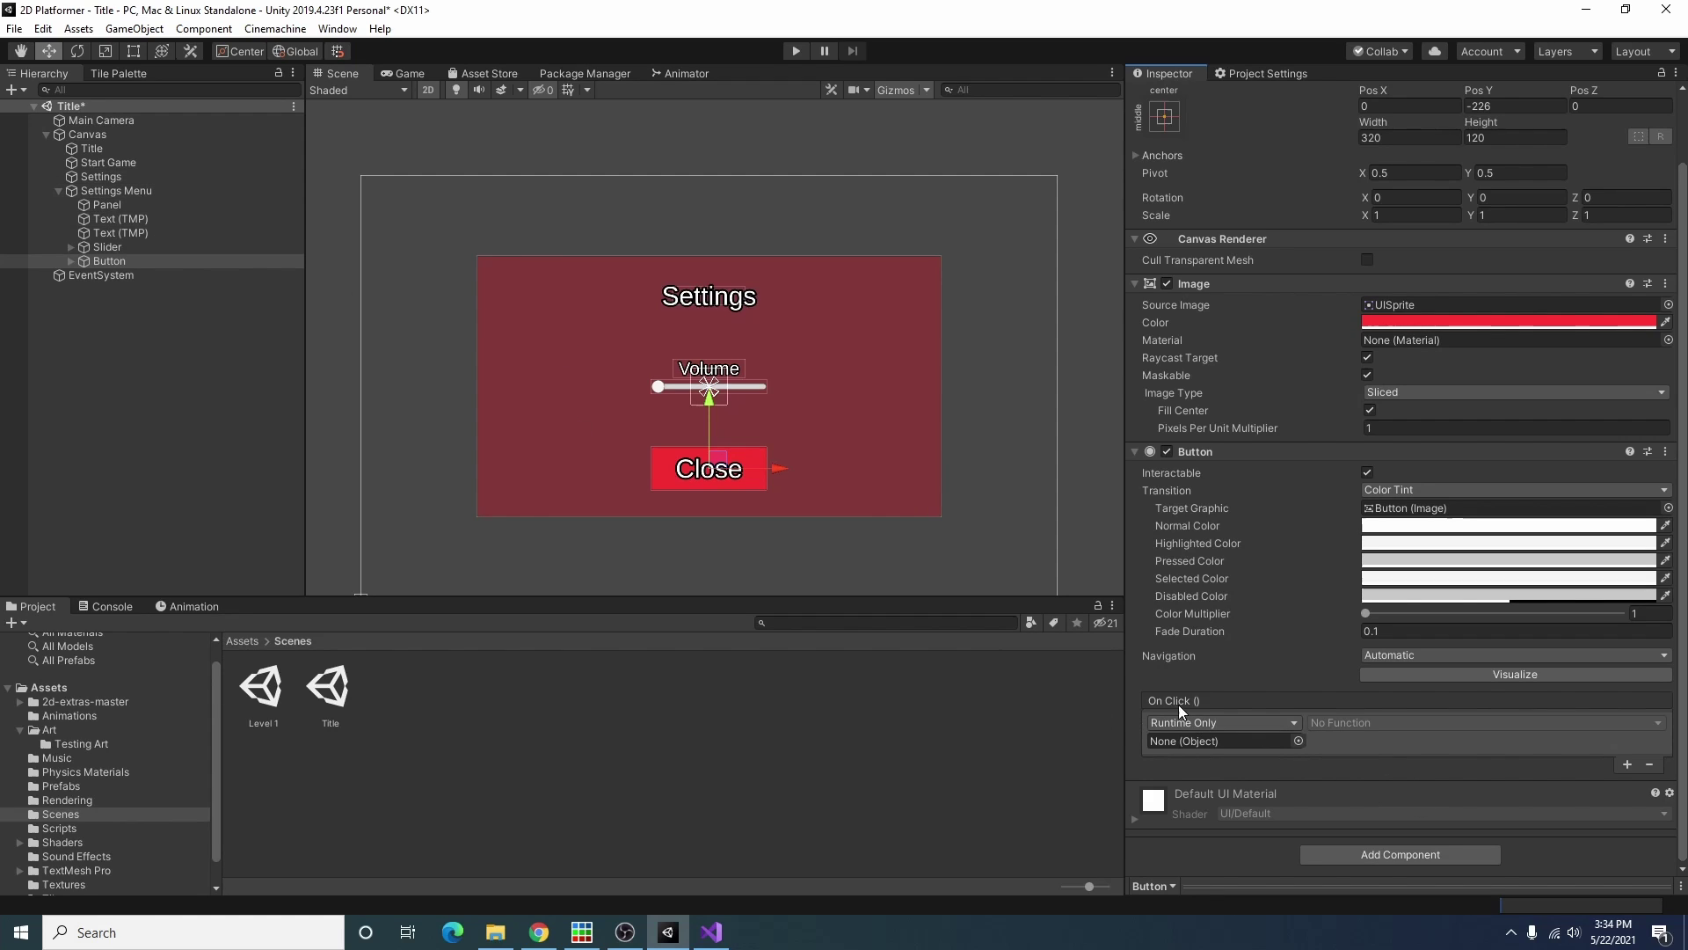
drag(109, 191, 1196, 747)
click(1424, 724)
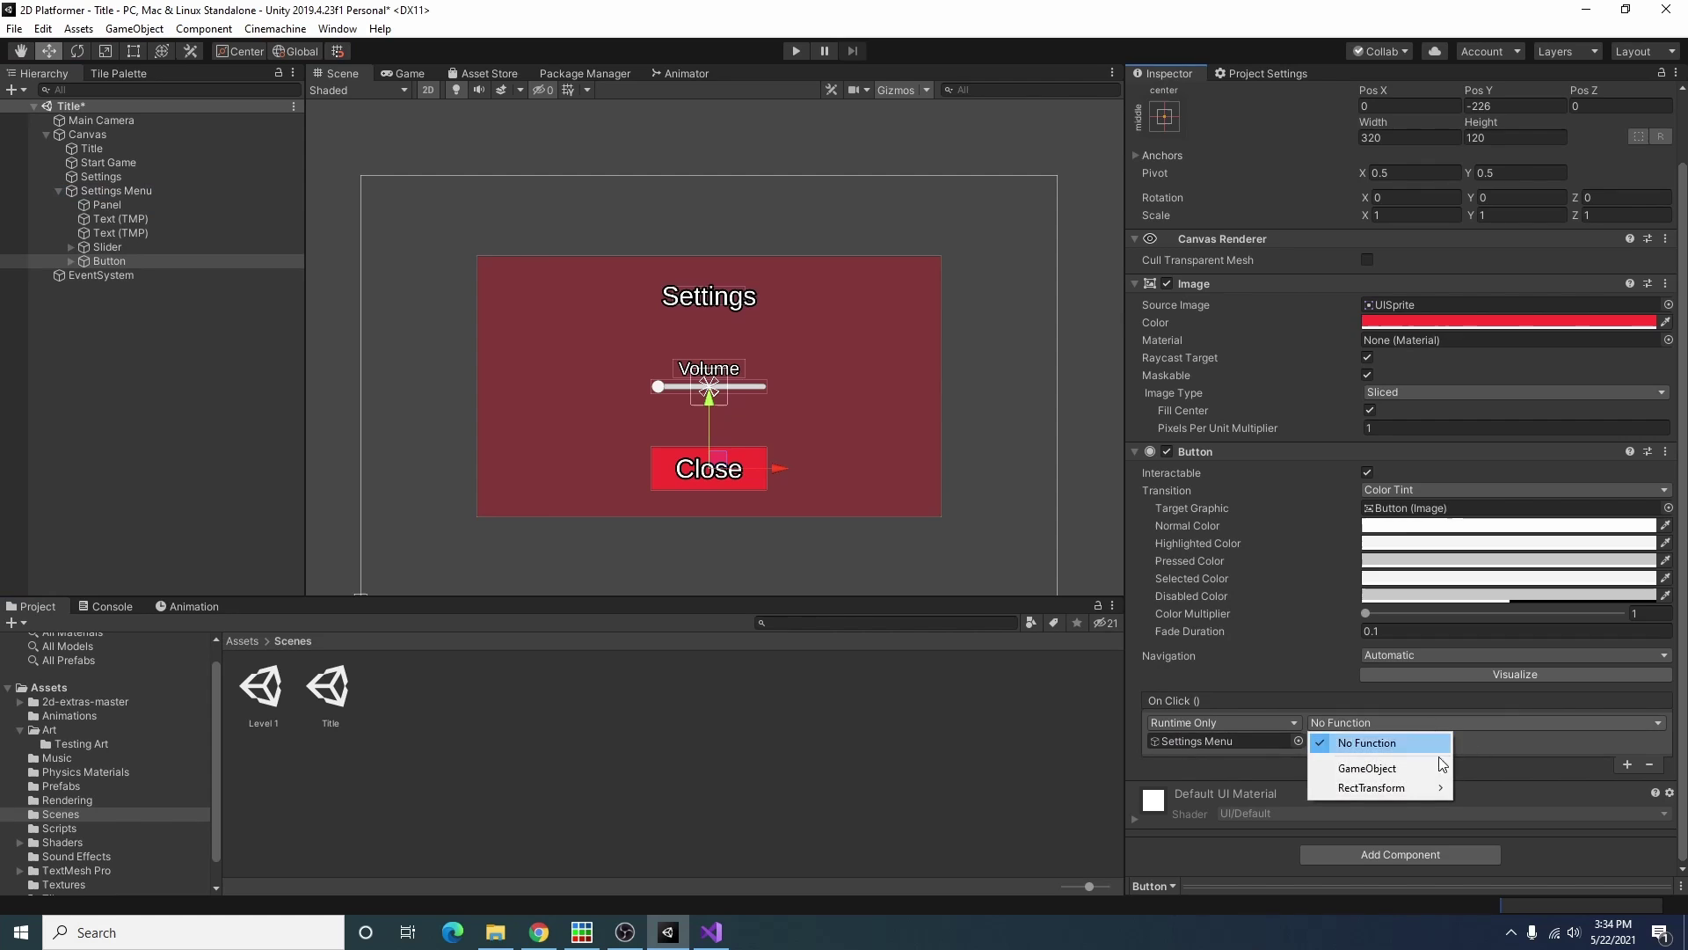
mouse_move(1409, 773)
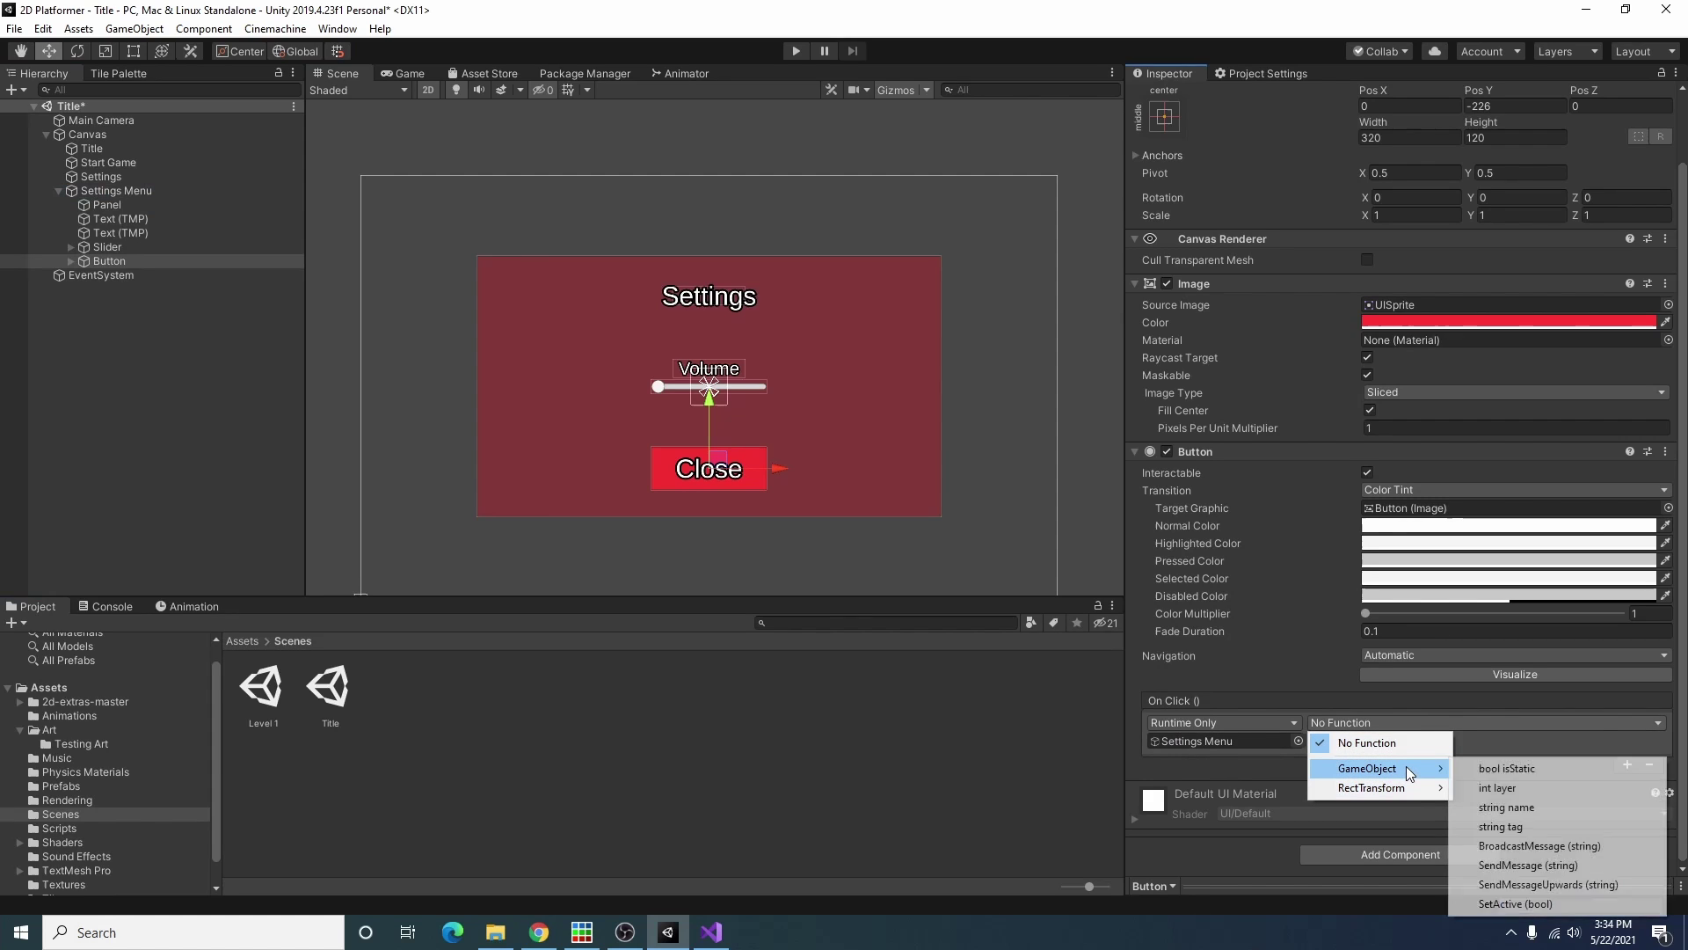
click(1505, 906)
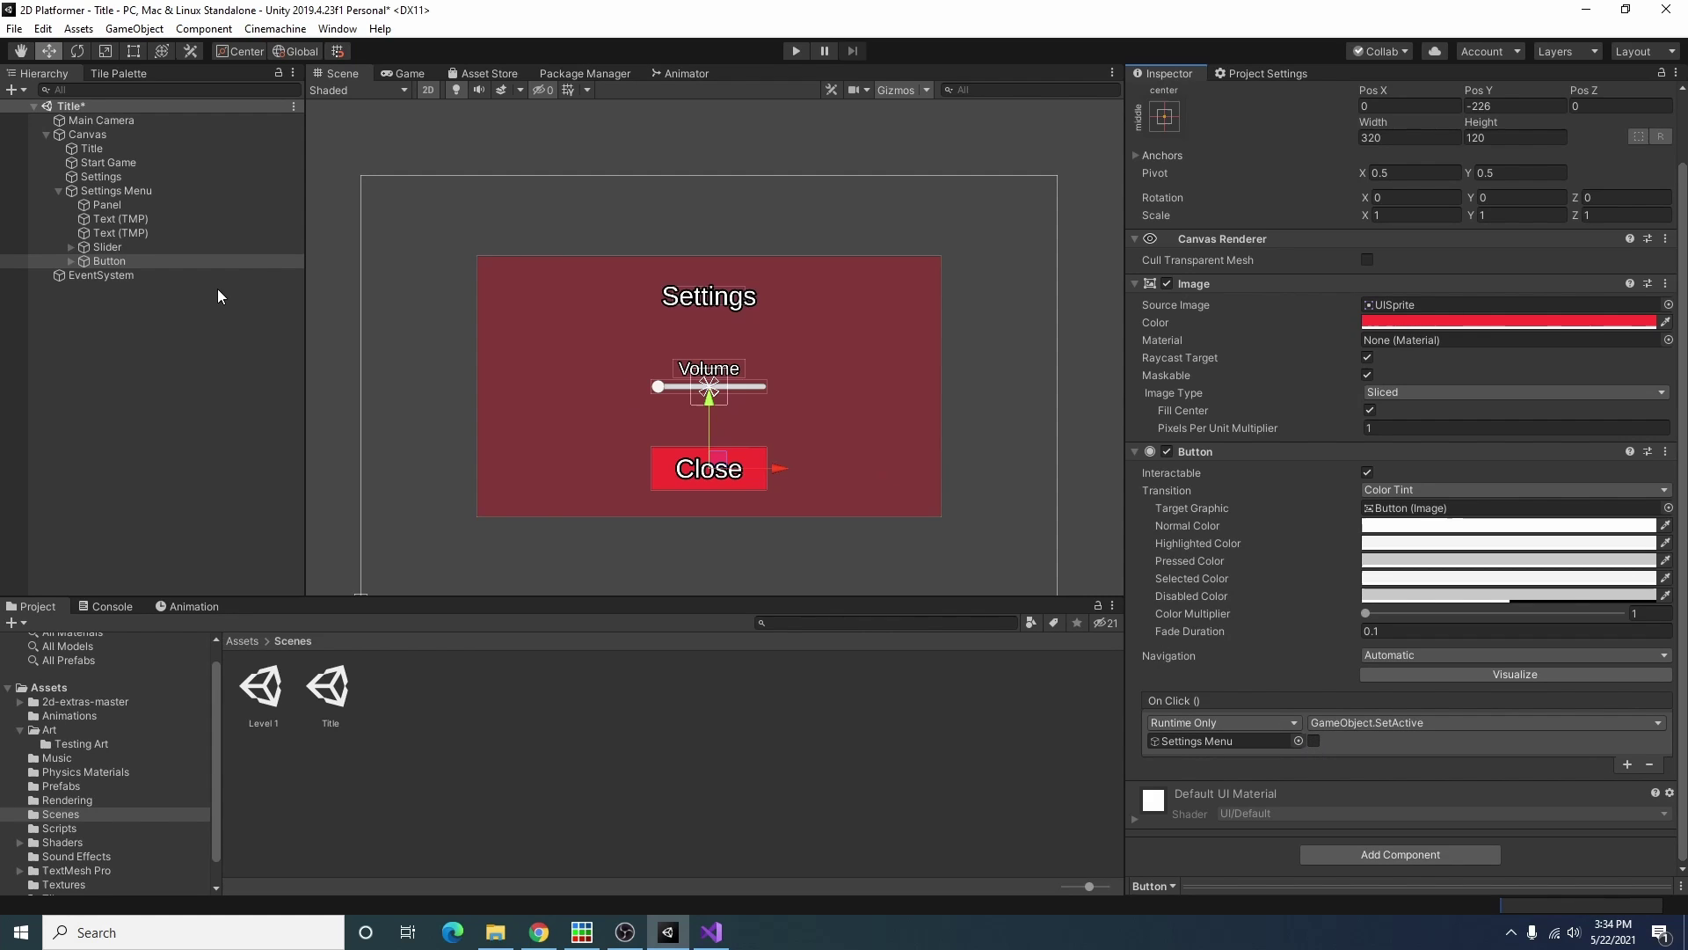
Step: Deactivate the Settings Menu object, and test opening and closing the menu with the wrench and Close buttons in Play mode
click(114, 191)
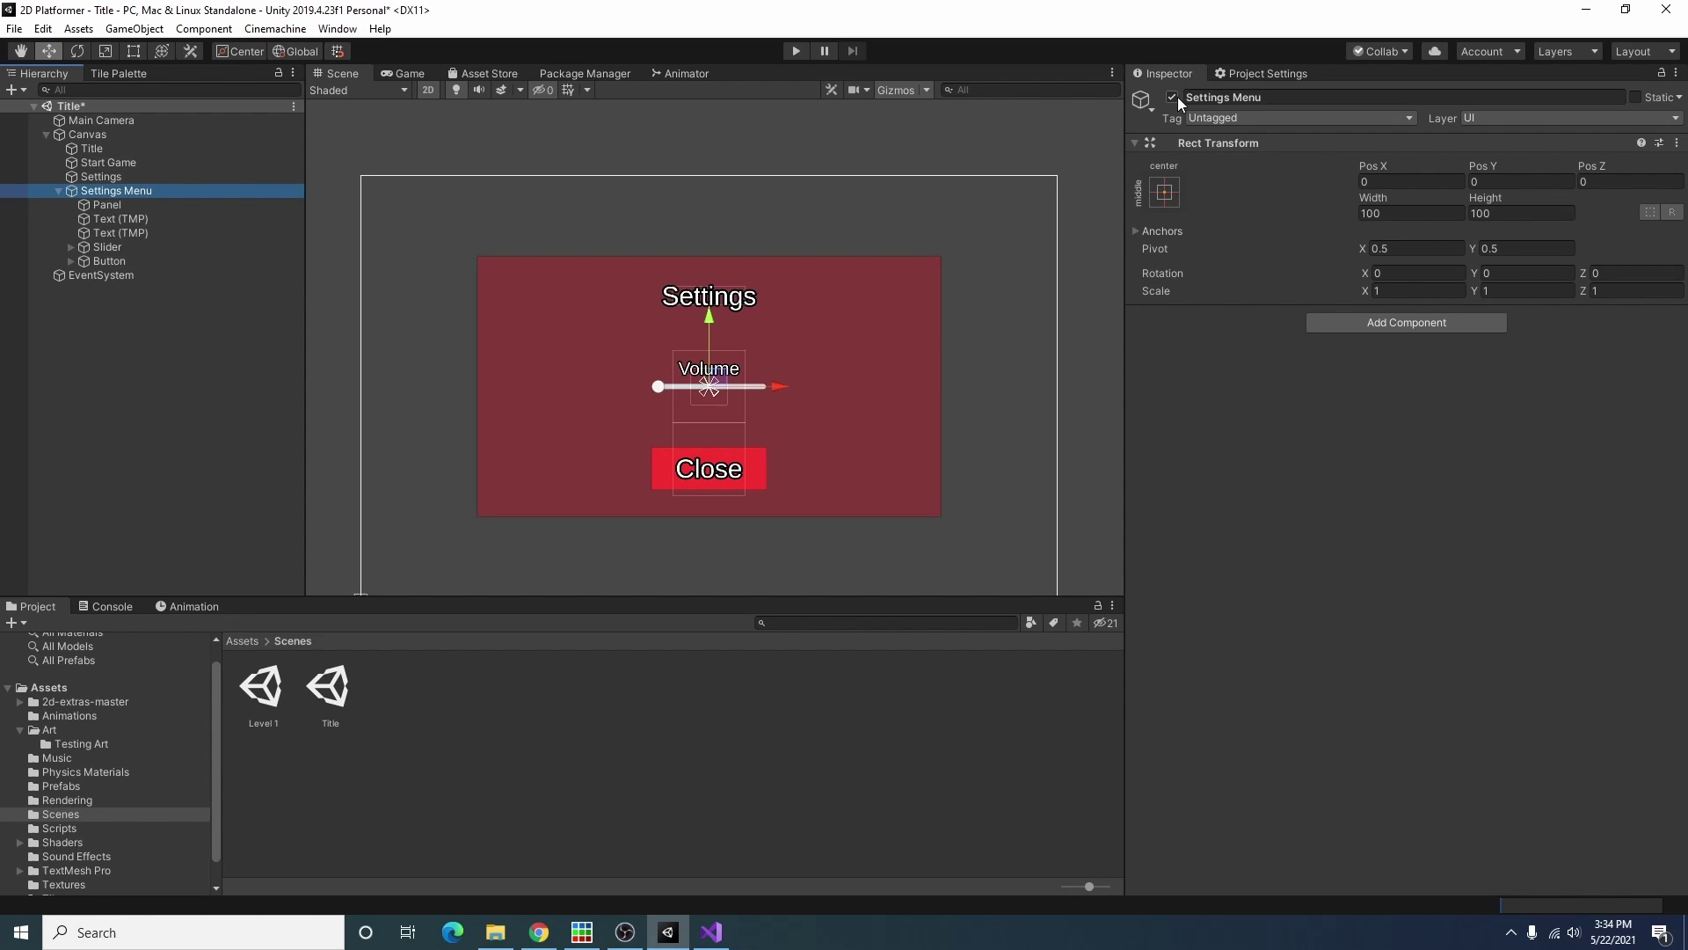
click(1172, 96)
click(795, 51)
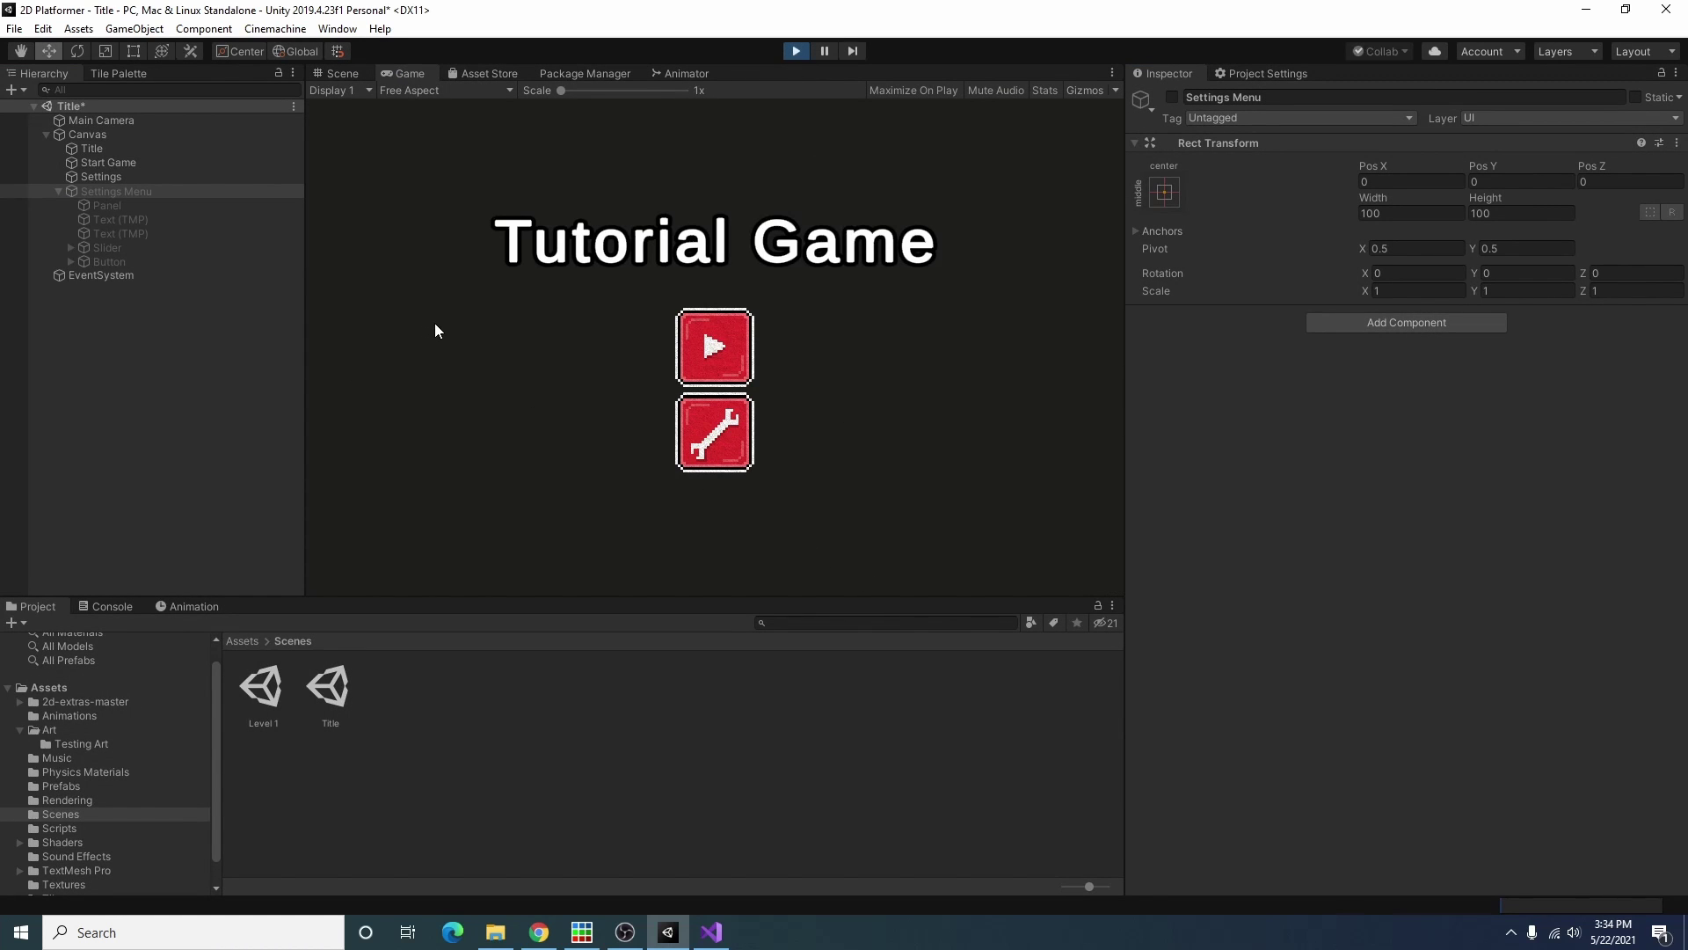
click(738, 433)
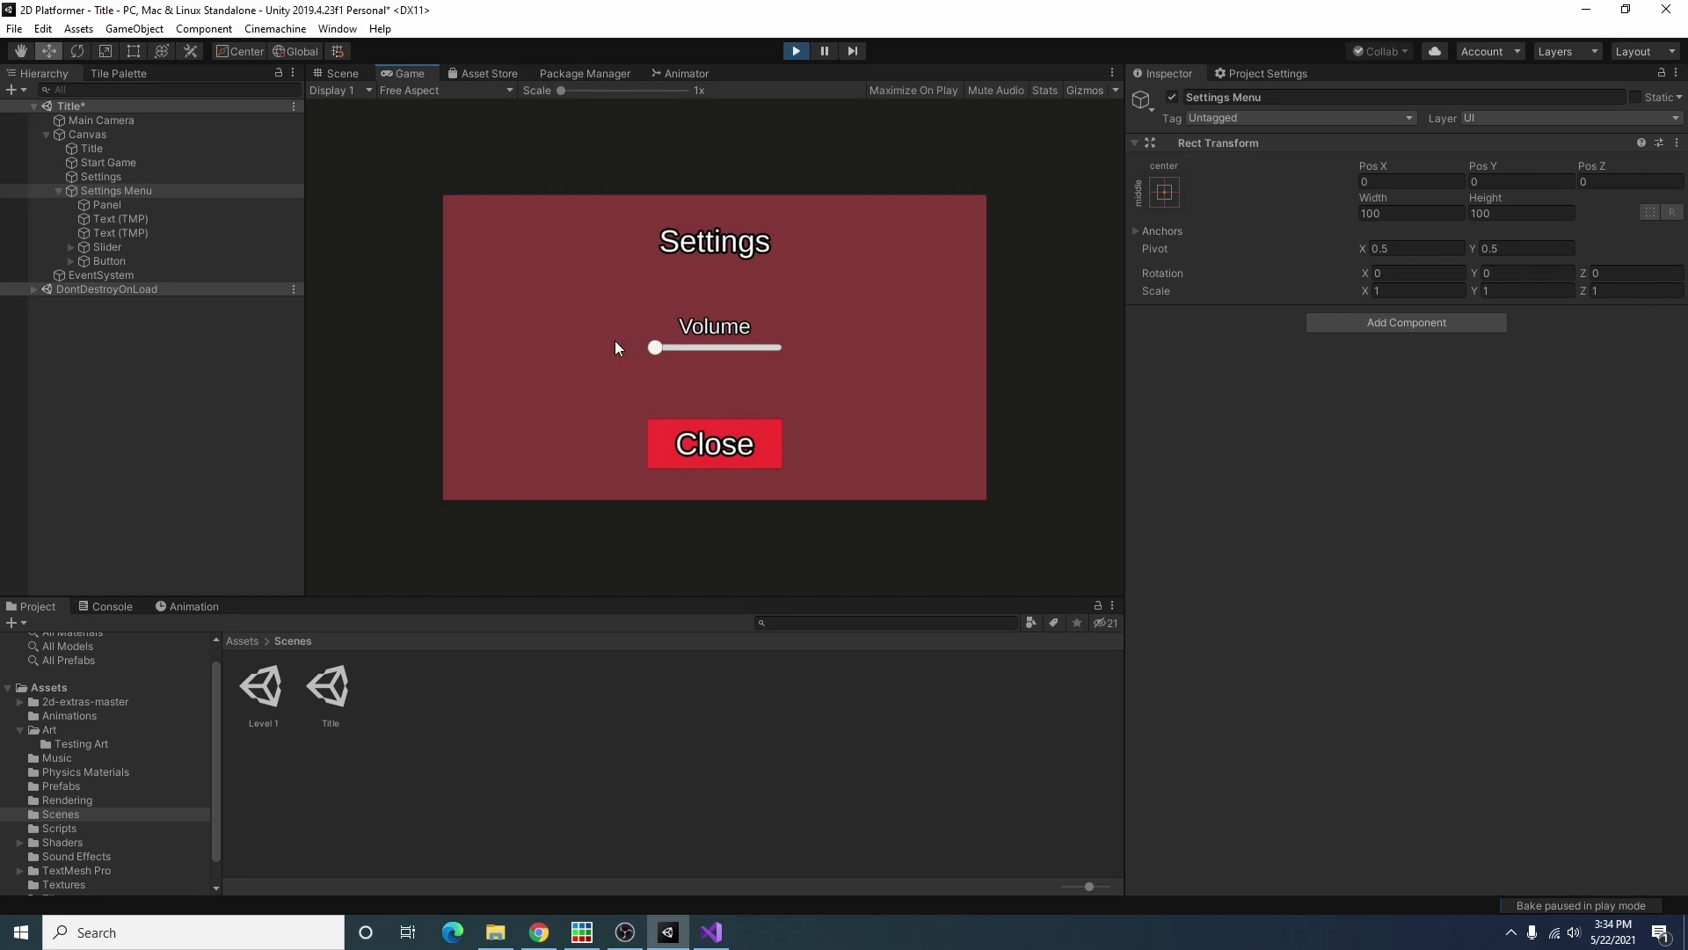
click(750, 452)
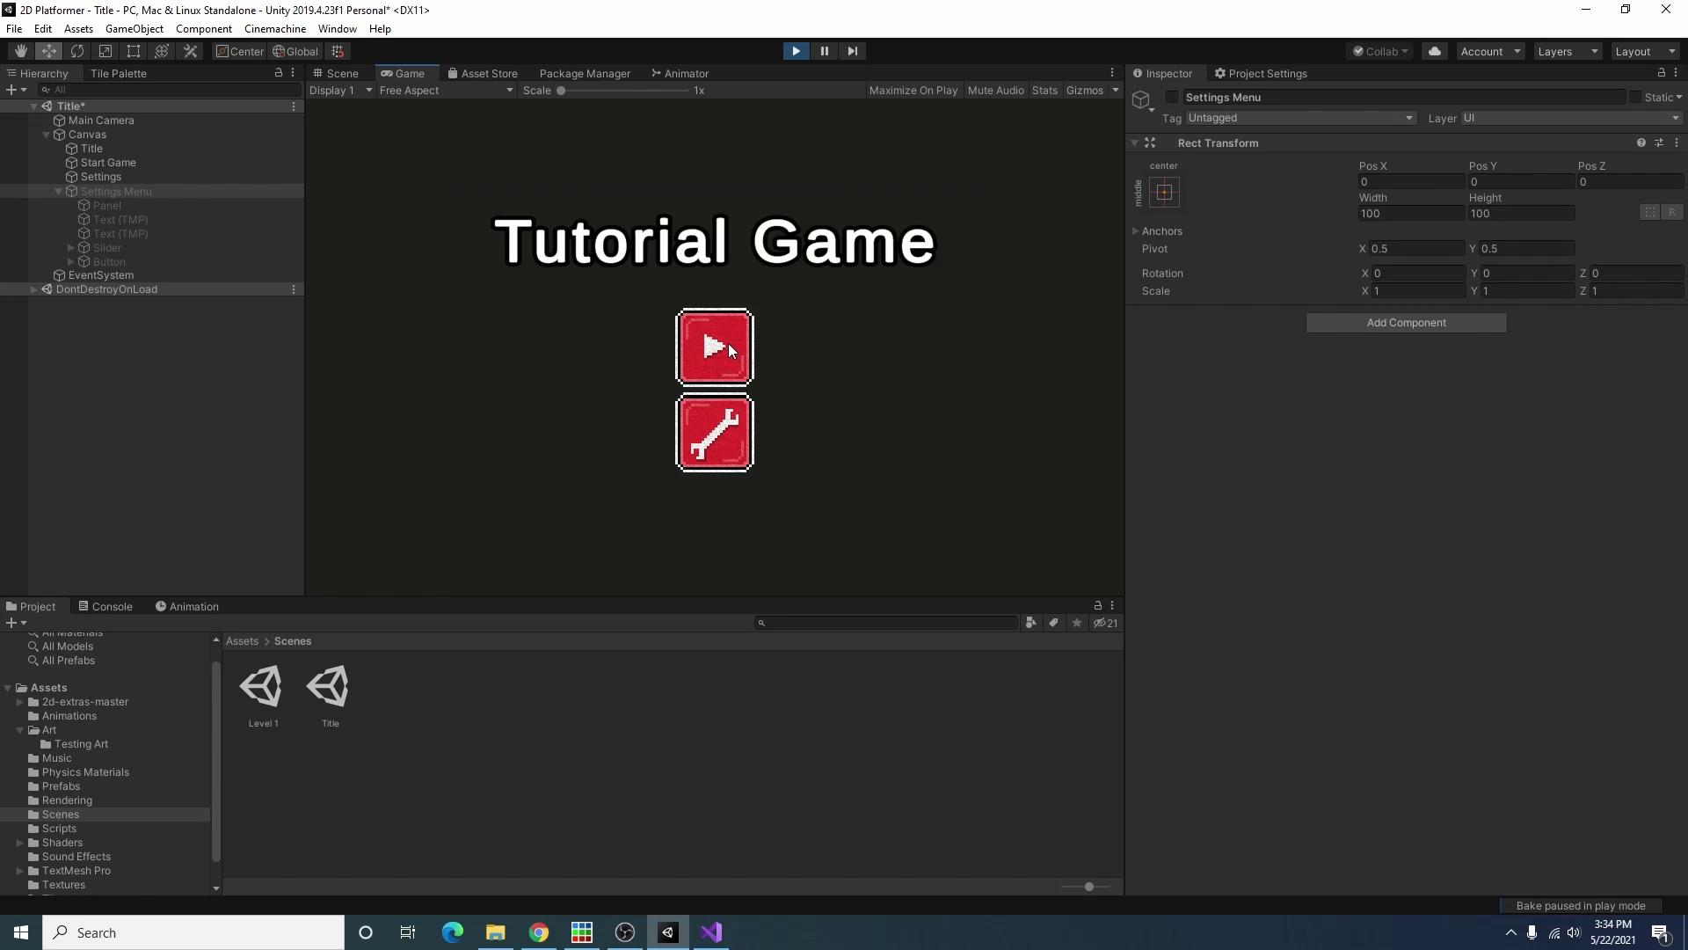
Step: Start the game from the title screen's play button and test moving and jumping through Level 1
click(731, 346)
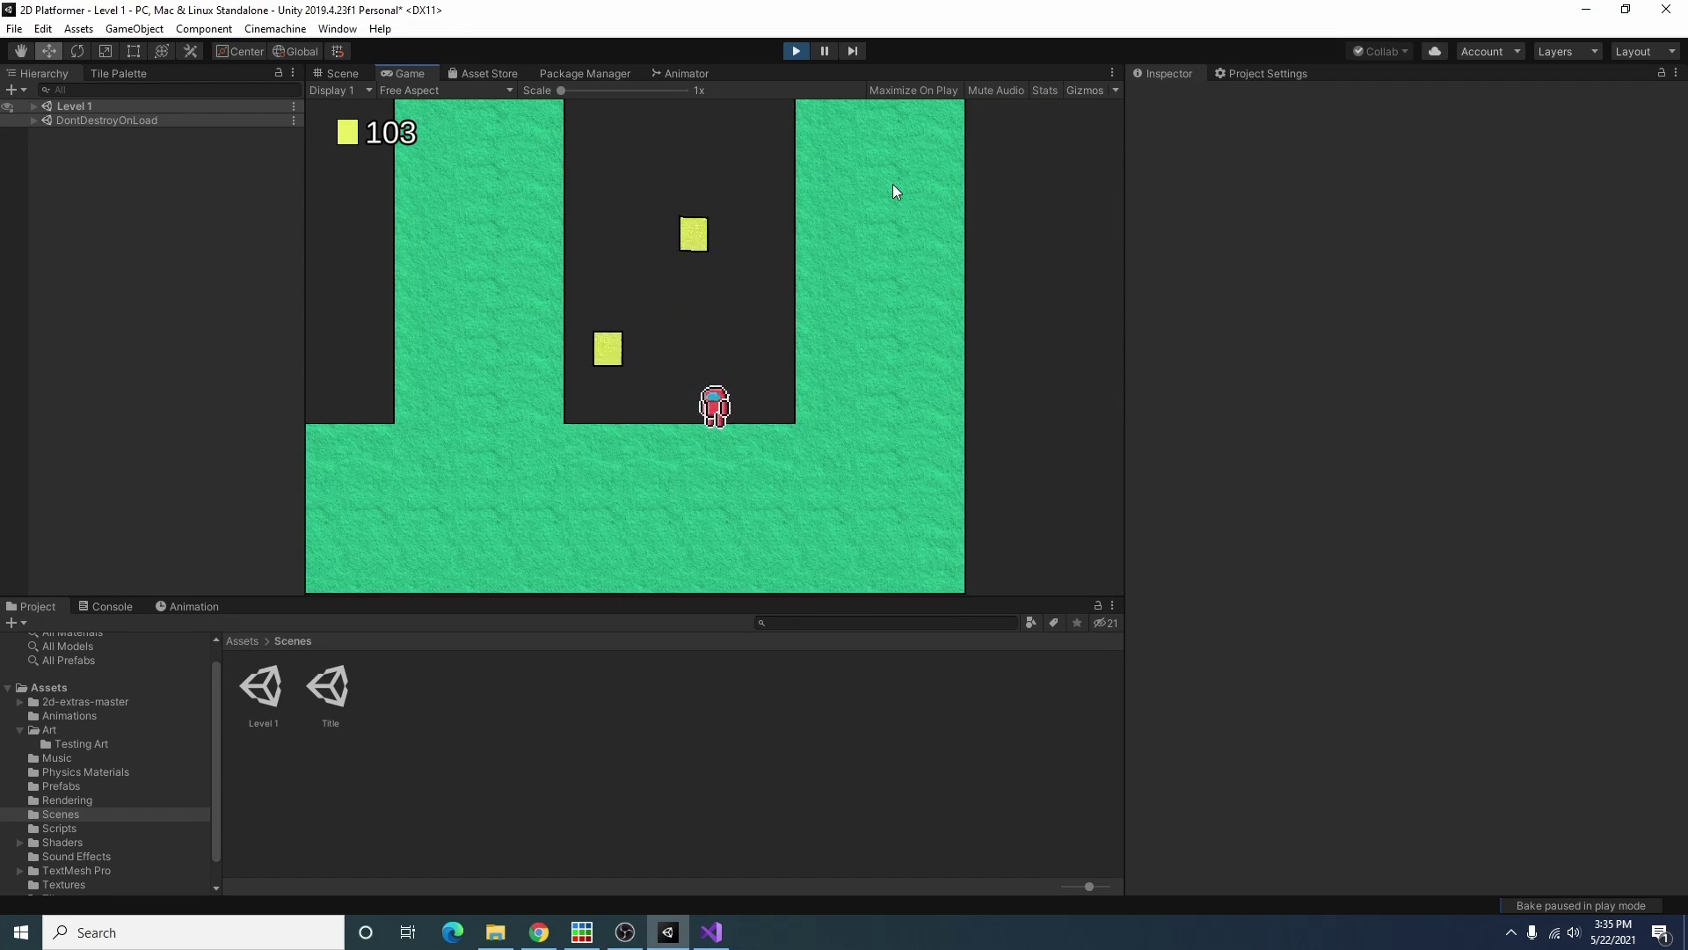
key(Right)
key(space)
key(space)
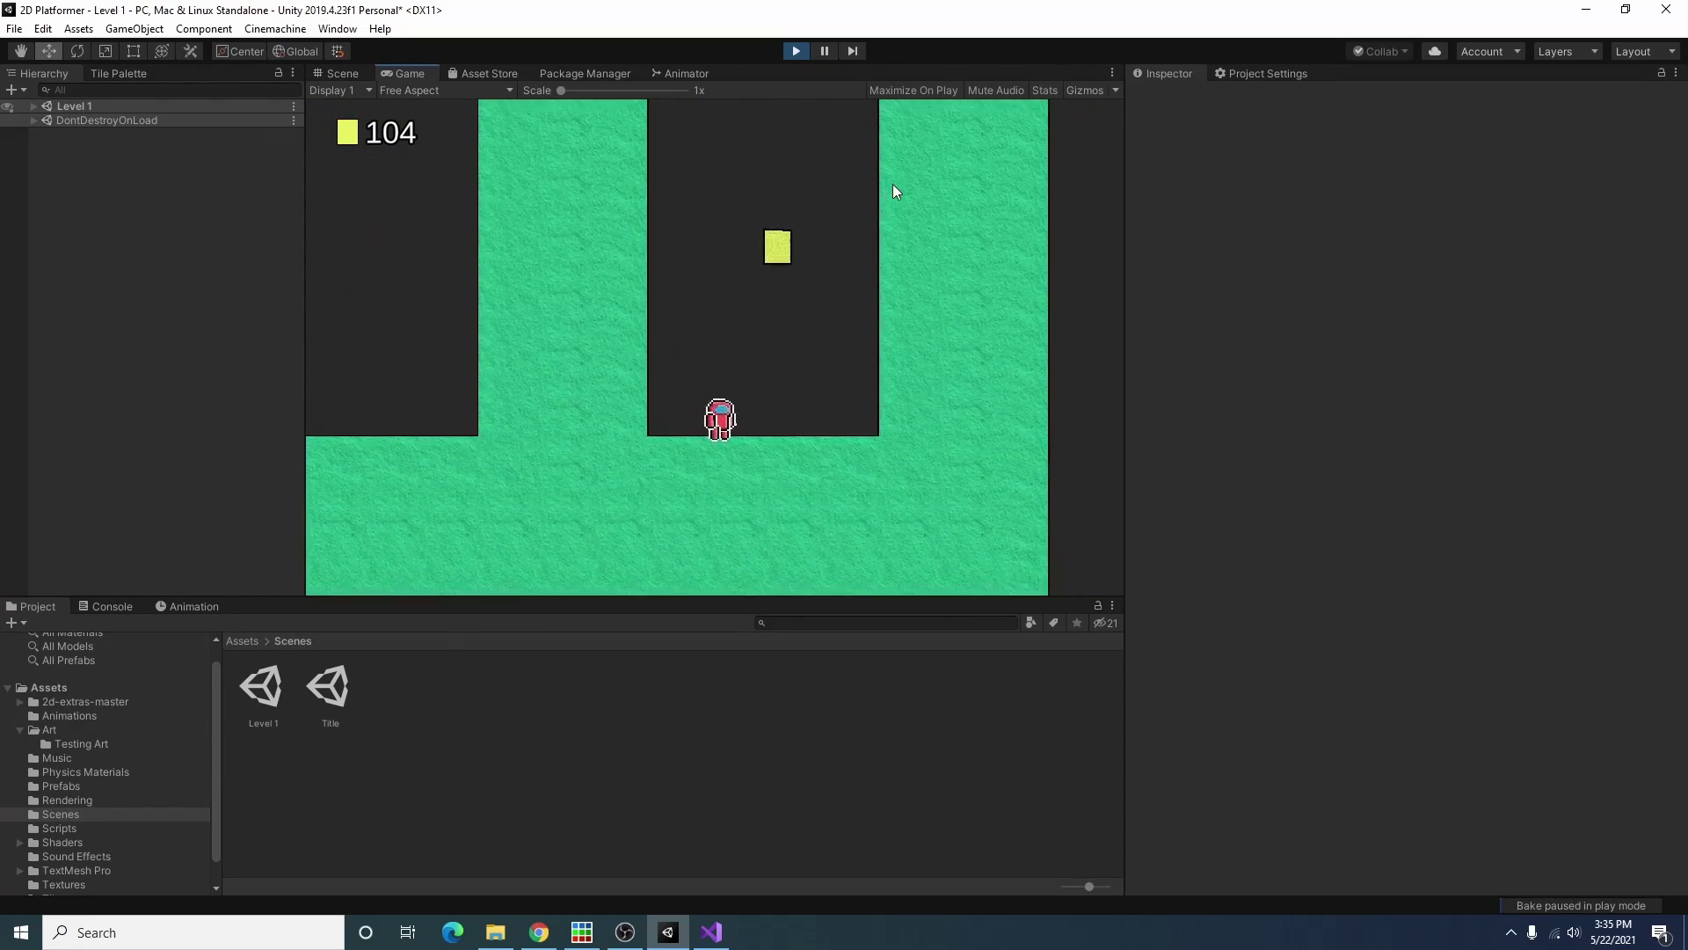
key(space)
key(space)
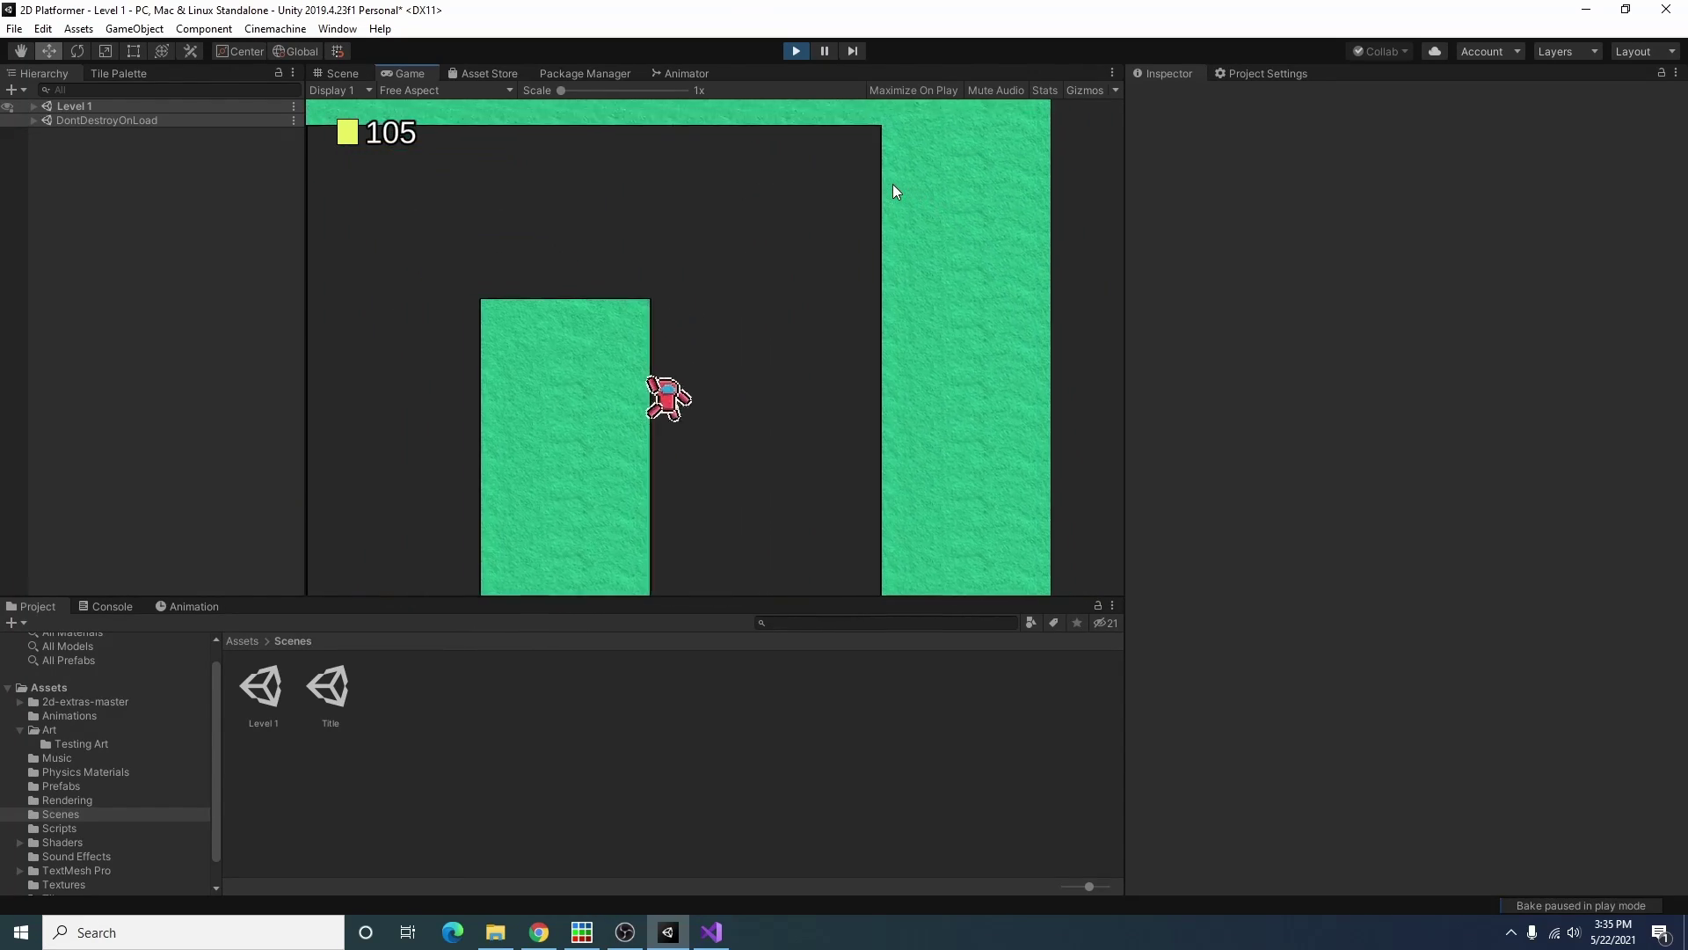